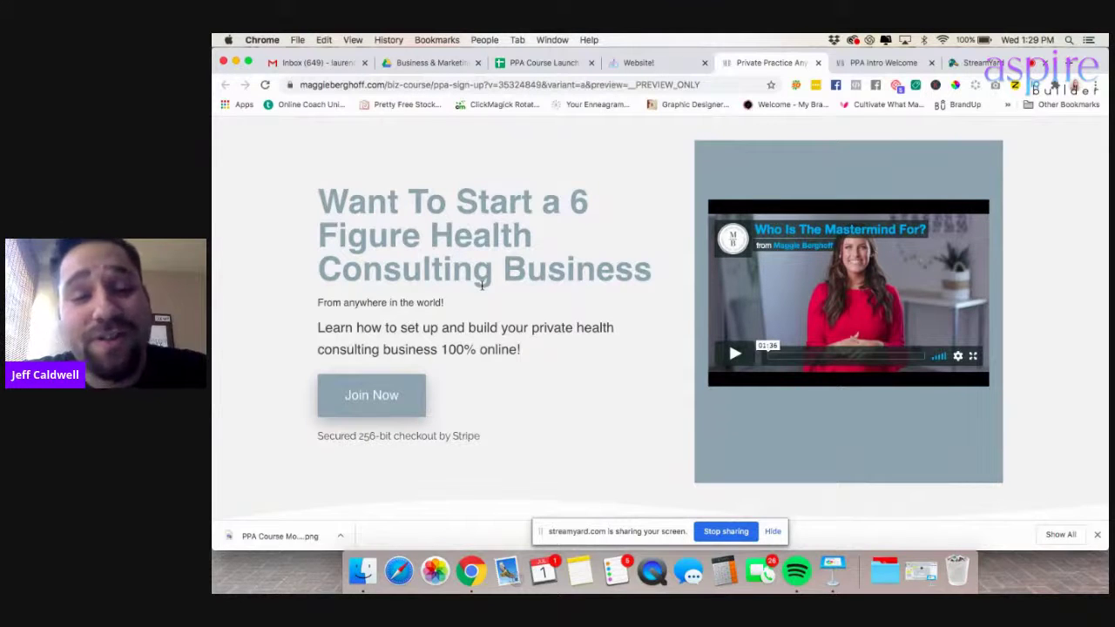
- Review the Private Practice Anywhere sales page from its headline through the testimonials, course modules and objections to the "but what if" section
scroll(482, 286, down, 5)
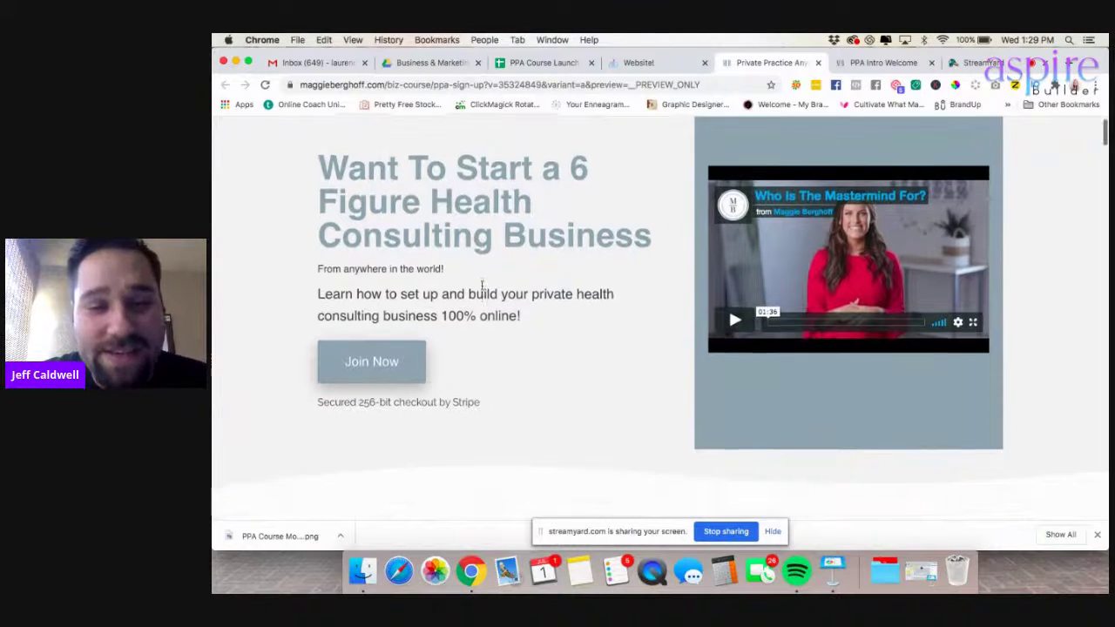
scroll(482, 289, down, 7)
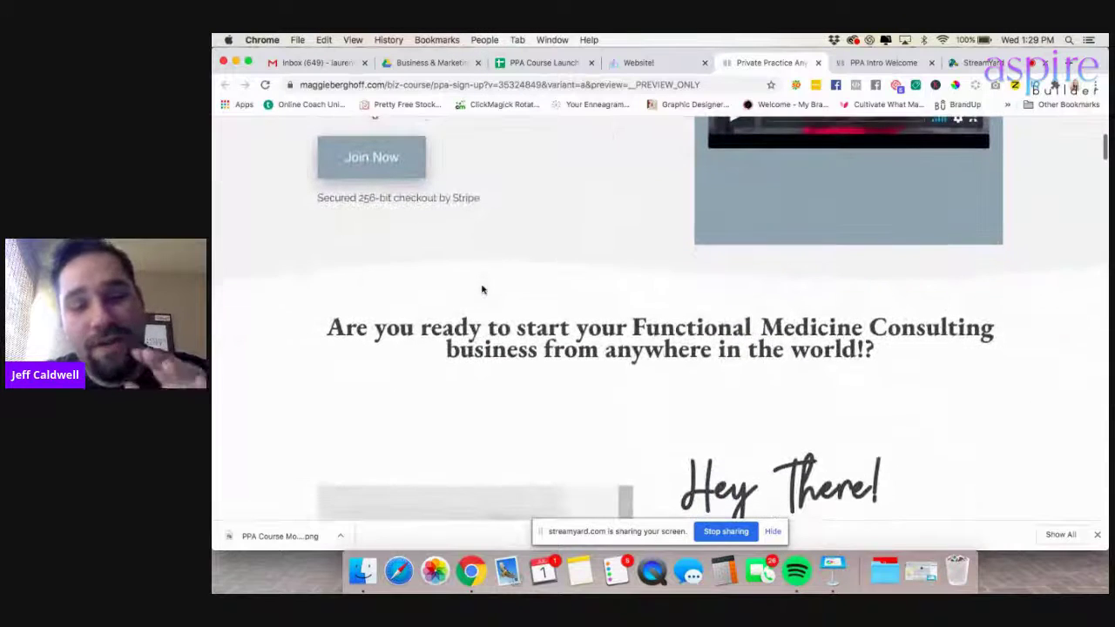
scroll(482, 289, down, 1)
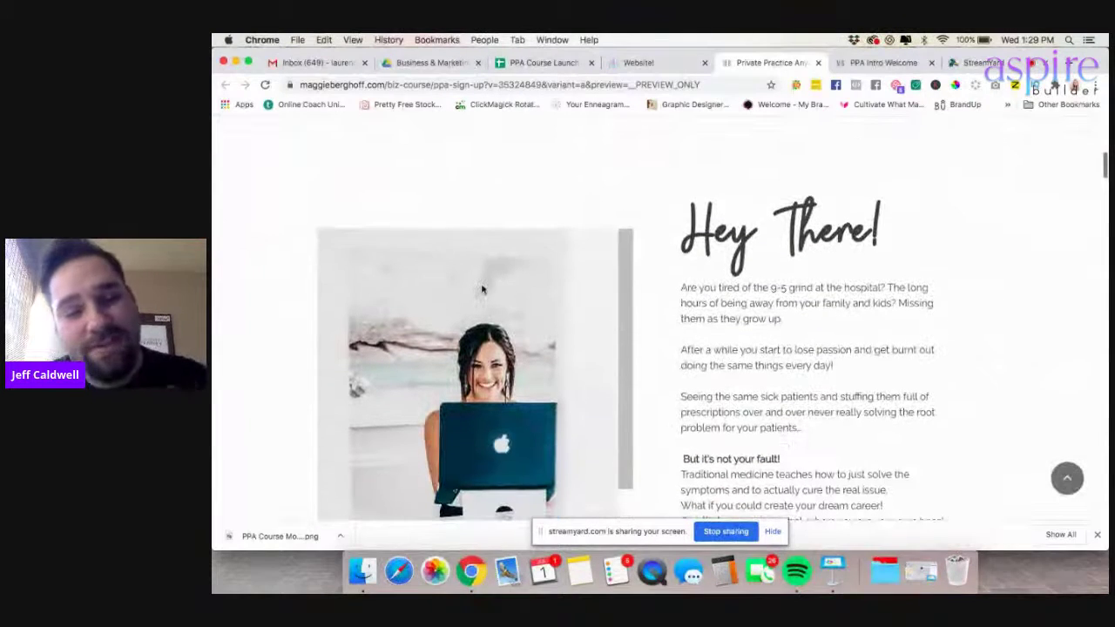
scroll(482, 289, down, 4)
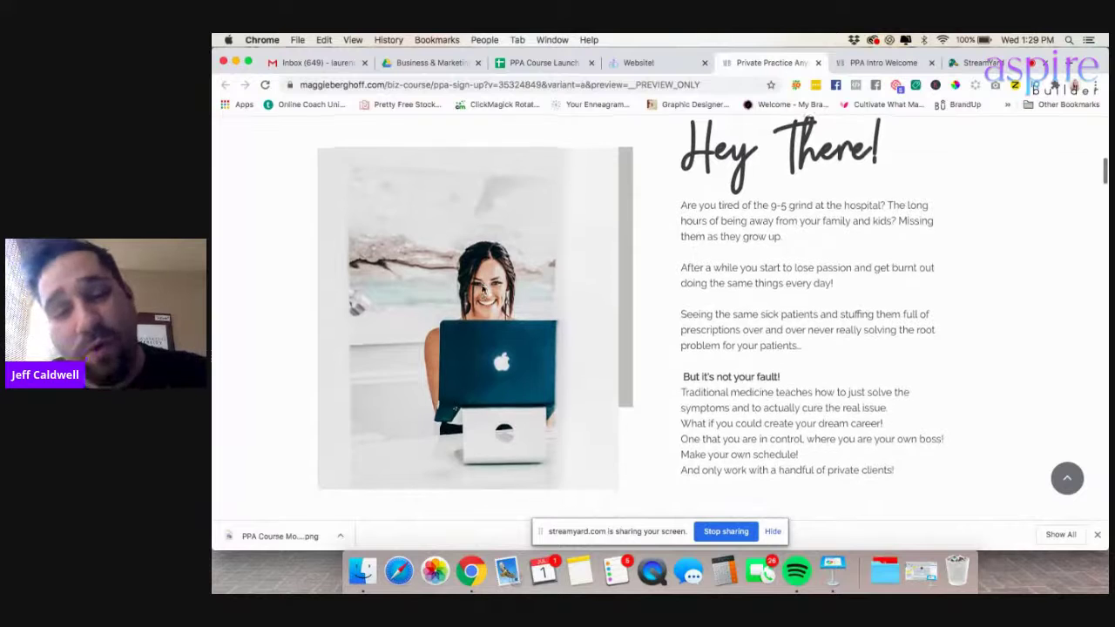
scroll(482, 289, down, 7)
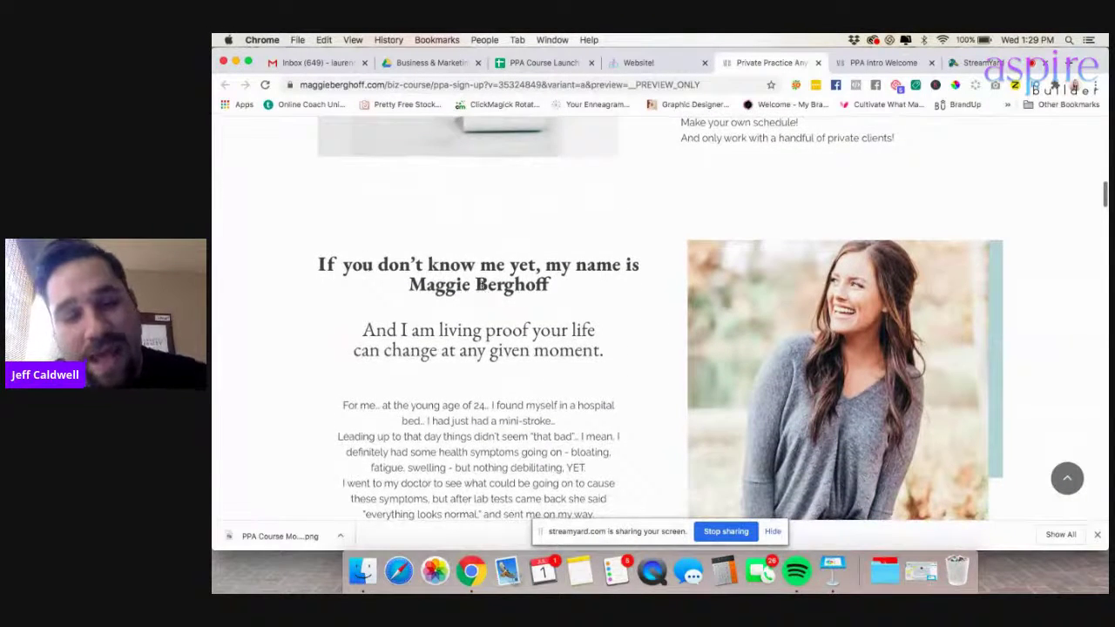
scroll(481, 290, down, 5)
scroll(482, 288, down, 10)
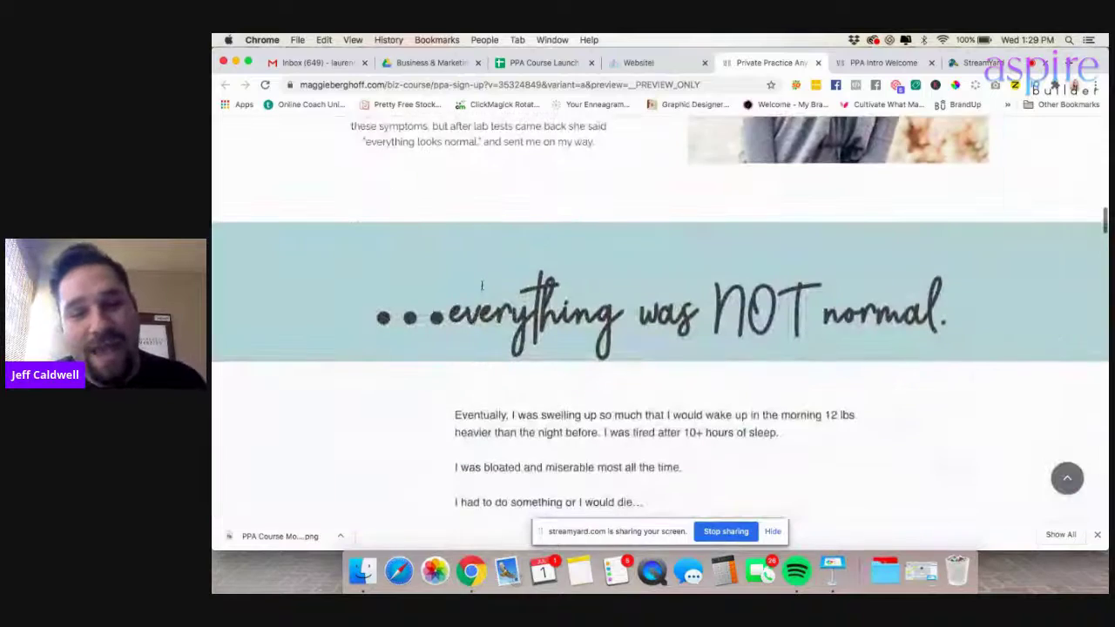
scroll(481, 289, down, 9)
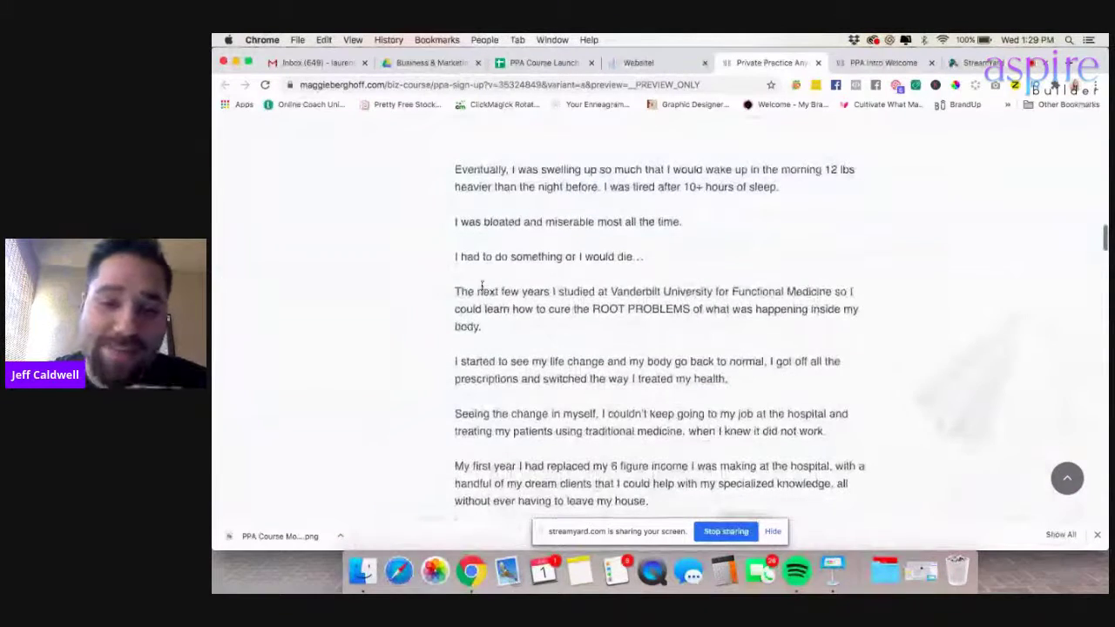
scroll(481, 287, down, 14)
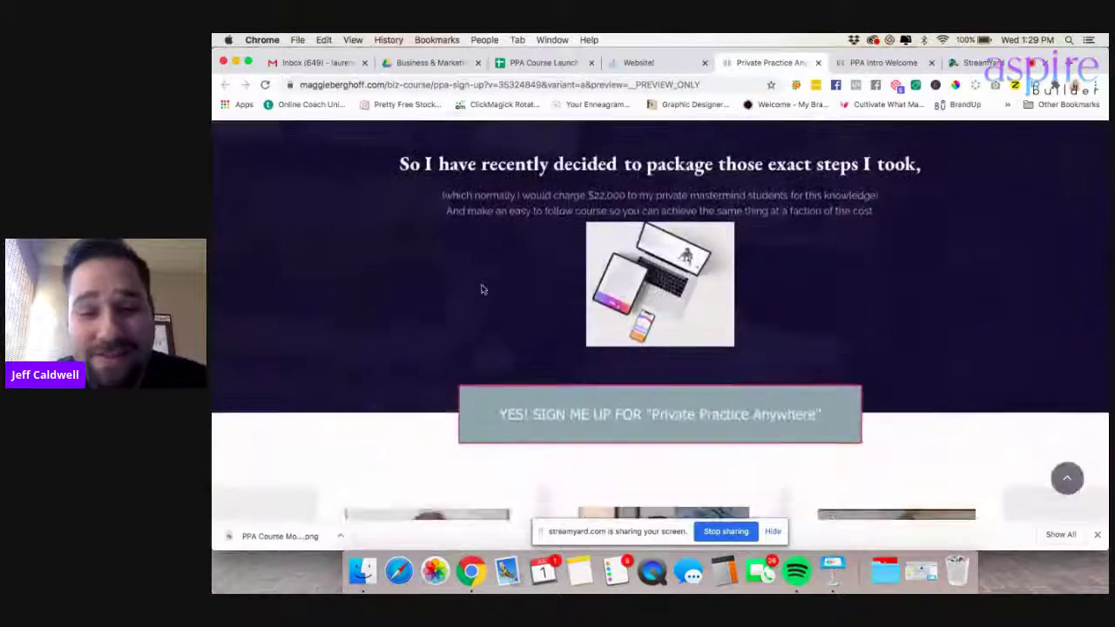
scroll(481, 290, down, 15)
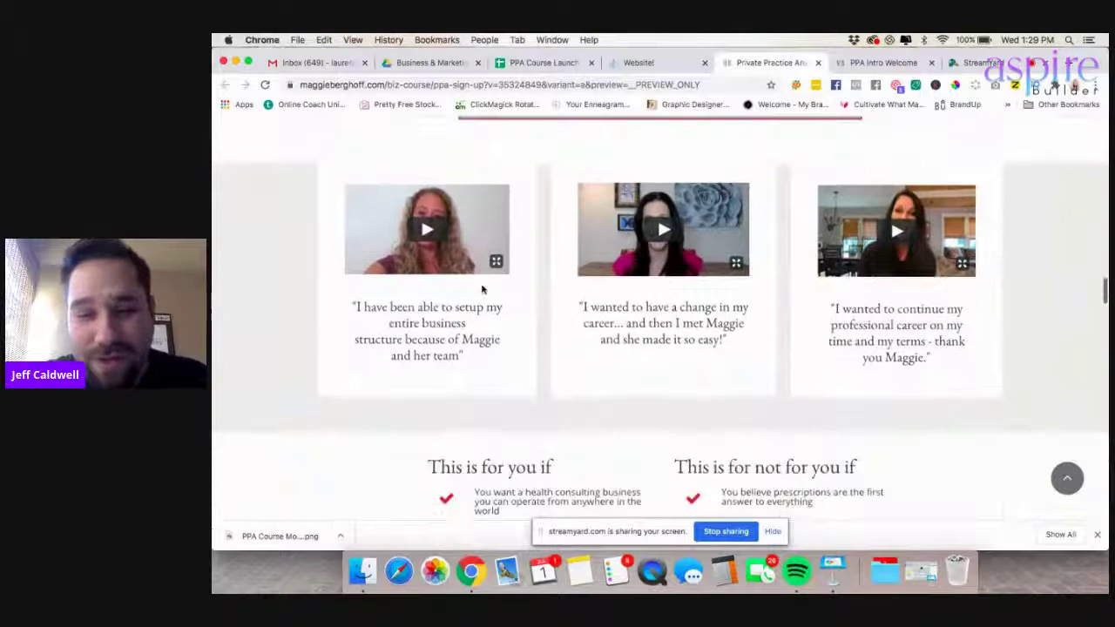
scroll(481, 287, down, 6)
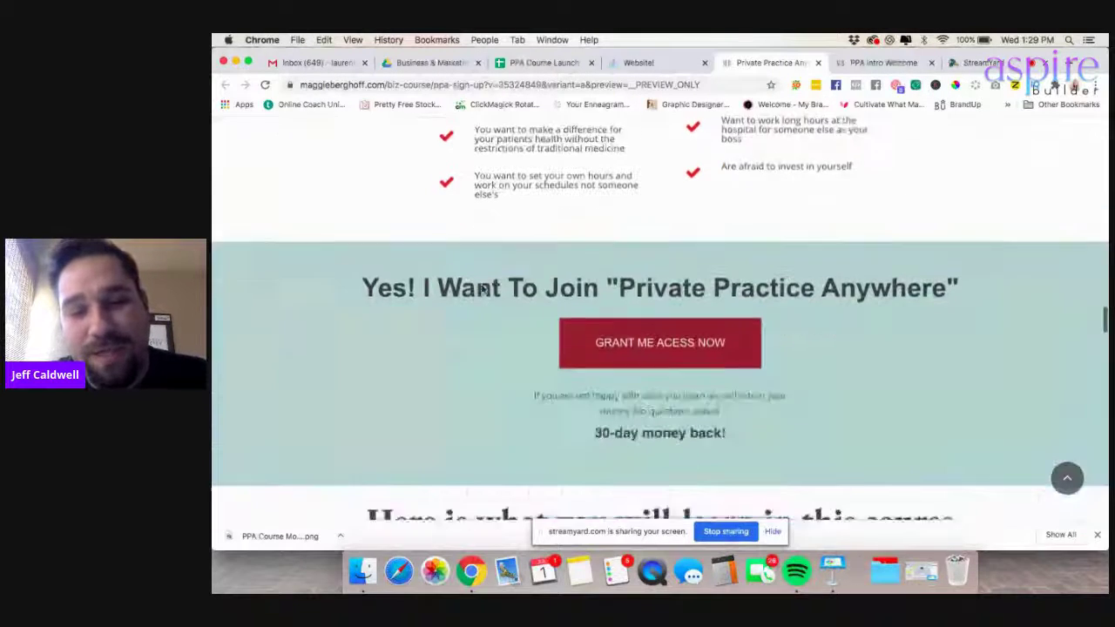
scroll(482, 289, down, 14)
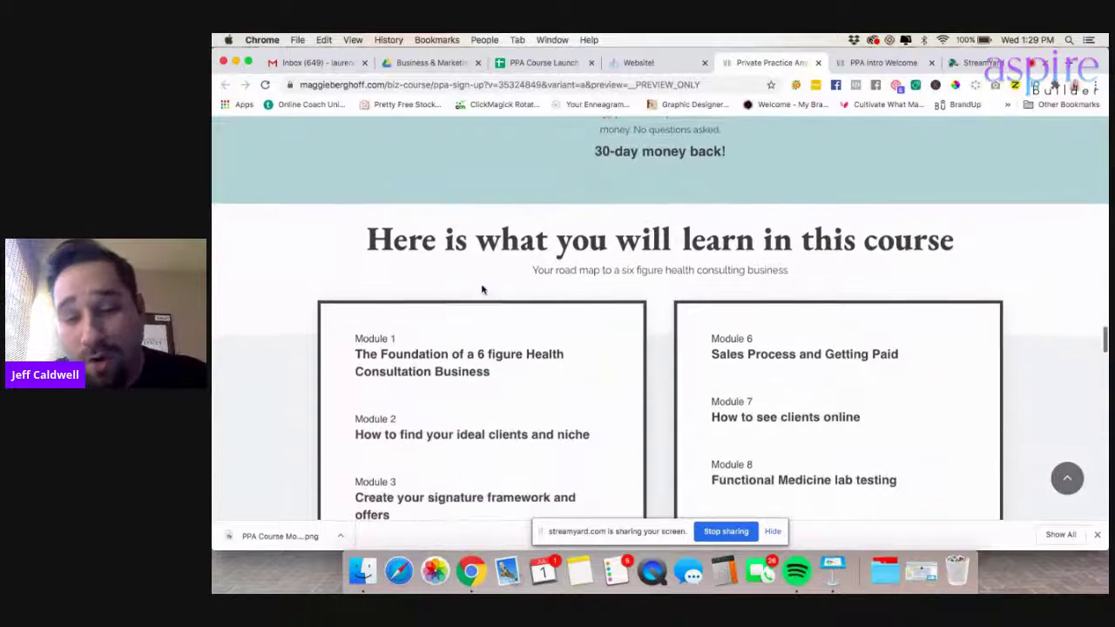
scroll(481, 289, down, 11)
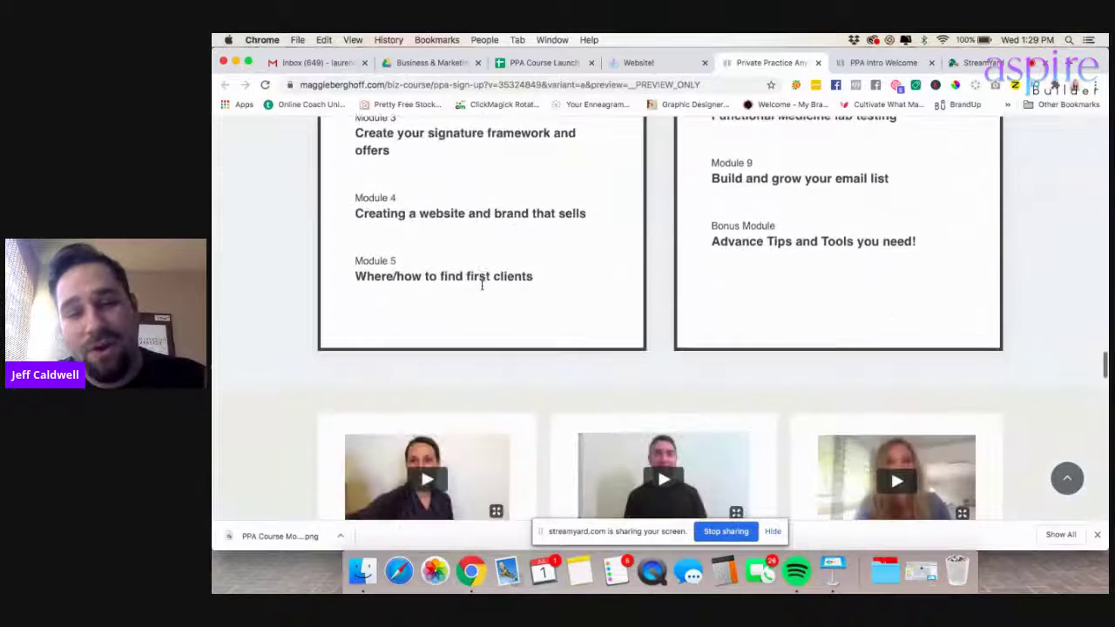
scroll(482, 289, down, 12)
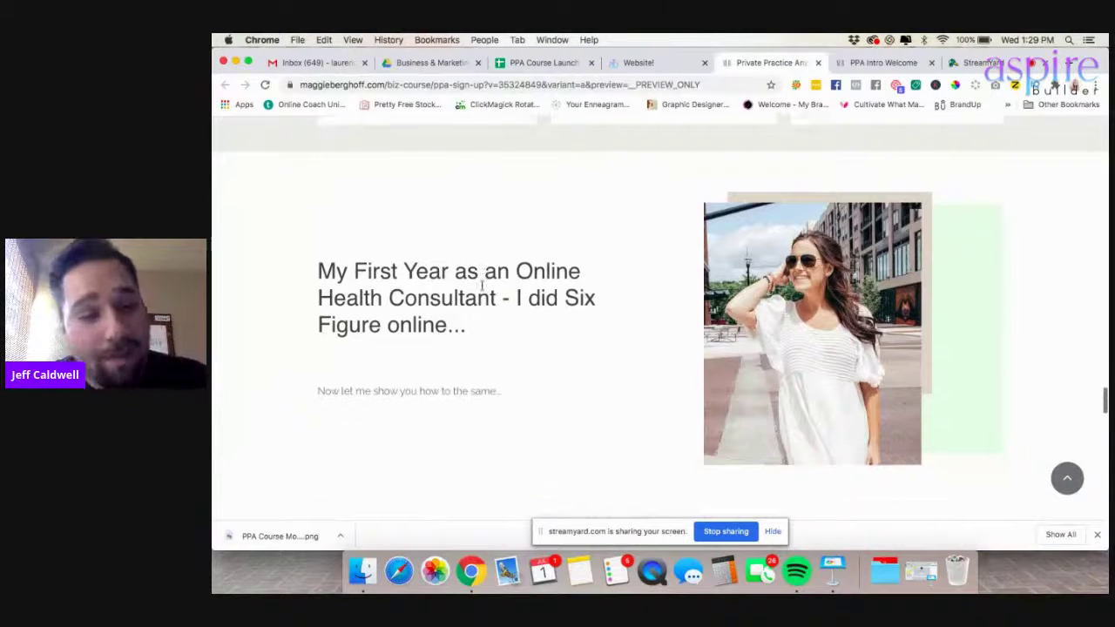
scroll(482, 289, down, 6)
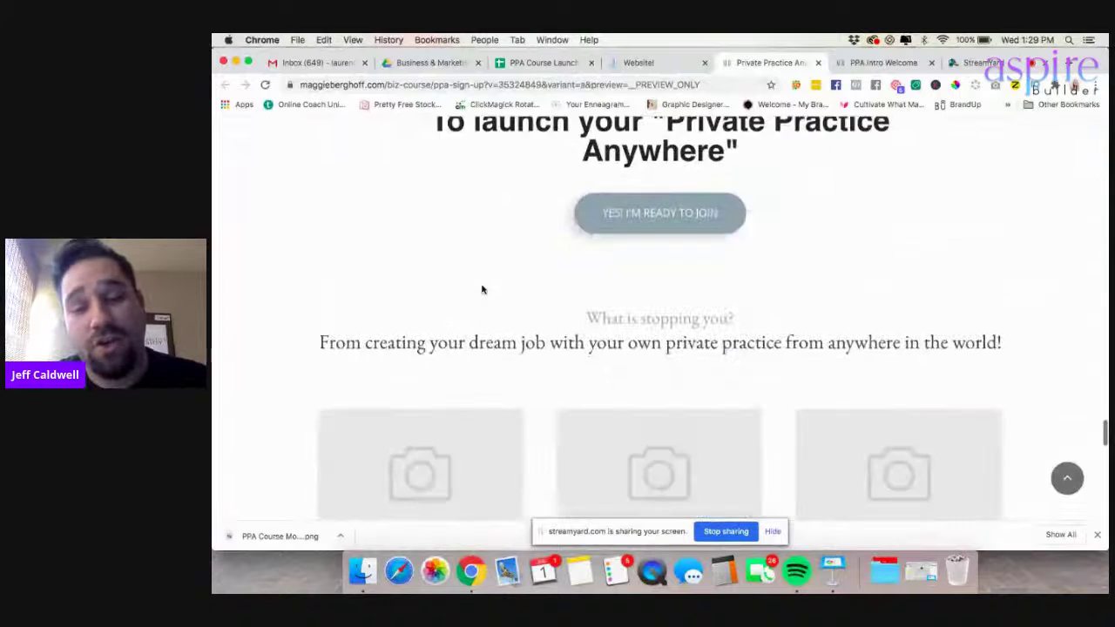
scroll(482, 289, down, 5)
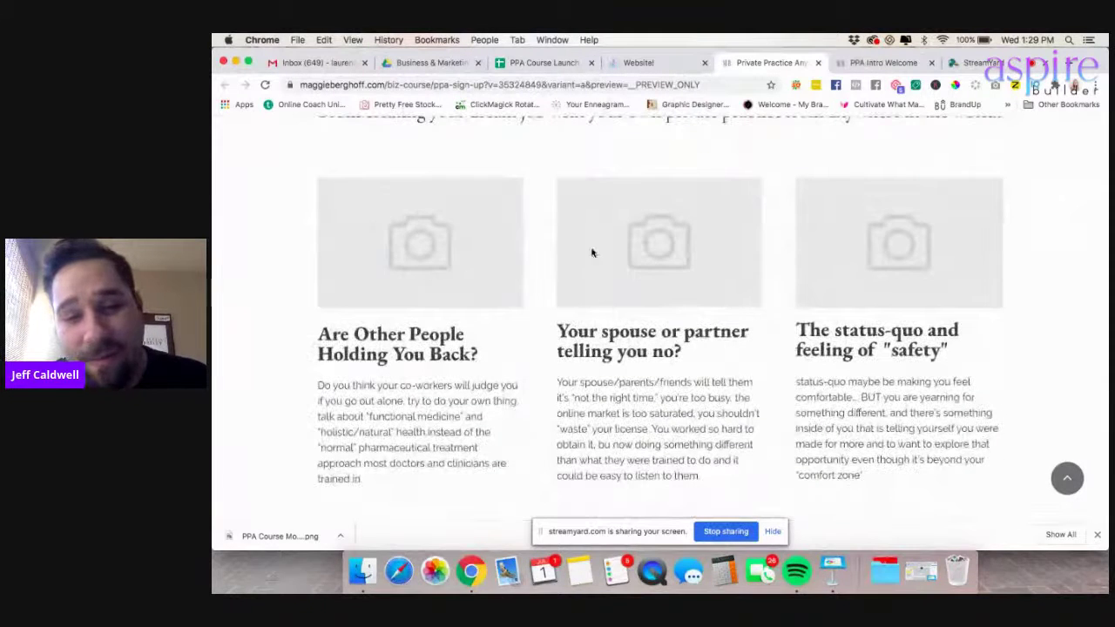
scroll(557, 244, down, 15)
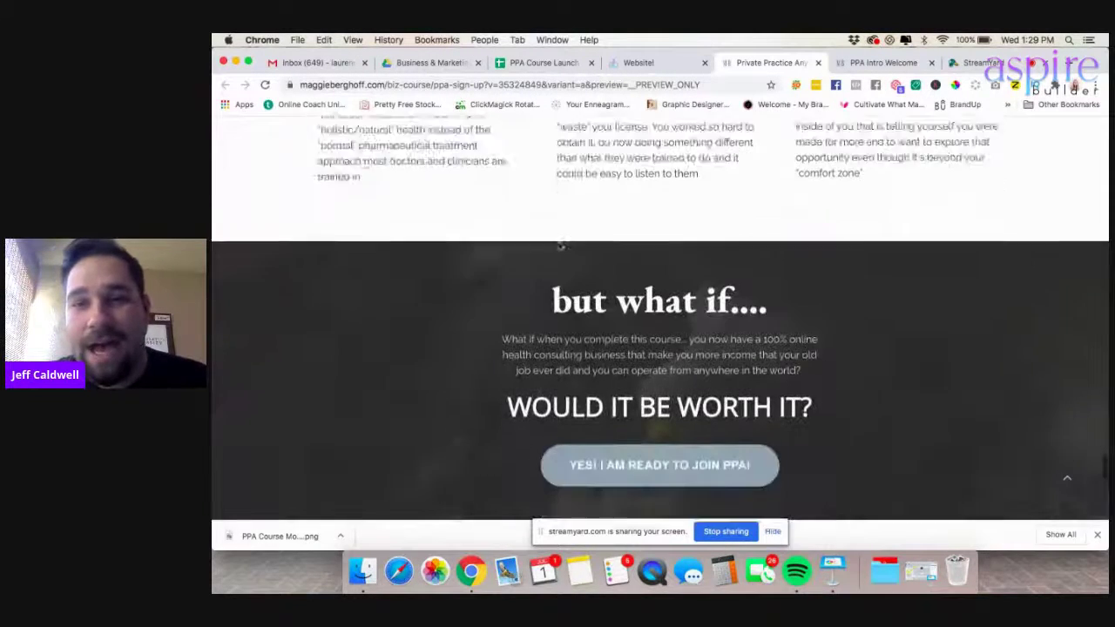
- Open the PPA Intro Welcome course page and examine its module navigation, Intro lessons and welcome content
click(875, 64)
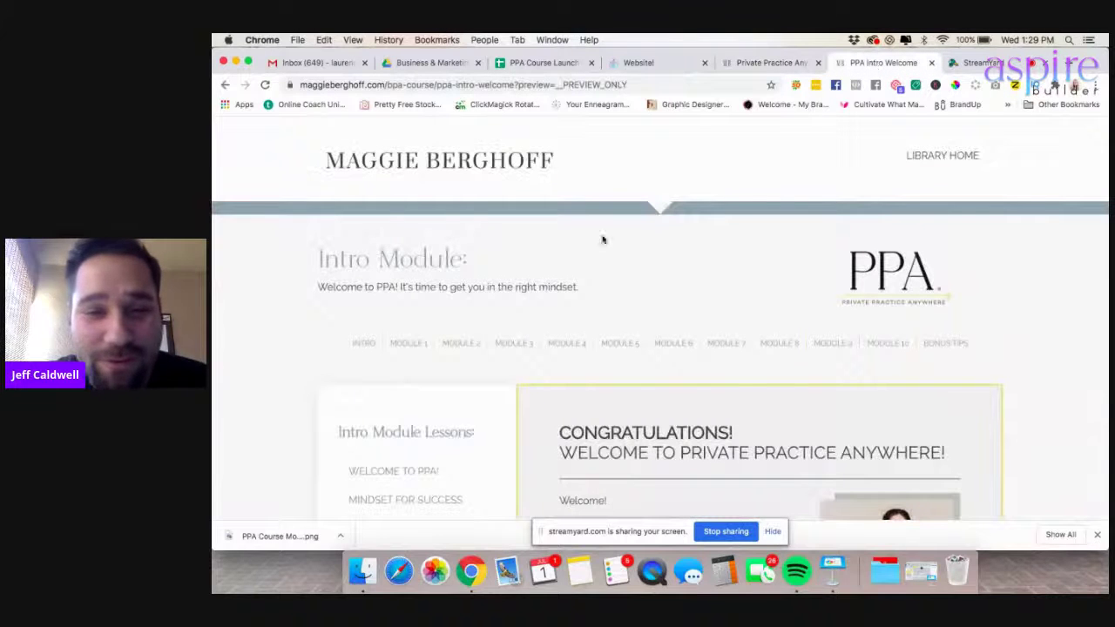
scroll(281, 323, down, 3)
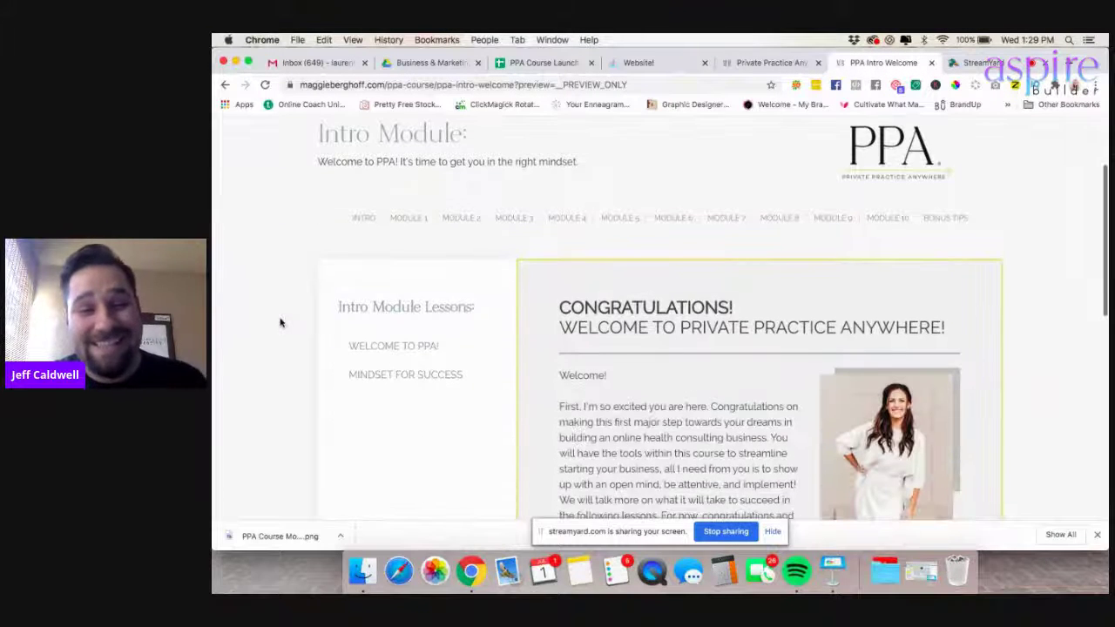
click(360, 225)
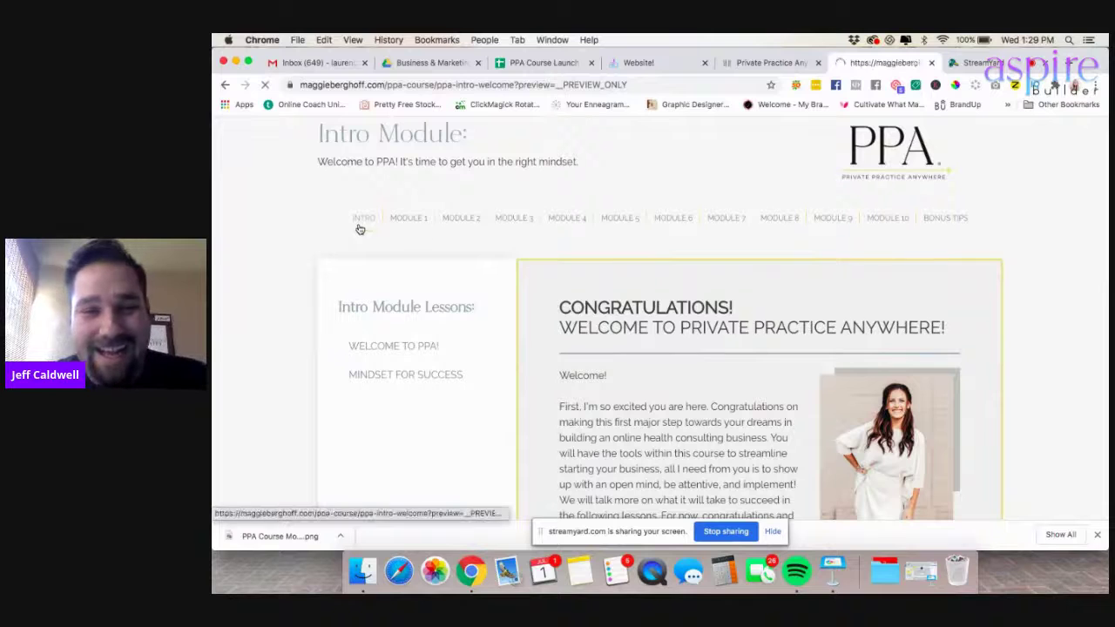
scroll(369, 338, down, 4)
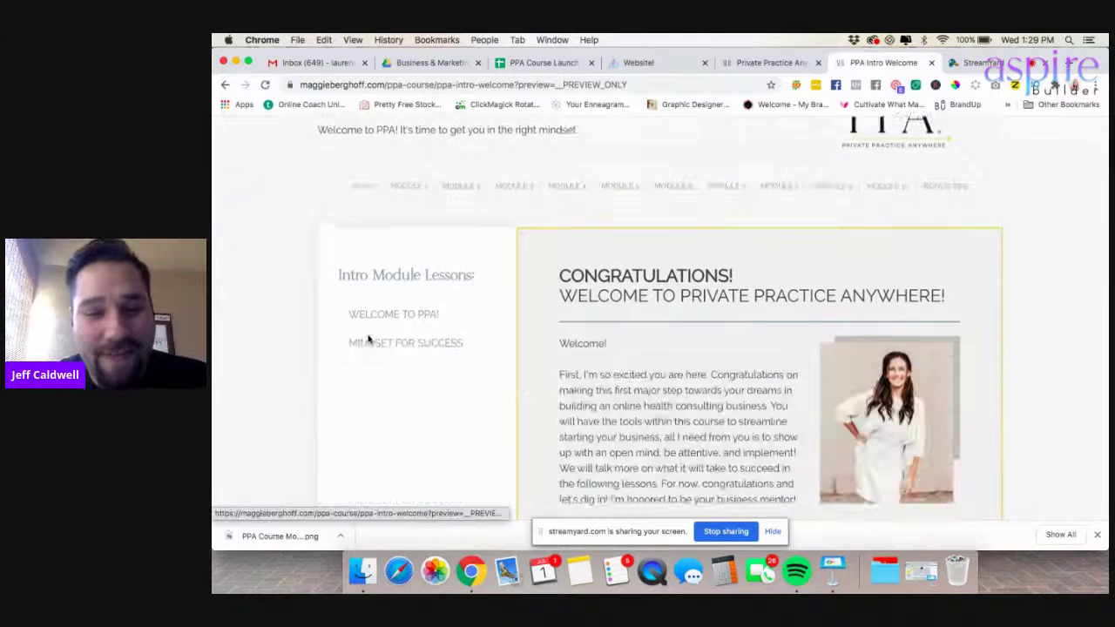
scroll(267, 323, down, 3)
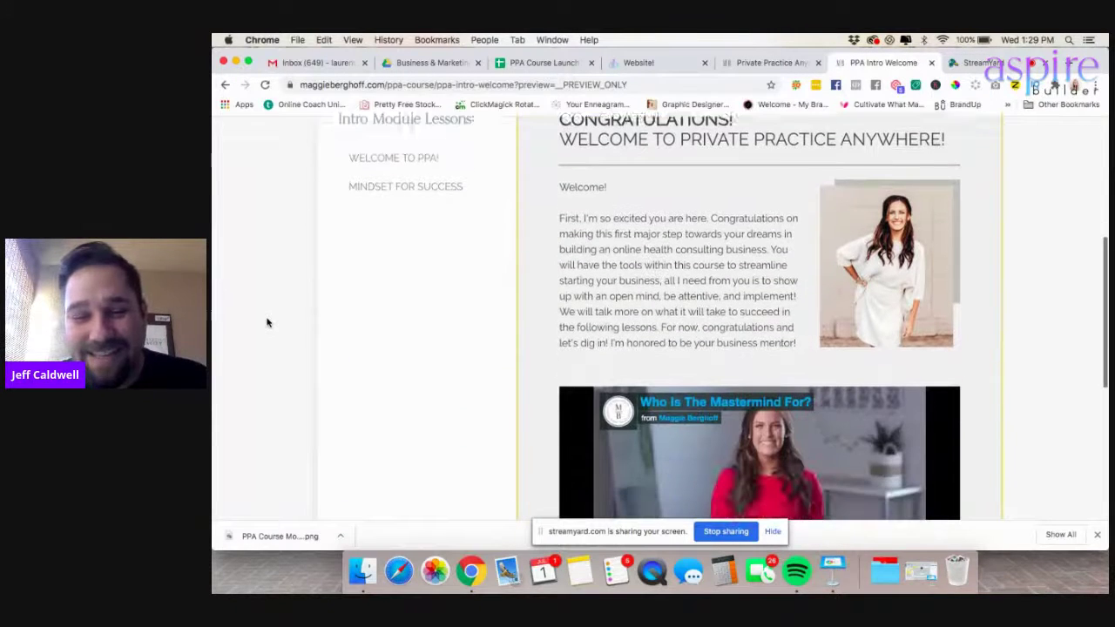
scroll(313, 375, up, 5)
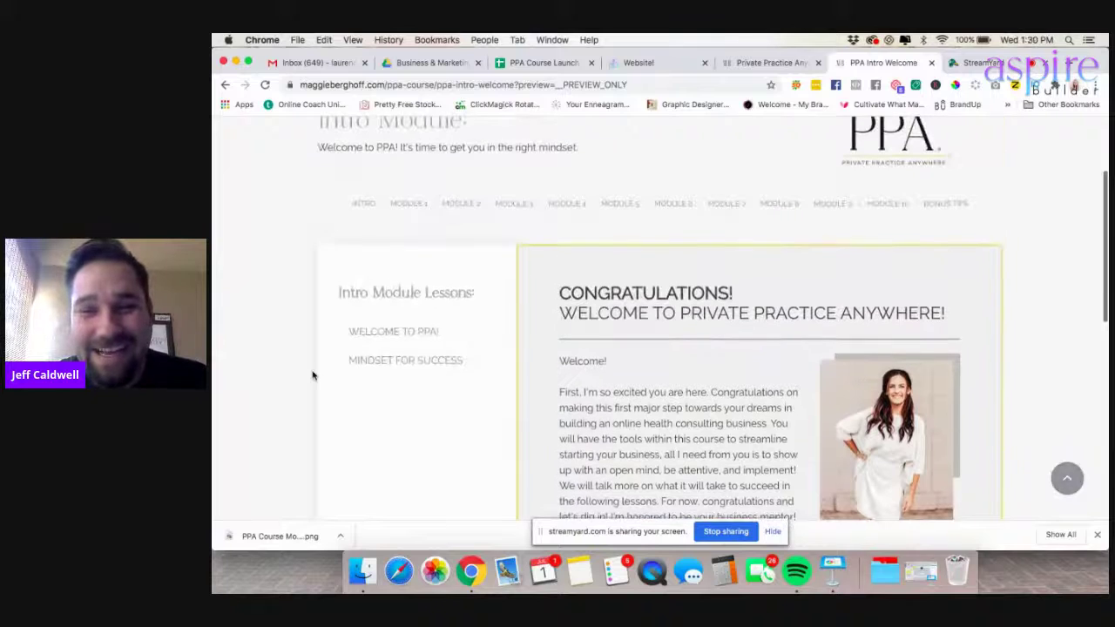
scroll(468, 269, up, 1)
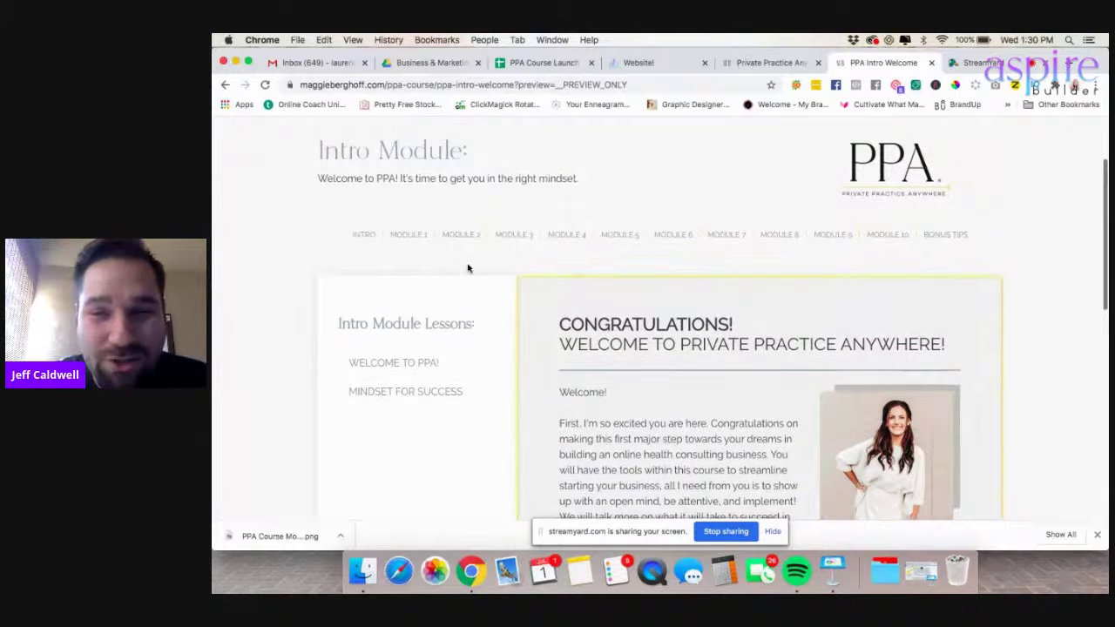
scroll(563, 209, up, 3)
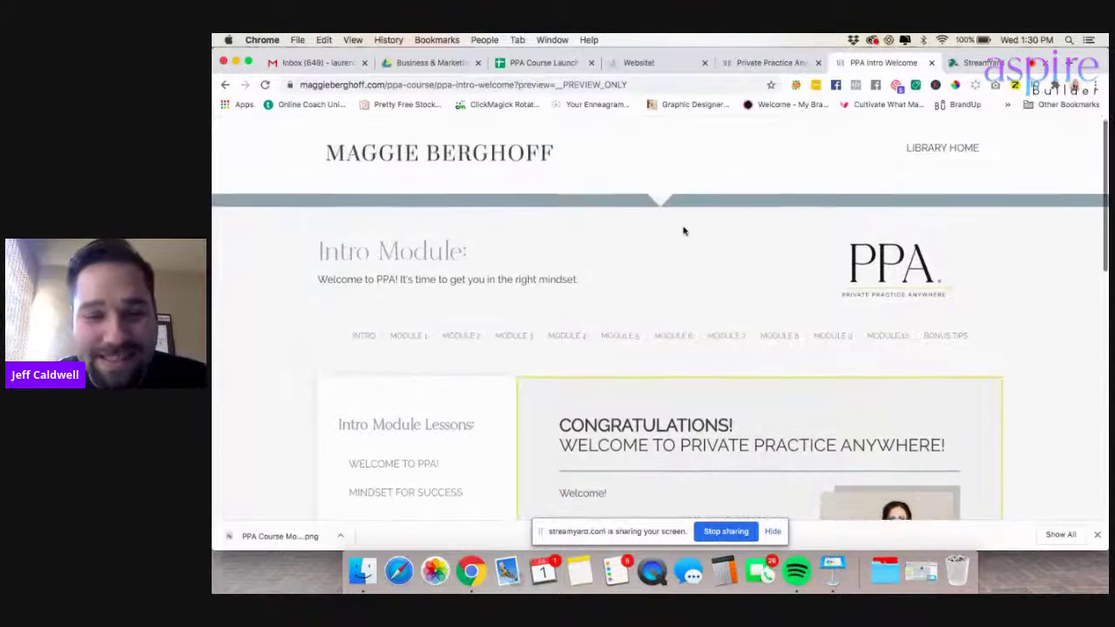
scroll(684, 231, down, 3)
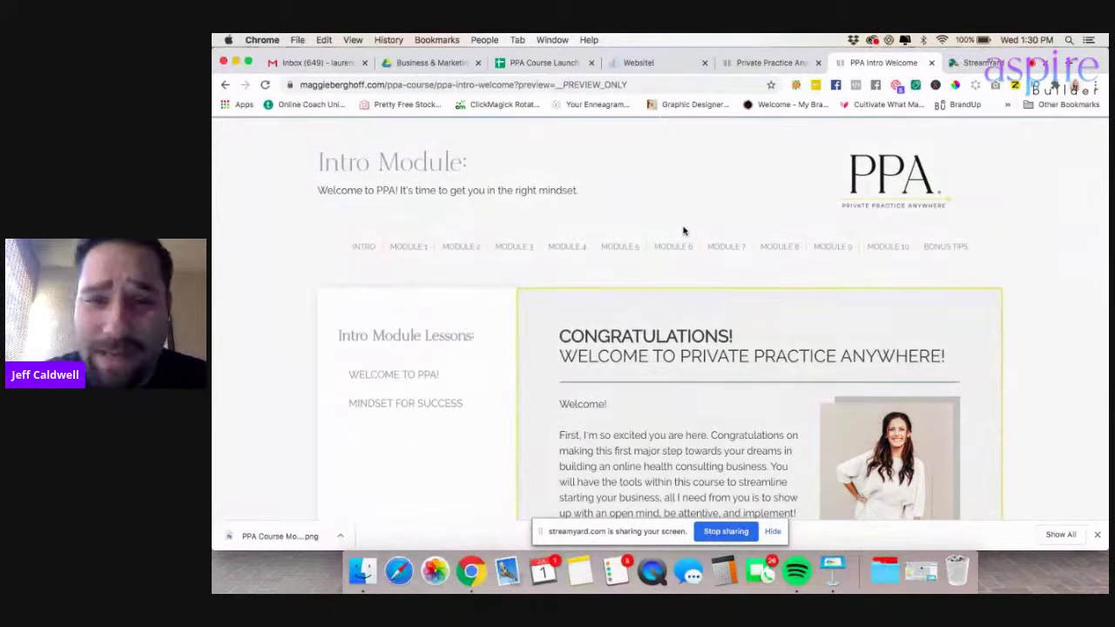
- Switch to the website builder and open the PPA Sales Process funnel from the list of funnels
click(745, 64)
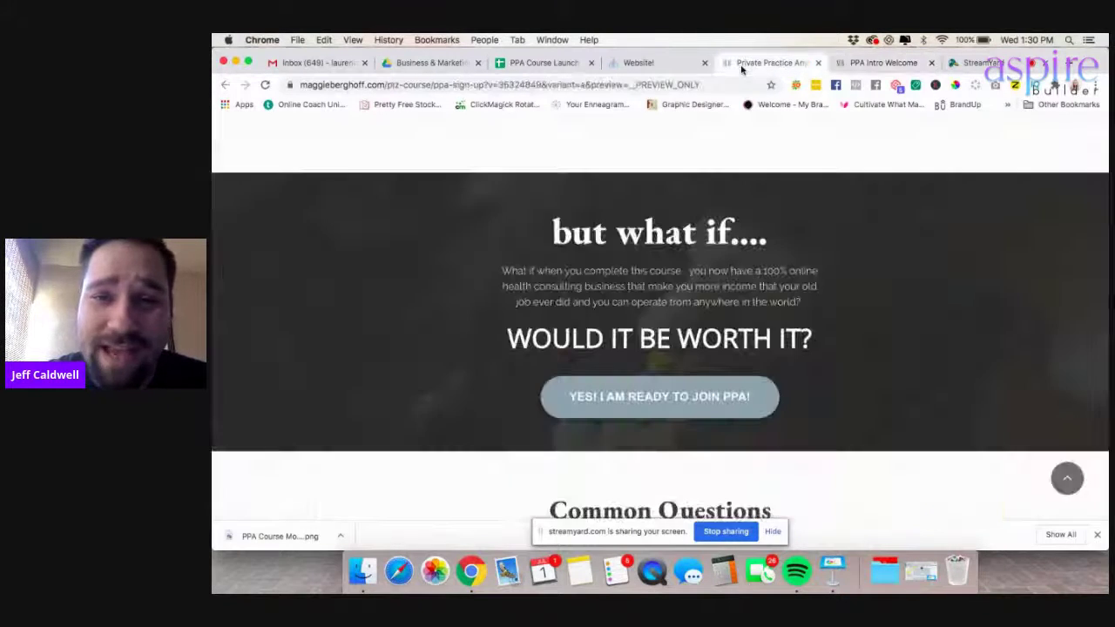
click(648, 64)
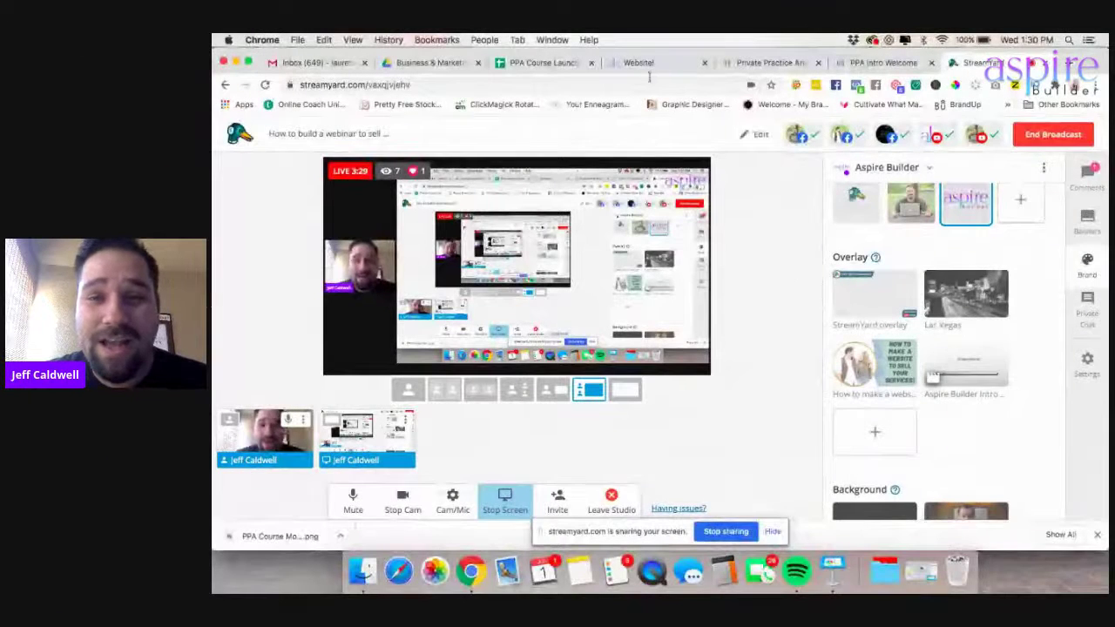
click(640, 63)
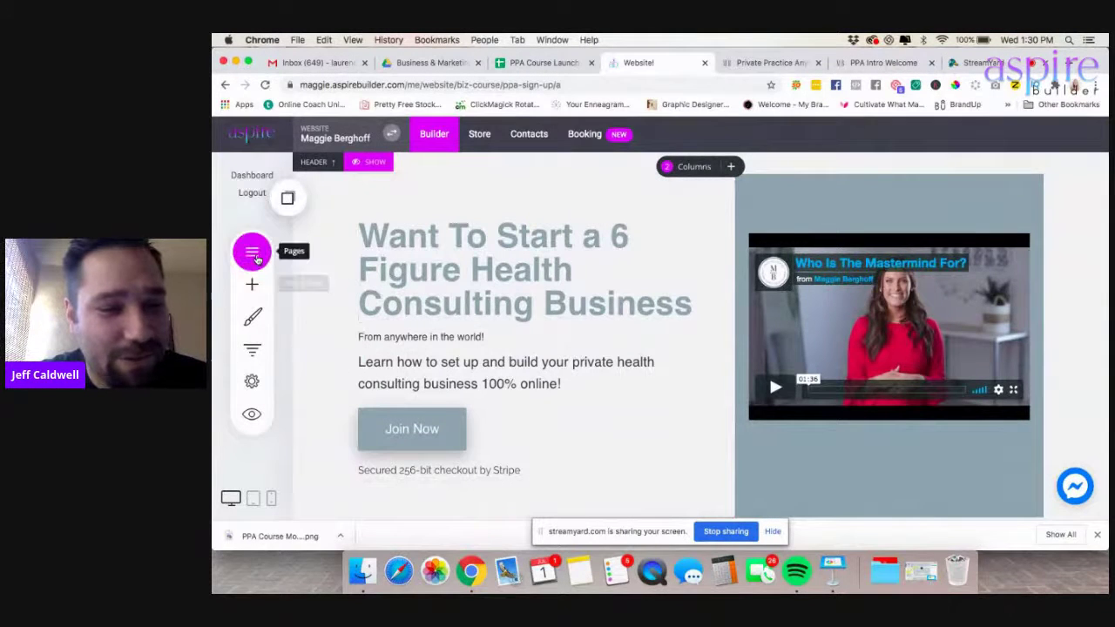
click(253, 350)
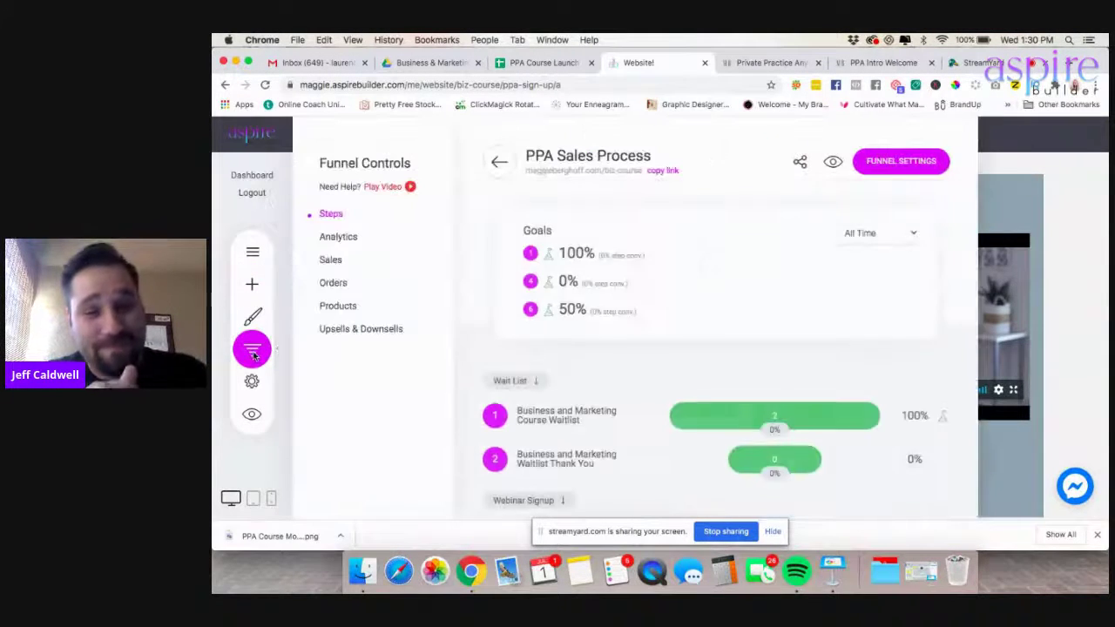
click(499, 164)
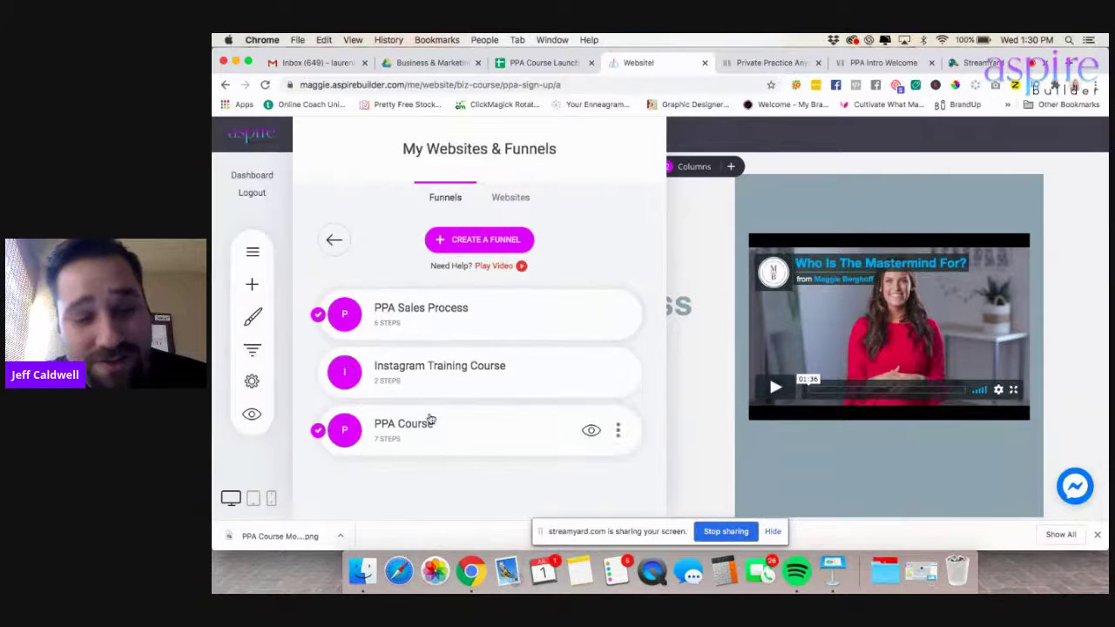
click(421, 316)
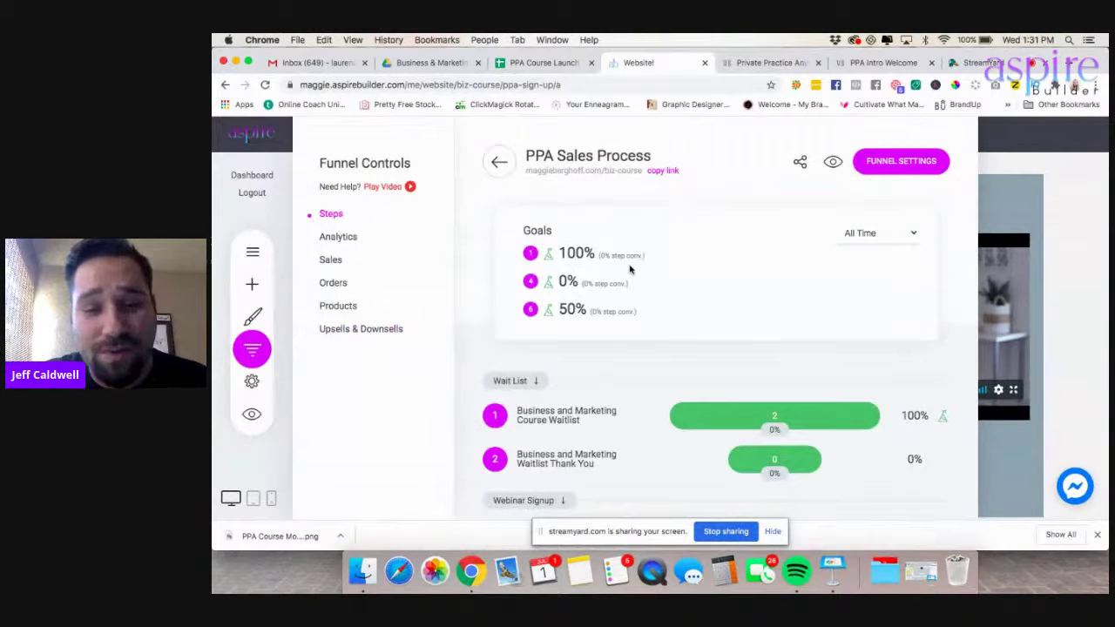
- Examine the steps of the PPA Sales Process funnel across the Wait List, Webinar Signup, Webinar Optin and PPA Course sections
scroll(630, 269, down, 6)
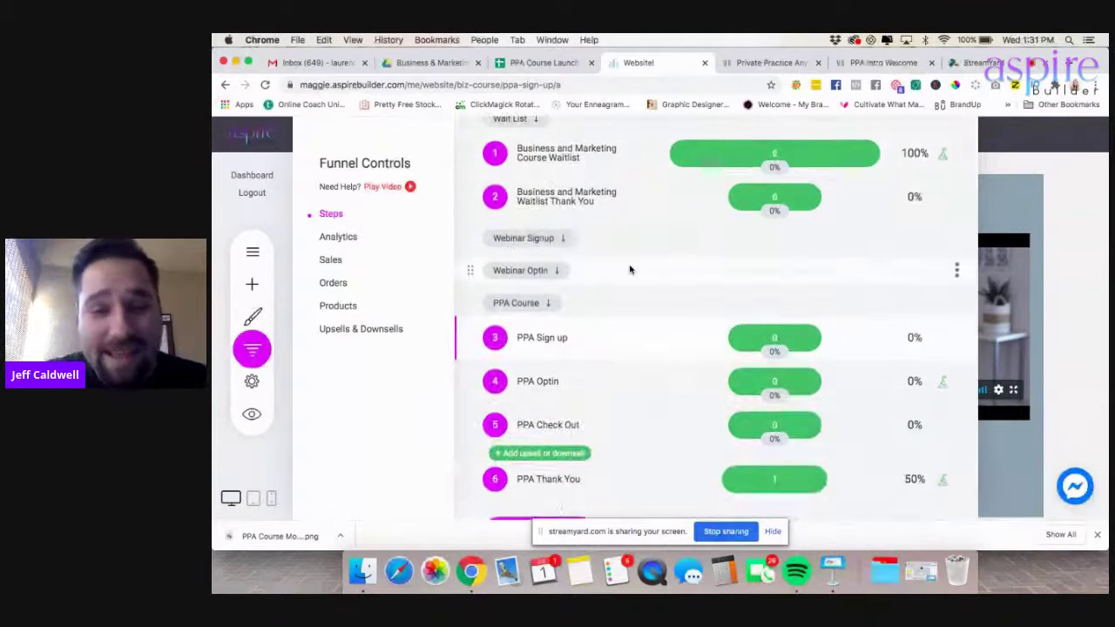
scroll(630, 269, down, 1)
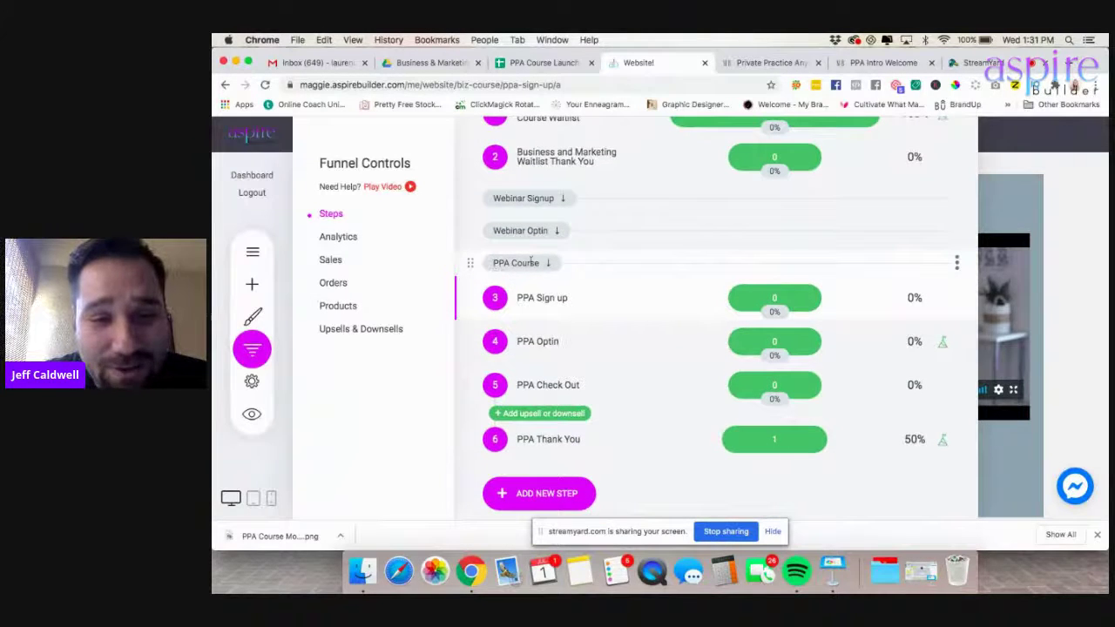
scroll(513, 263, up, 1)
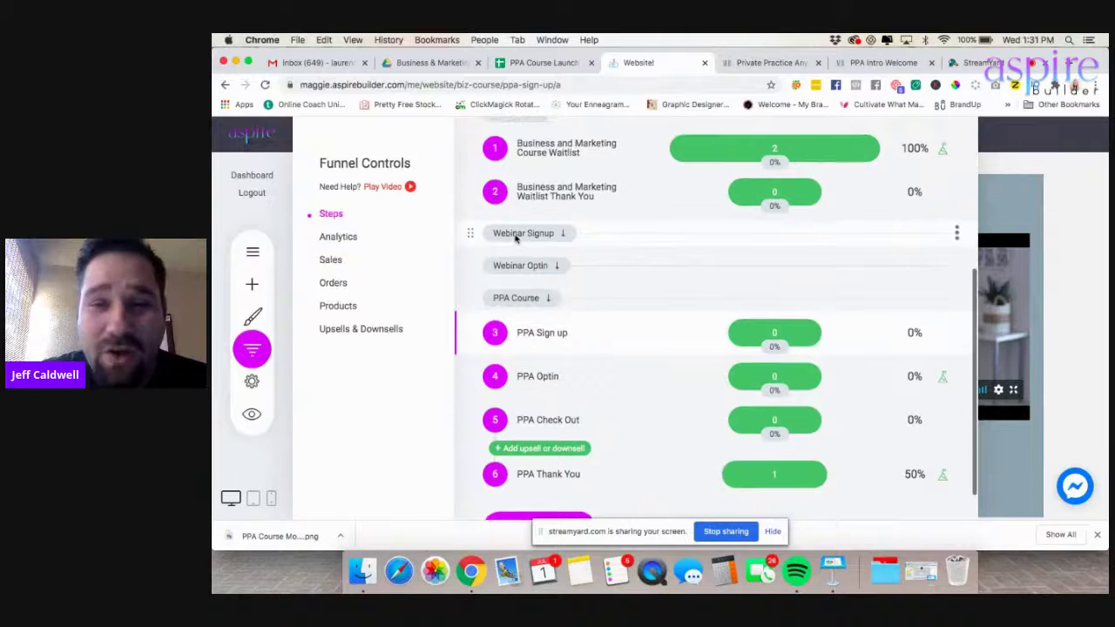
scroll(515, 237, up, 2)
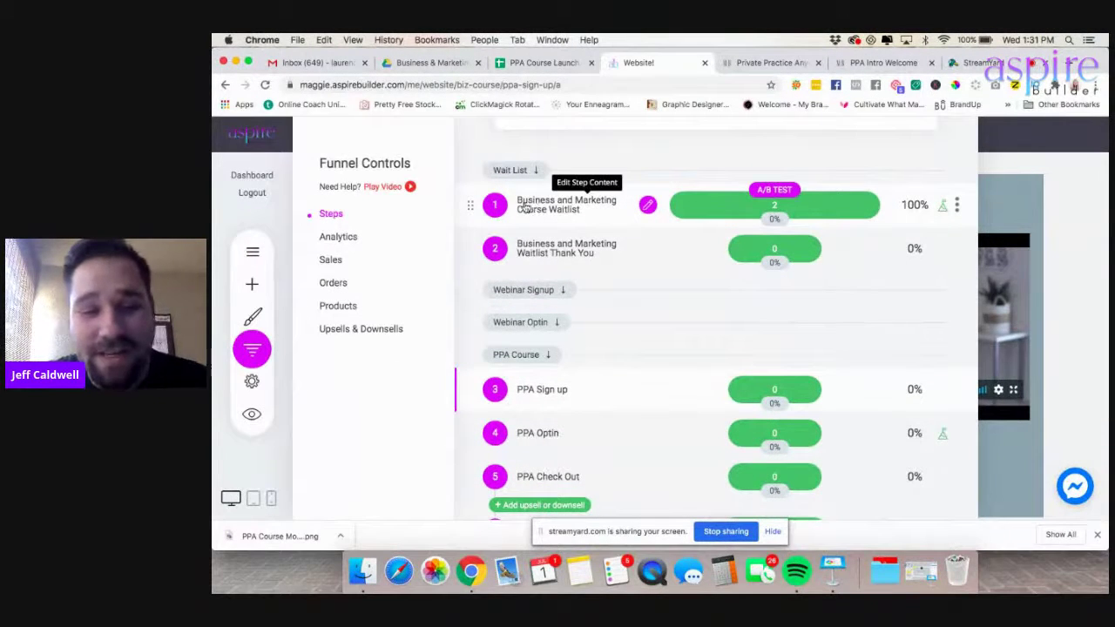
- Examine the join form behind the "Yes, I'm ready to join" call on the sales page, alongside the funnel's PPA Course steps
scroll(524, 206, down, 3)
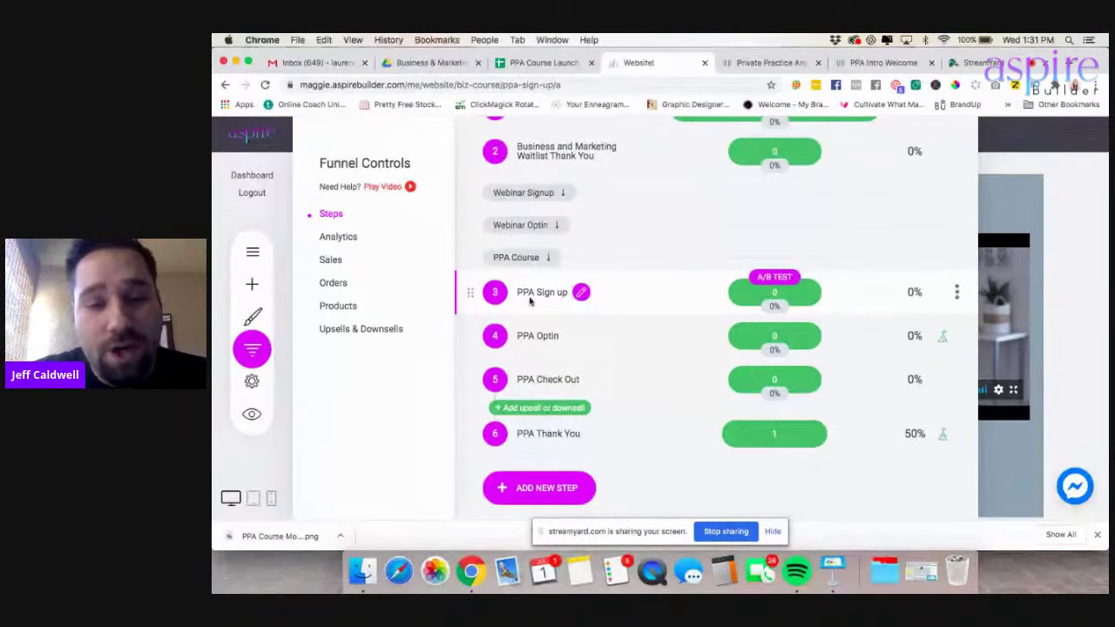
click(768, 62)
scroll(618, 242, up, 10)
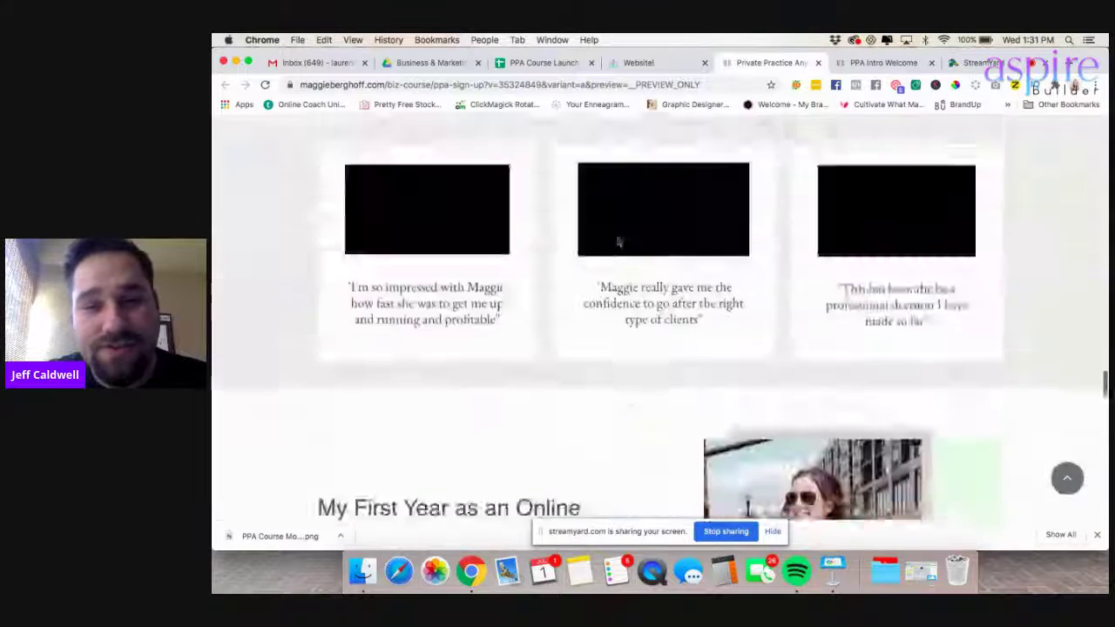
scroll(617, 242, down, 5)
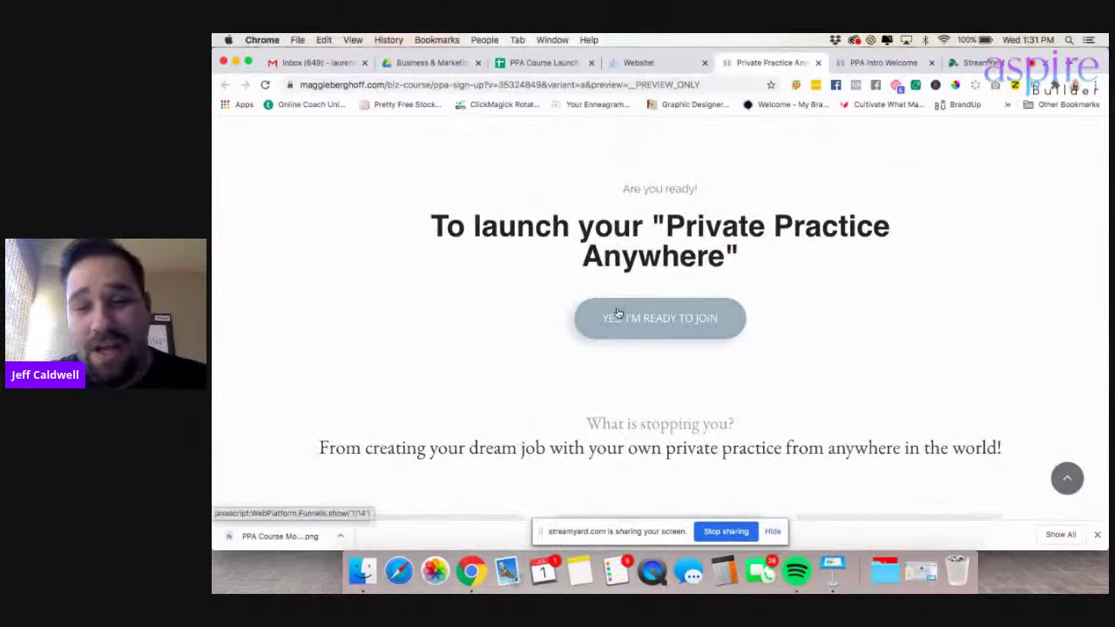
click(617, 313)
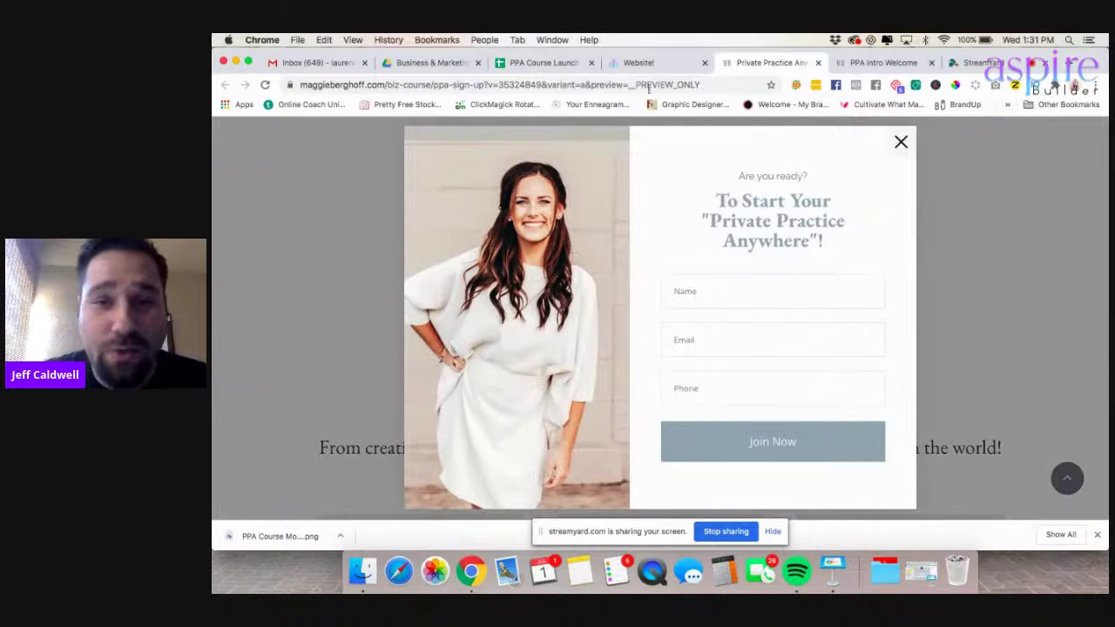
click(639, 62)
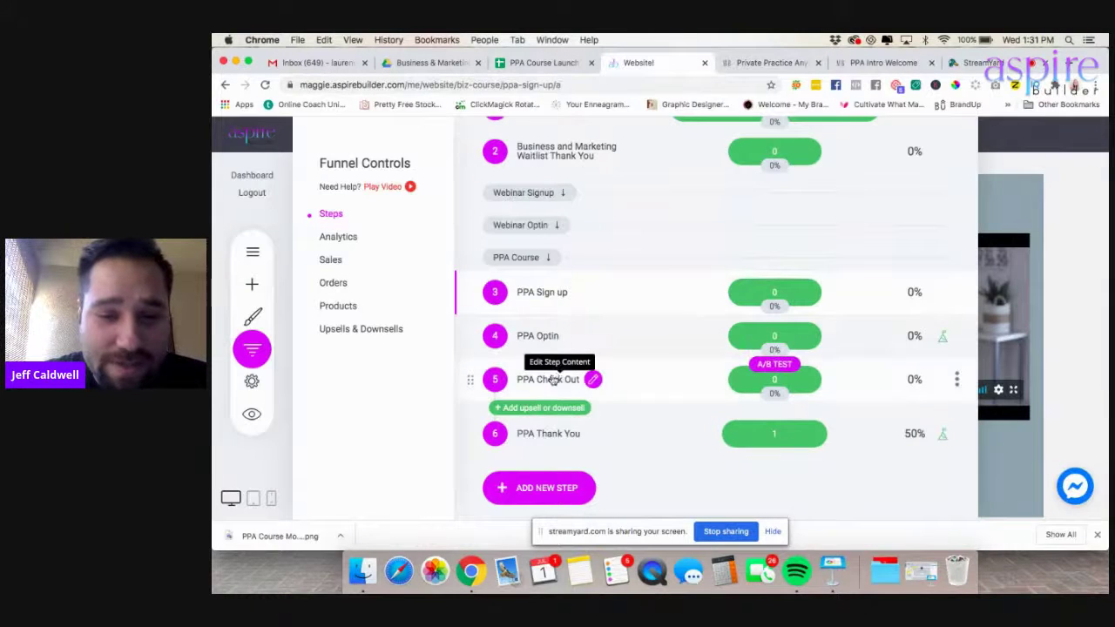
drag(560, 383, 540, 396)
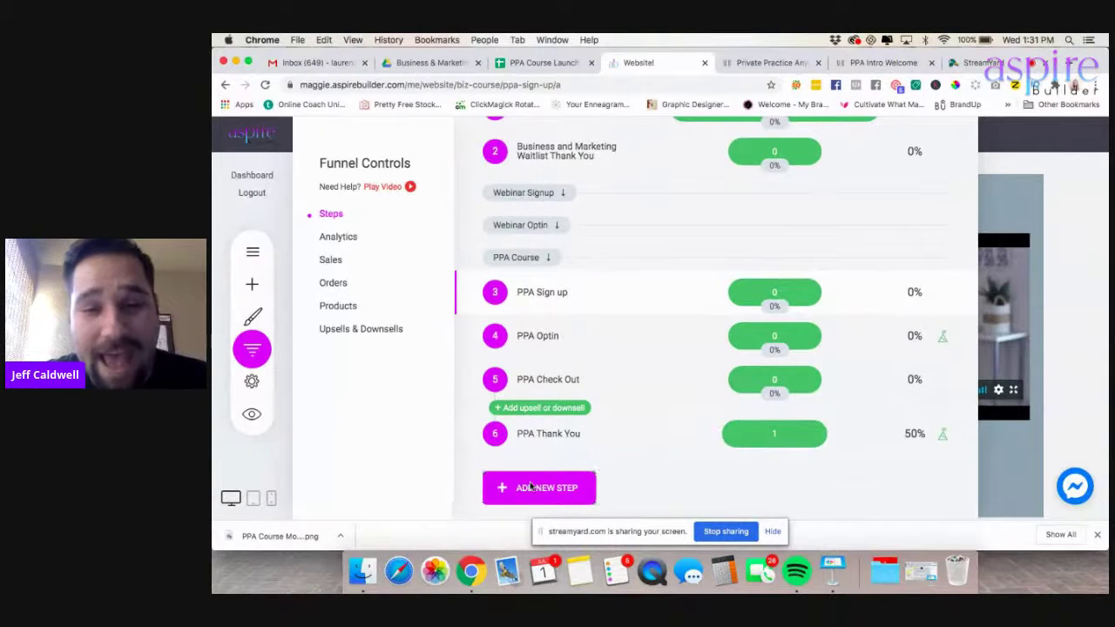
- Start a new step in the PPA Sales Process funnel from a template and show the Webinars category
click(585, 481)
click(668, 468)
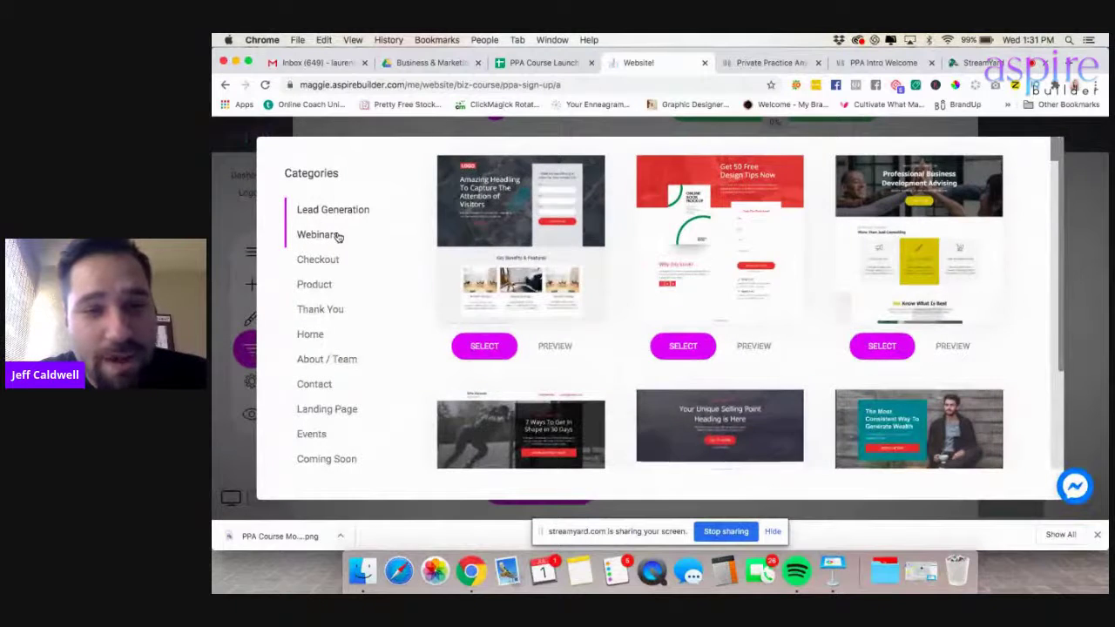
click(336, 235)
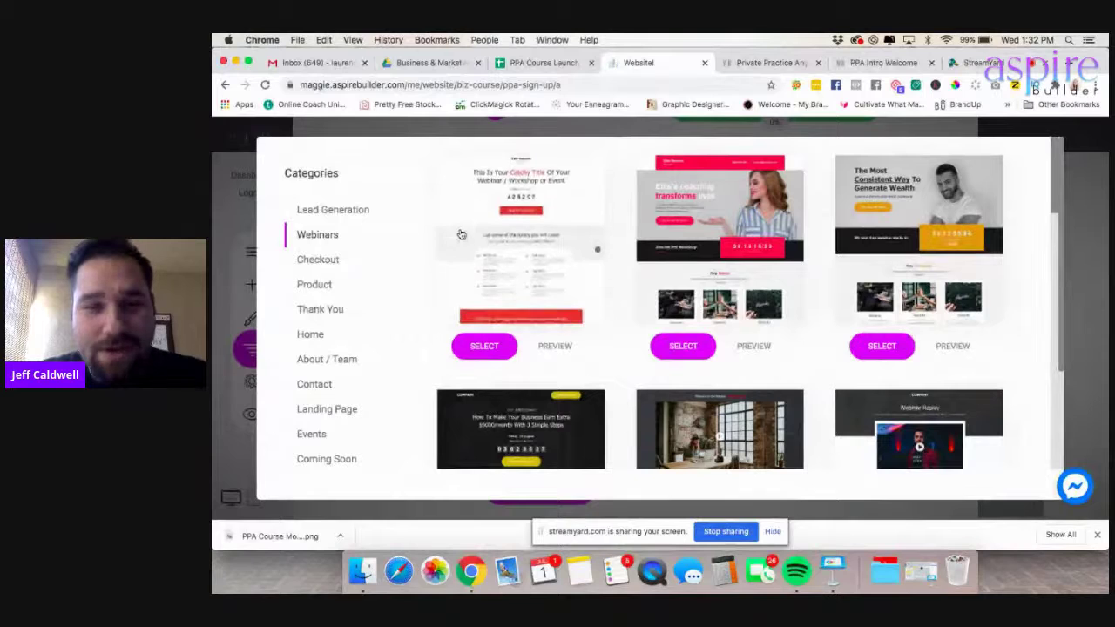
- Examine the layouts of the available webinar page templates through the whole category
scroll(617, 223, down, 10)
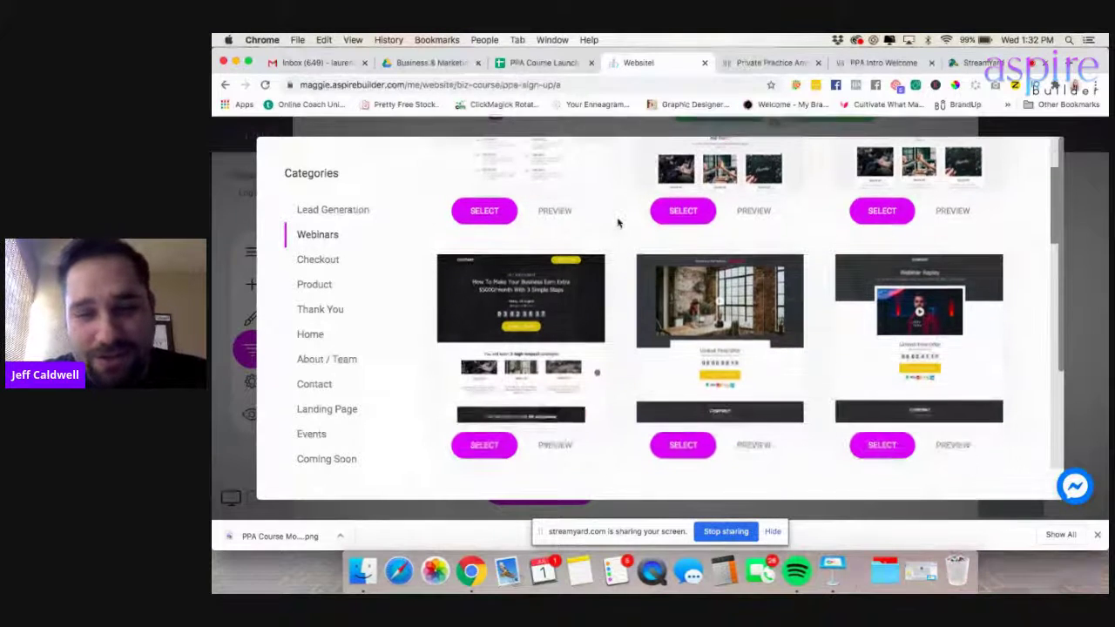
scroll(618, 223, down, 5)
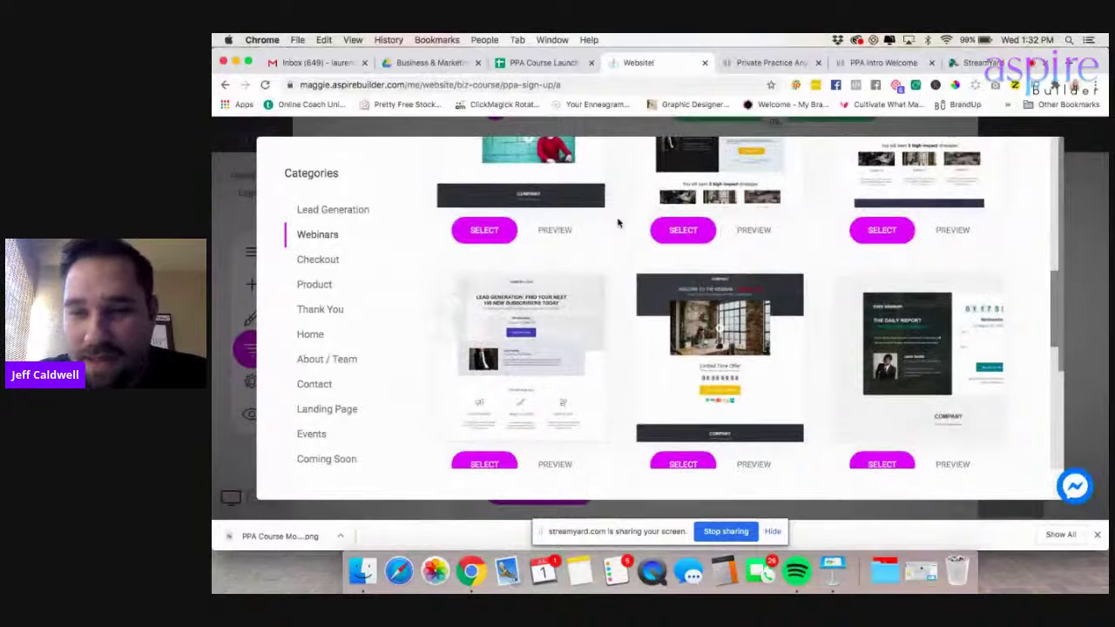
scroll(617, 223, down, 3)
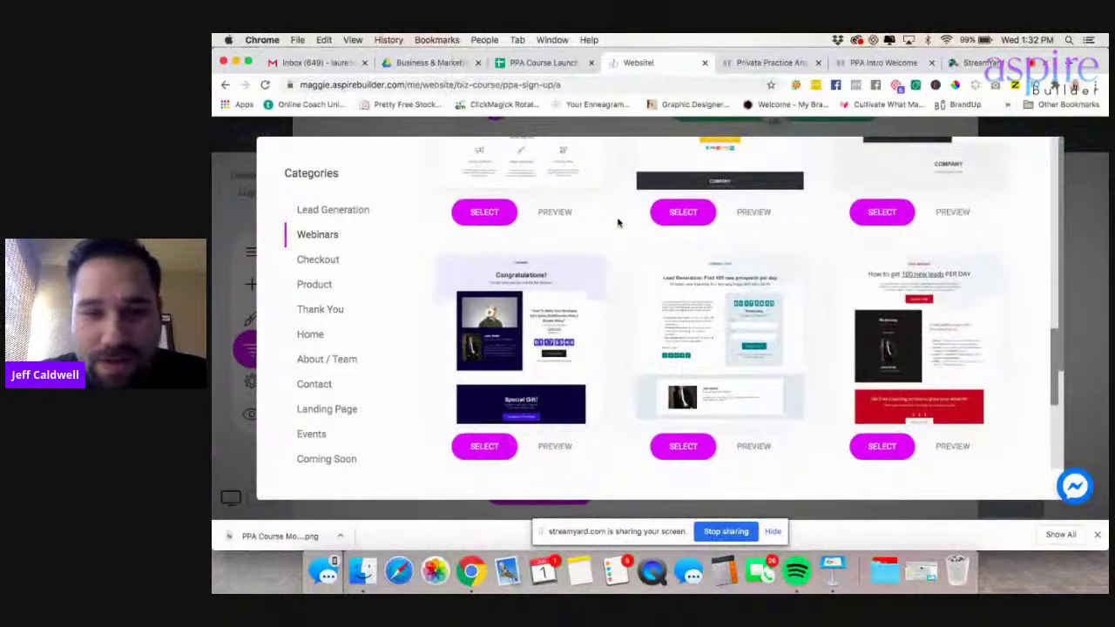
scroll(617, 223, down, 5)
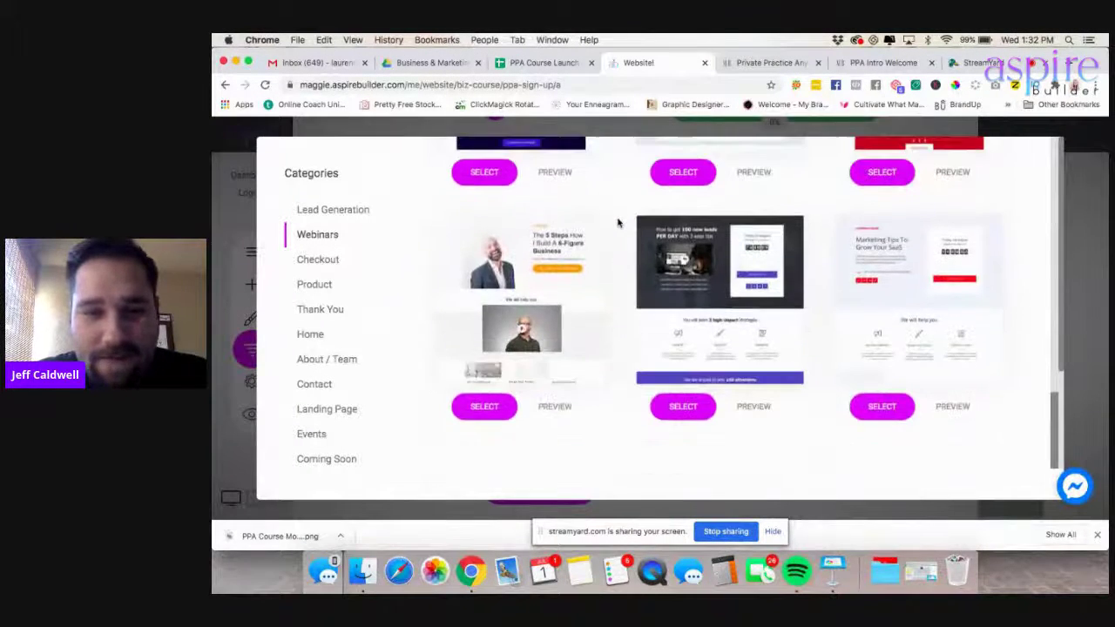
scroll(617, 223, down, 1)
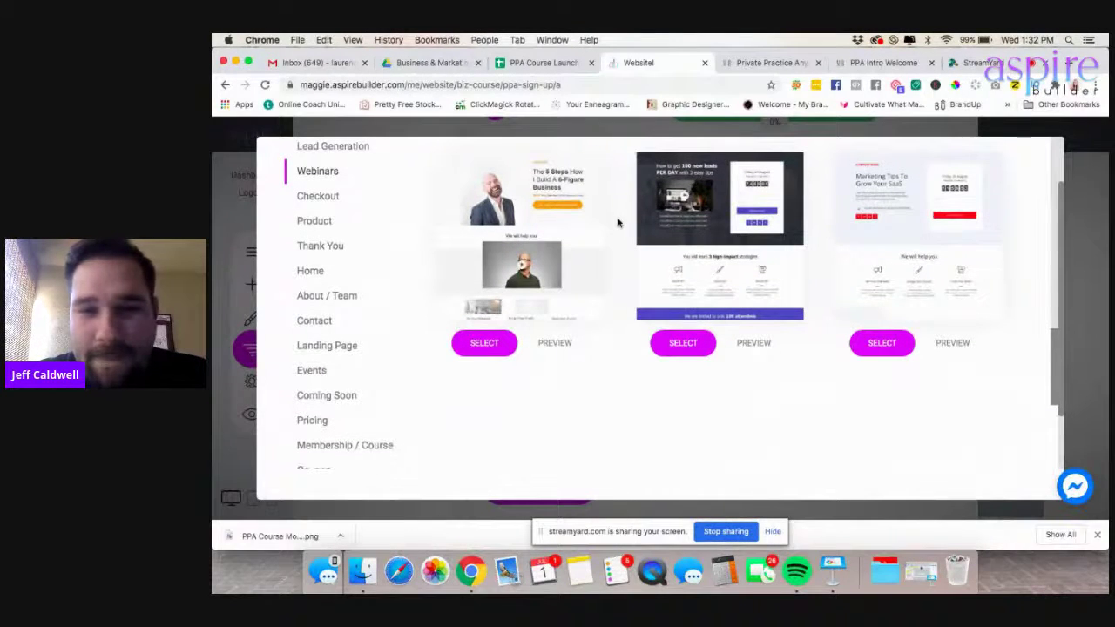
scroll(618, 223, up, 1)
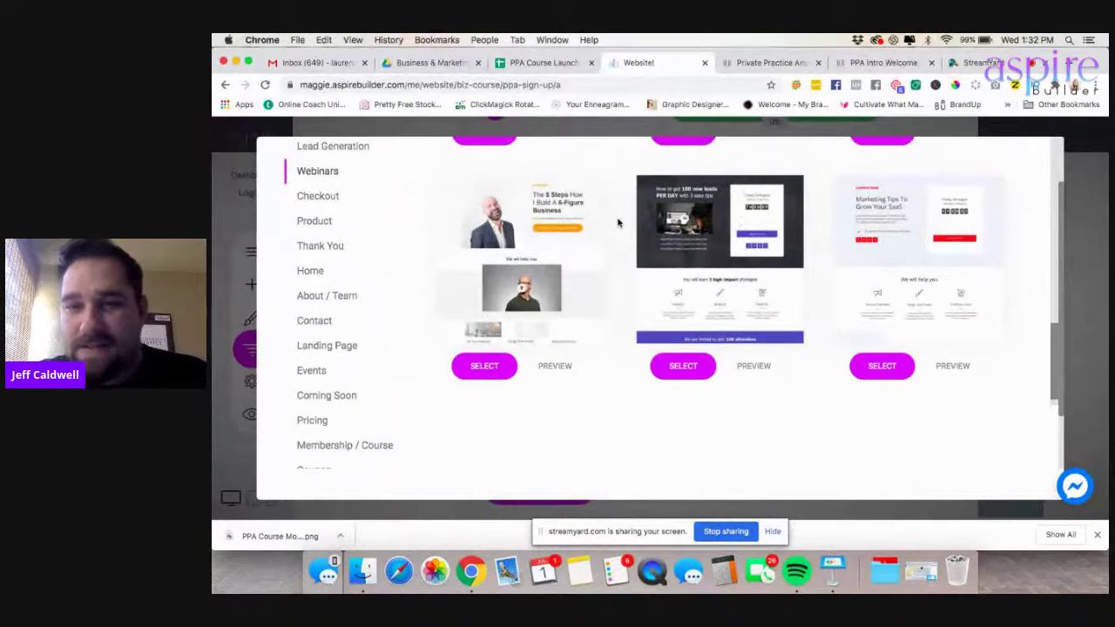
scroll(618, 223, down, 1)
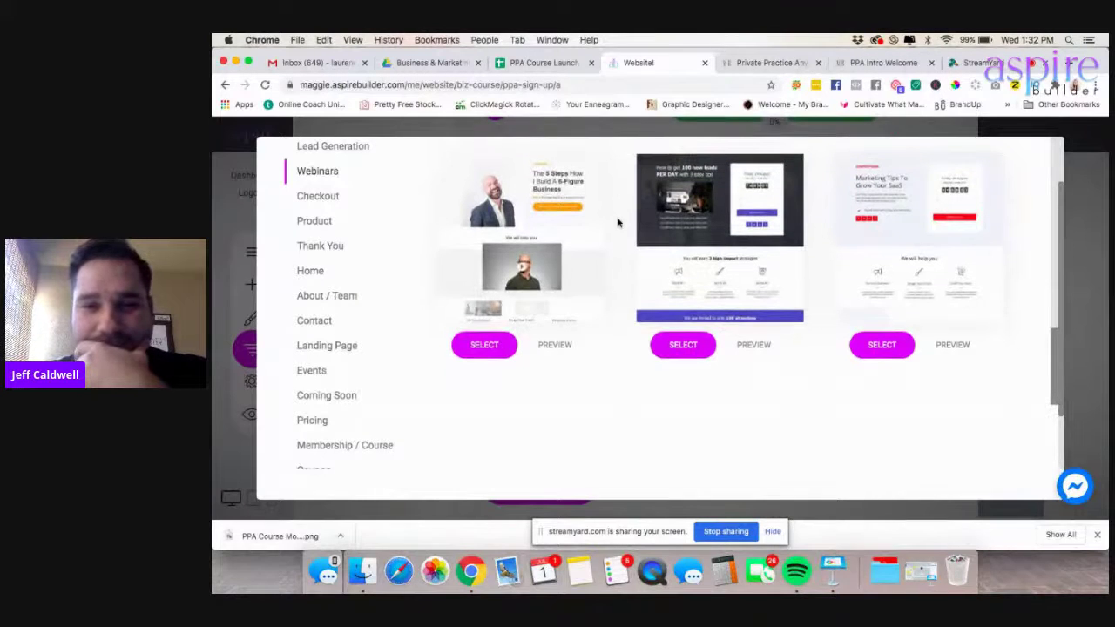
scroll(618, 227, up, 1)
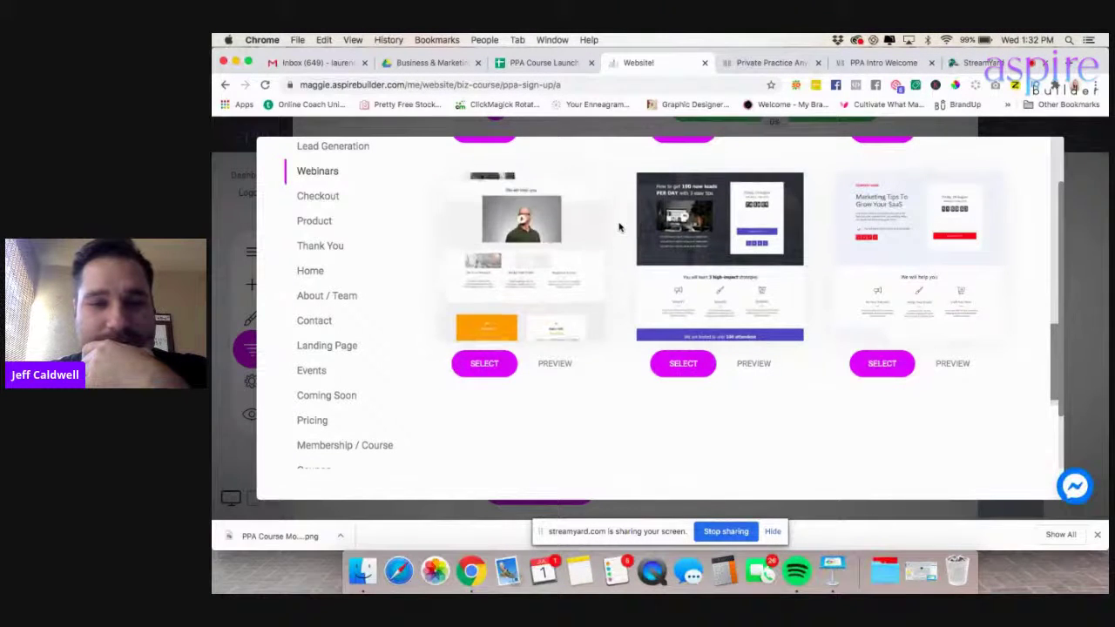
scroll(618, 227, up, 1)
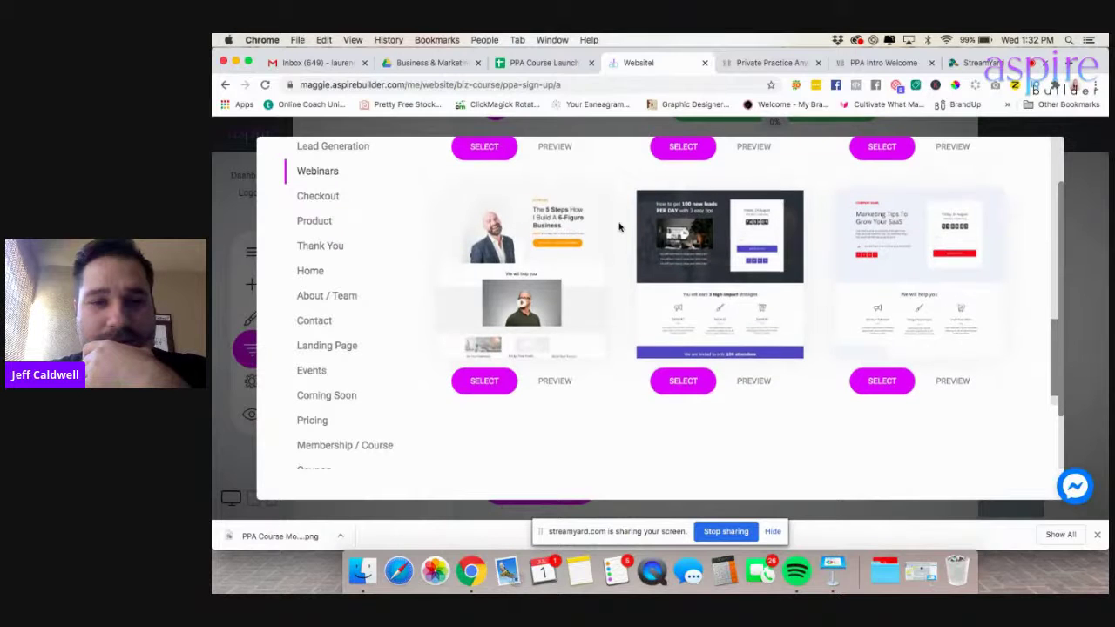
scroll(619, 228, up, 3)
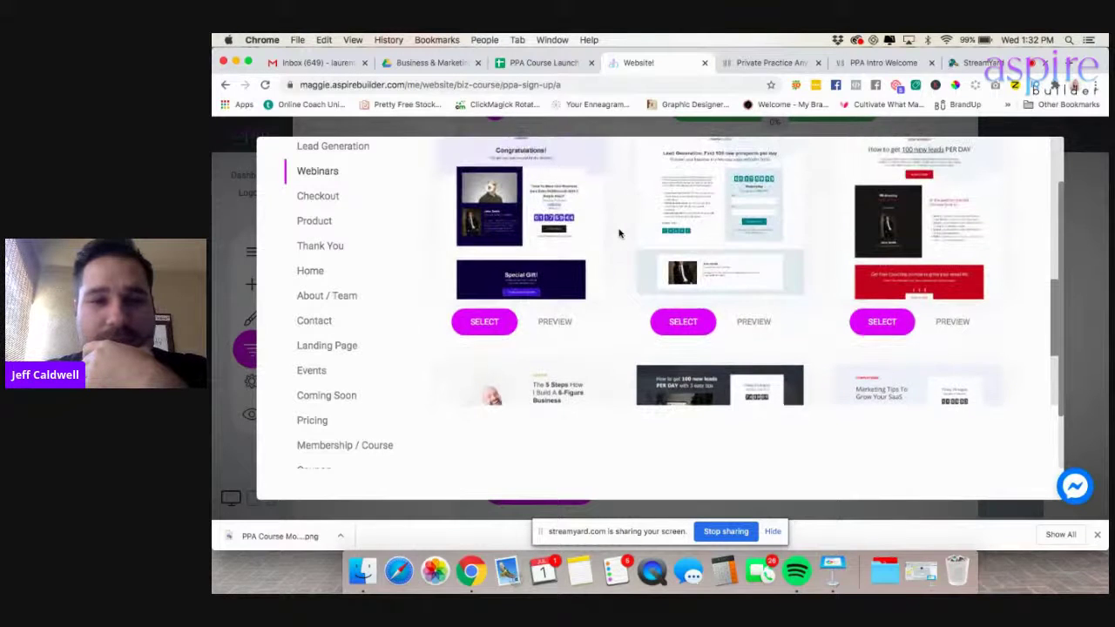
scroll(619, 233, up, 6)
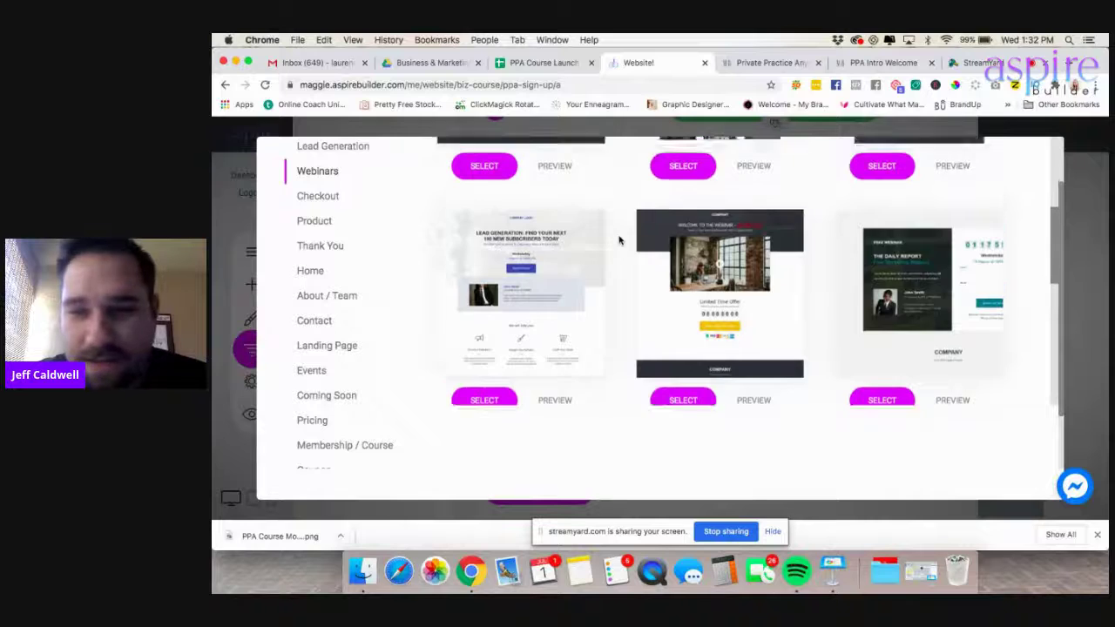
scroll(619, 241, up, 6)
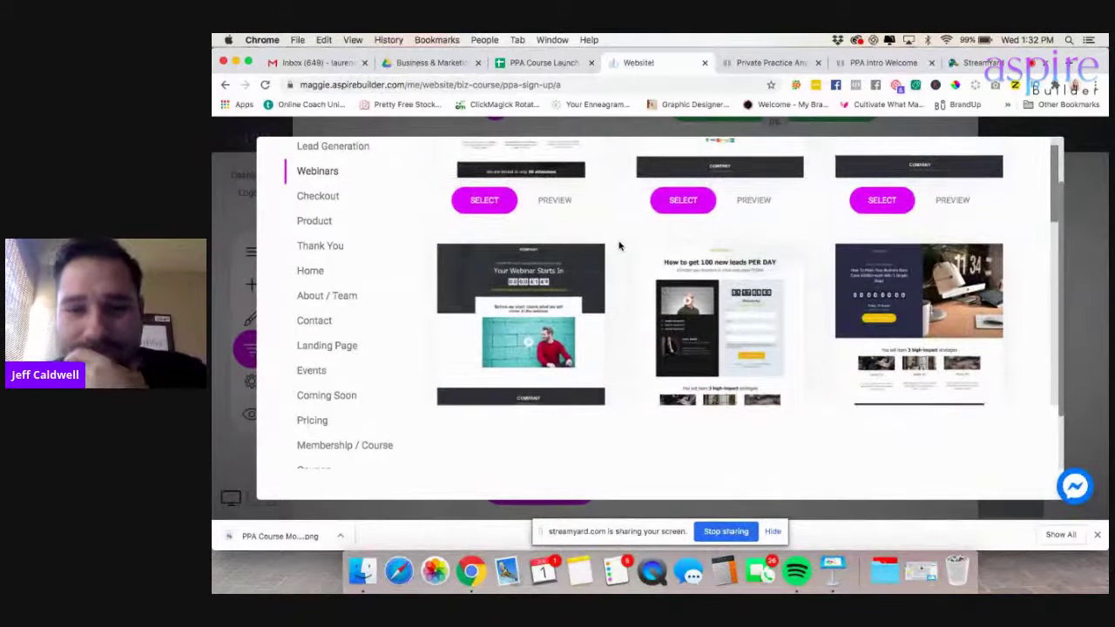
scroll(618, 245, up, 3)
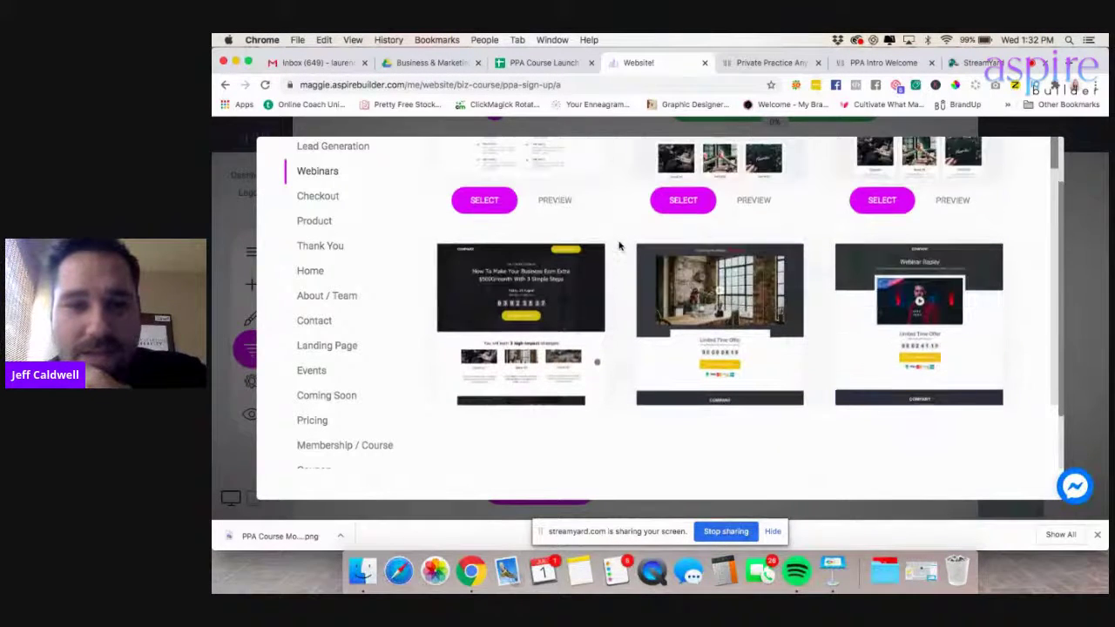
scroll(618, 246, up, 5)
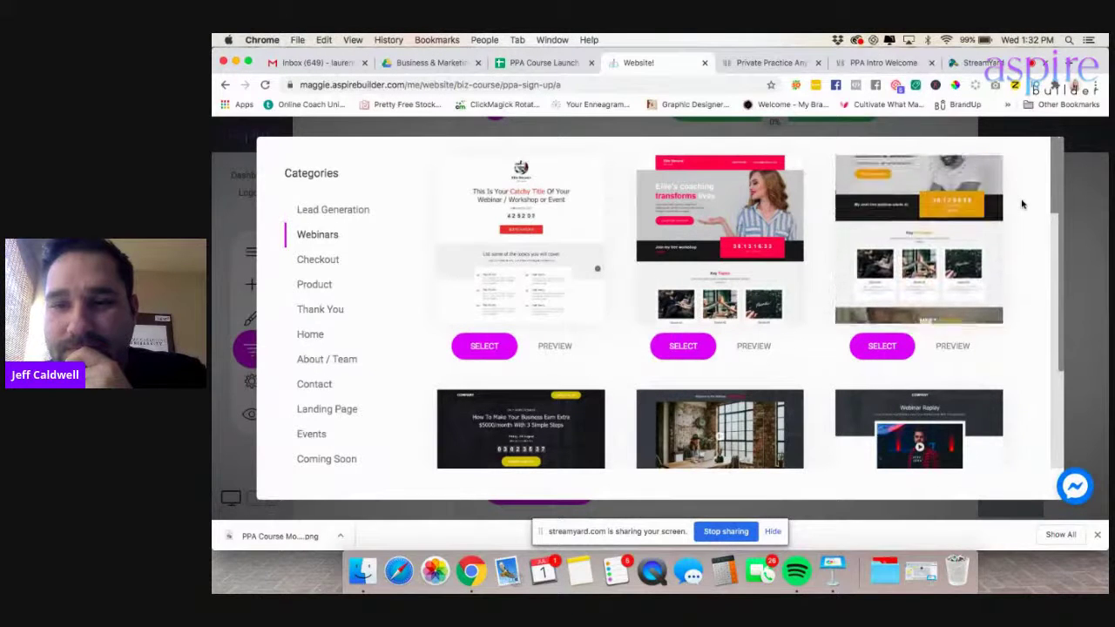
scroll(1021, 204, down, 10)
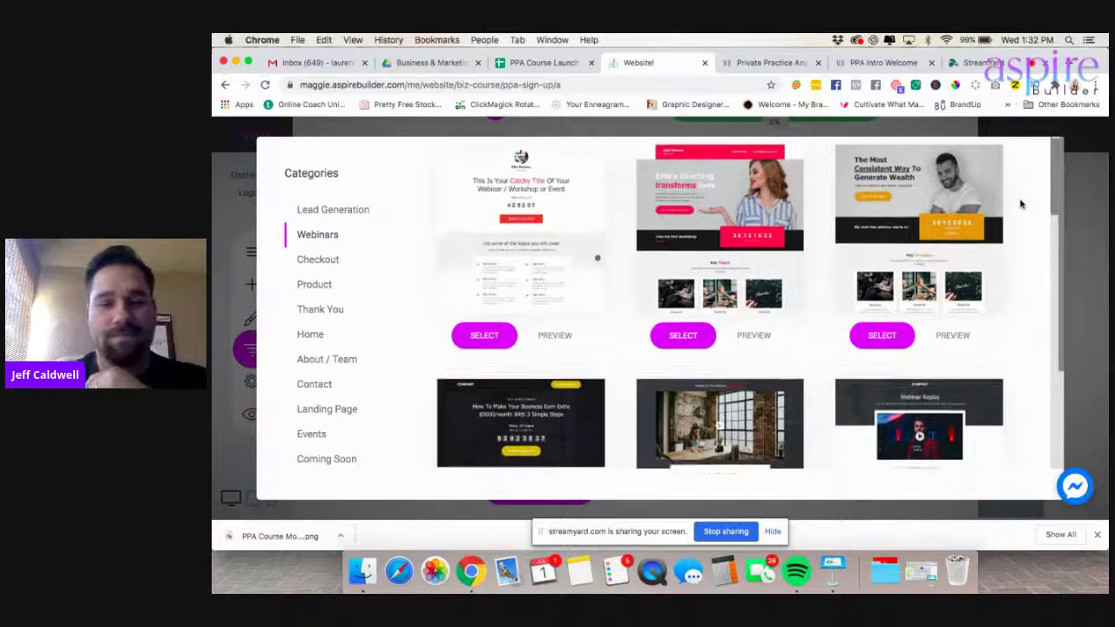
scroll(1021, 204, down, 5)
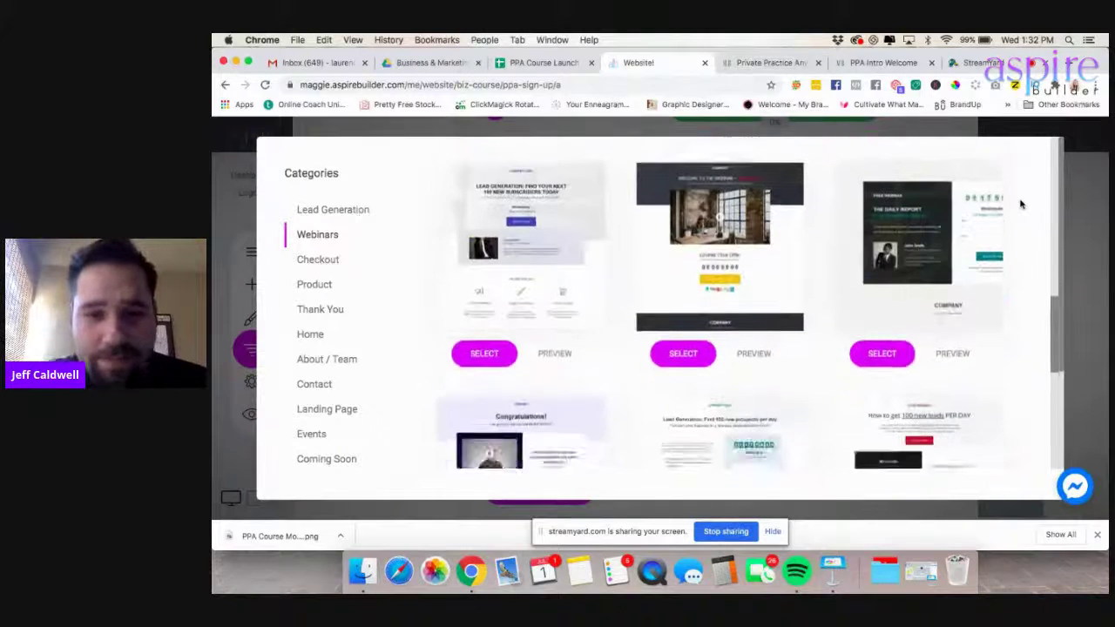
scroll(1021, 204, down, 5)
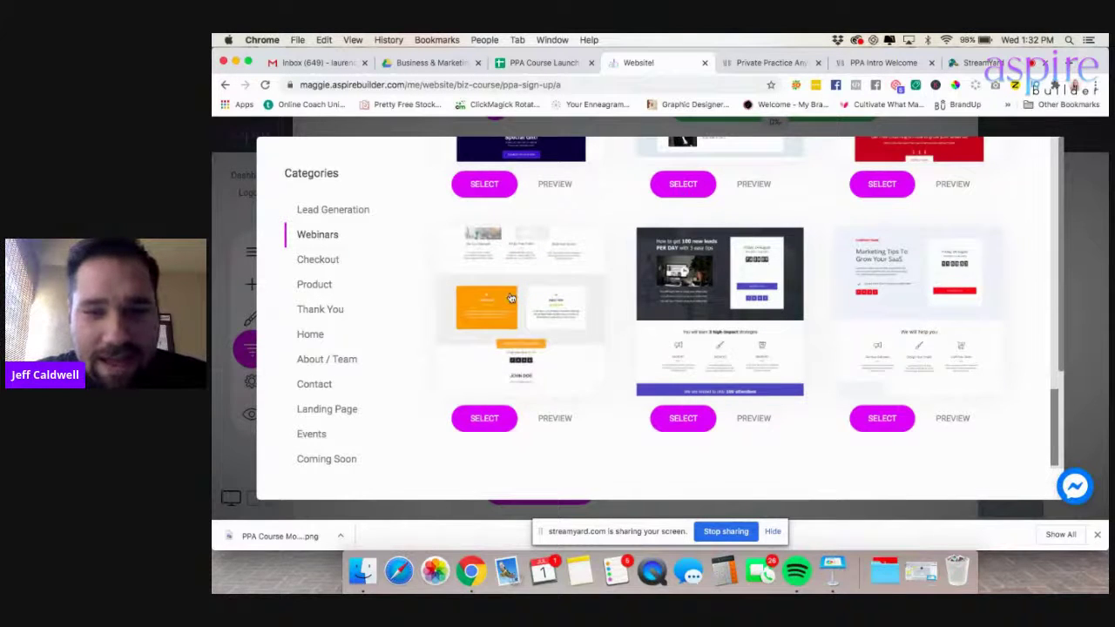
- Choose the "The 5 Steps How I Build A 6-Figure Business" template and enter Join as the new page's name
click(511, 298)
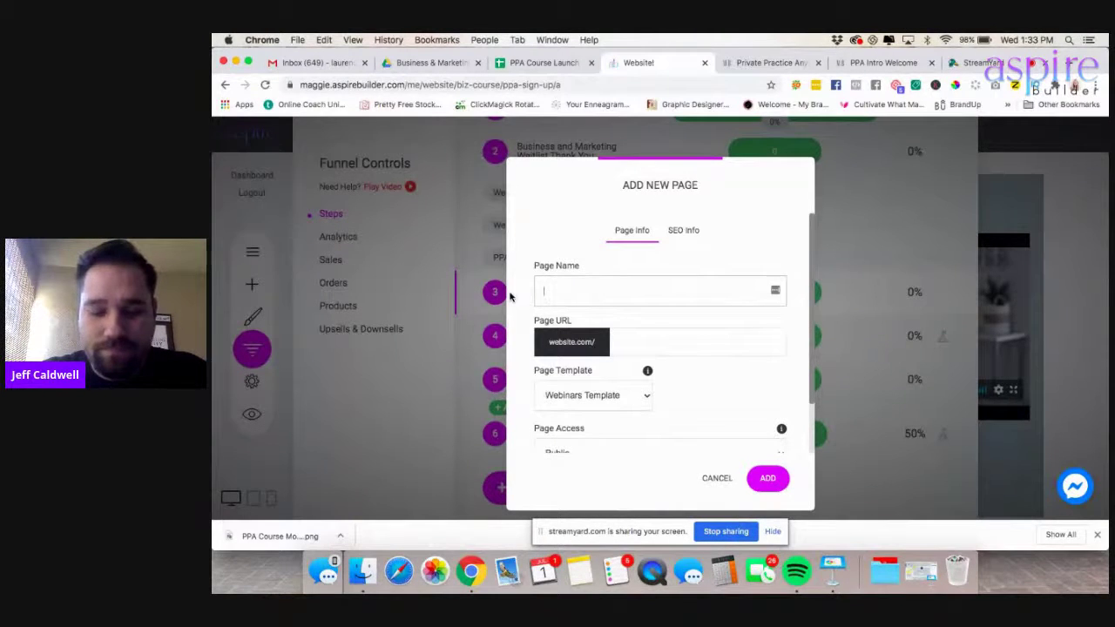
text(Join)
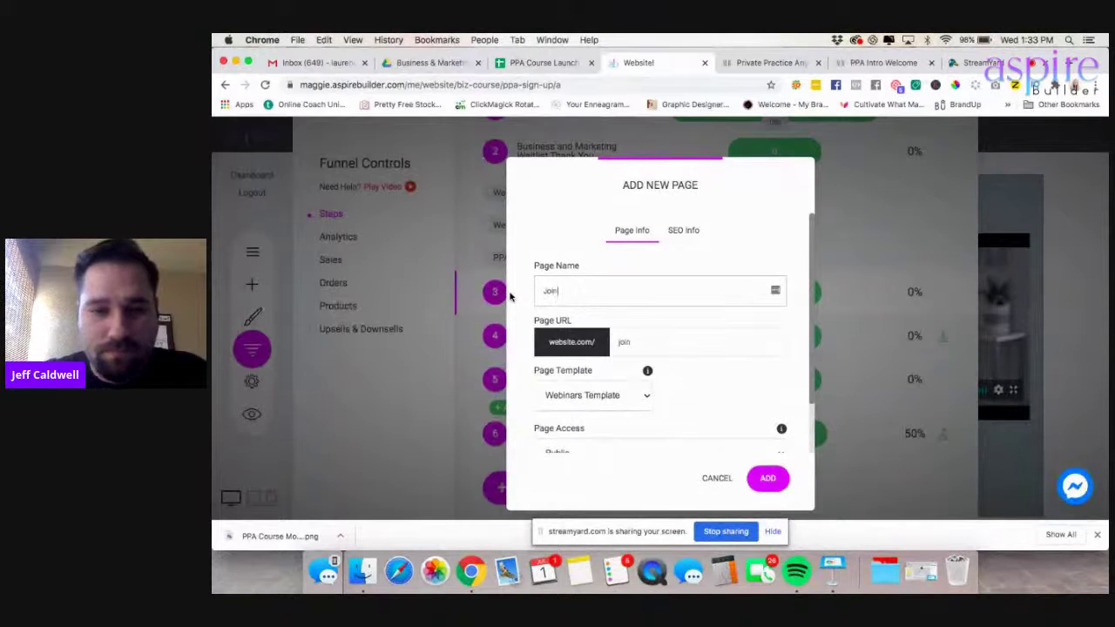
click(681, 230)
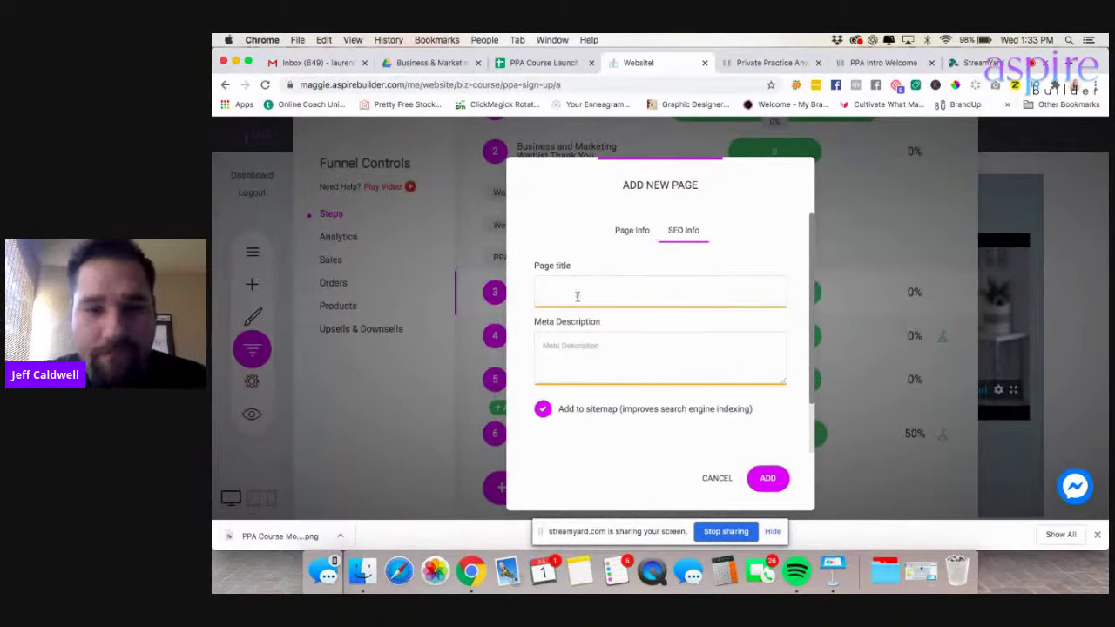
click(633, 231)
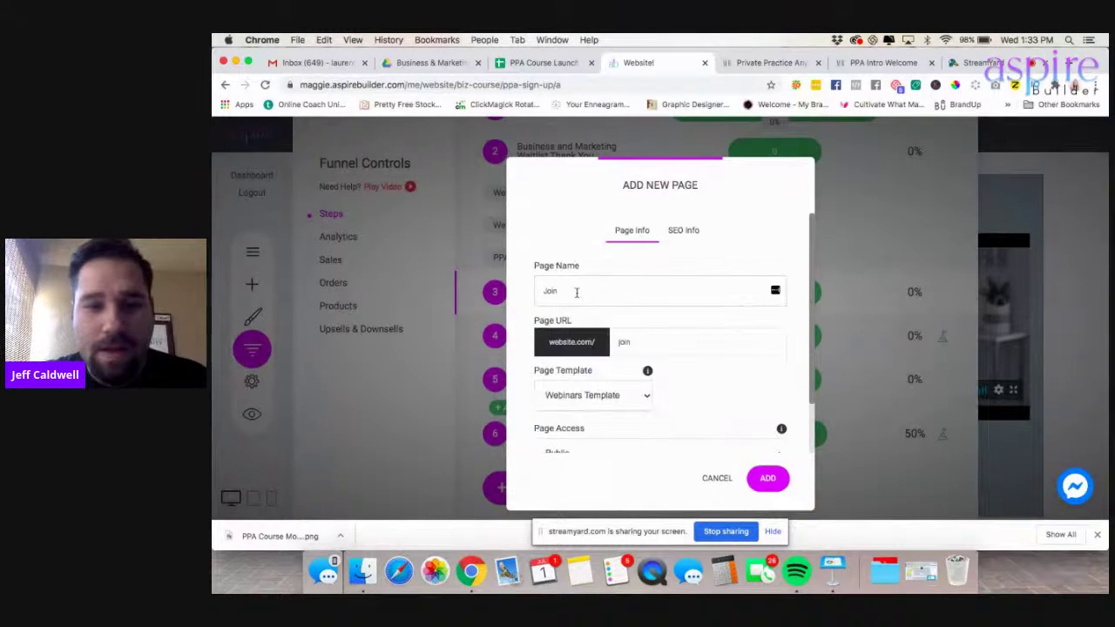
double_click(576, 292)
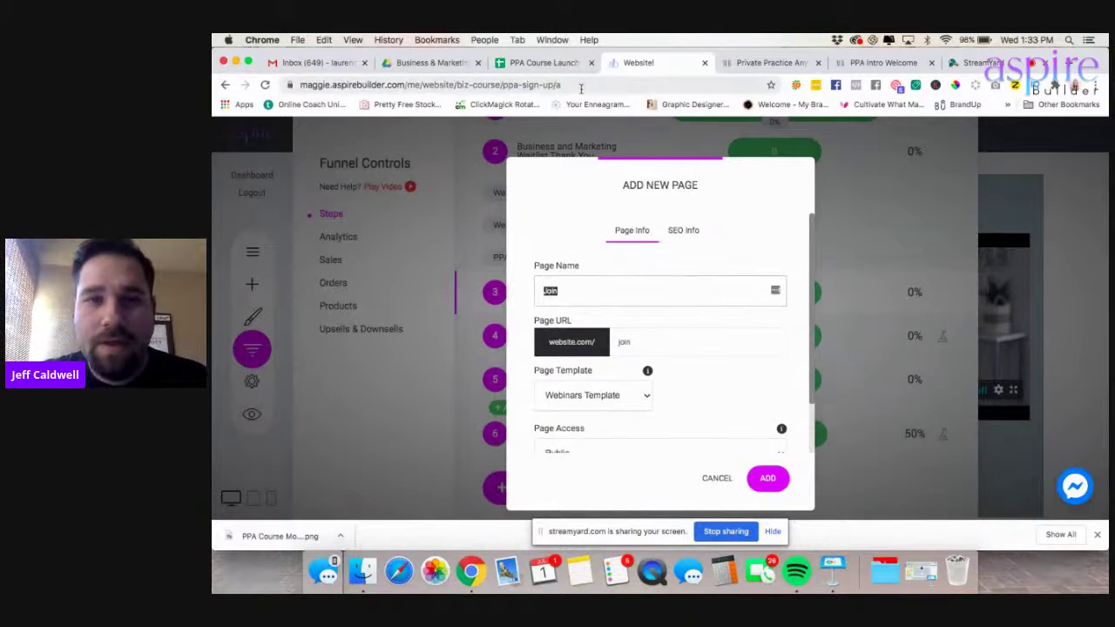
- Close the join form on the Private Practice Anywhere sales page and review the page from its course modules back to the headline
click(770, 62)
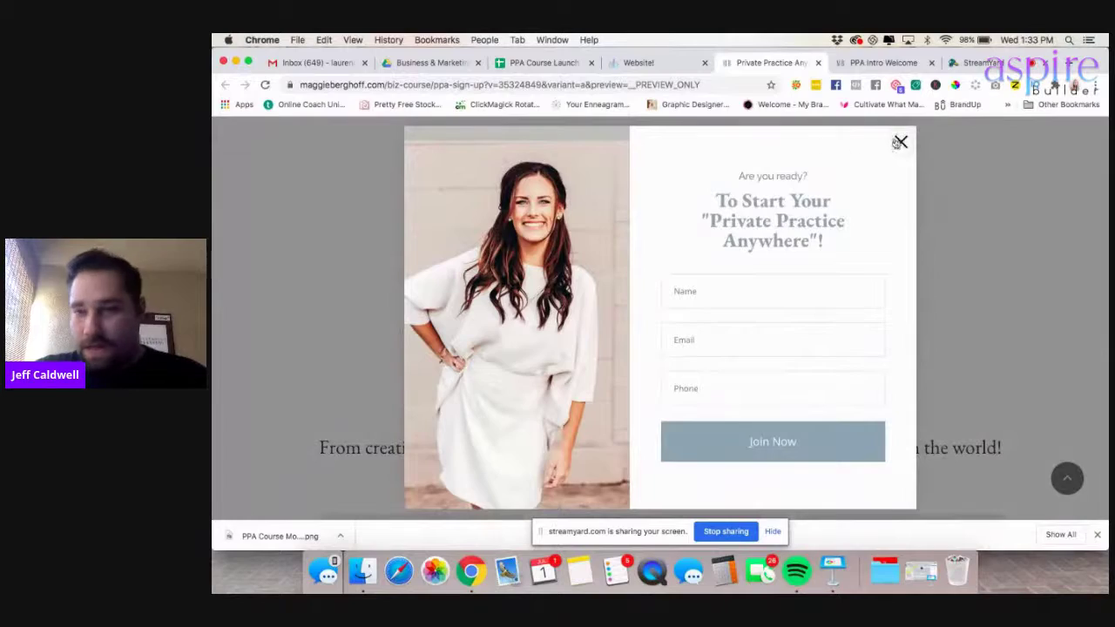
click(901, 141)
scroll(682, 309, down, 15)
scroll(682, 310, up, 20)
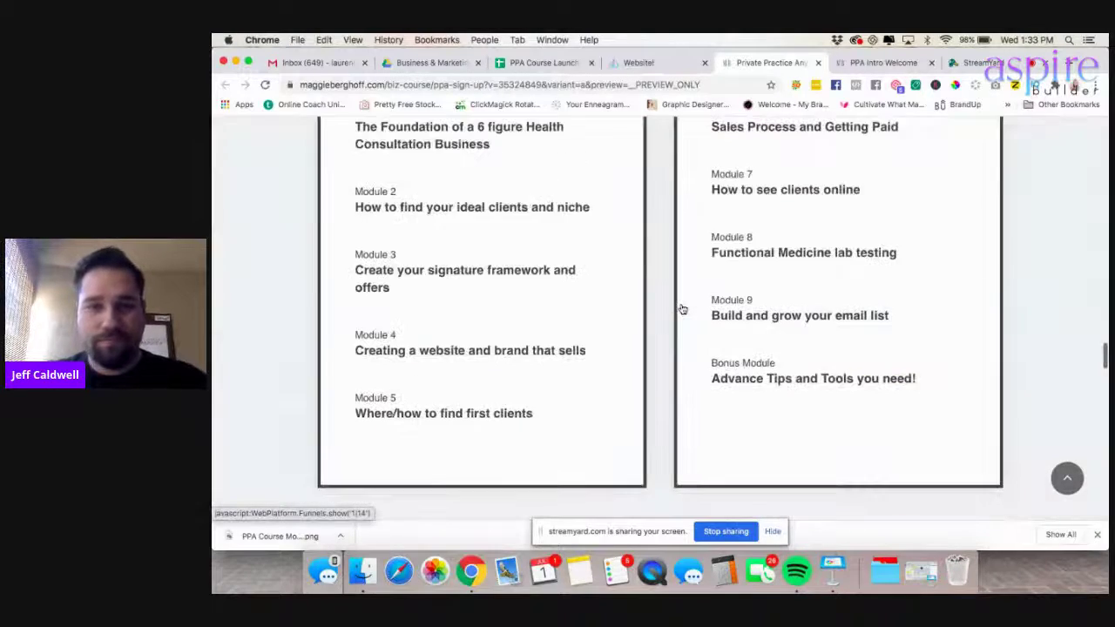
scroll(680, 327, up, 10)
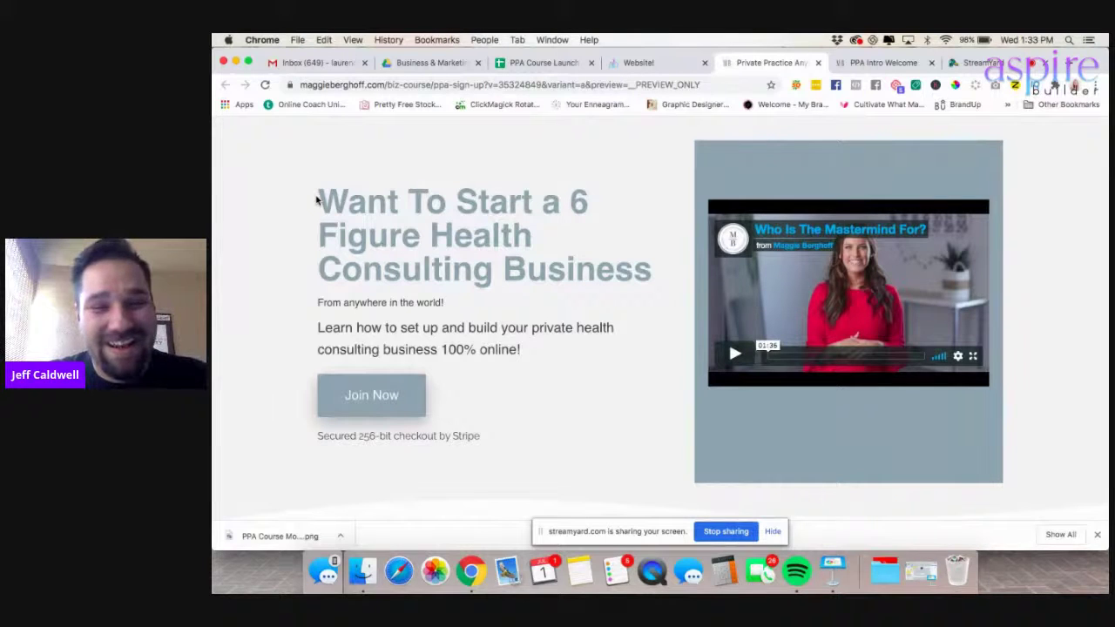
- Return to the new webinar page's settings in the website builder and change its page name to "Sign up"
click(638, 63)
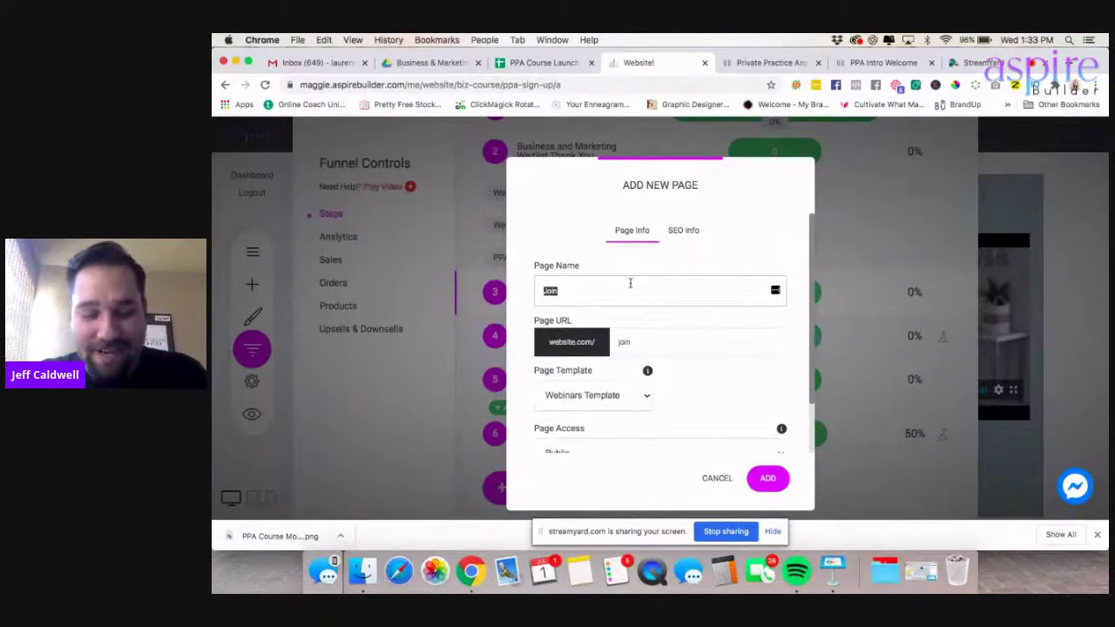
text(Signu up)
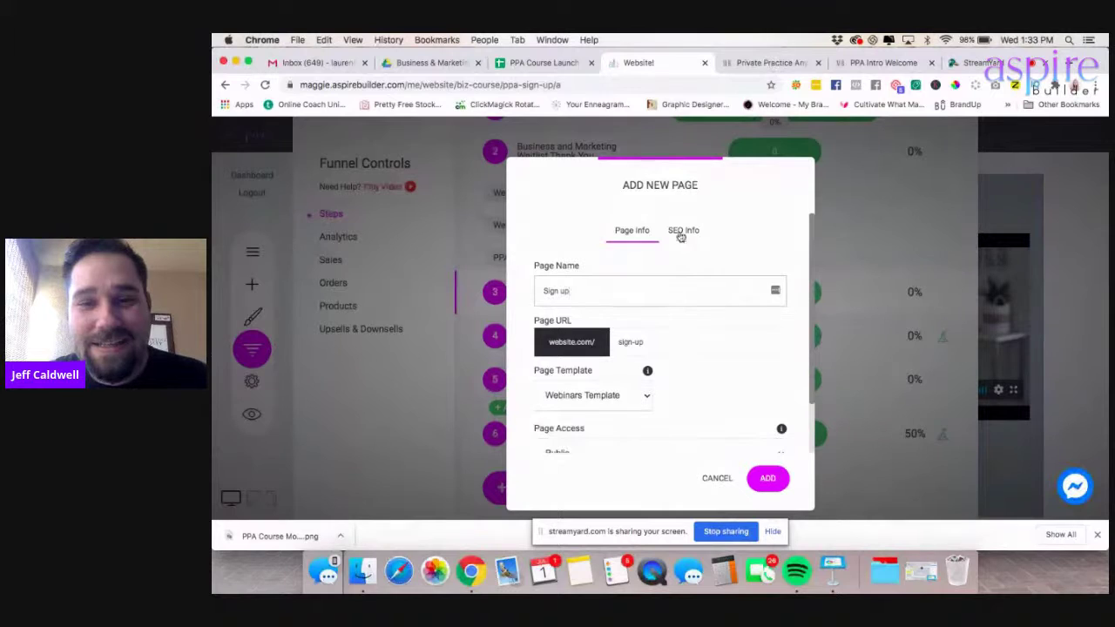
- Enter "Want To Build Your Six Figure Health Consulting Business from anywhere" as the new page's SEO title
click(683, 230)
click(575, 301)
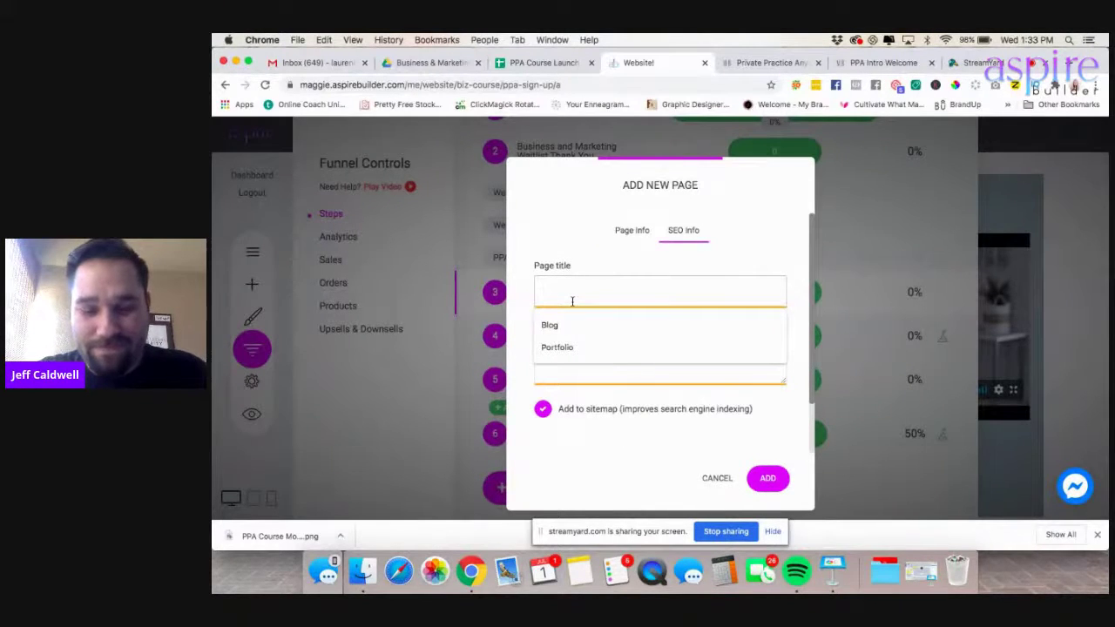
text(Six F)
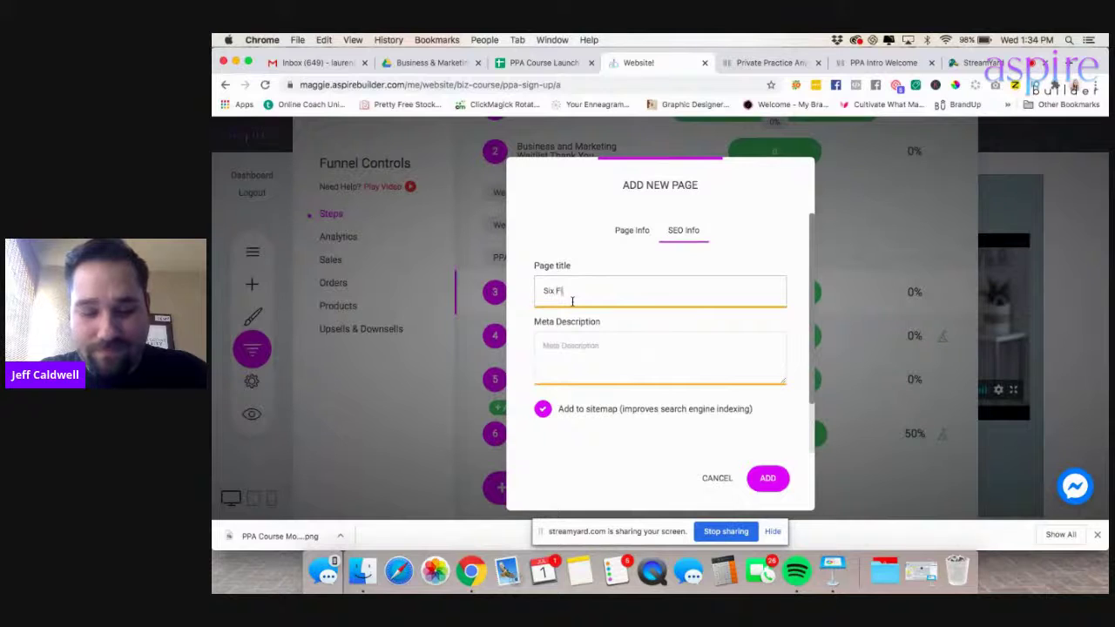
text(igure Health)
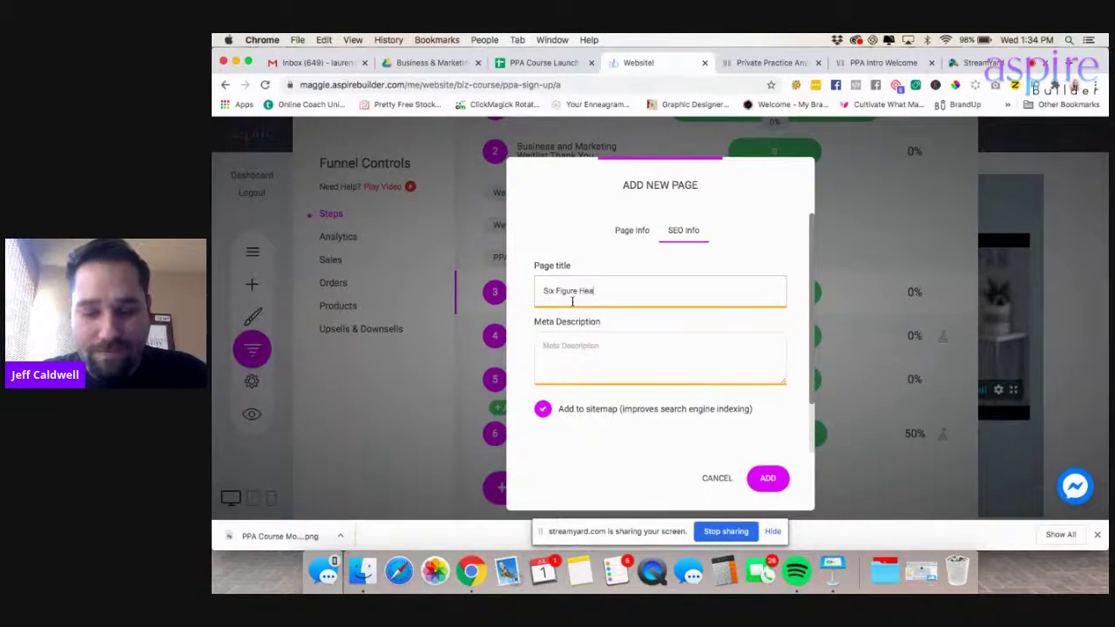
key(BackSpace)
key(BackSpace)
key(BackSpace)
key(BackSpace)
key(BackSpace)
key(BackSpace)
key(BackSpace)
key(BackSpace)
key(BackSpace)
key(BackSpace)
key(BackSpace)
key(BackSpace)
key(BackSpace)
key(BackSpace)
key(BackSpace)
key(BackSpace)
text(Want toTo)
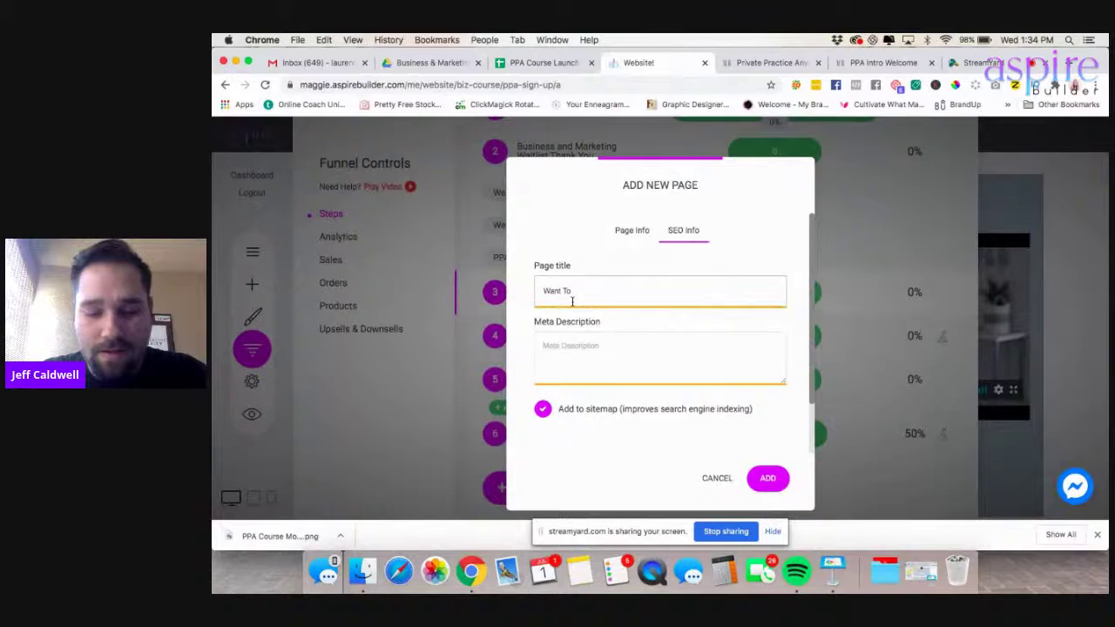
text( Build )
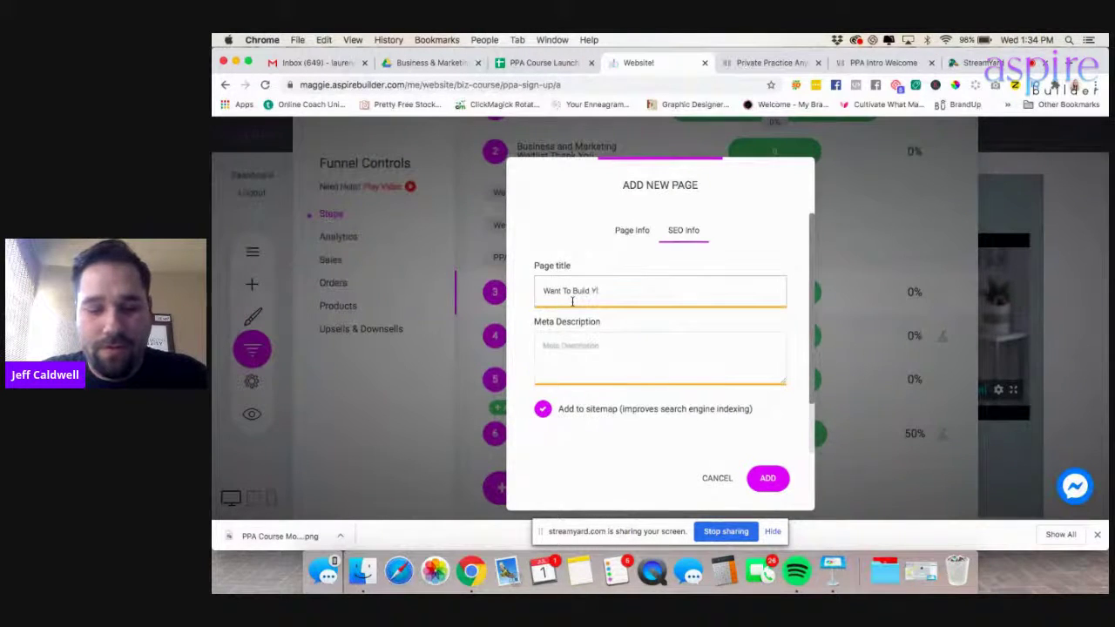
text(Your )
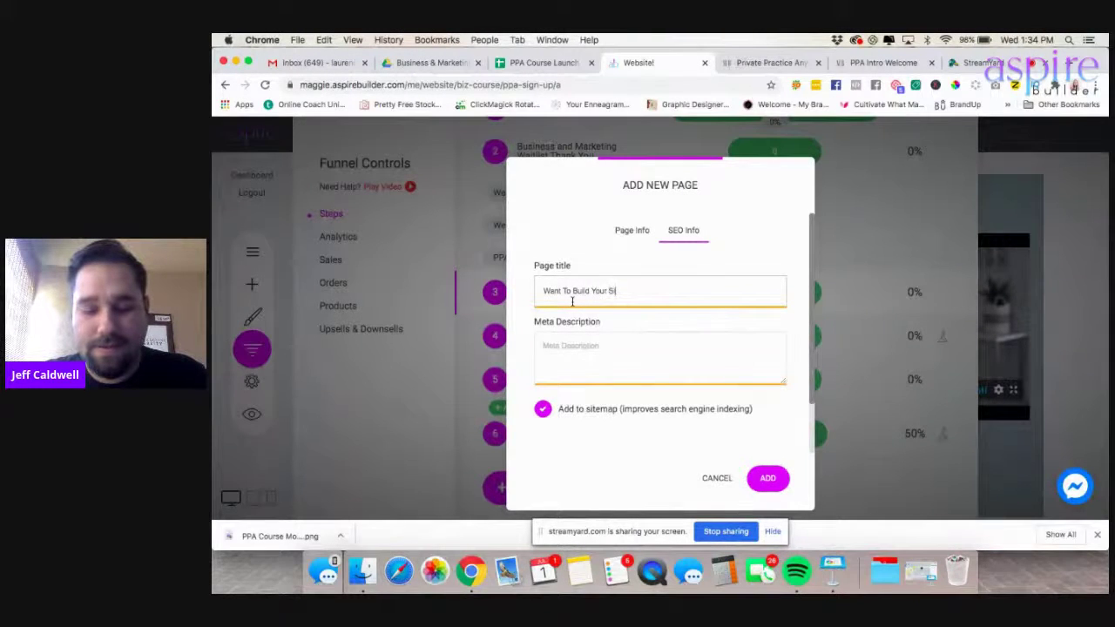
text(Six Figure)
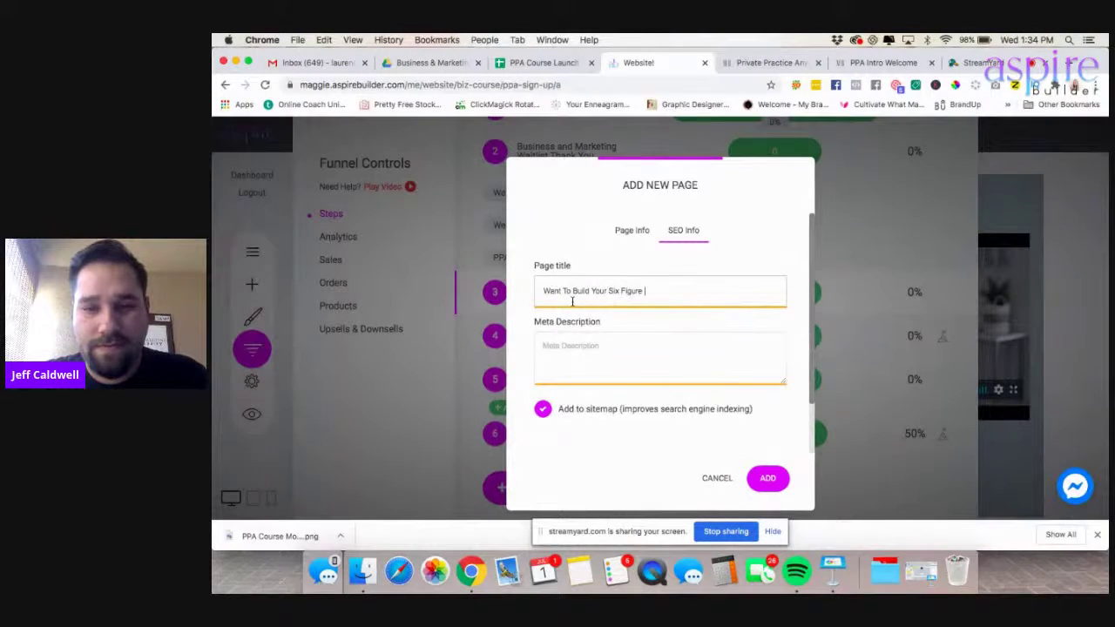
text( Health )
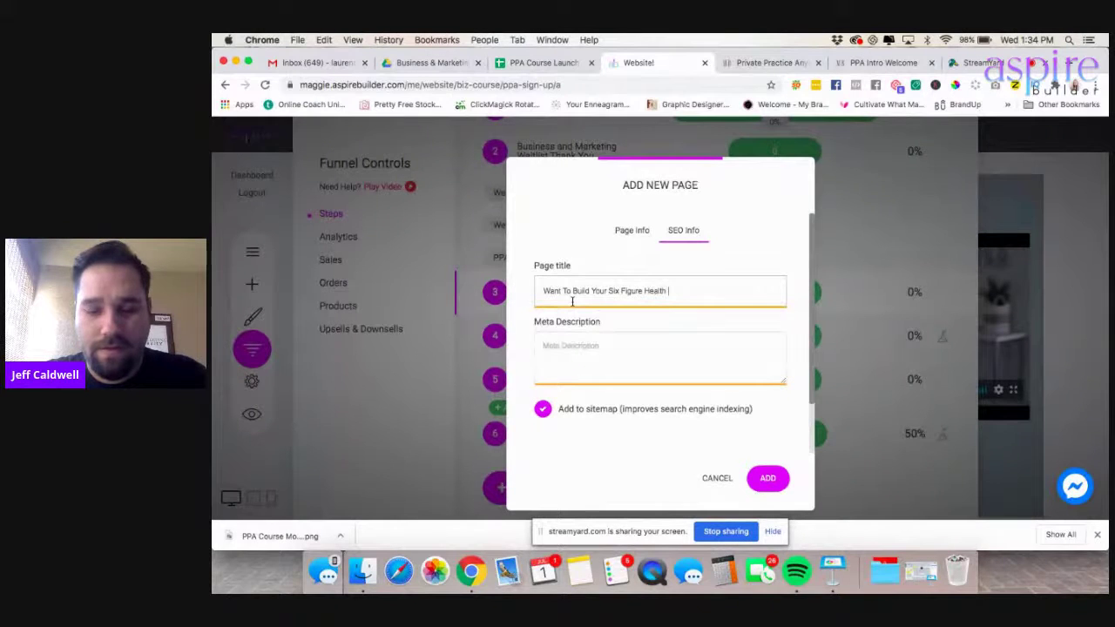
text(Consulting )
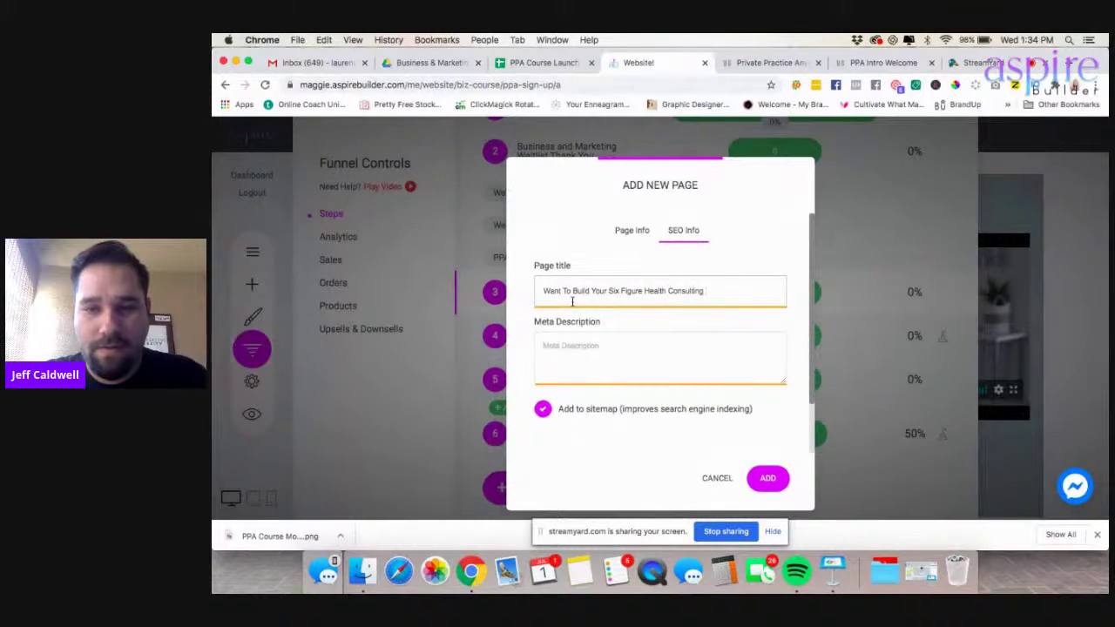
text(Business fro)
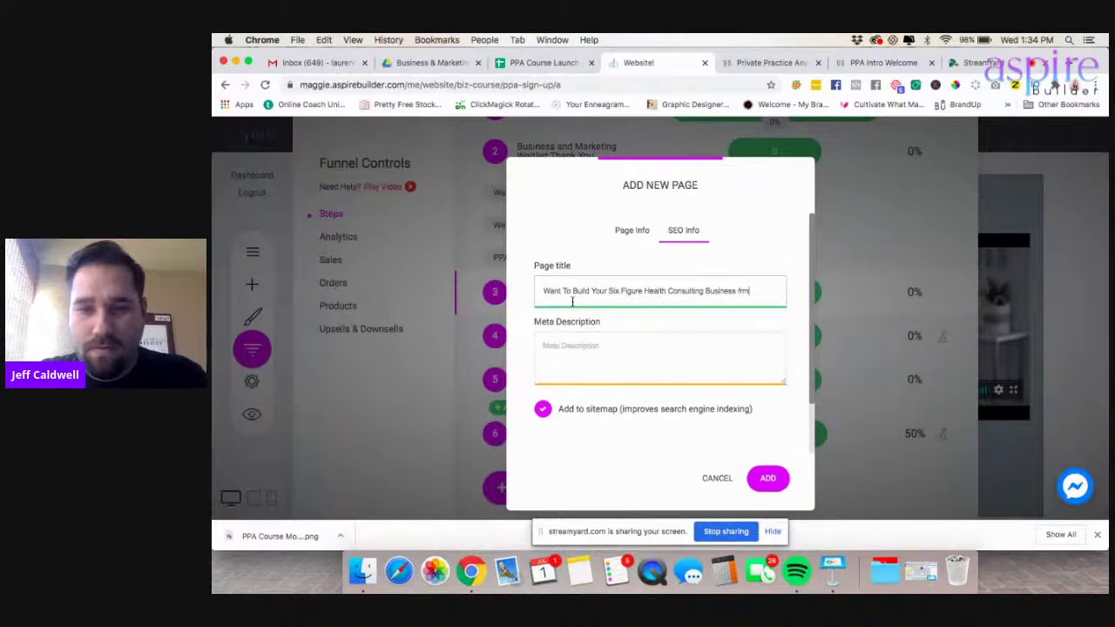
text(anywhere)
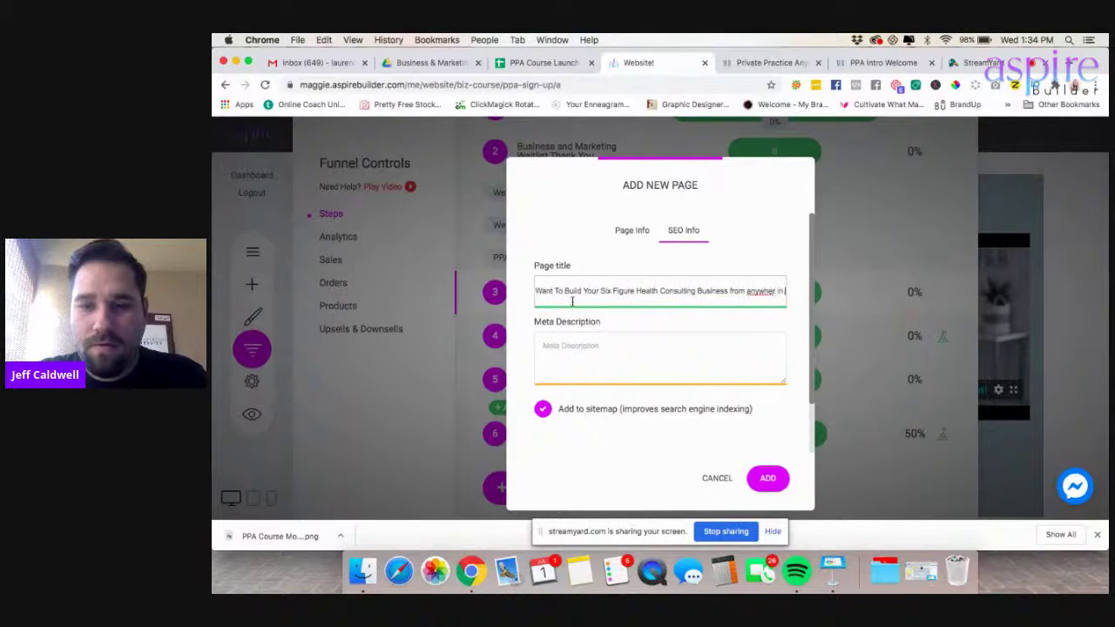
key(BackSpace)
key(BackSpace)
text(e)
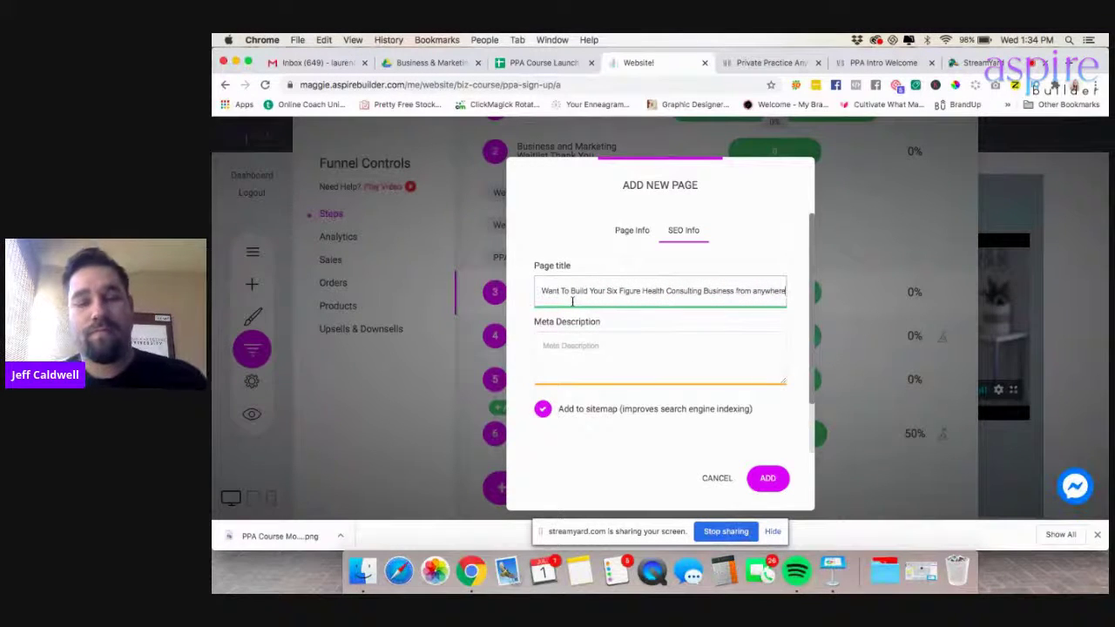
- Replace "from anywhere" at the end of the SEO page title with "Online" and add the page
key(BackSpace)
key(BackSpace)
key(BackSpace)
key(BackSpace)
key(BackSpace)
key(BackSpace)
key(BackSpace)
key(BackSpace)
key(BackSpace)
key(BackSpace)
key(BackSpace)
key(BackSpace)
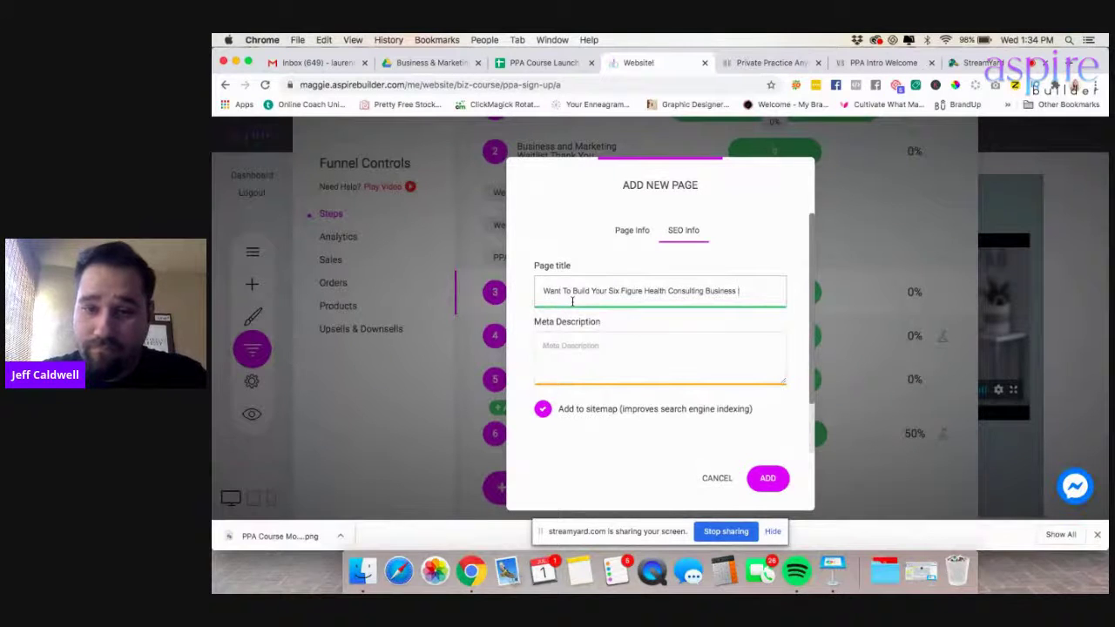
text(Online)
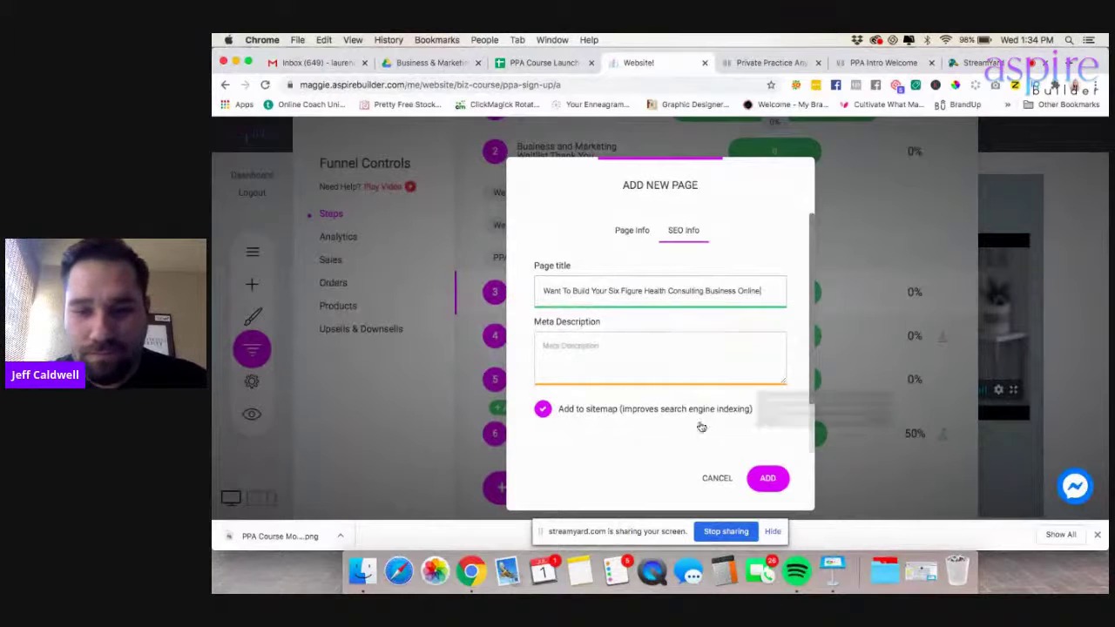
click(765, 478)
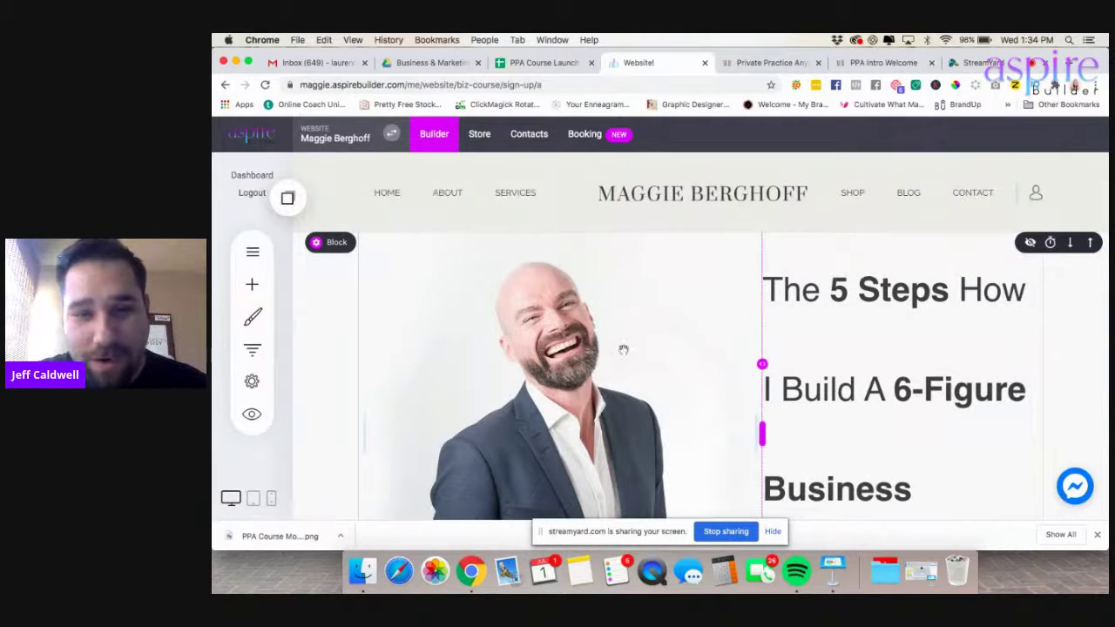
- Replace the template's photo of the laughing man with the photo of the woman in a white dress from the Images folder
click(611, 359)
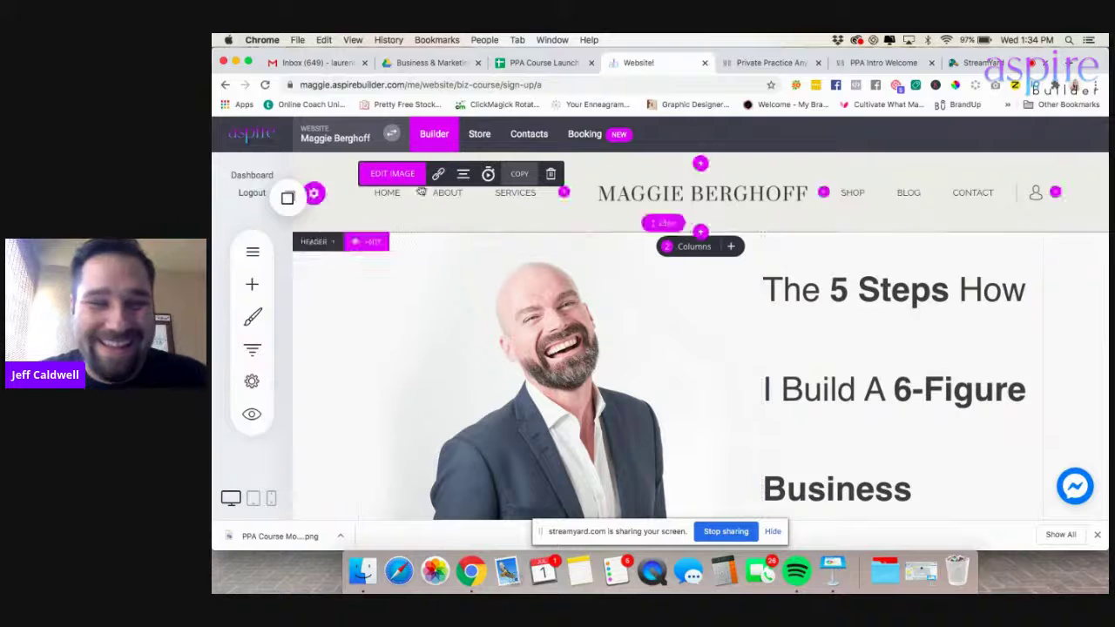
click(383, 174)
click(888, 254)
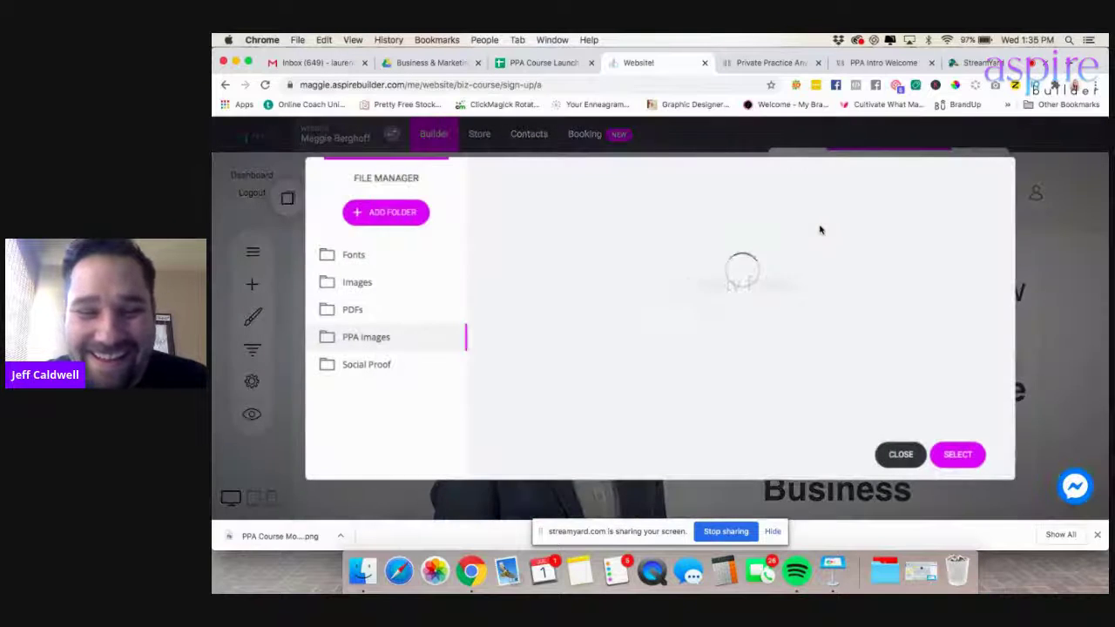
click(357, 282)
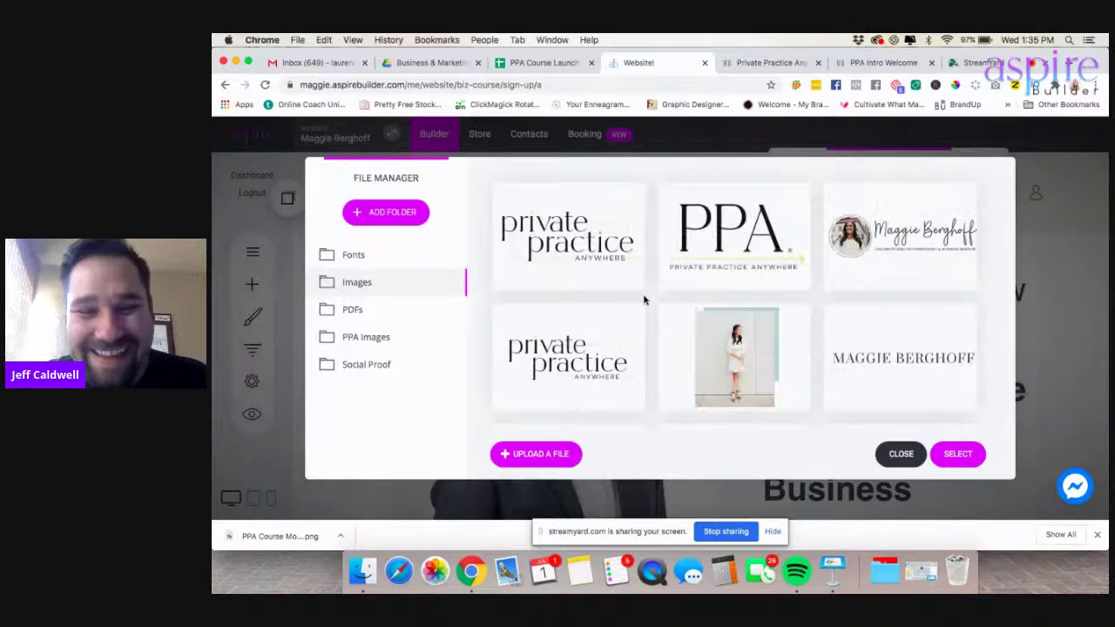
double_click(757, 353)
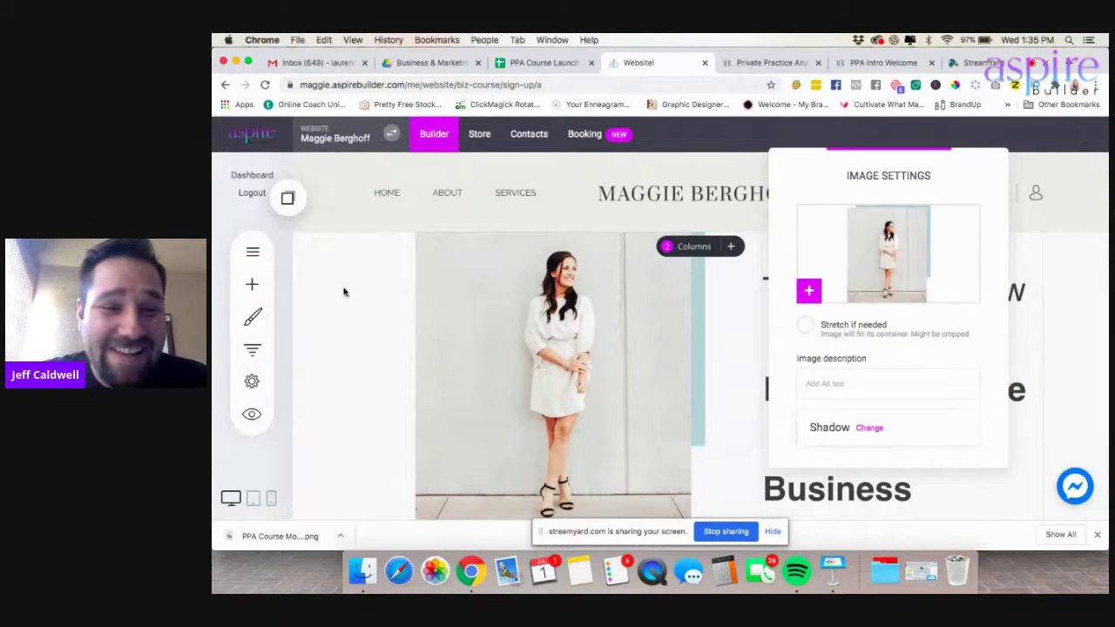
click(344, 291)
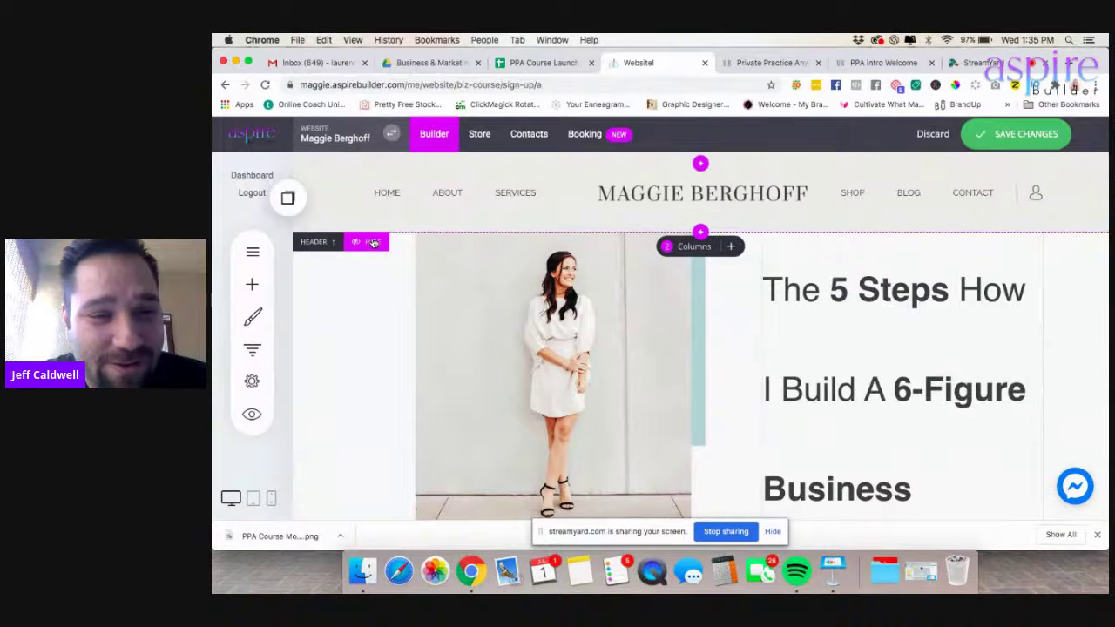
- Hide the site header on the sign-up page and save the changes
click(373, 242)
click(1014, 133)
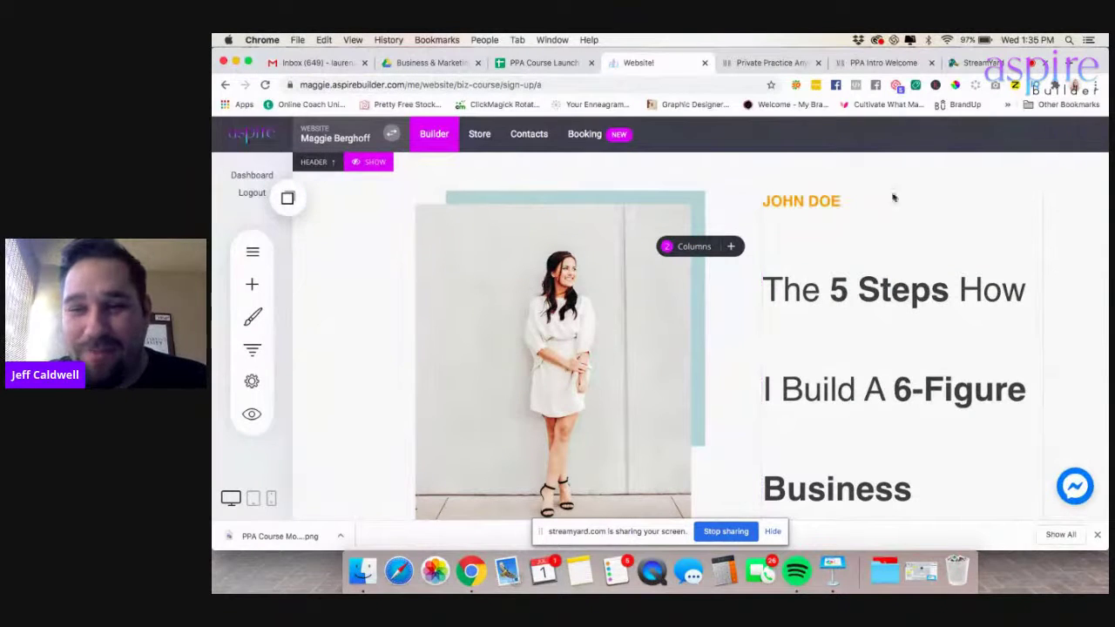
- Restyle the whole "The 5 Steps How I Build A 6-Figure Business" heading so its lines sit close together
click(849, 202)
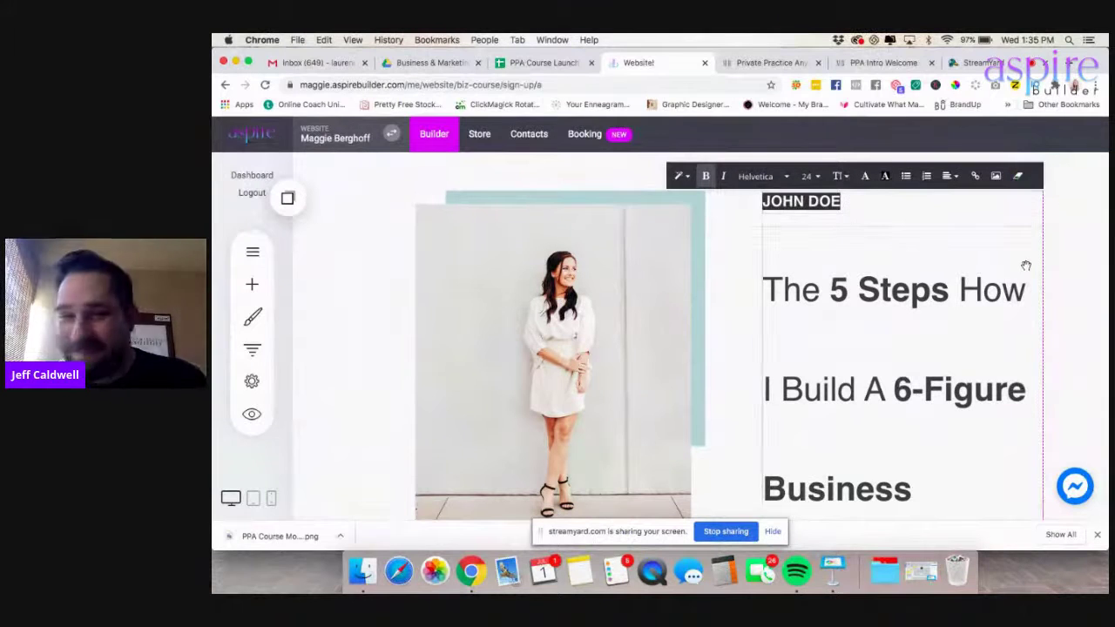
drag(1027, 292, 954, 299)
key(ctrl+a)
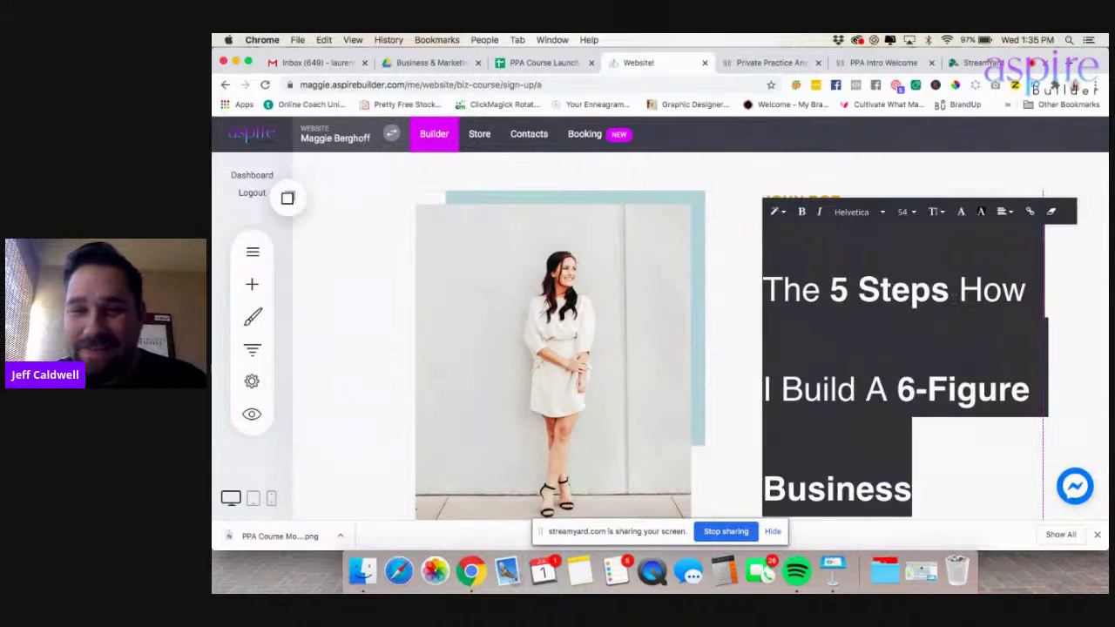
click(858, 212)
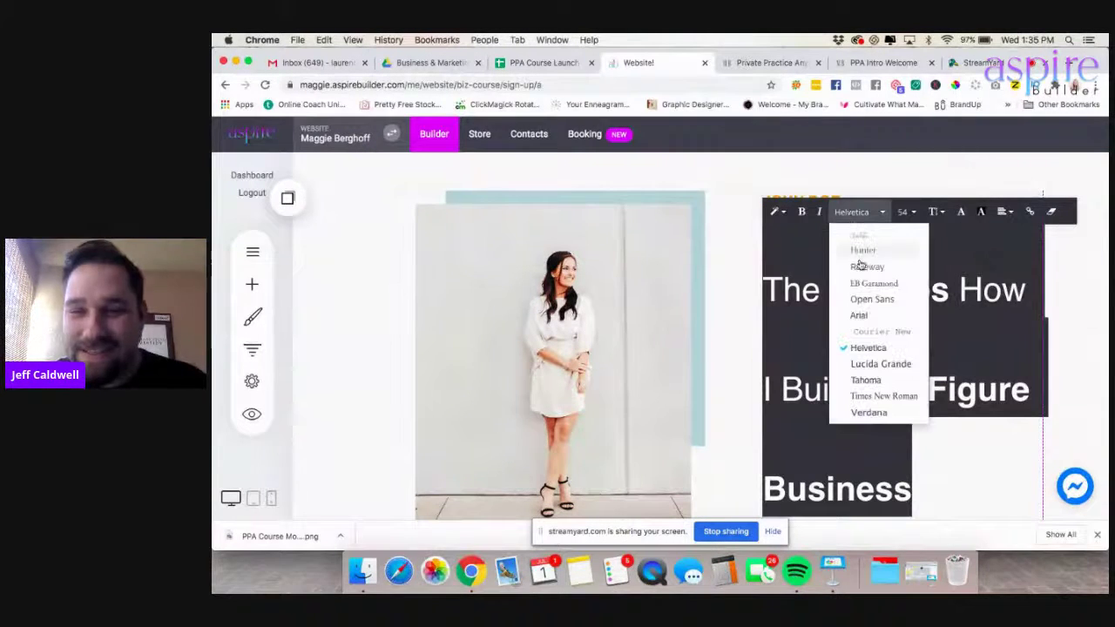
click(773, 211)
click(821, 320)
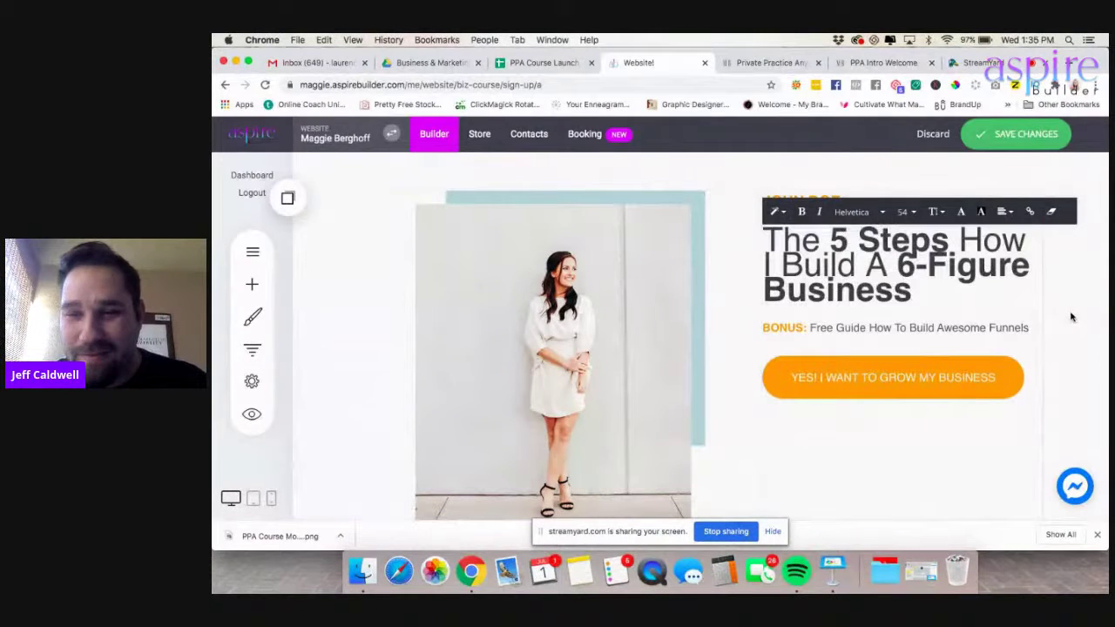
- Replace the placeholder name above the main heading with the presenter's full name followed by "Presents"
scroll(909, 316, down, 5)
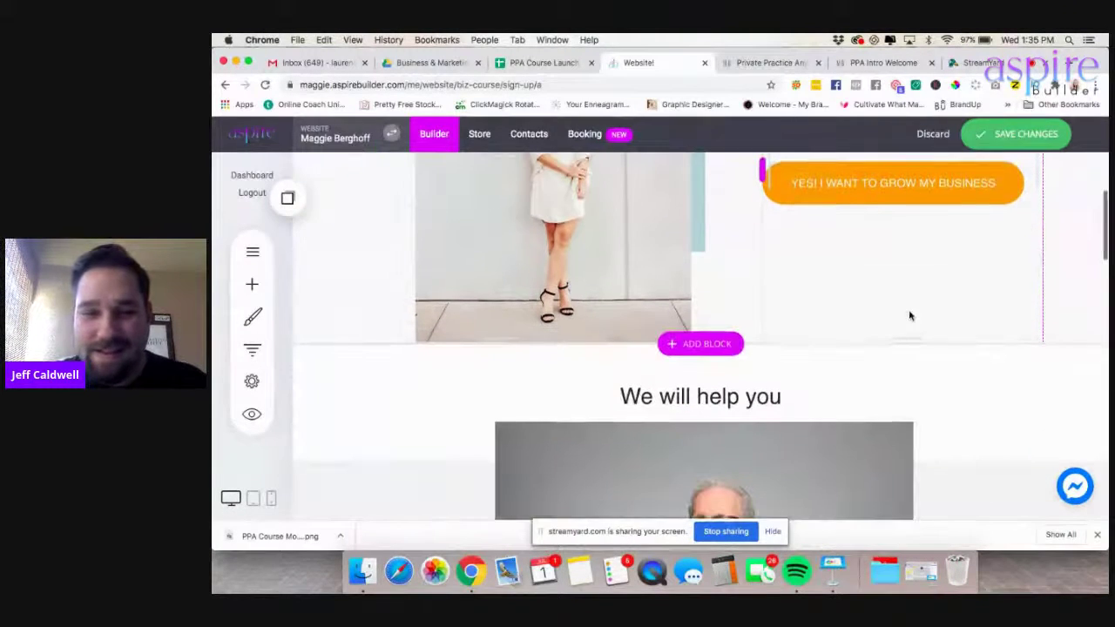
scroll(909, 315, up, 5)
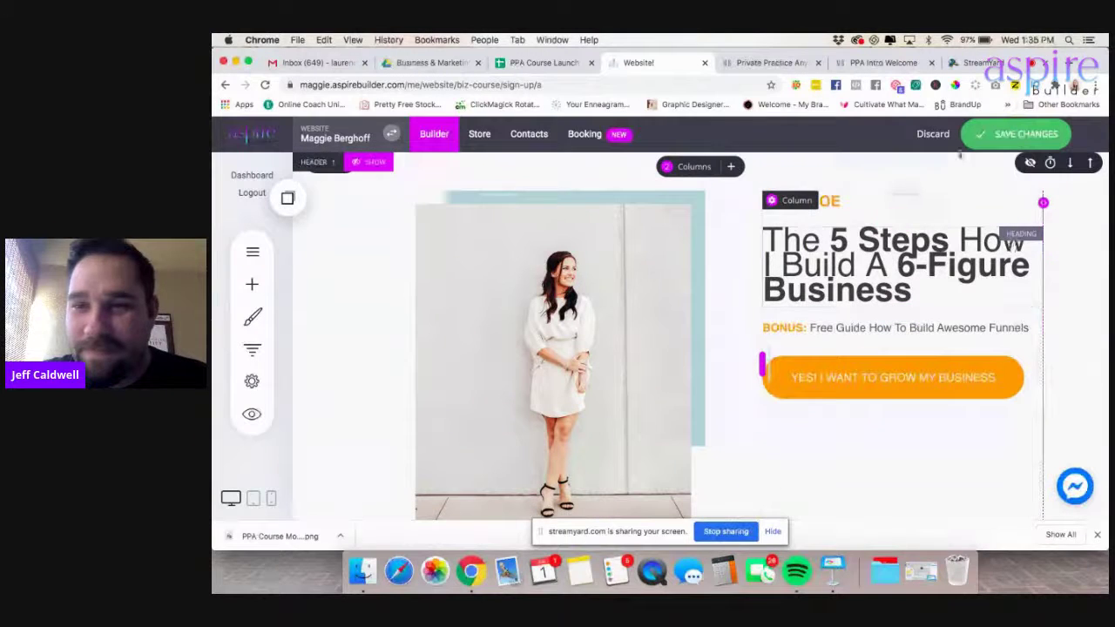
triple_click(842, 199)
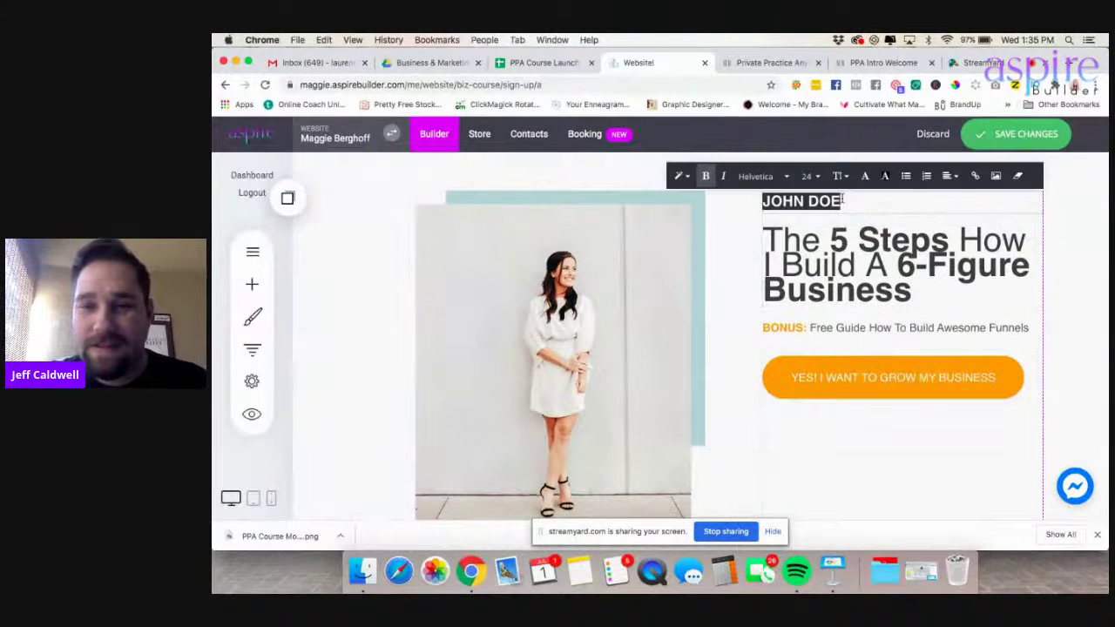
text(MAggie)
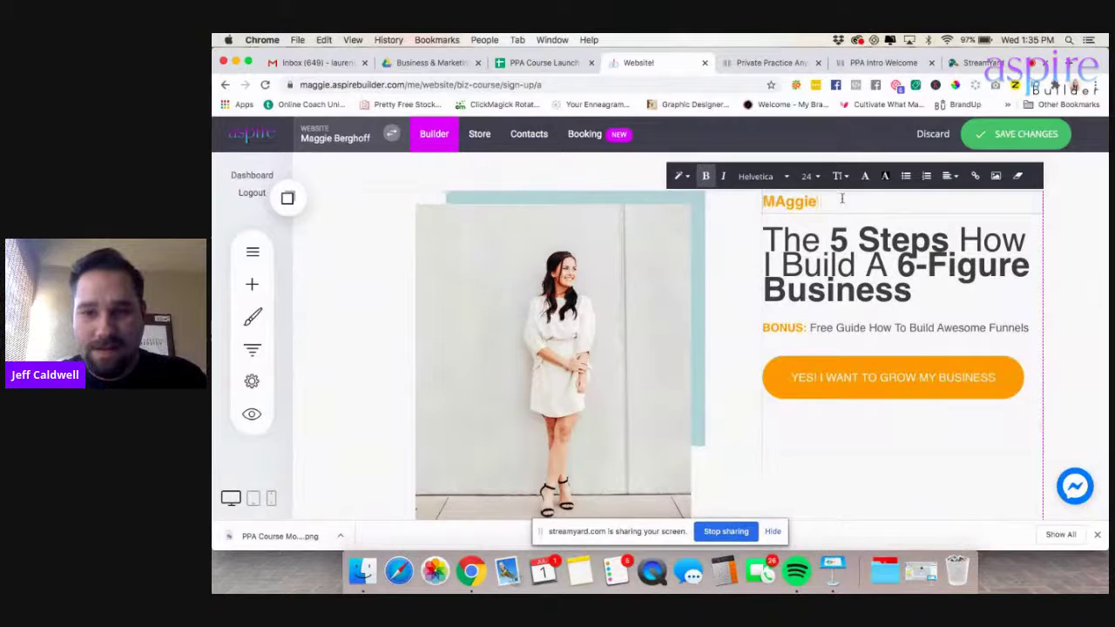
key(BackSpace)
key(BackSpace)
key(BackSpace)
key(BackSpace)
key(BackSpace)
text(agg)
text(ie Be)
text(rghoff )
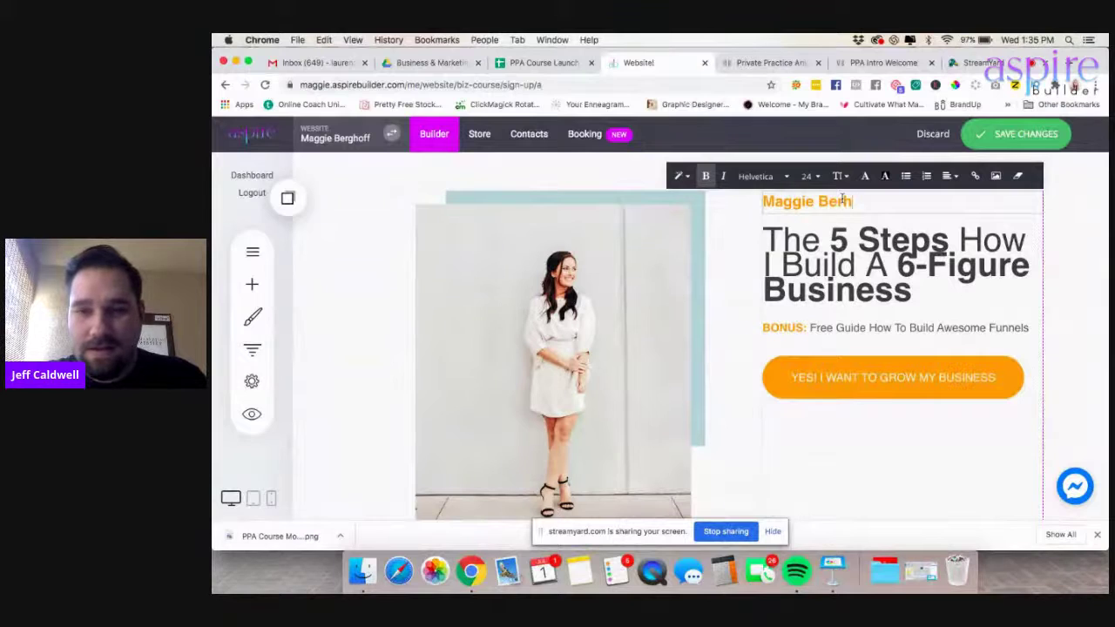
text(b=h)
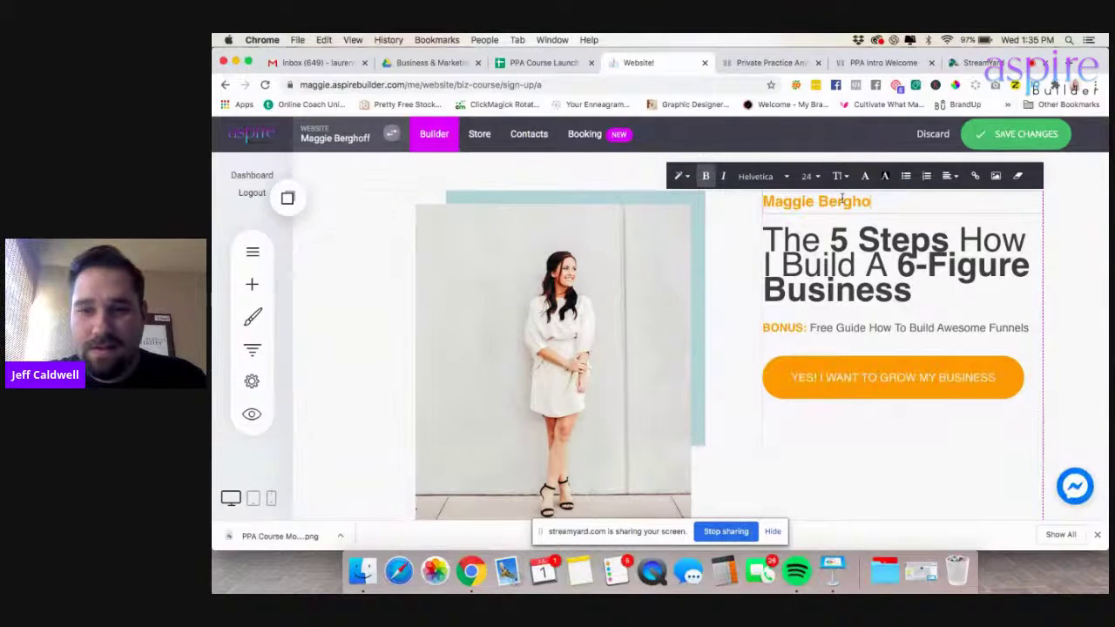
key(BackSpace)
text(f Presetns)
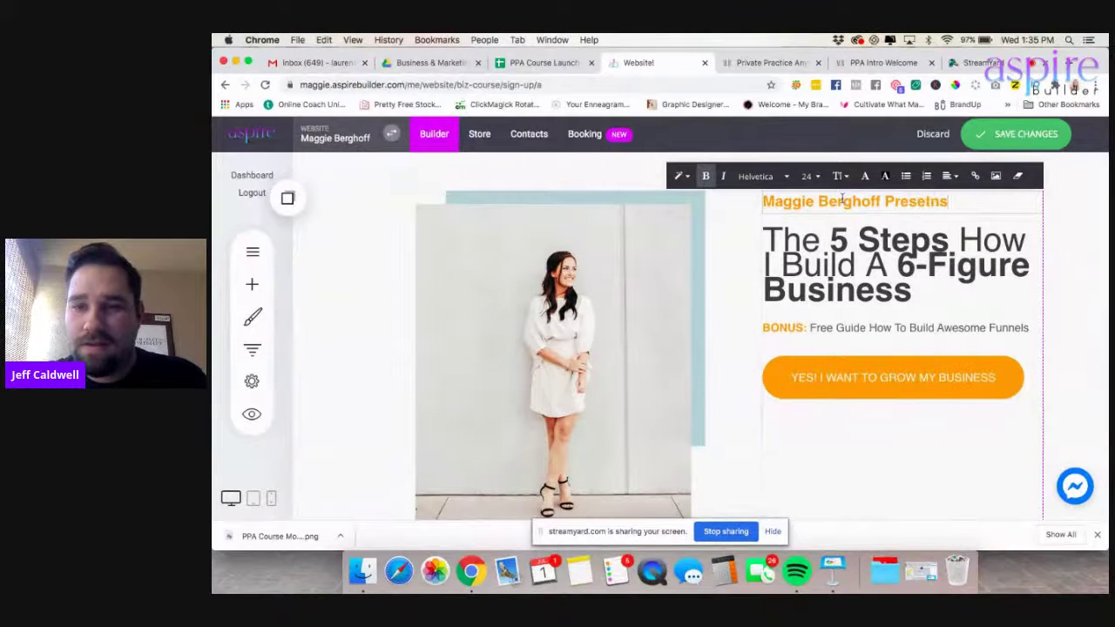
key(BackSpace)
key(BackSpace)
text(nts)
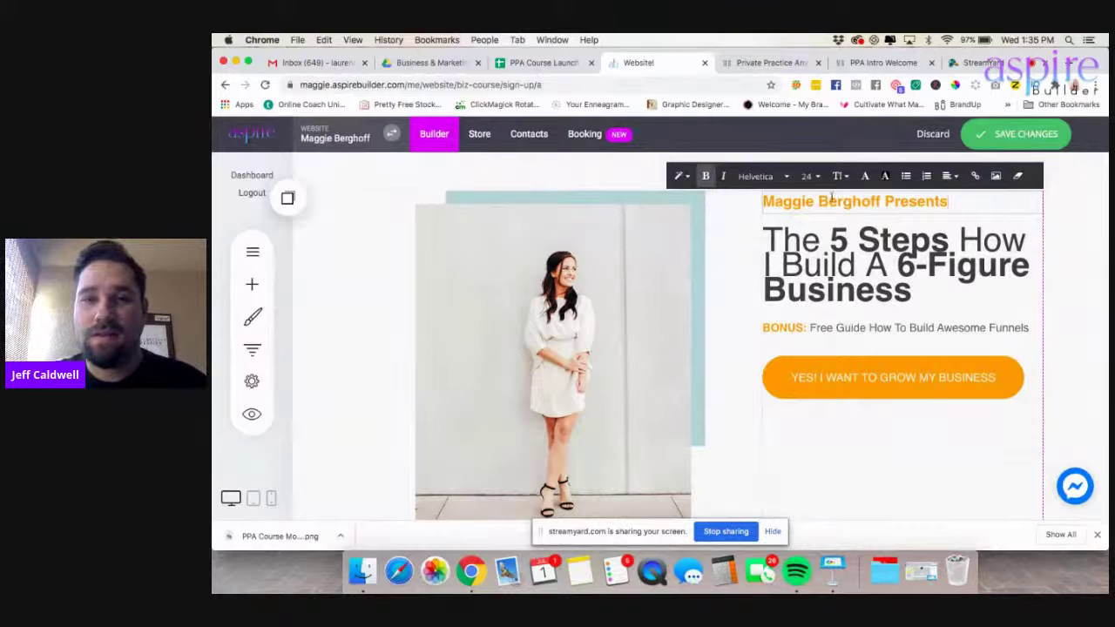
- Check the headline wording on the Private Practice Anywhere sales page and return to the sign-up page in the builder
click(752, 64)
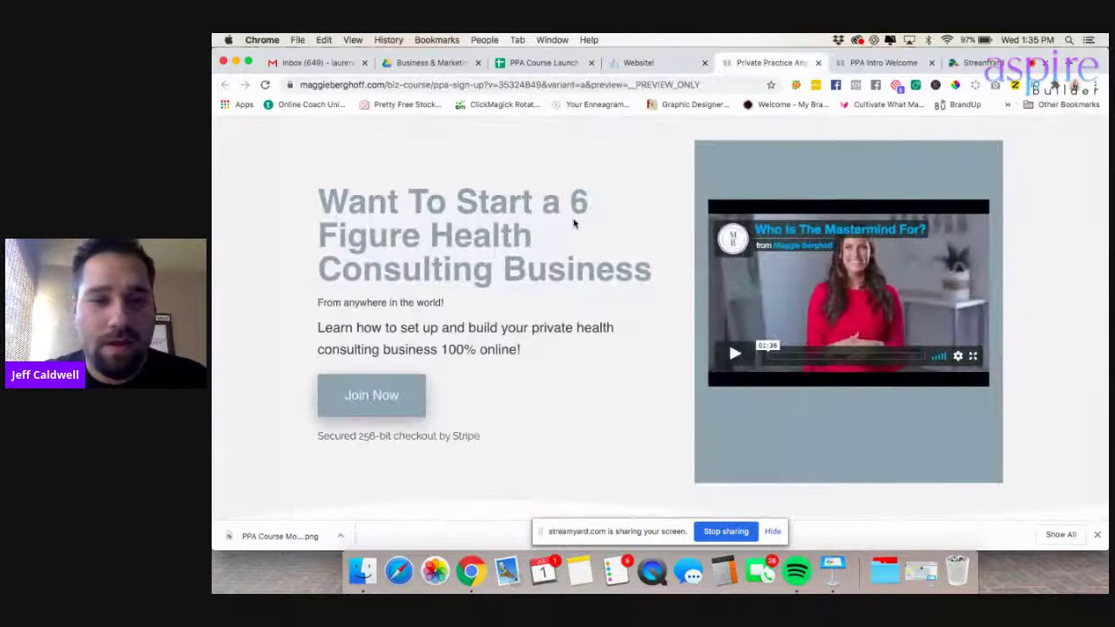
click(638, 63)
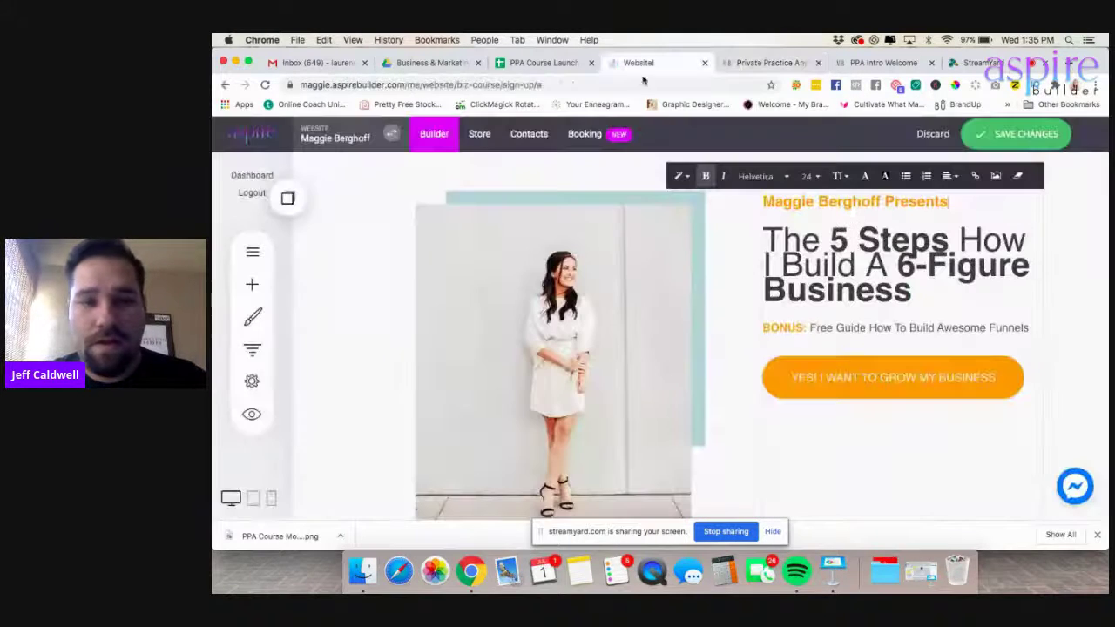
- Clear all the text from the "The 5 Steps How I Build A 6-Figure Business" heading
click(918, 297)
triple_click(918, 296)
text(How)
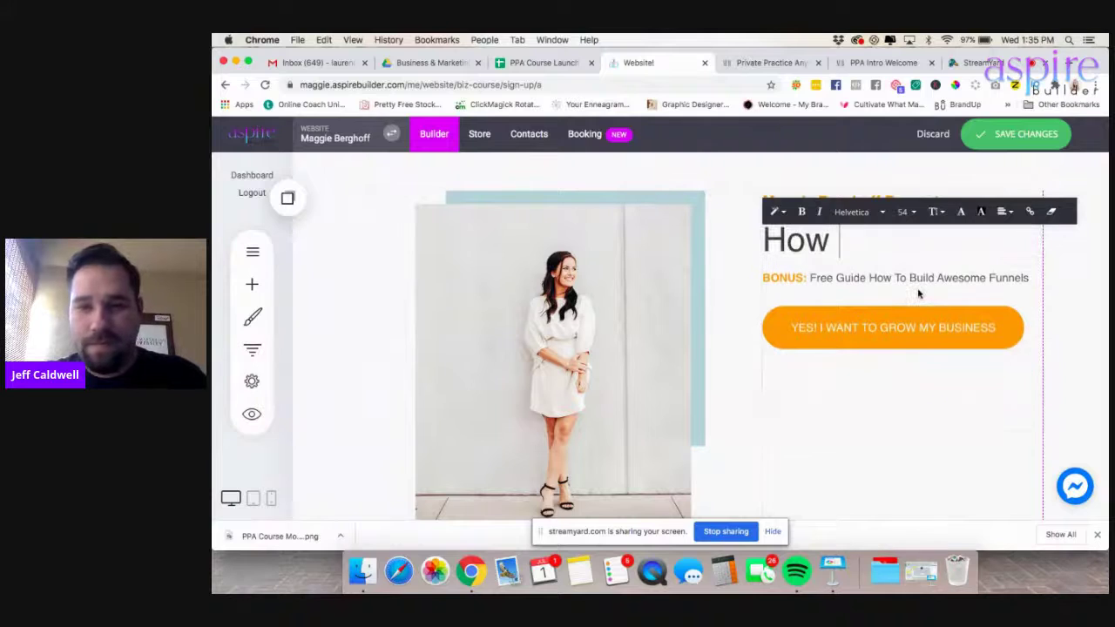
key(BackSpace)
key(BackSpace)
key(BackSpace)
key(BackSpace)
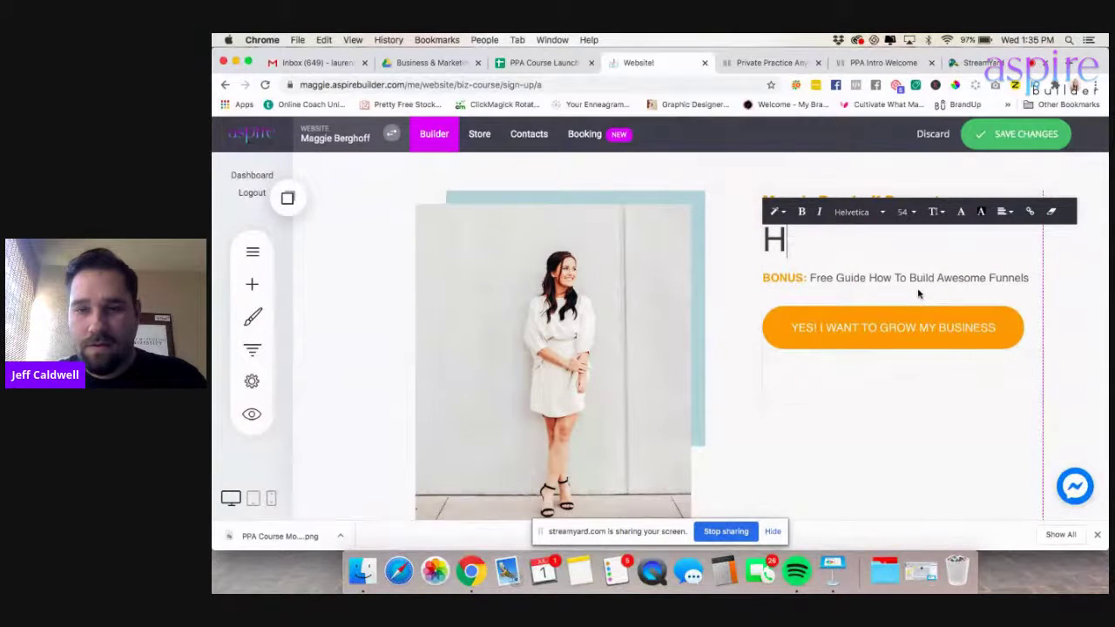
click(1071, 274)
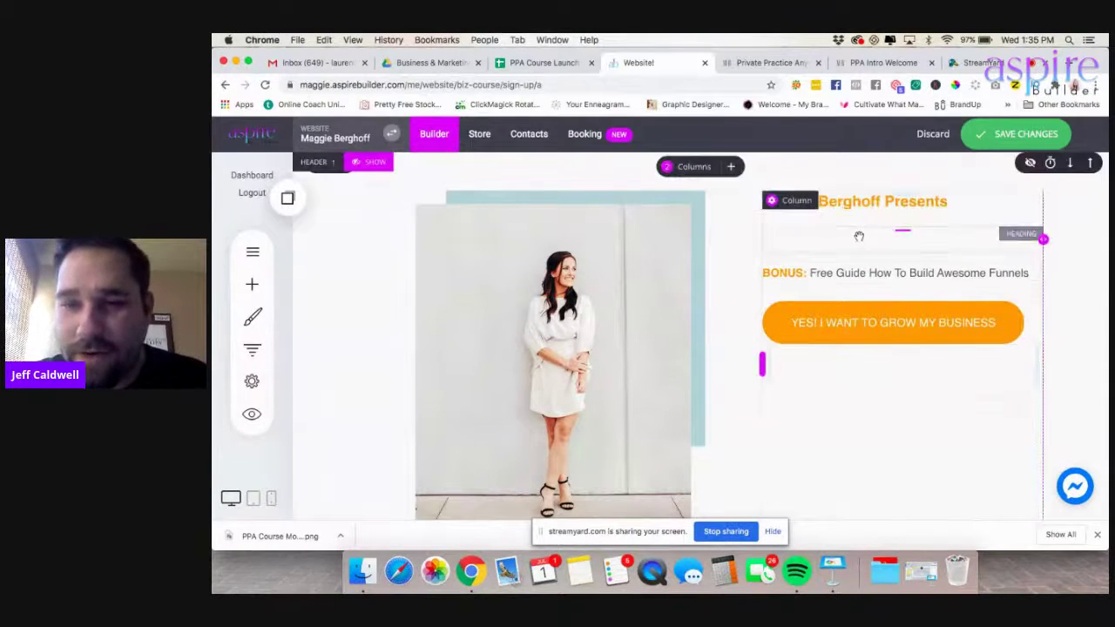
- Begin the emptied main heading with "Free Training: How to Start Your"
click(782, 244)
text(Free )
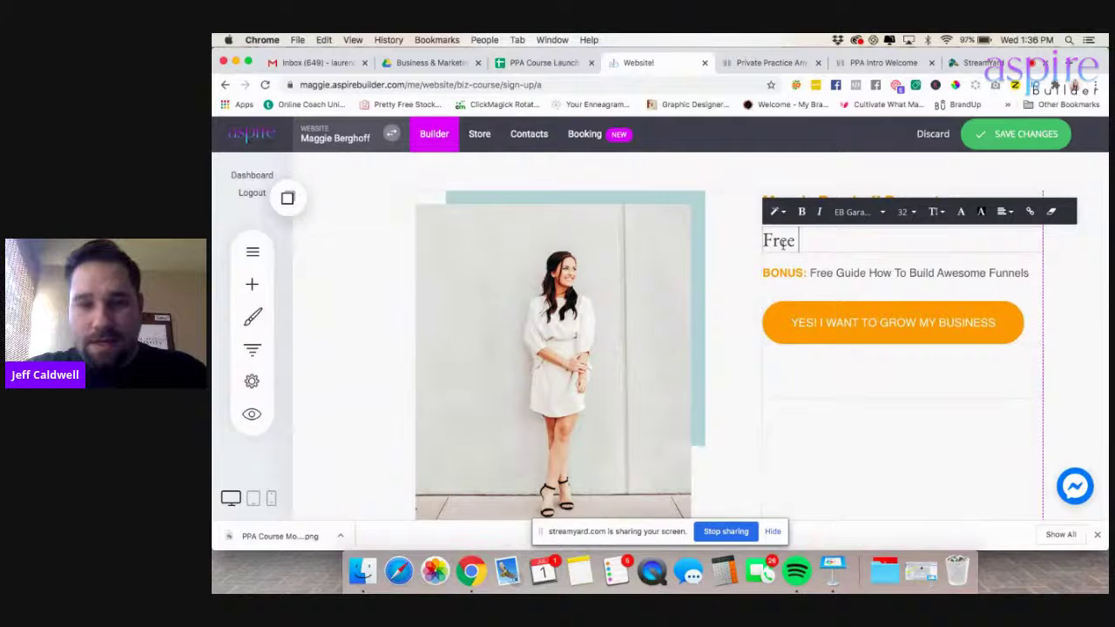
text(Training:)
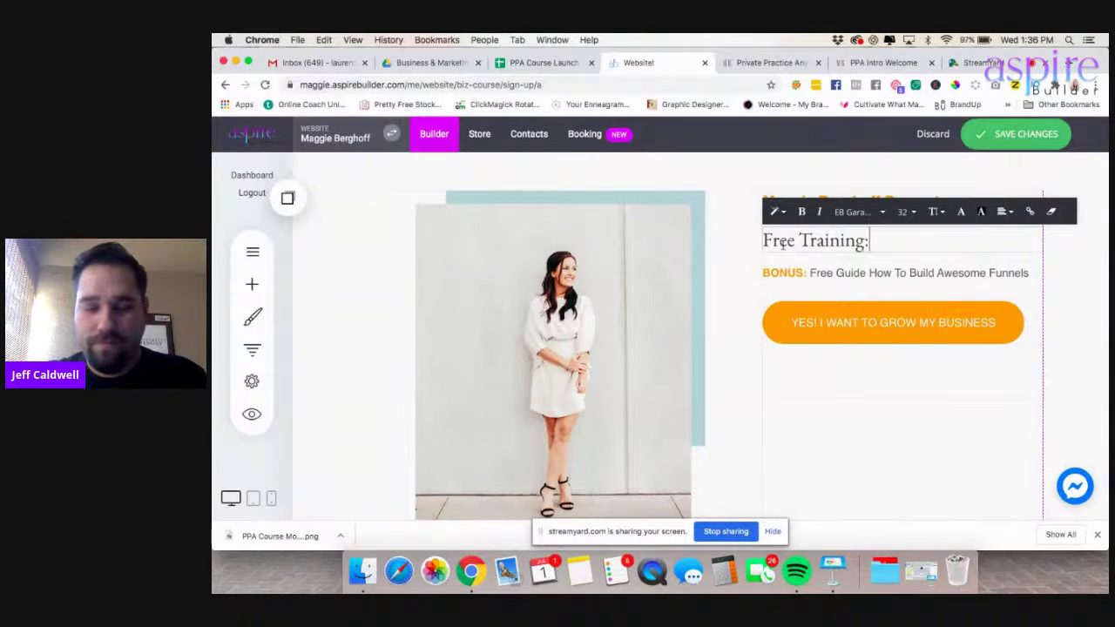
text( How to )
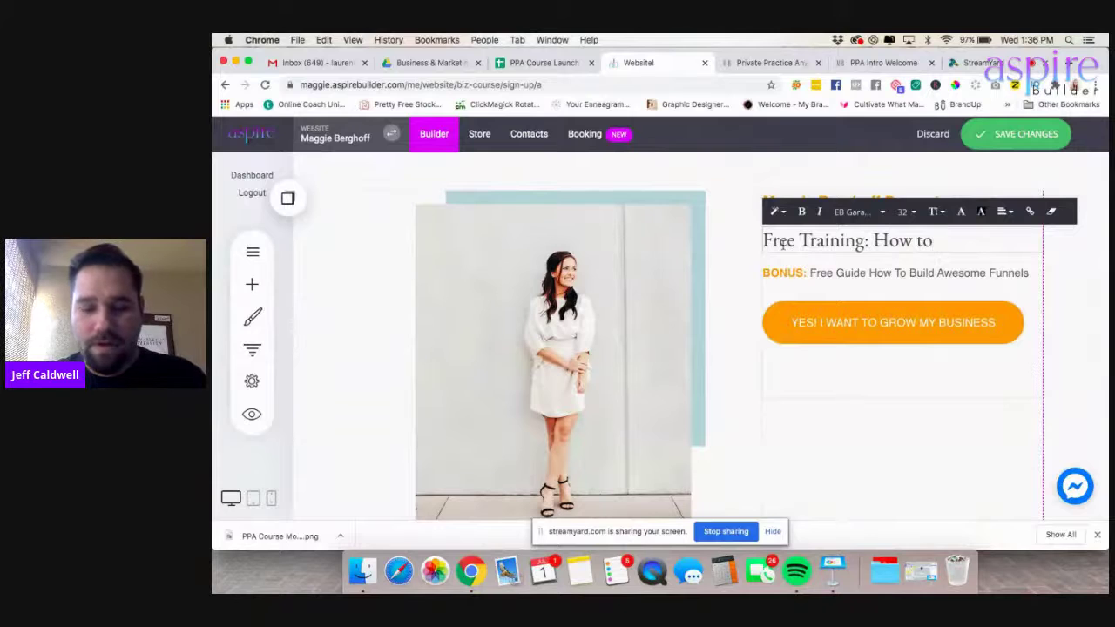
text(Start Your)
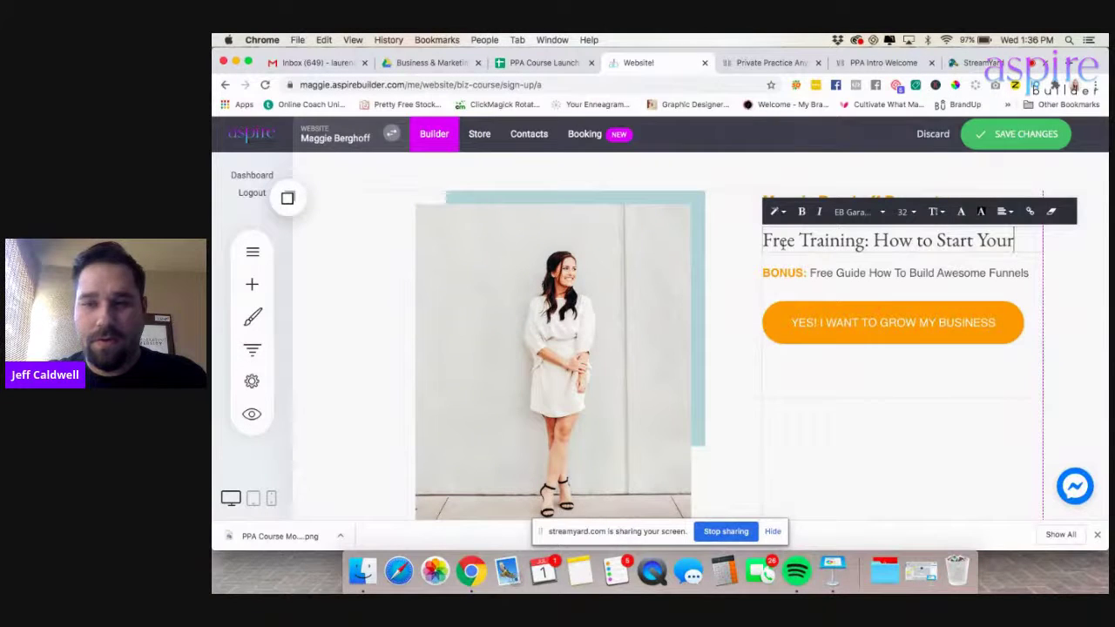
- Complete the main heading with "6 Figure health consulting practice from anywhere in the world"
text( 6 Firg)
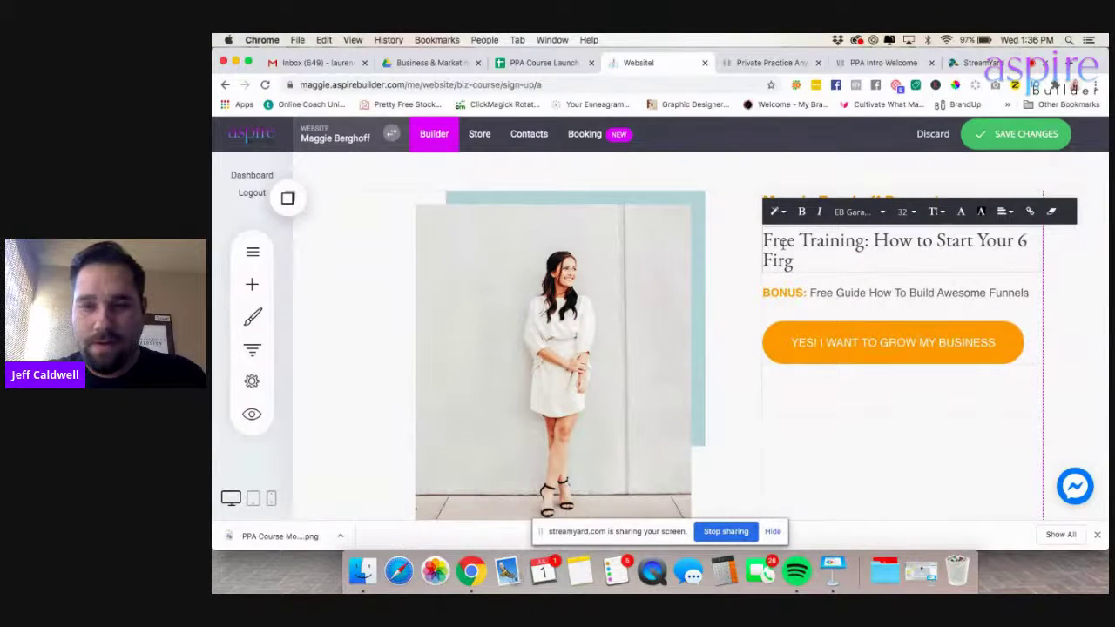
text(gure helath)
key(BackSpace)
key(BackSpace)
key(BackSpace)
key(BackSpace)
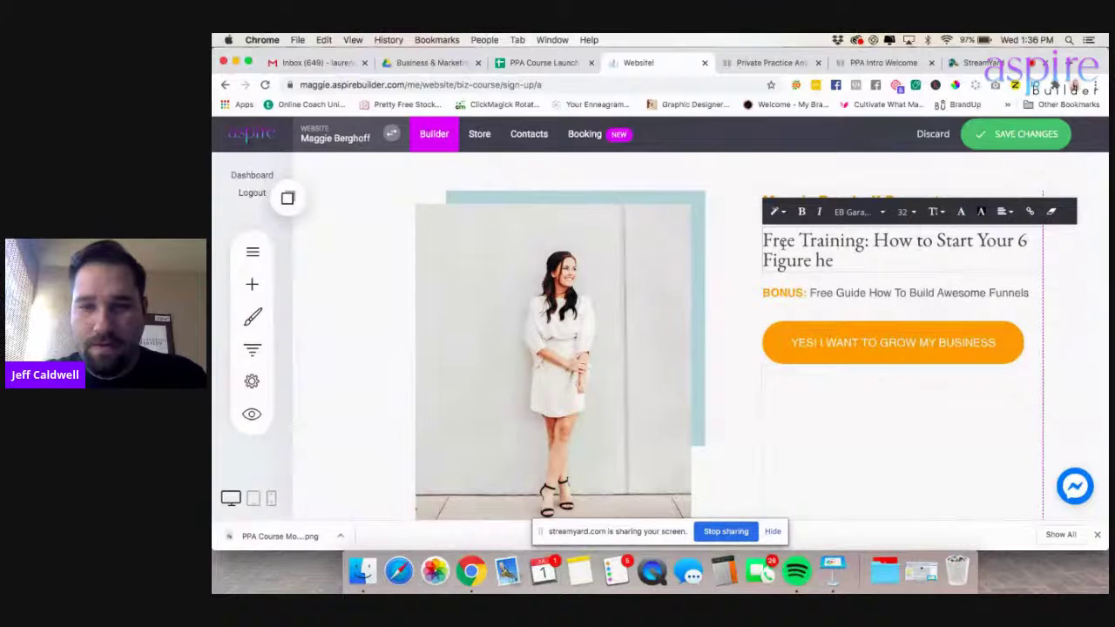
text(alth consulting praction)
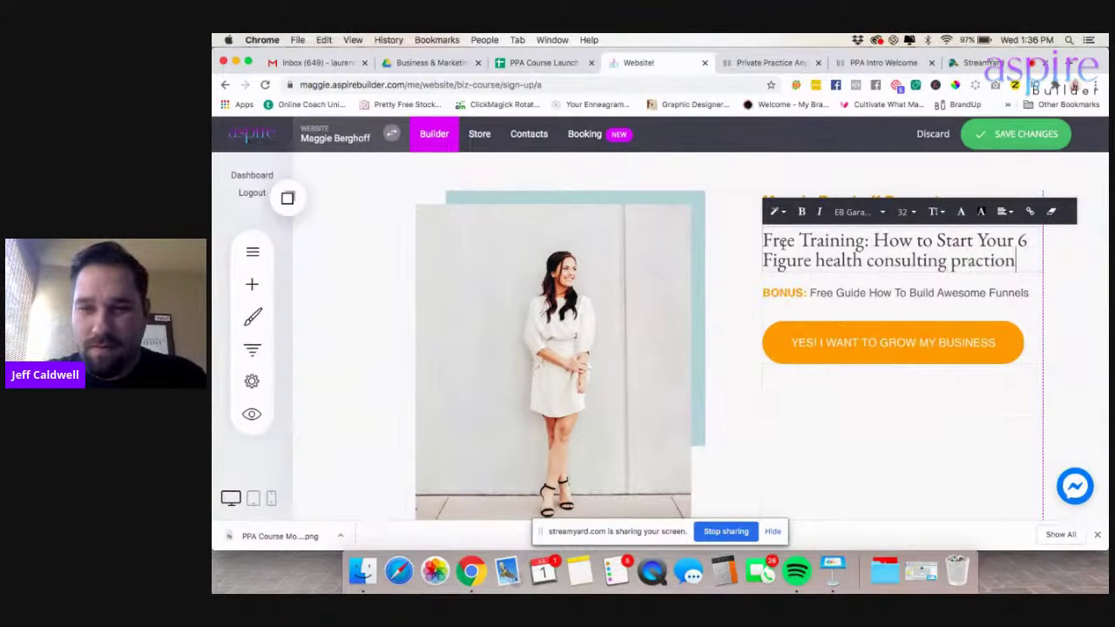
key(BackSpace)
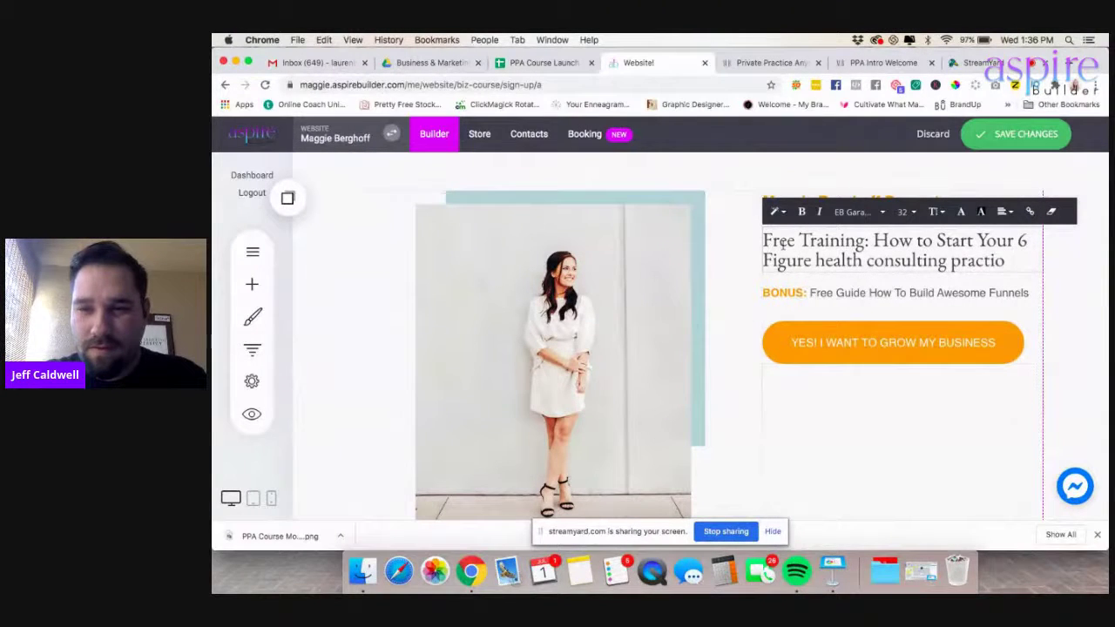
text(e from a)
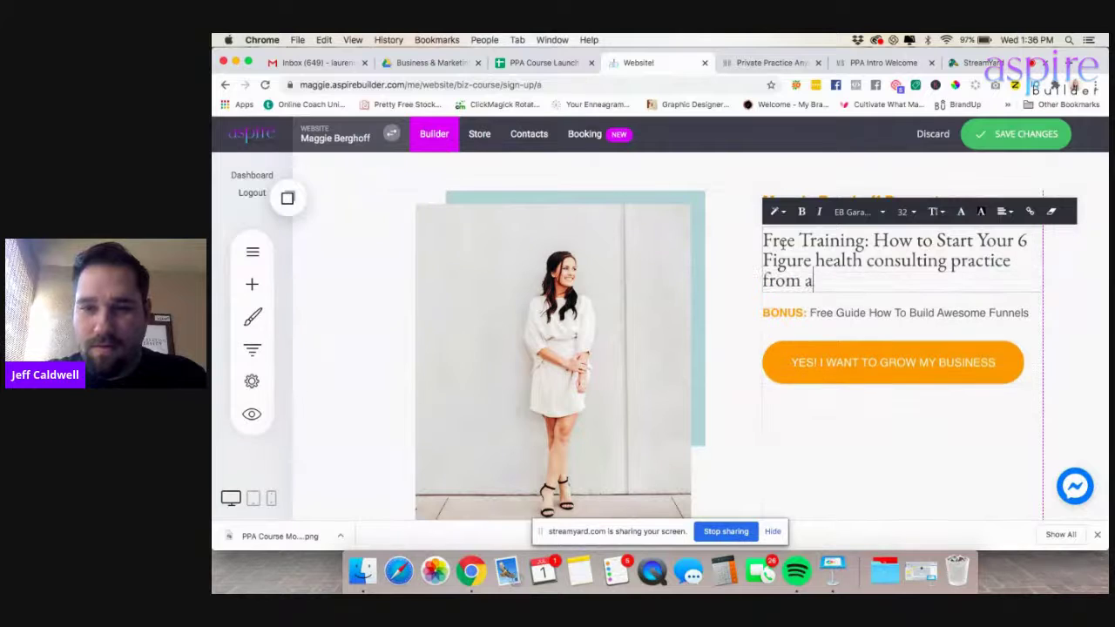
text(nywhere )
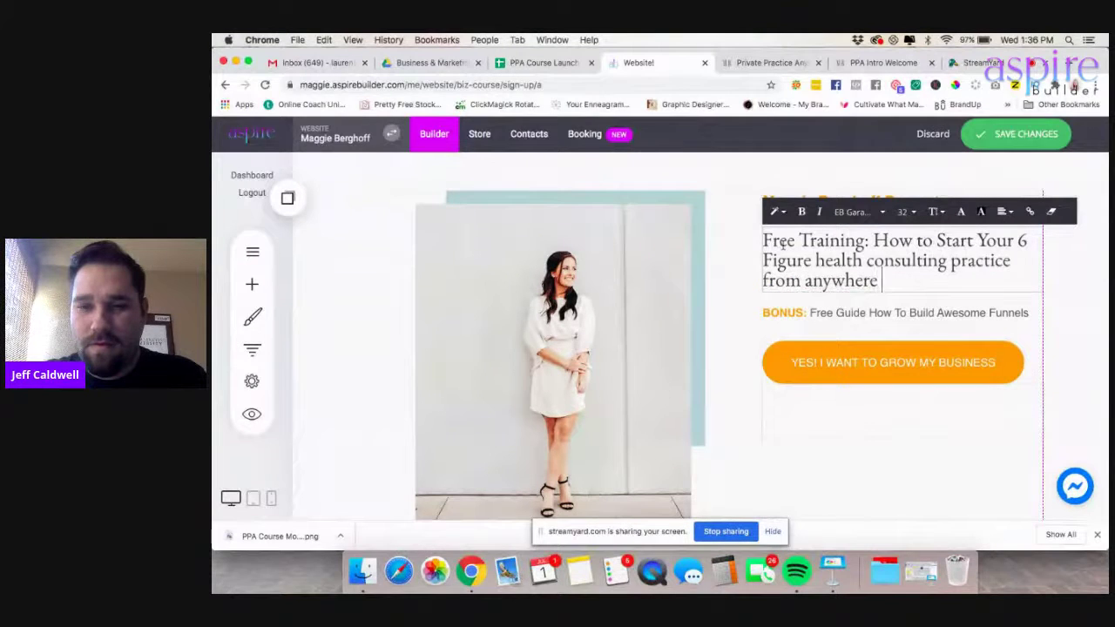
text(in the world)
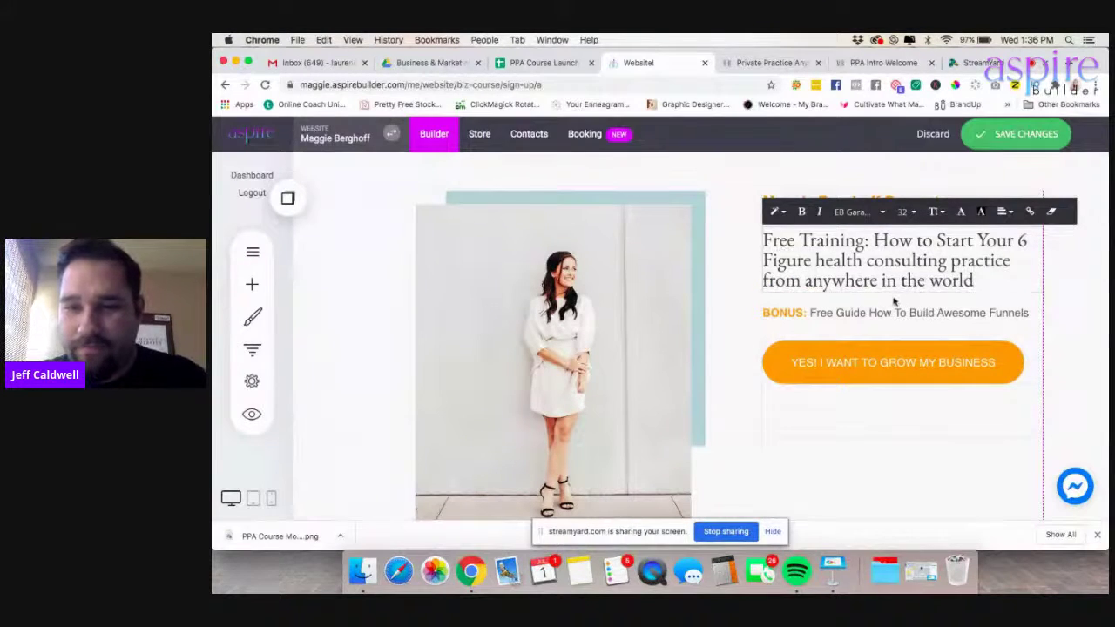
- Add a countdown widget between the bonus line and the orange button
click(1026, 311)
triple_click(1025, 312)
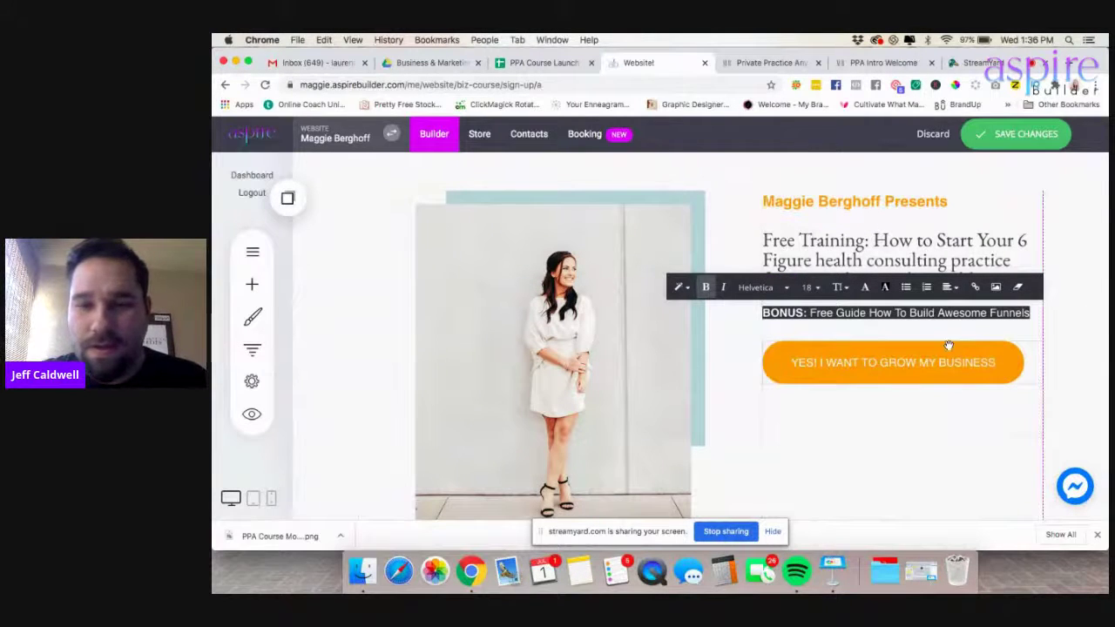
click(252, 284)
scroll(401, 375, down, 3)
scroll(399, 383, down, 5)
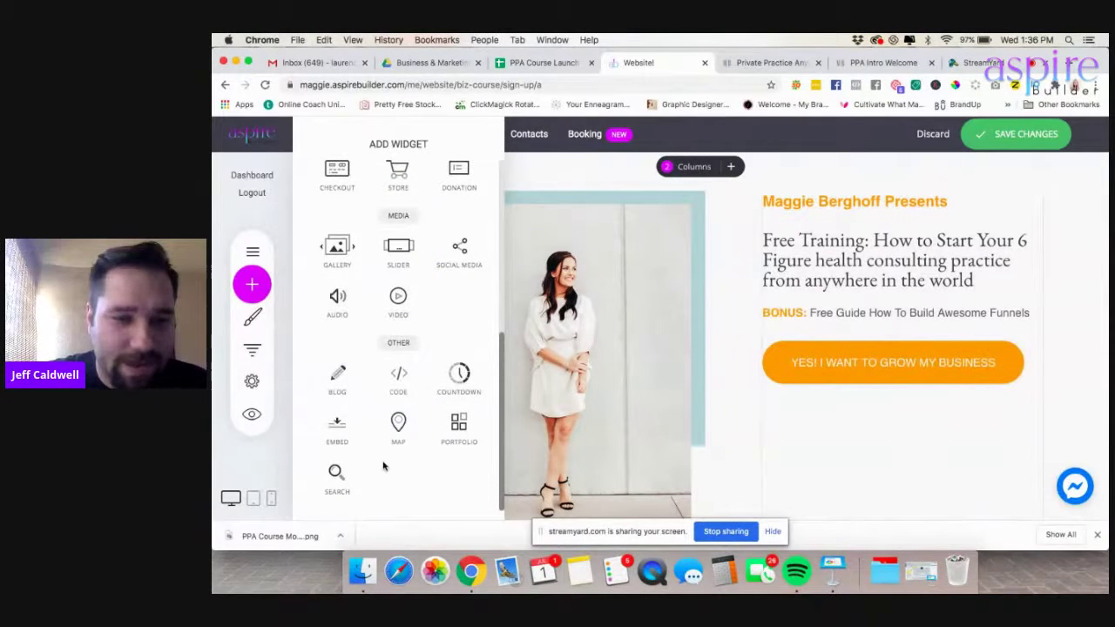
drag(447, 381, 866, 318)
- Look up the live webinar launch date in the PPA Course Launch spreadsheet and return to the sign-up page in the builder
click(543, 66)
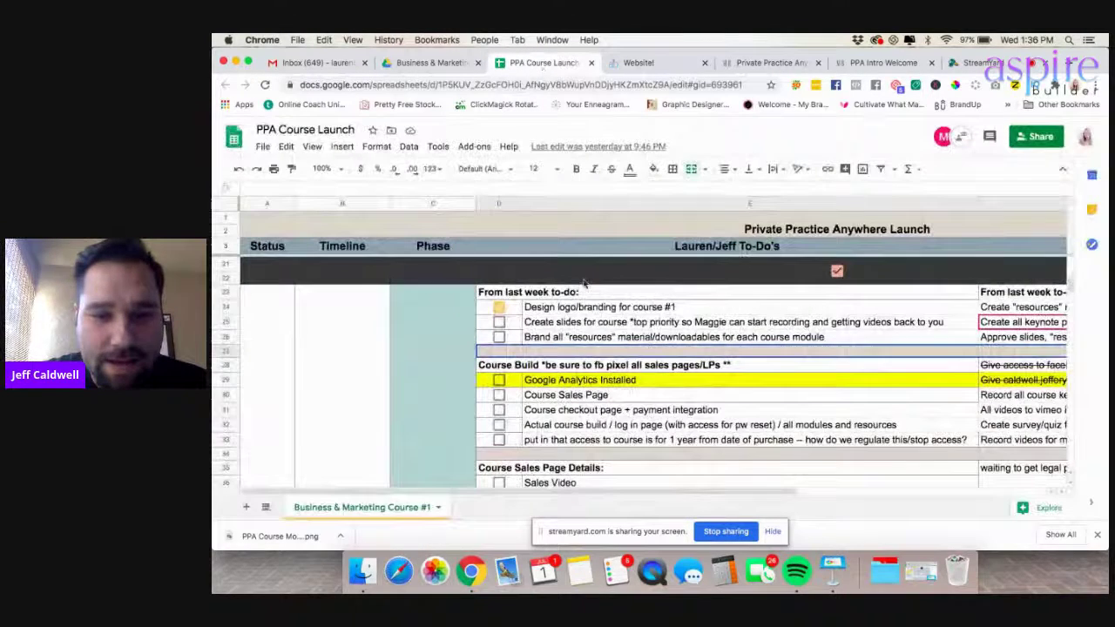
scroll(586, 281, down, 15)
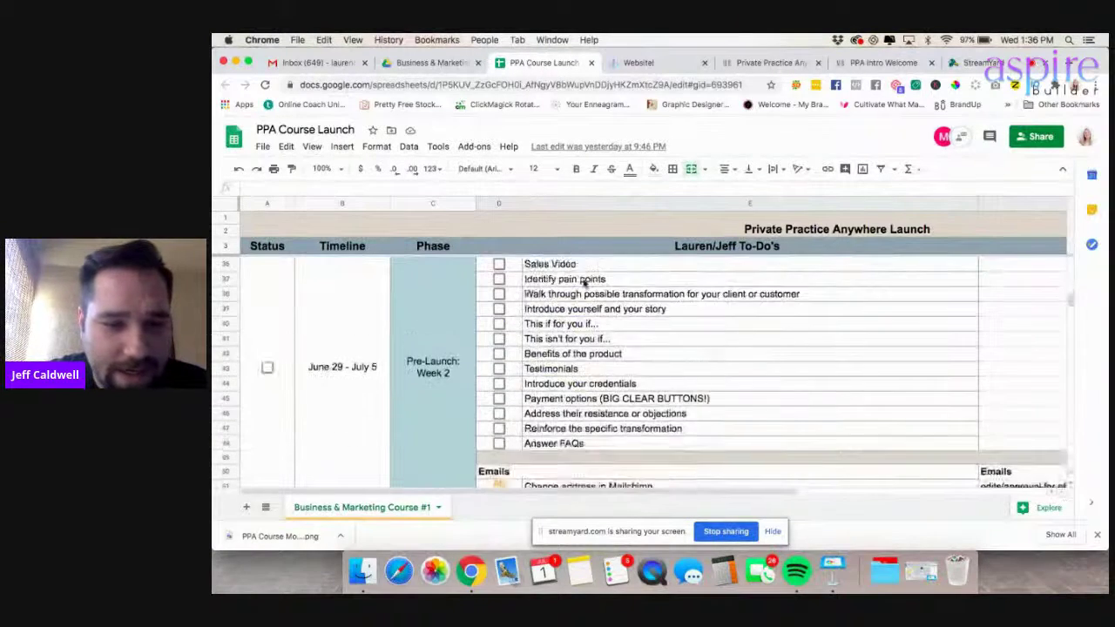
scroll(586, 281, down, 8)
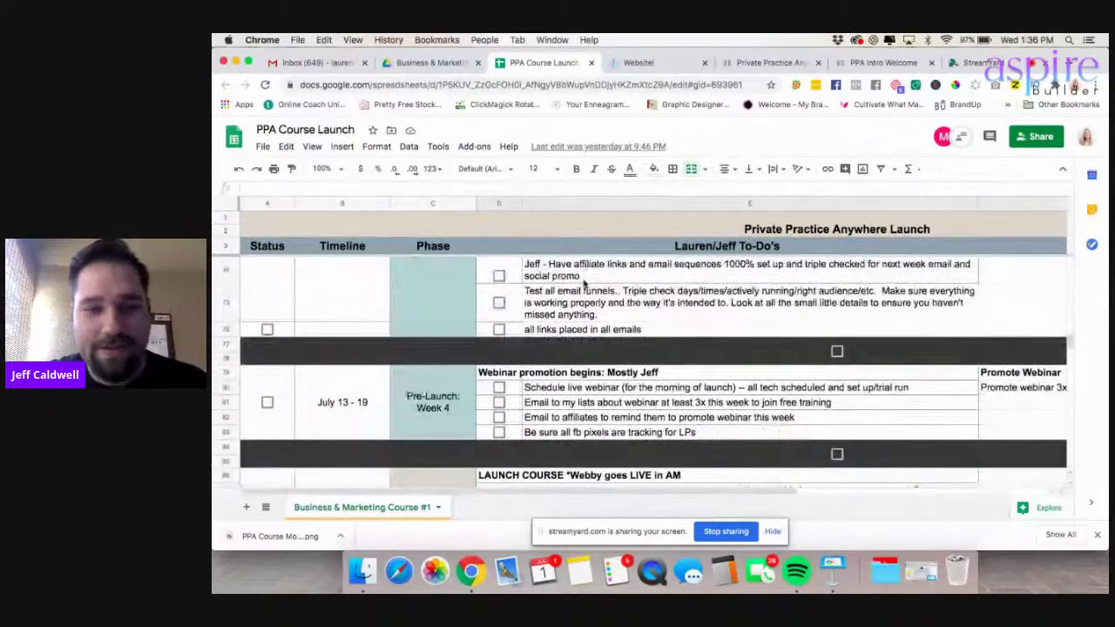
scroll(585, 281, down, 3)
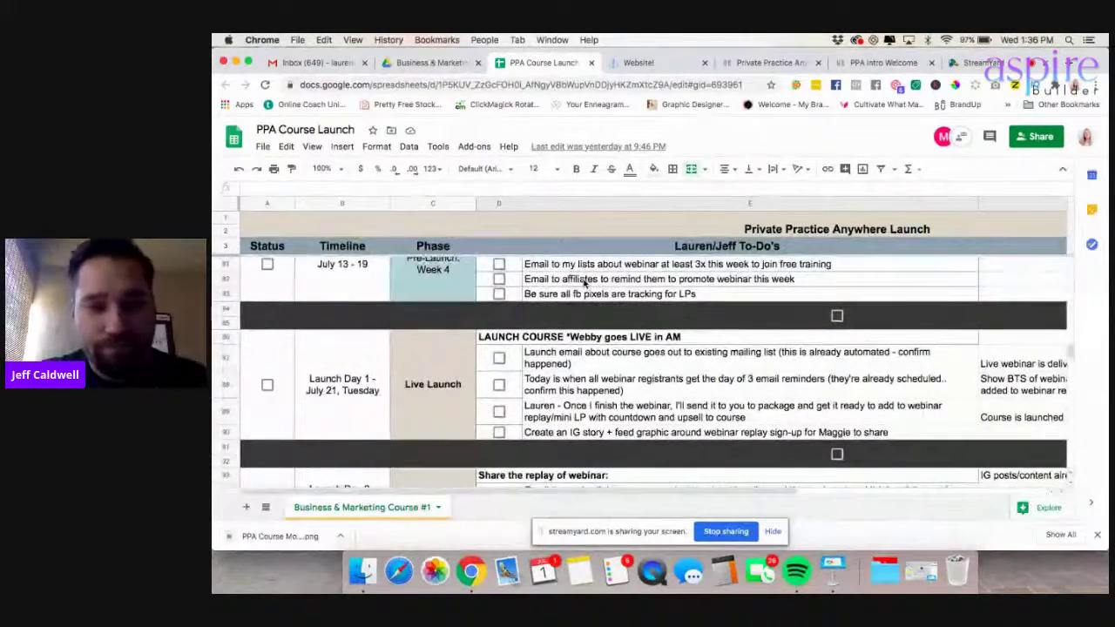
scroll(585, 282, down, 1)
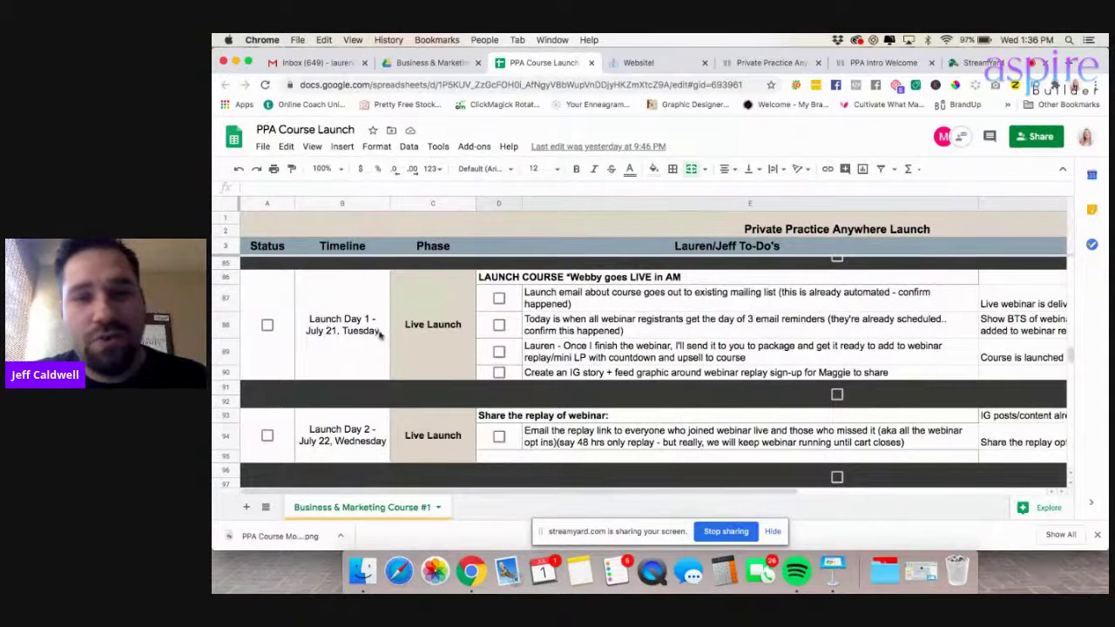
click(634, 64)
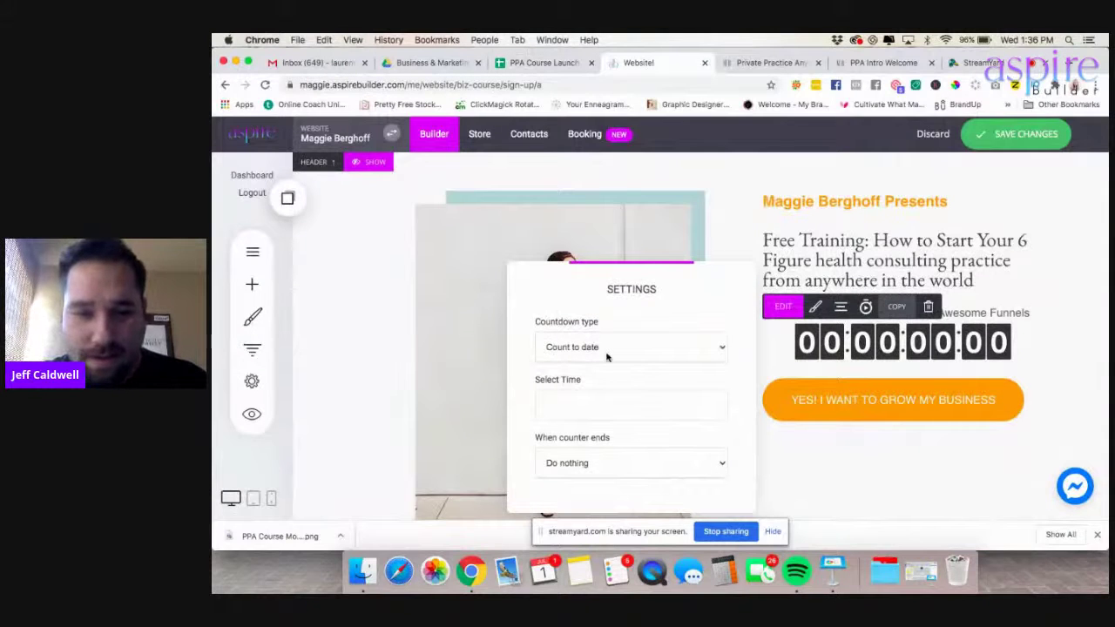
- Set the countdown to end on 07/21/2020 at 11:00:00 am, keeping "Do nothing" as the action when the counter ends
click(574, 394)
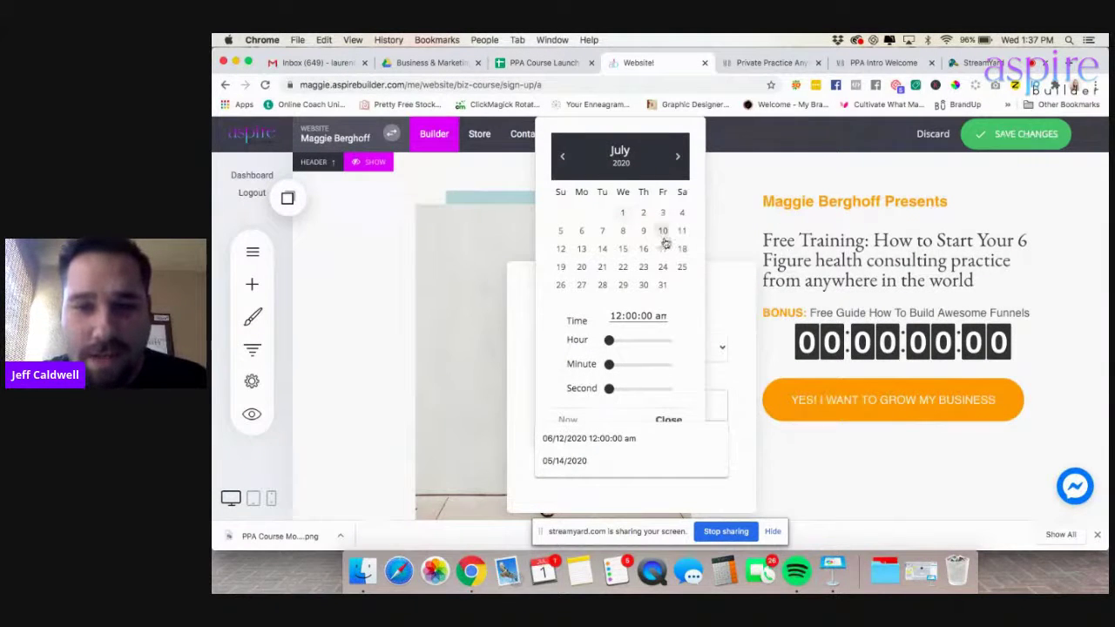
click(601, 266)
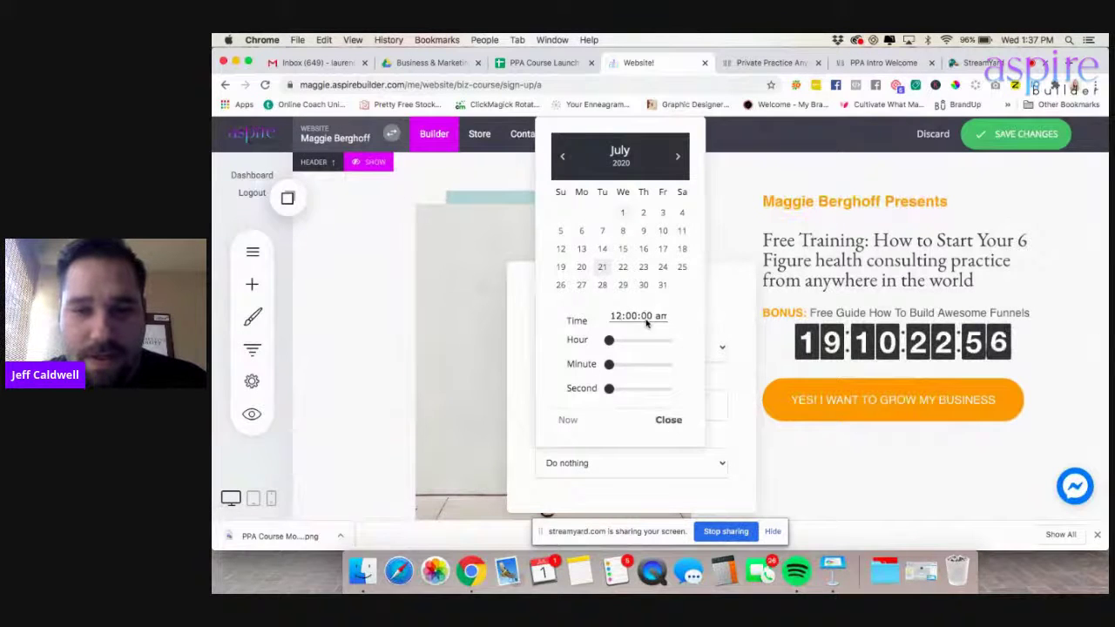
drag(609, 340, 639, 340)
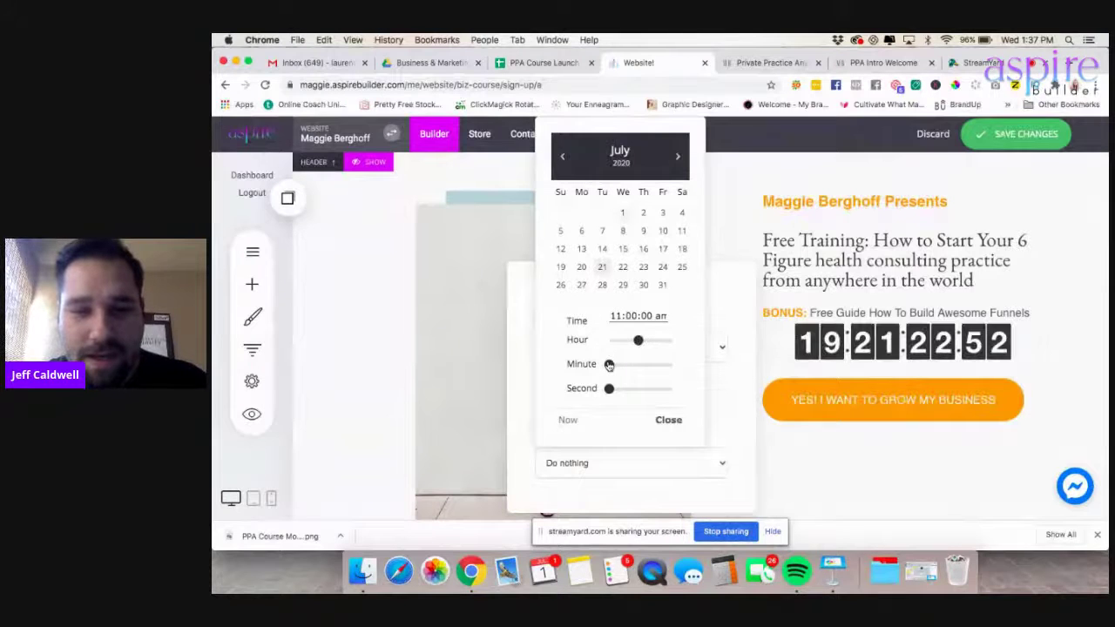
click(668, 419)
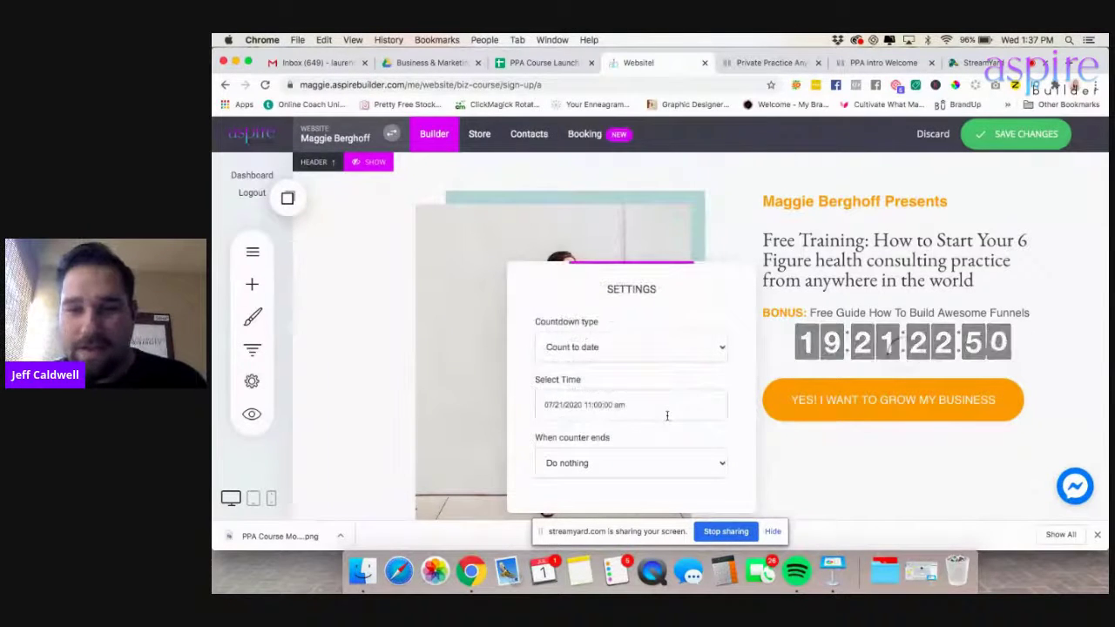
click(587, 458)
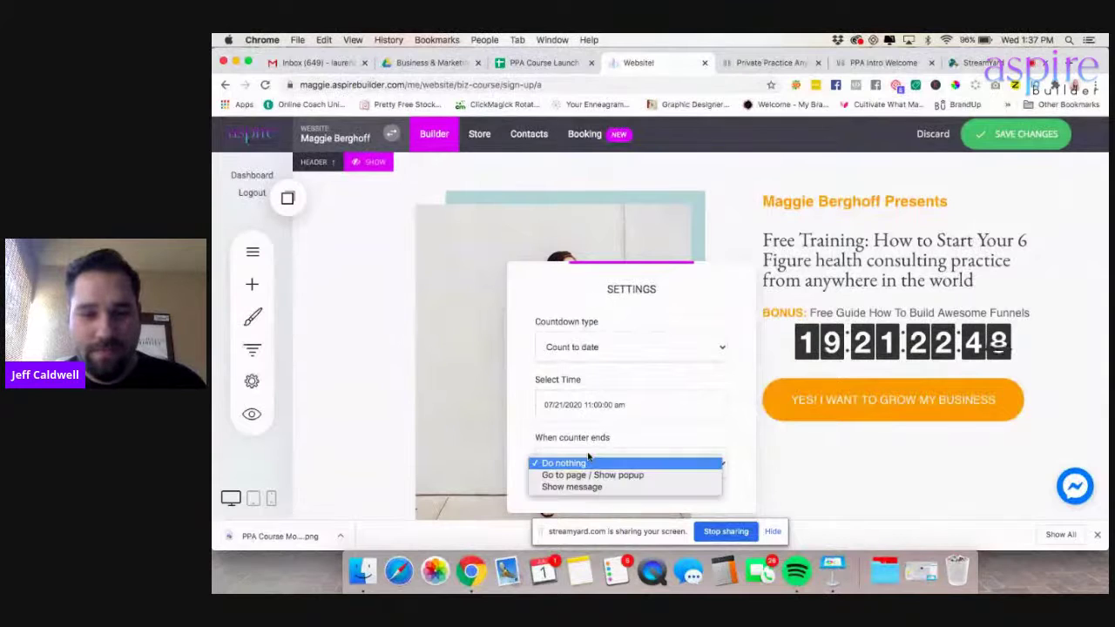
click(537, 451)
click(862, 311)
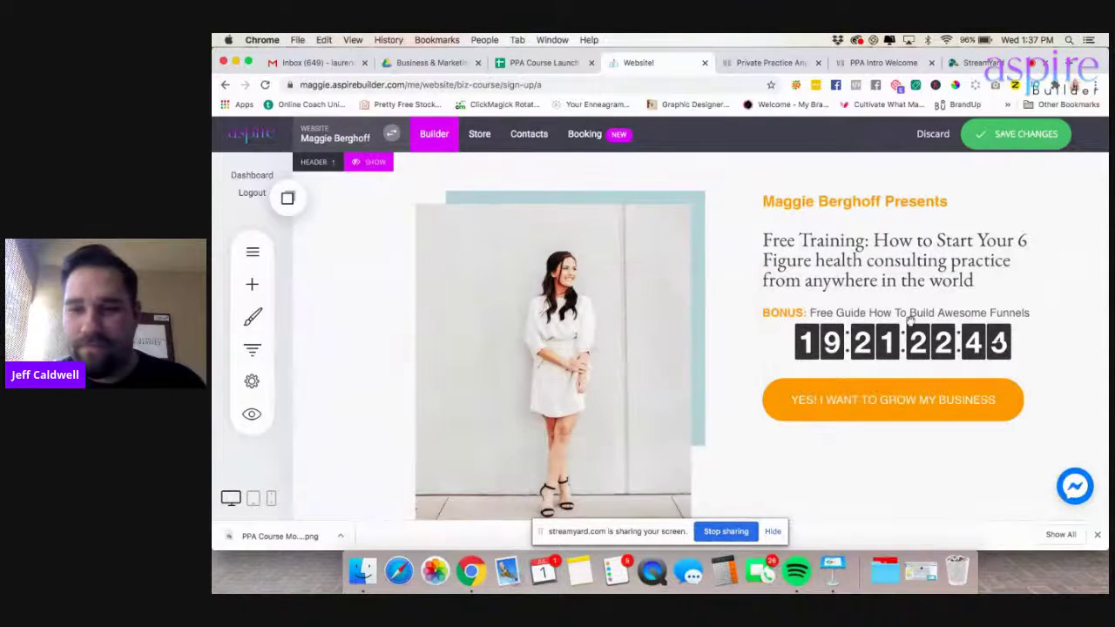
- Replace the bonus line with "Training Starts in:" centred above the countdown, and save the page changes
click(916, 314)
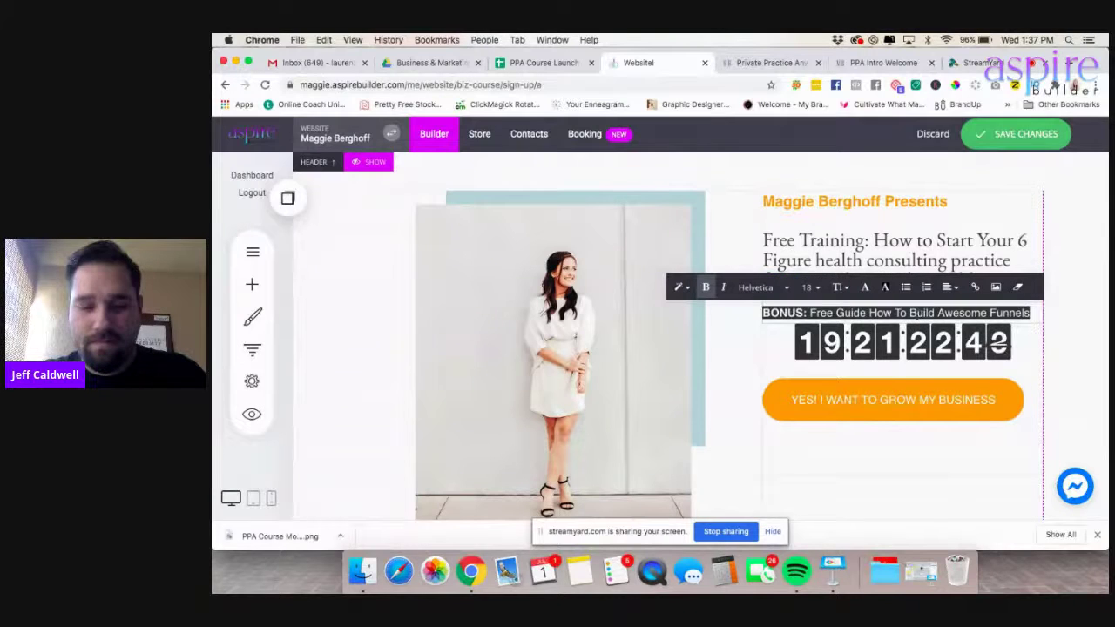
text(Training Starts in:)
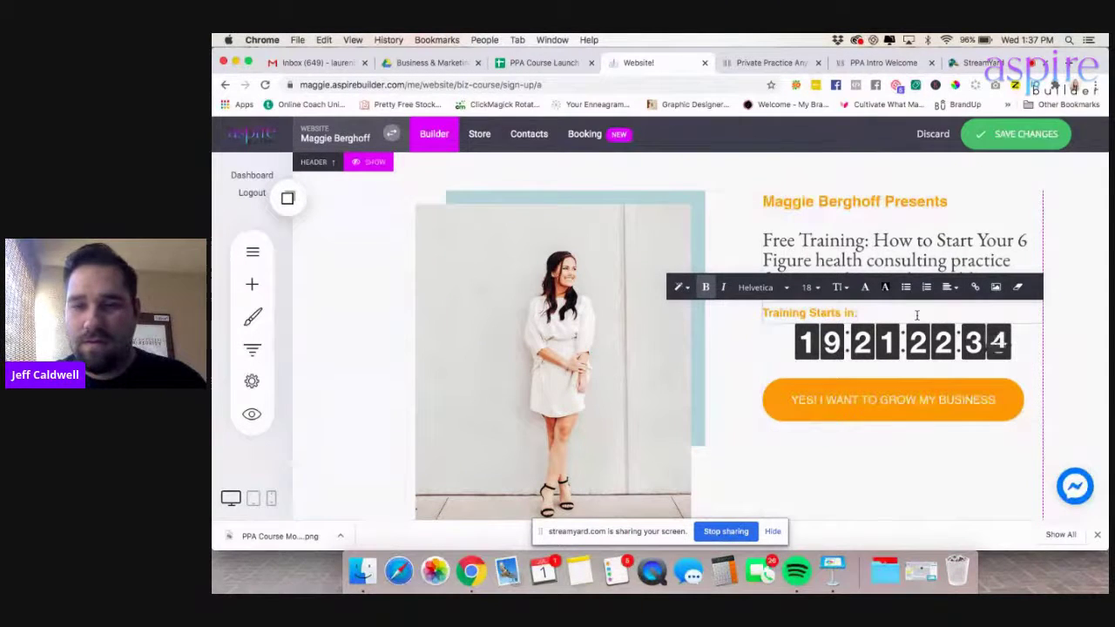
click(949, 288)
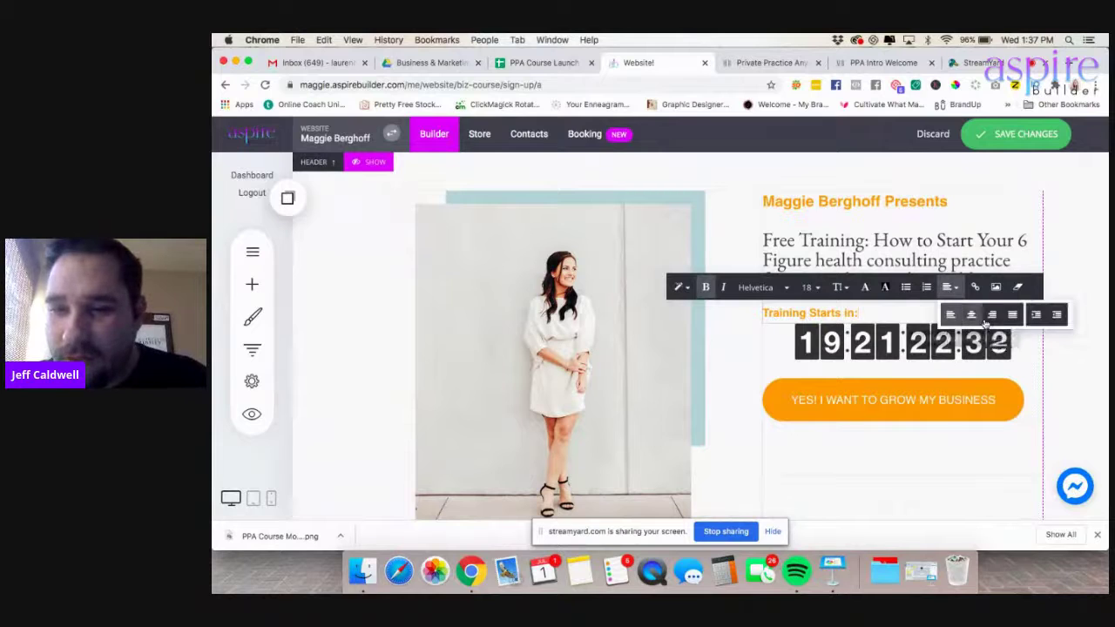
click(971, 315)
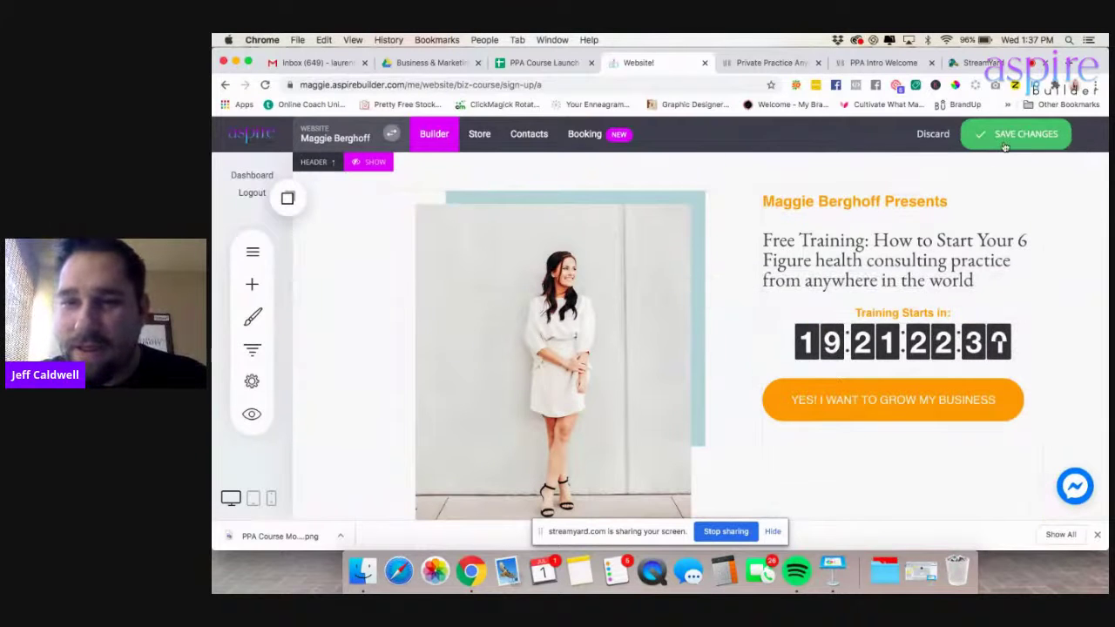
click(1004, 144)
- Change the orange button's text to "YES! I READY TO START MY PRACTICE"
scroll(671, 346, down, 3)
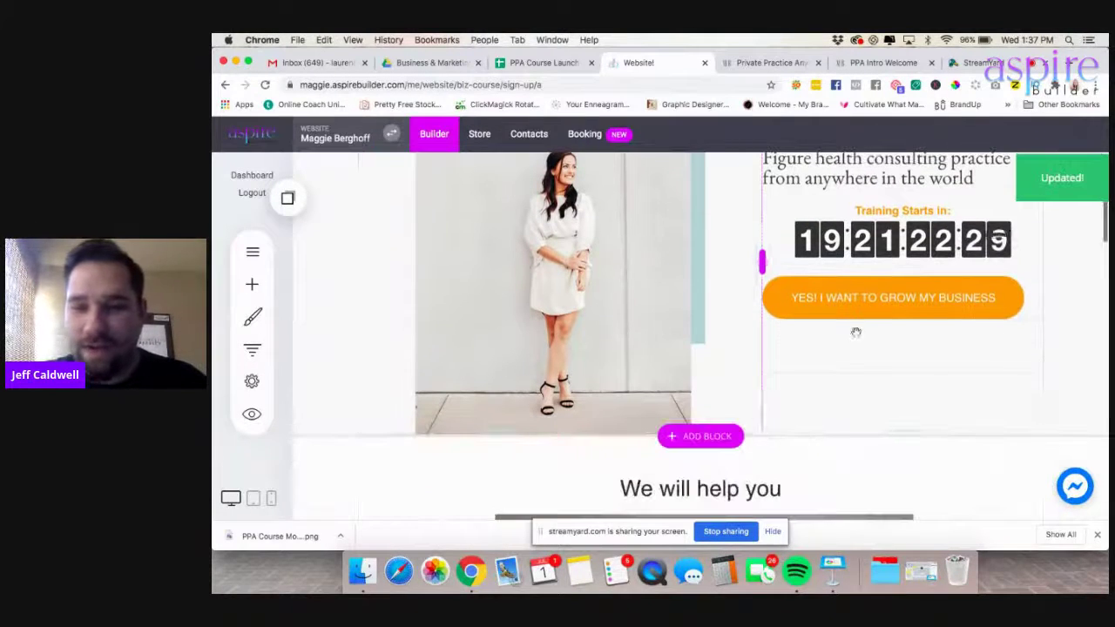
mouse_move(1019, 296)
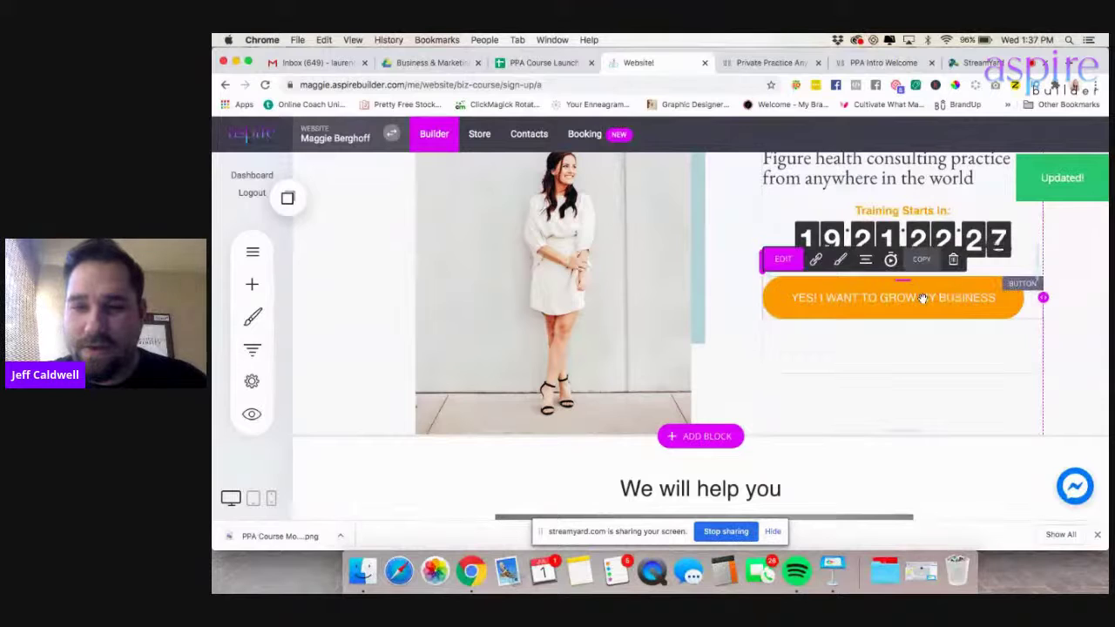
click(783, 259)
drag(704, 299, 624, 299)
key(BackSpace)
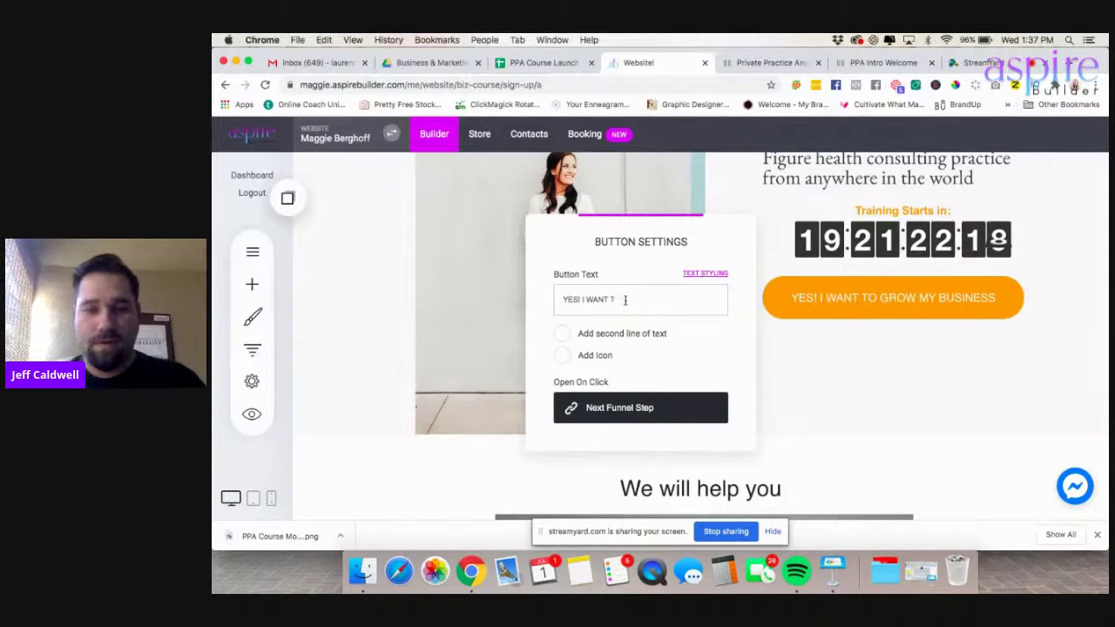
key(BackSpace)
key(BackSpace)
key(BackSpace)
key(BackSpace)
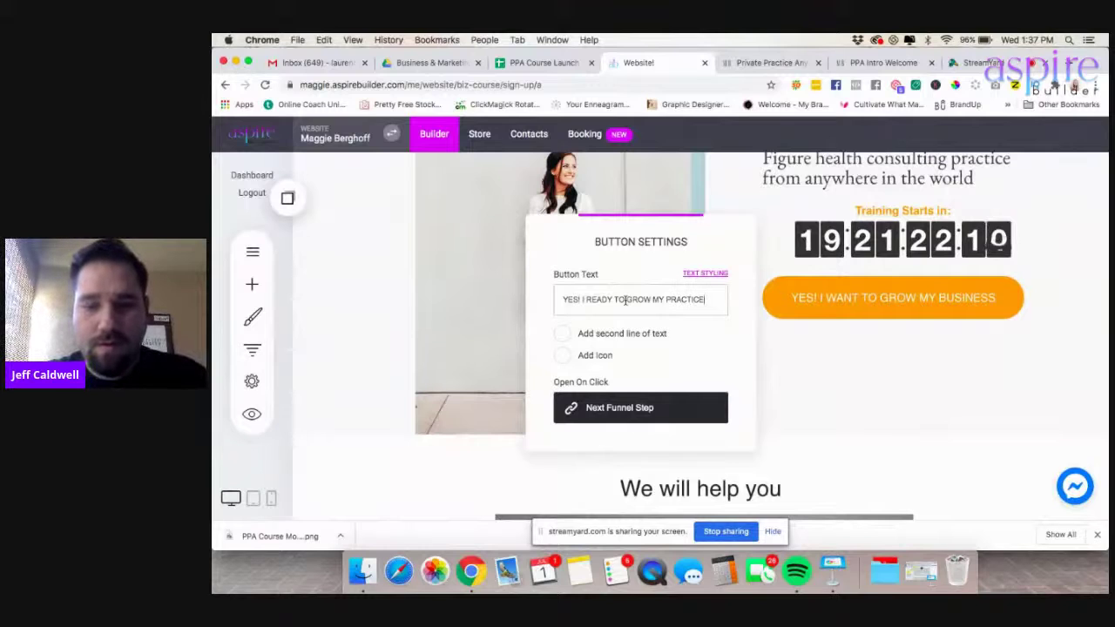
key(BackSpace)
key(BackSpace)
key(BackSpace)
key(BackSpace)
text(START)
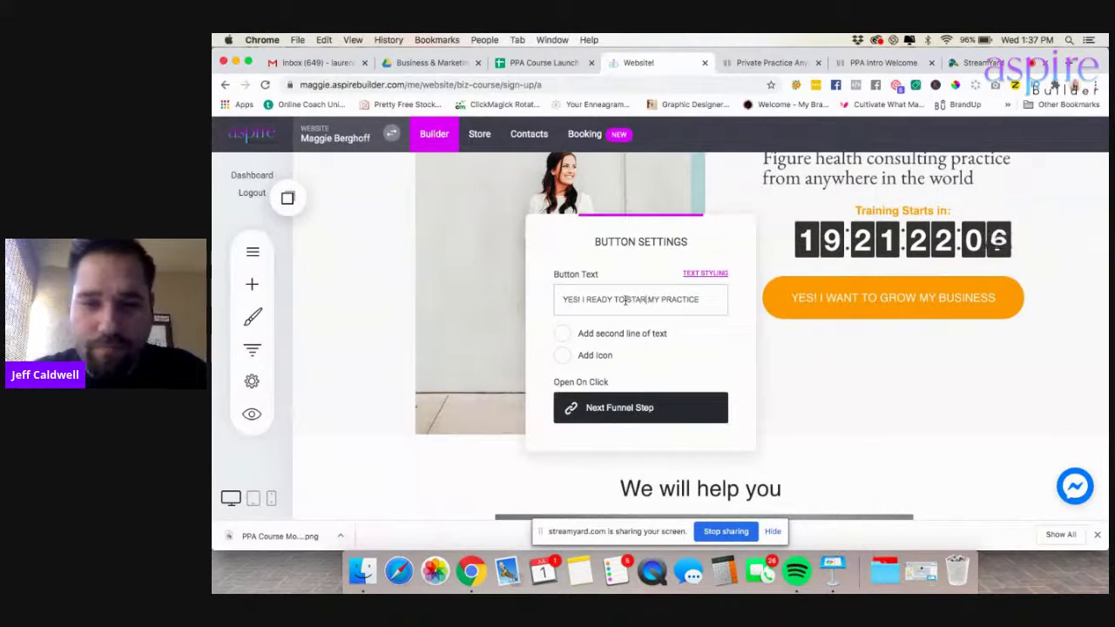
click(842, 378)
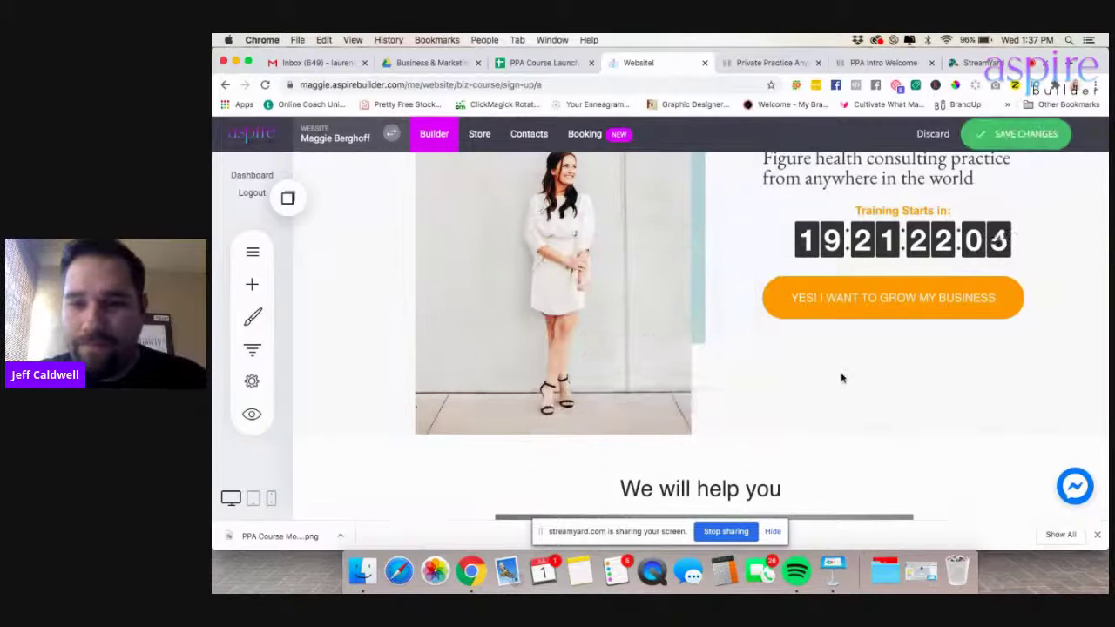
- Review the remaining sections of the sign-up page, from the video block down to the testimonials
scroll(925, 347, down, 5)
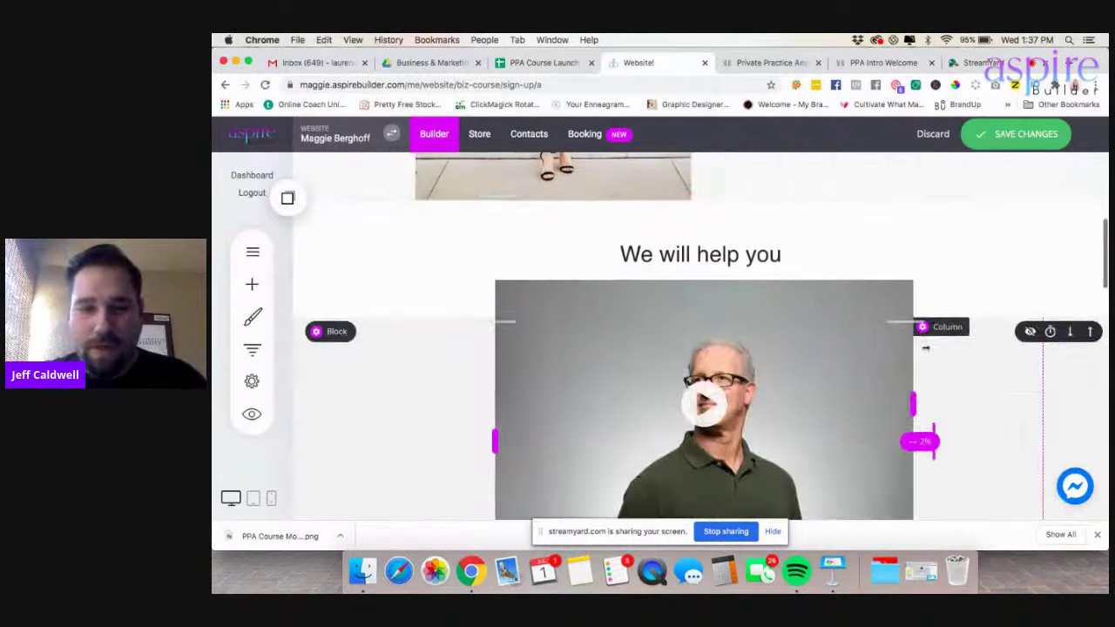
scroll(925, 348, down, 10)
scroll(925, 347, down, 8)
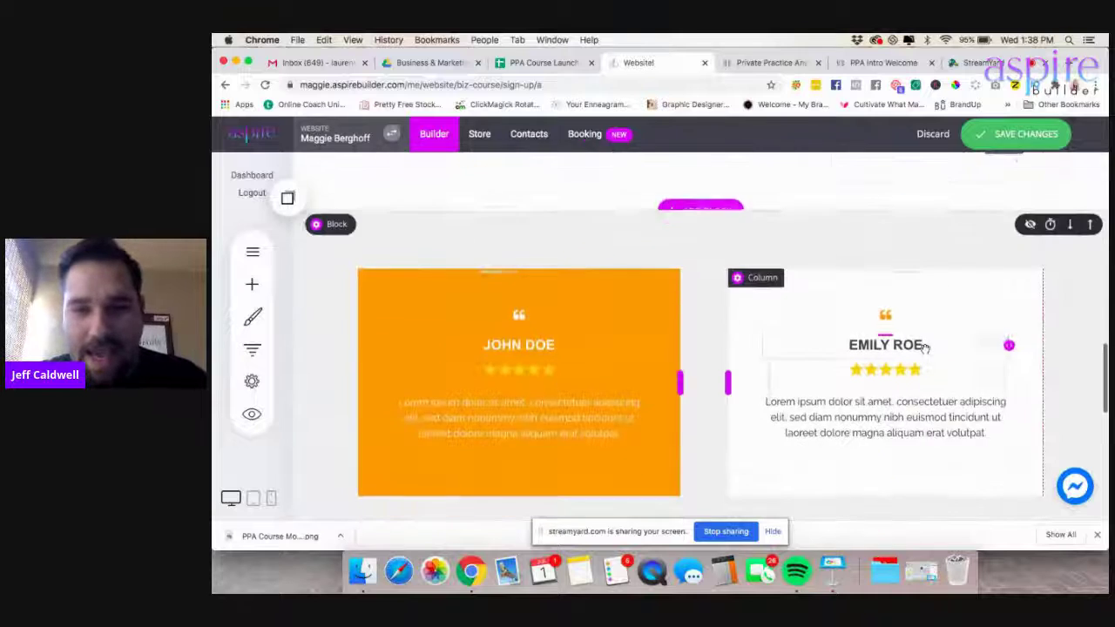
scroll(925, 347, up, 7)
scroll(925, 349, up, 3)
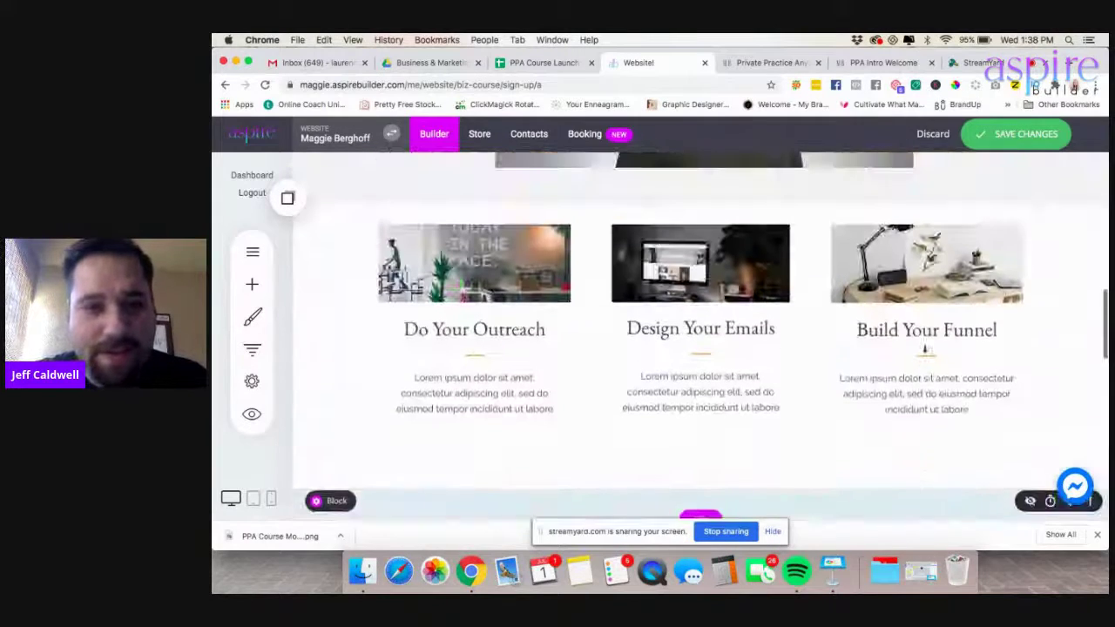
scroll(754, 338, up, 8)
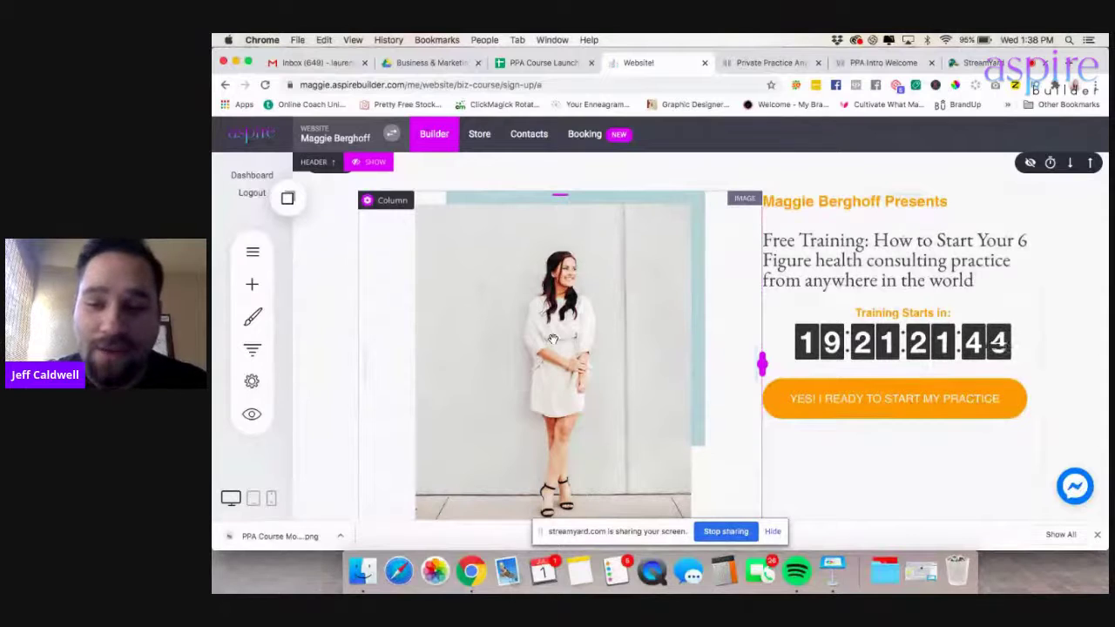
- Add a popup step to the PPA Sales Process funnel using the dark blue "The Newsletter" opt-in template
click(251, 254)
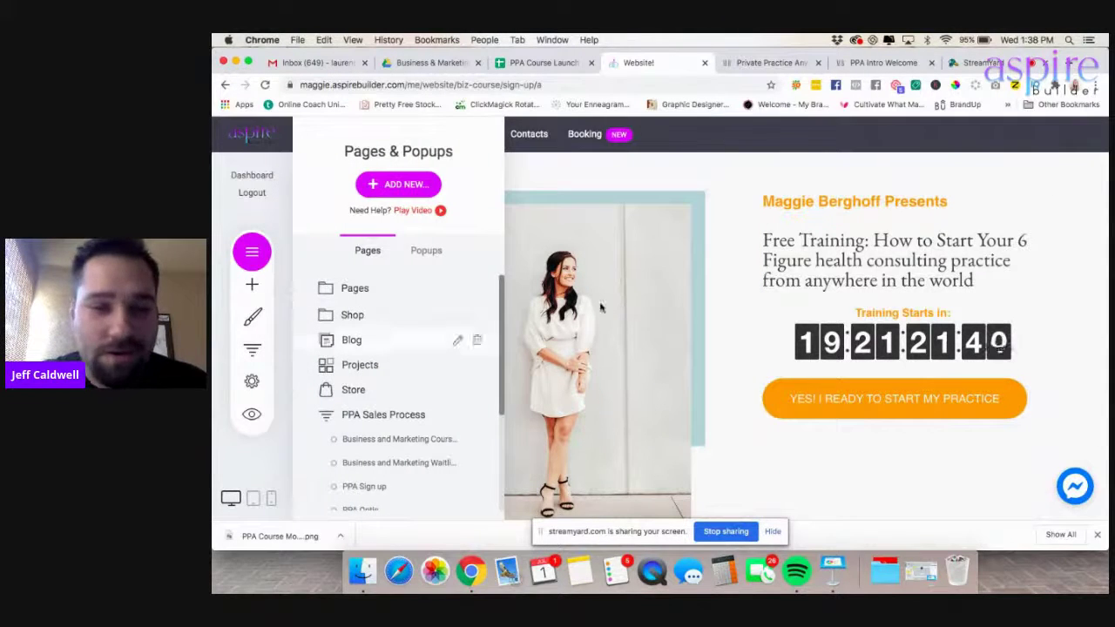
click(251, 350)
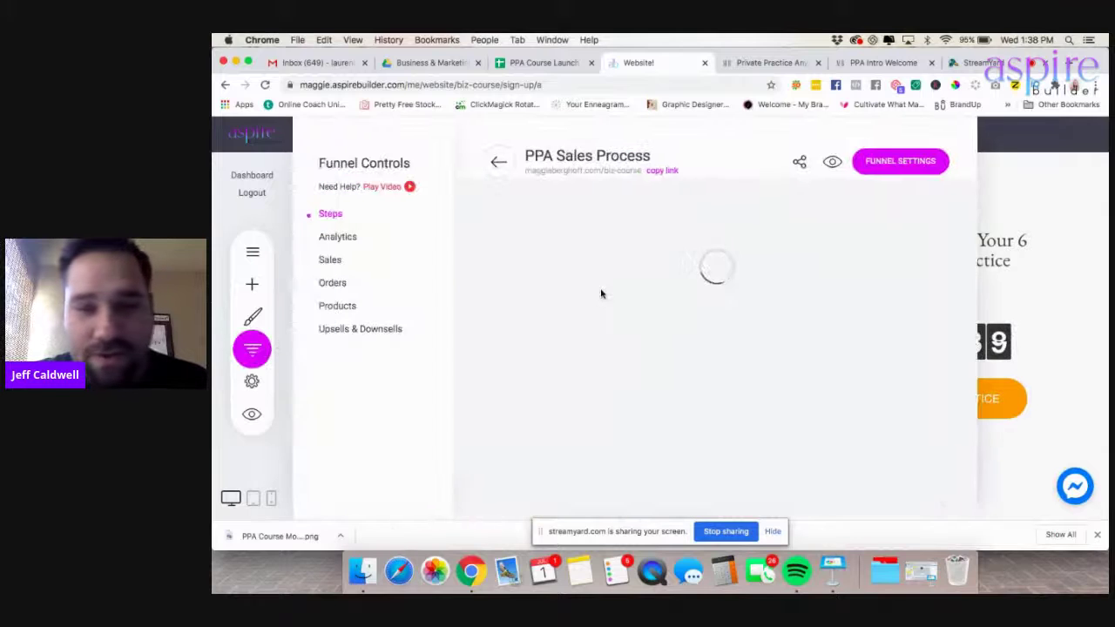
scroll(697, 339, down, 5)
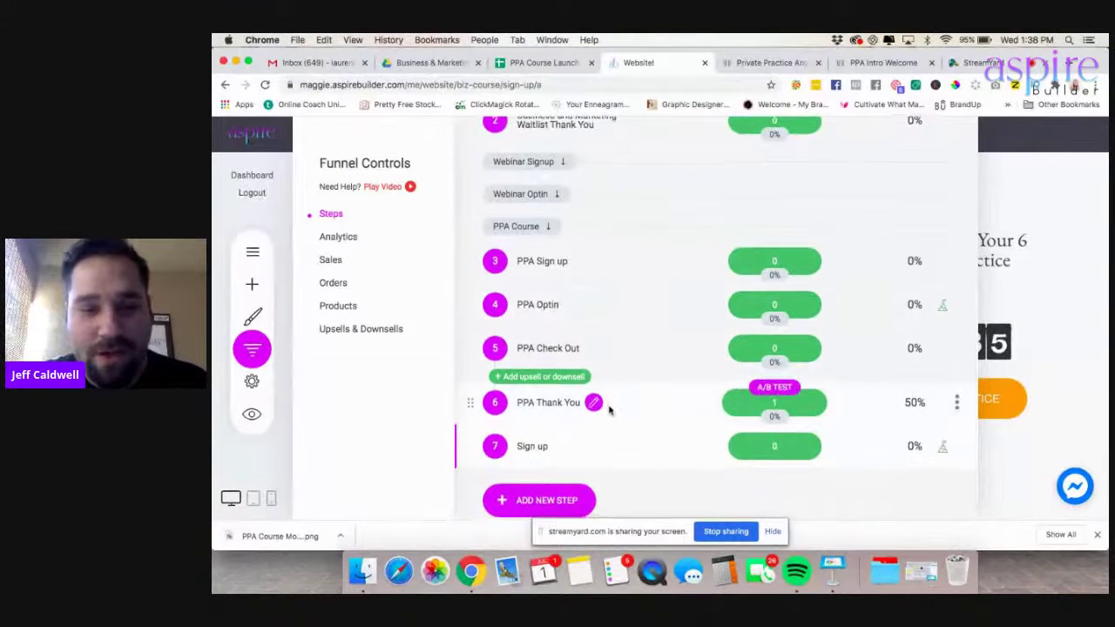
scroll(605, 401, down, 1)
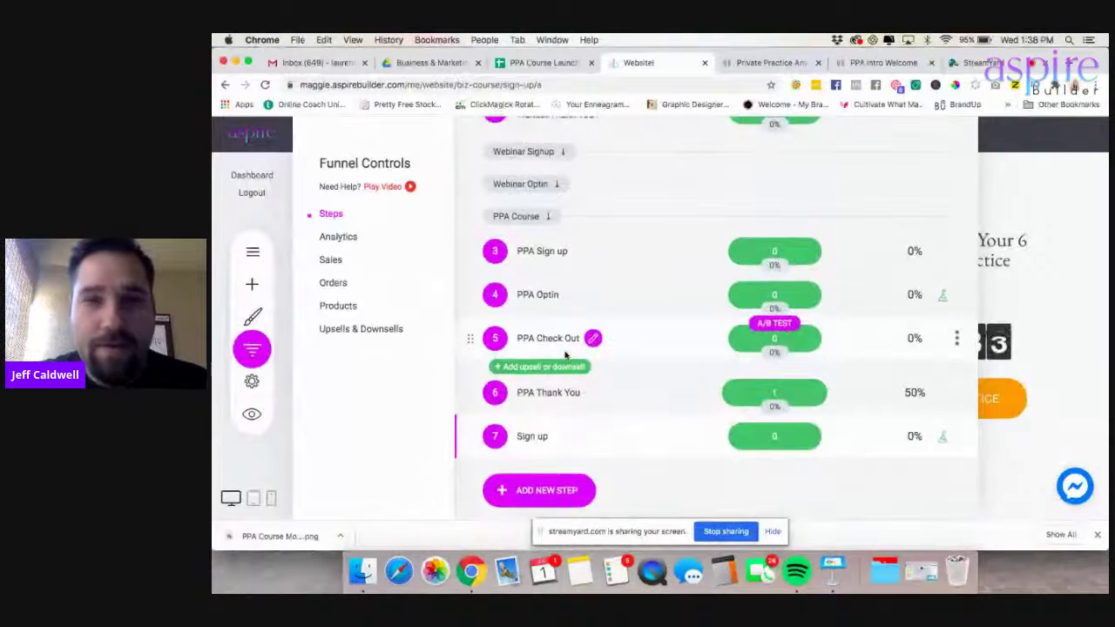
scroll(575, 366, up, 1)
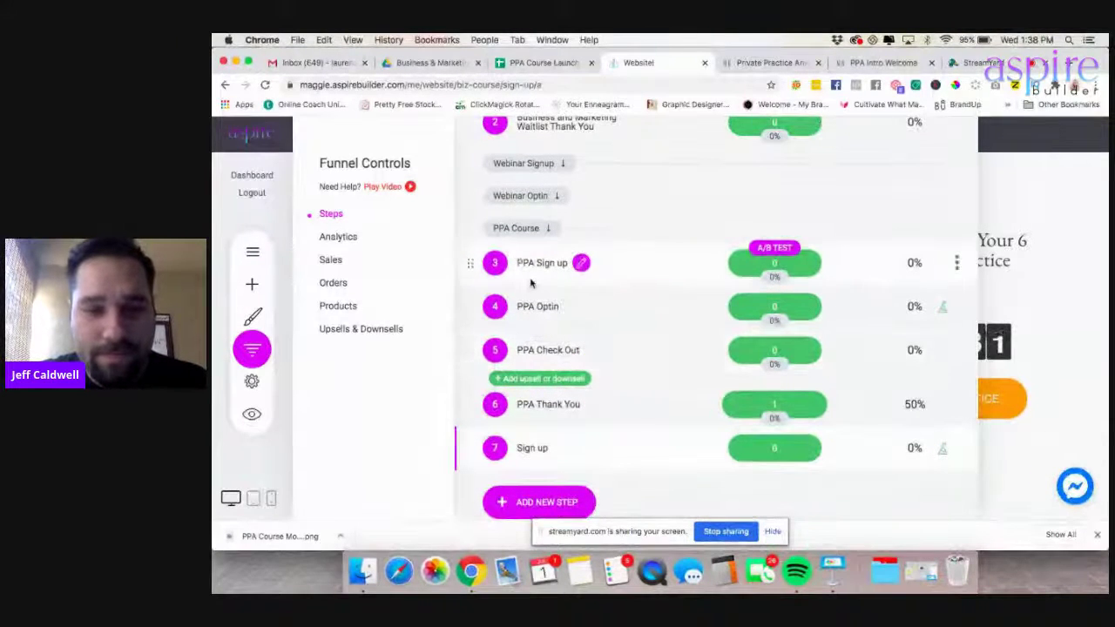
click(533, 499)
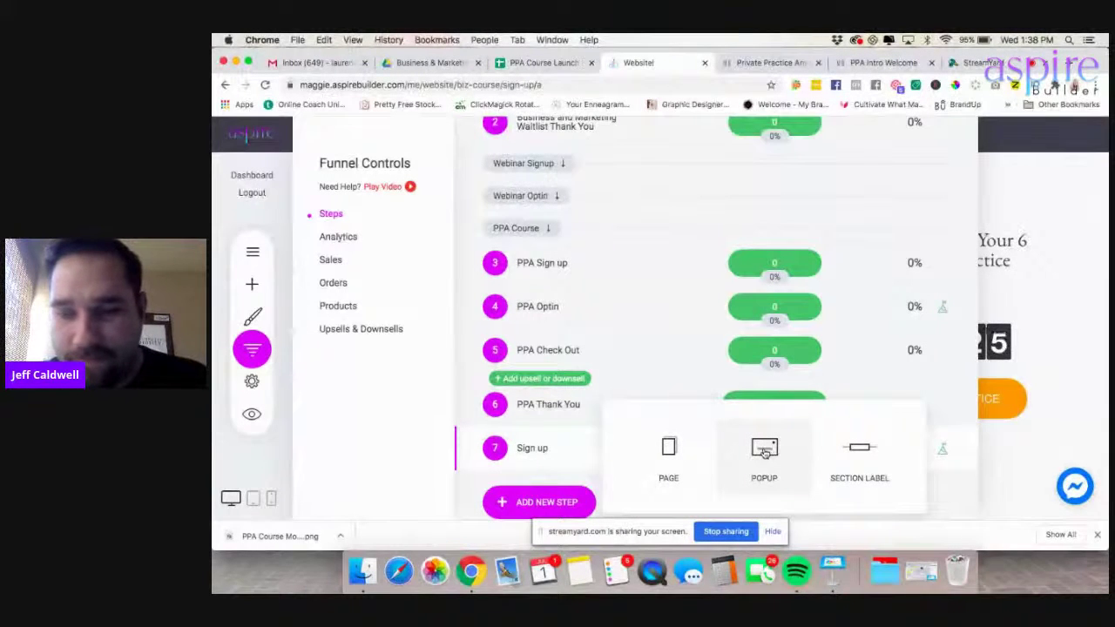
click(757, 444)
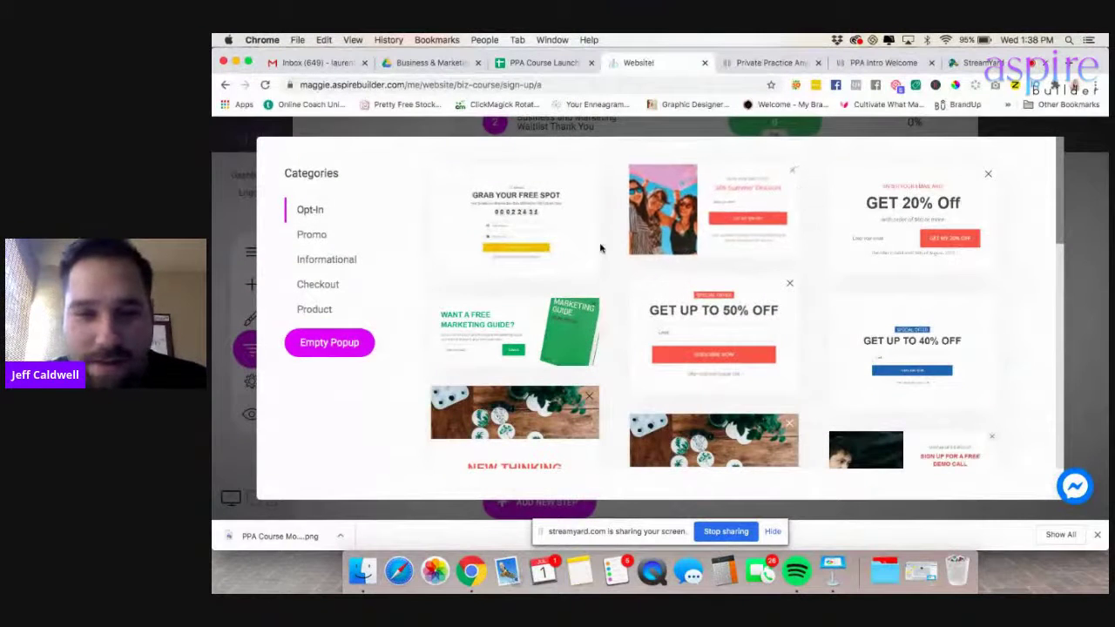
scroll(600, 248, down, 5)
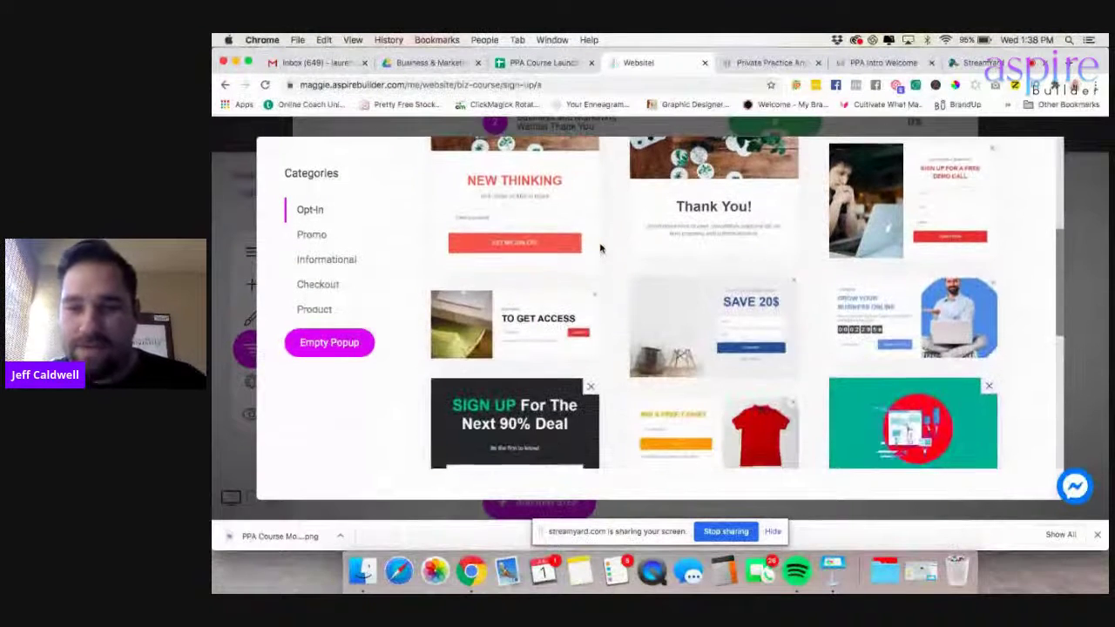
scroll(600, 248, down, 5)
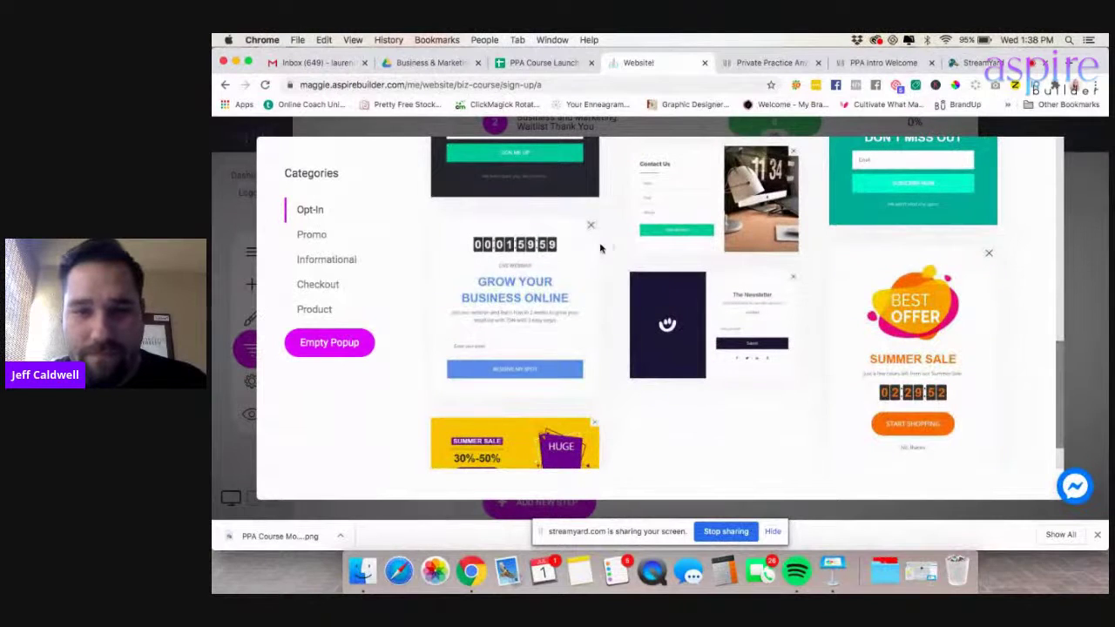
scroll(636, 229, down, 1)
click(741, 260)
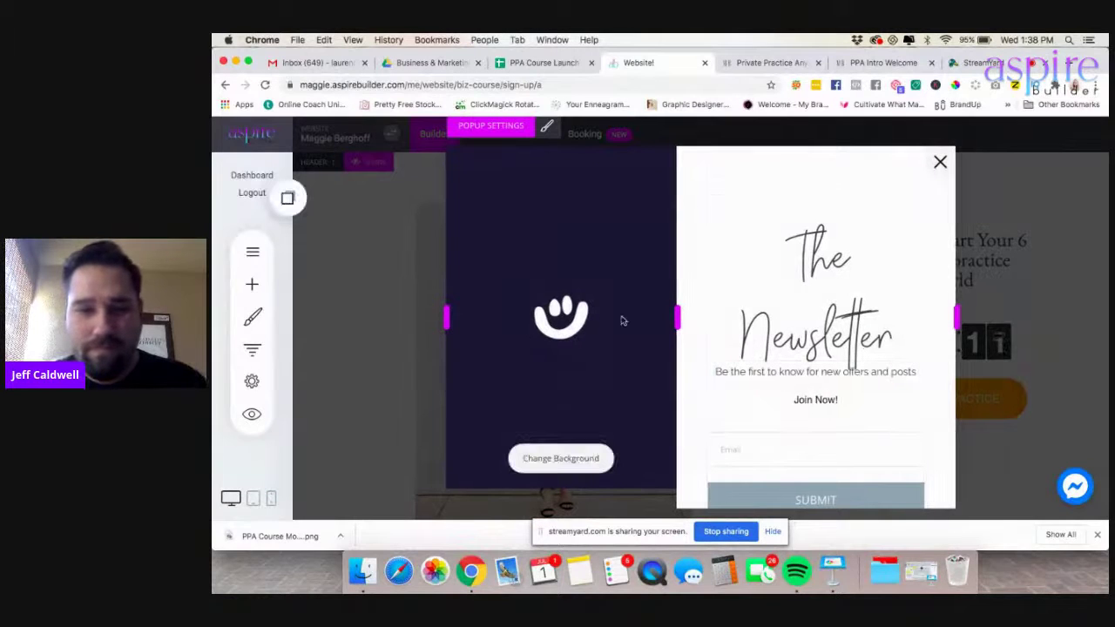
- Close the newsletter popup and delete its step from the PPA Sales Process funnel
click(939, 163)
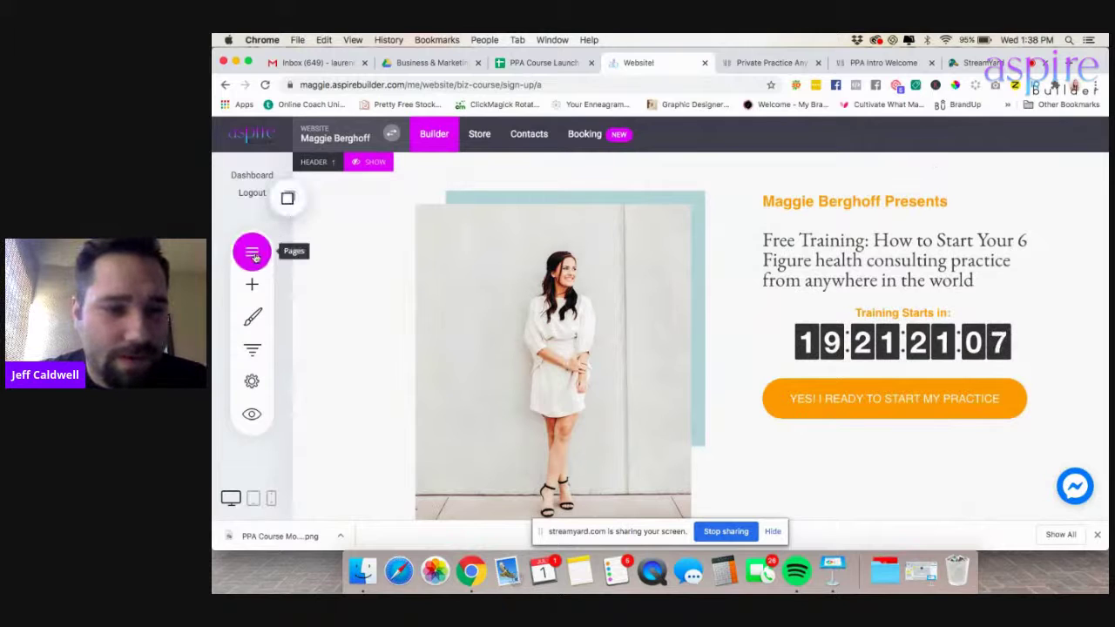
click(251, 347)
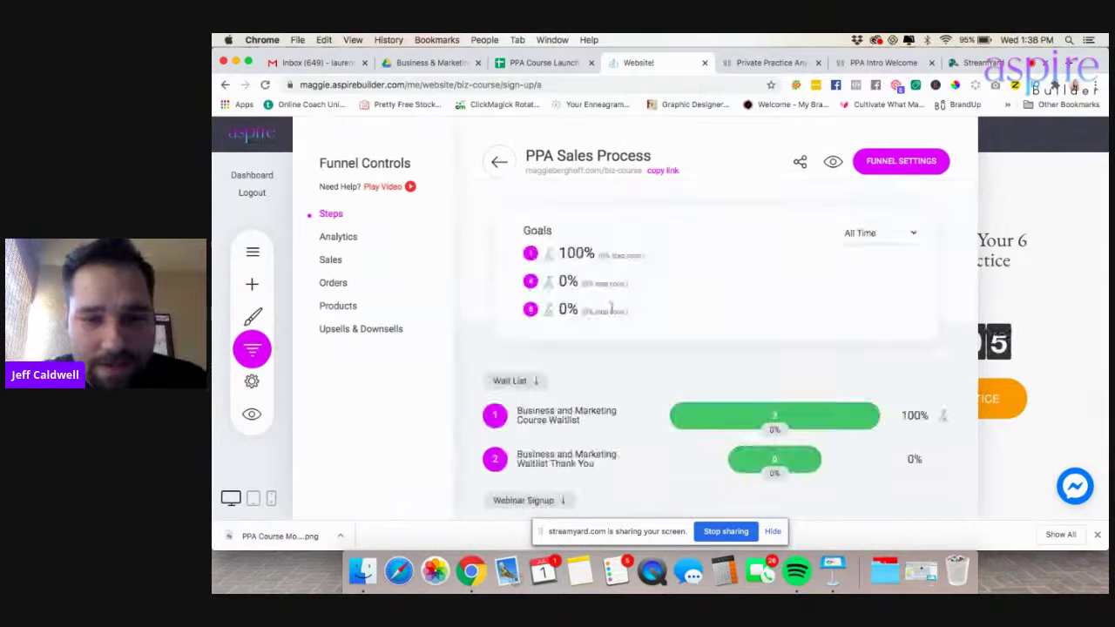
scroll(628, 312, down, 10)
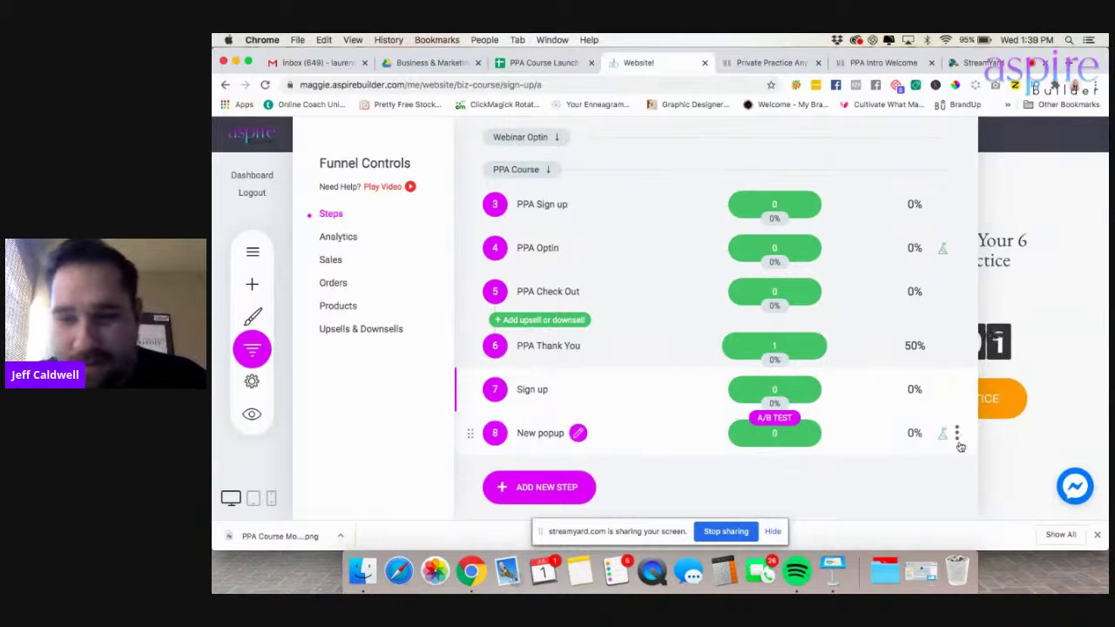
click(957, 436)
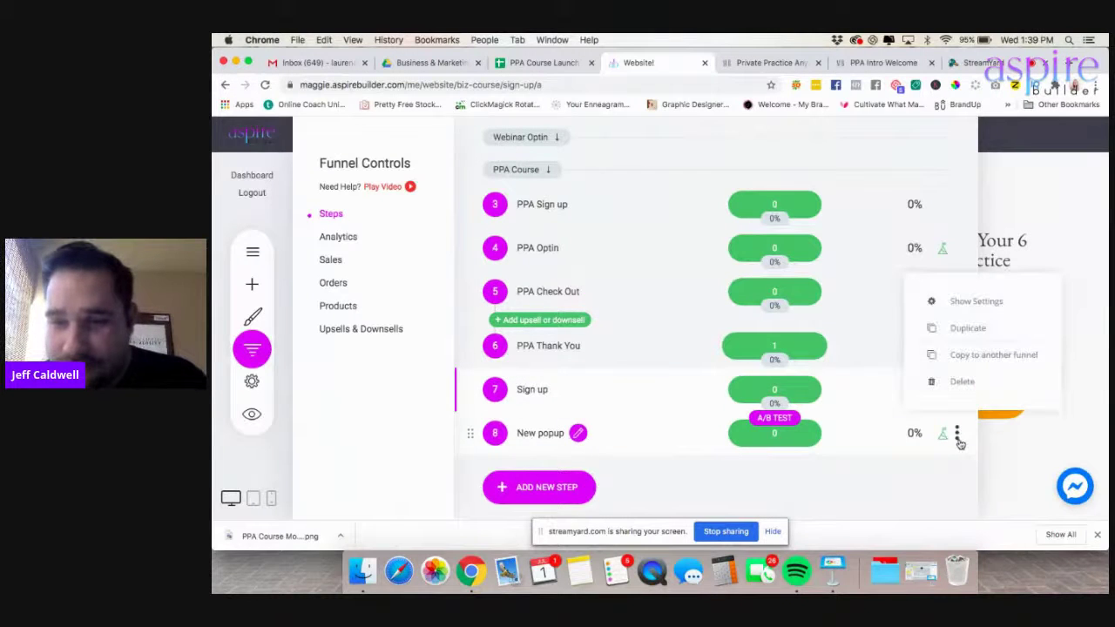
click(961, 382)
click(682, 389)
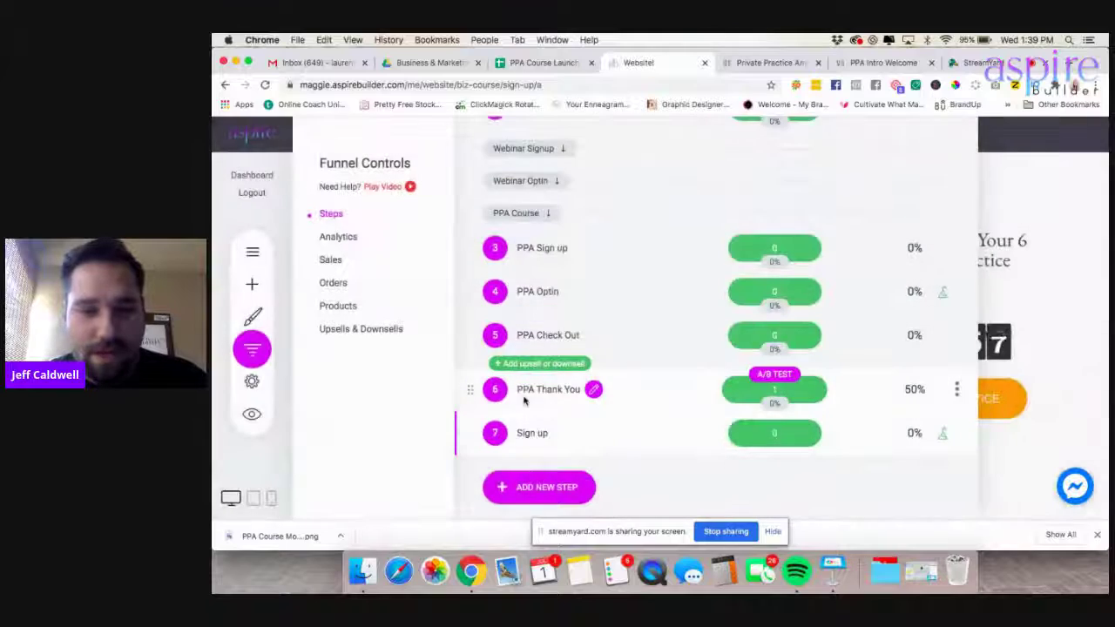
- Add a popup step to the funnel using the "Sign up for a free demo call" opt-in template
mouse_move(533, 487)
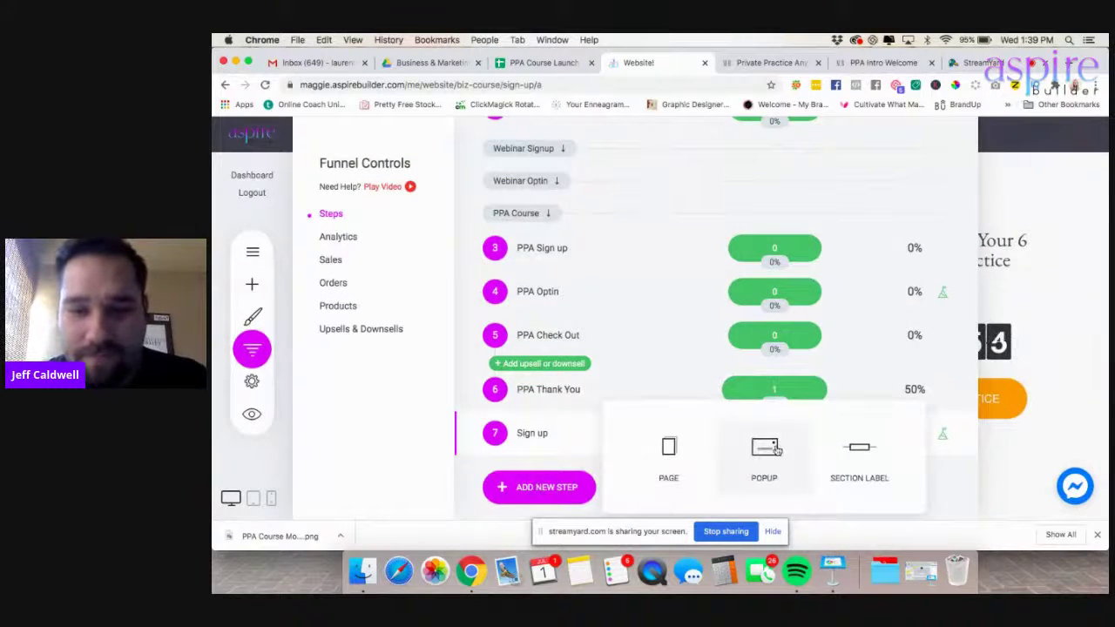
click(768, 447)
scroll(683, 258, down, 3)
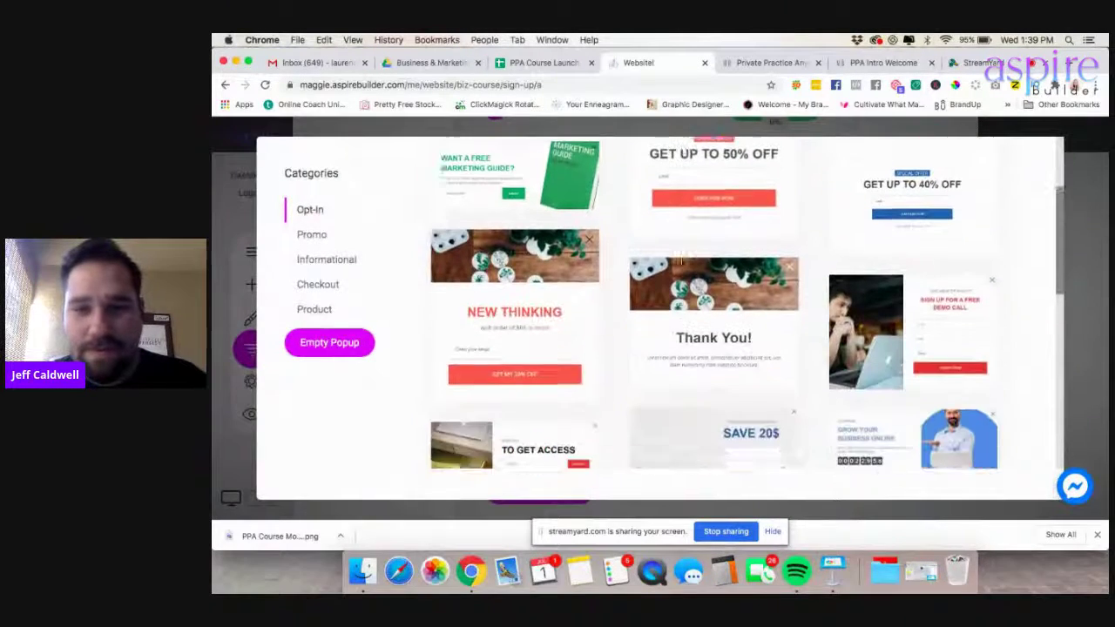
scroll(684, 264, down, 3)
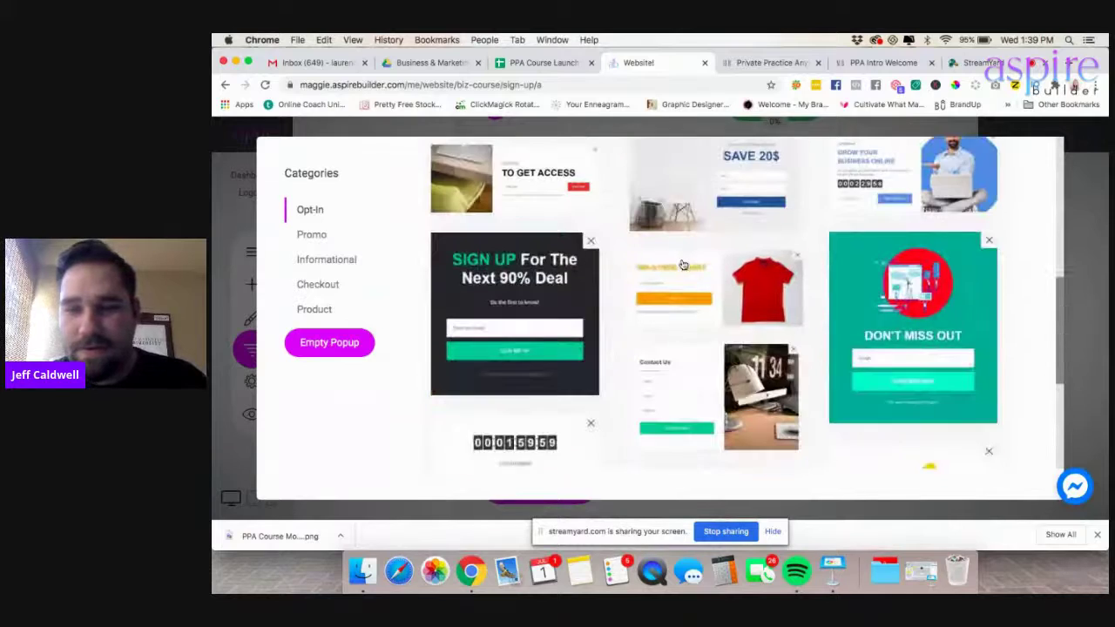
scroll(684, 264, up, 4)
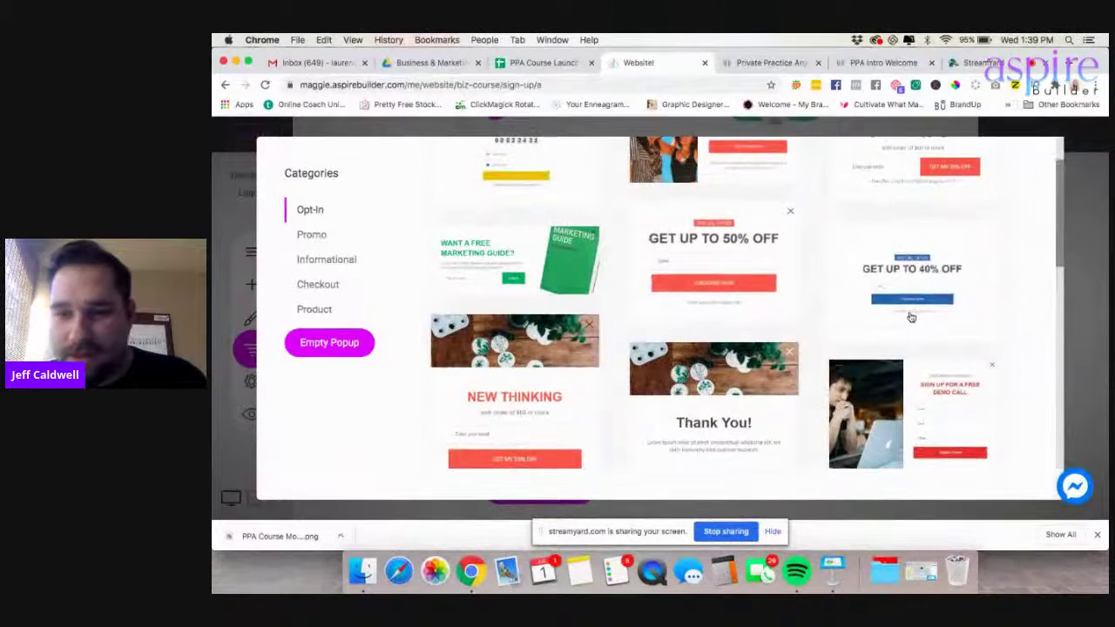
scroll(906, 318, down, 3)
click(878, 322)
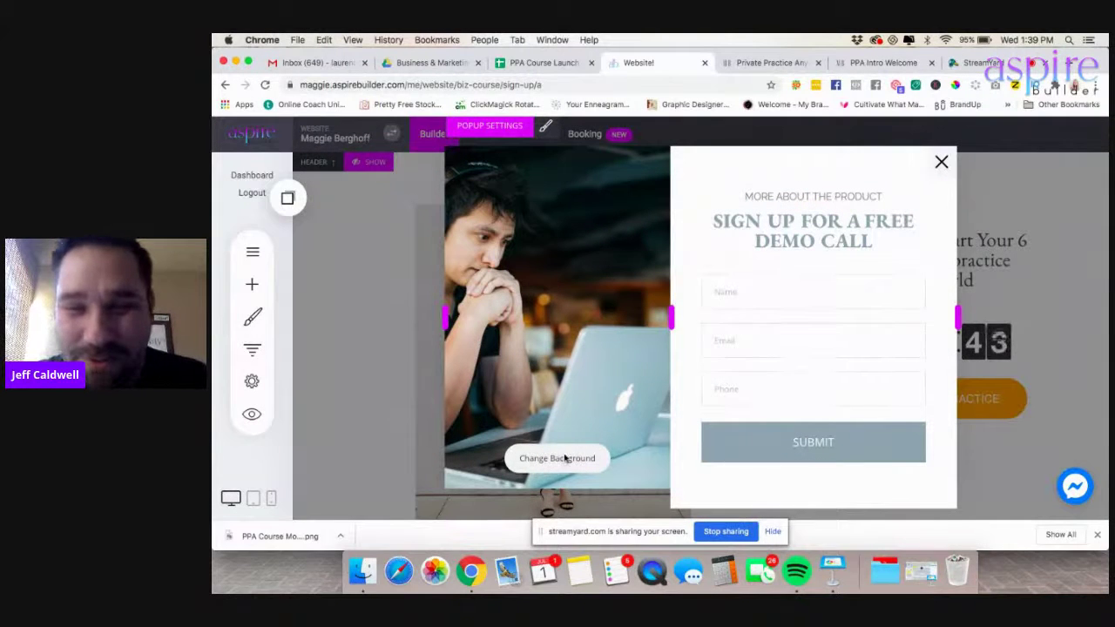
- Replace the popup's background photo with the full-length image of the woman in a white dress against a light grey wall
click(564, 459)
click(681, 285)
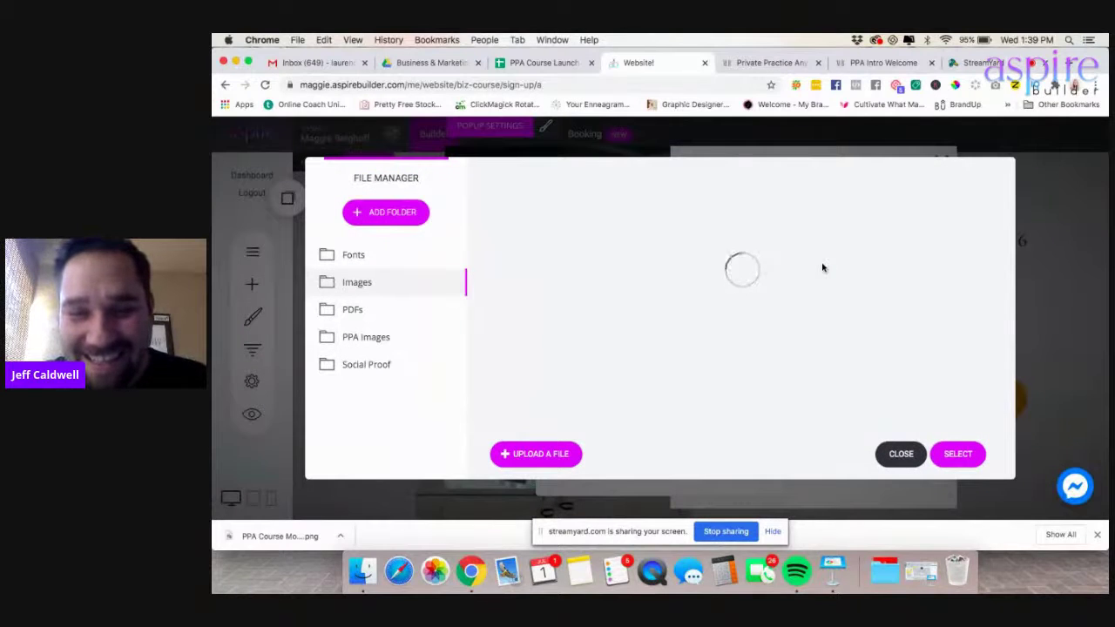
scroll(729, 313, down, 10)
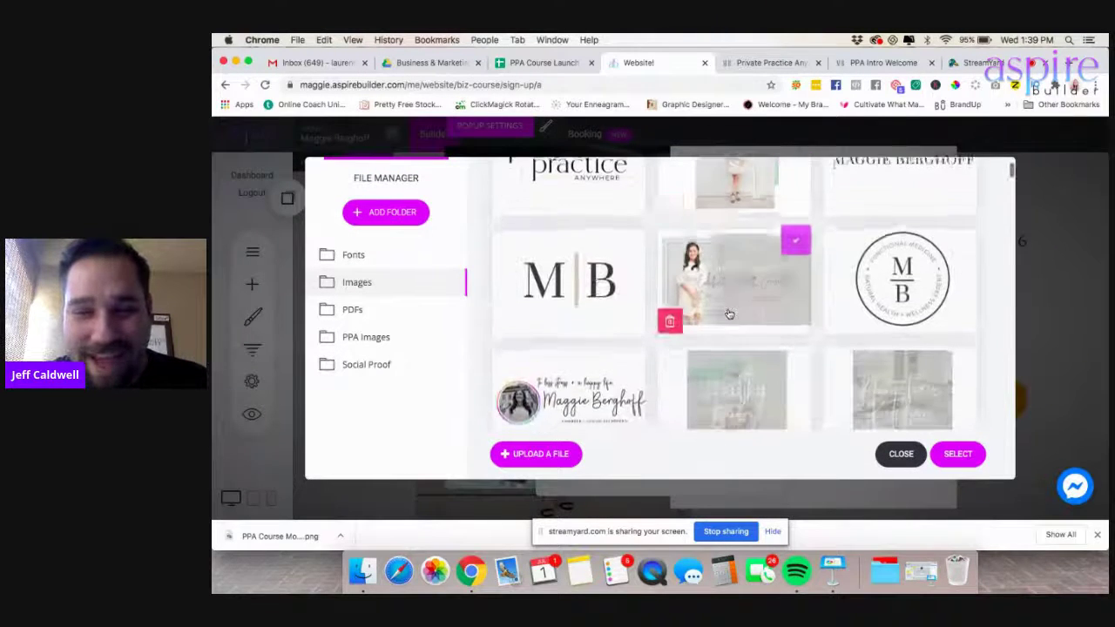
scroll(729, 314, down, 1)
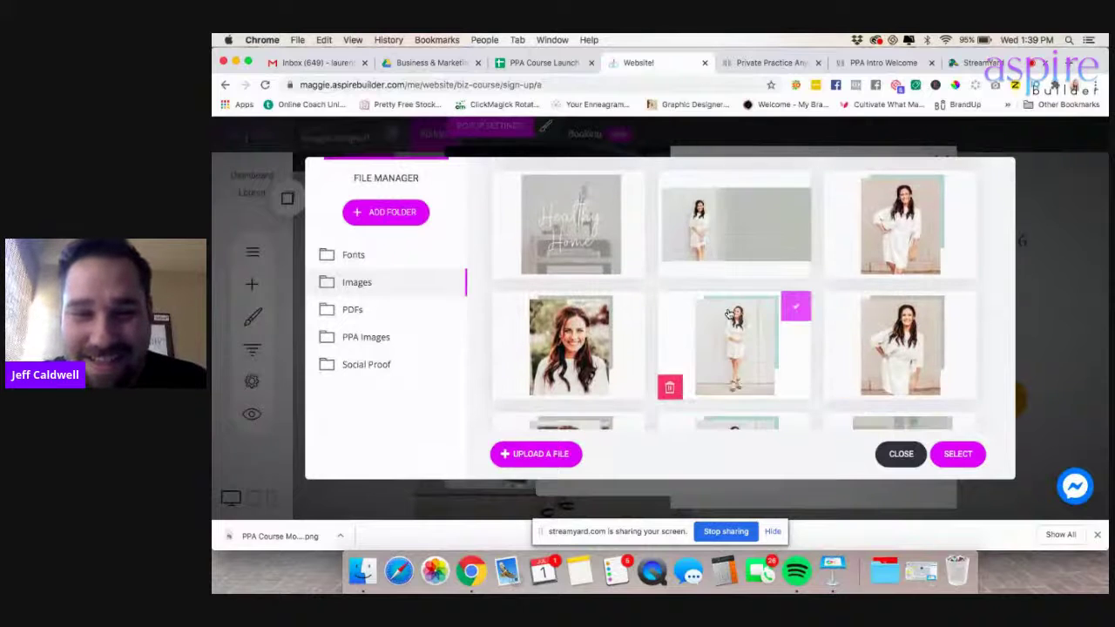
scroll(729, 314, down, 10)
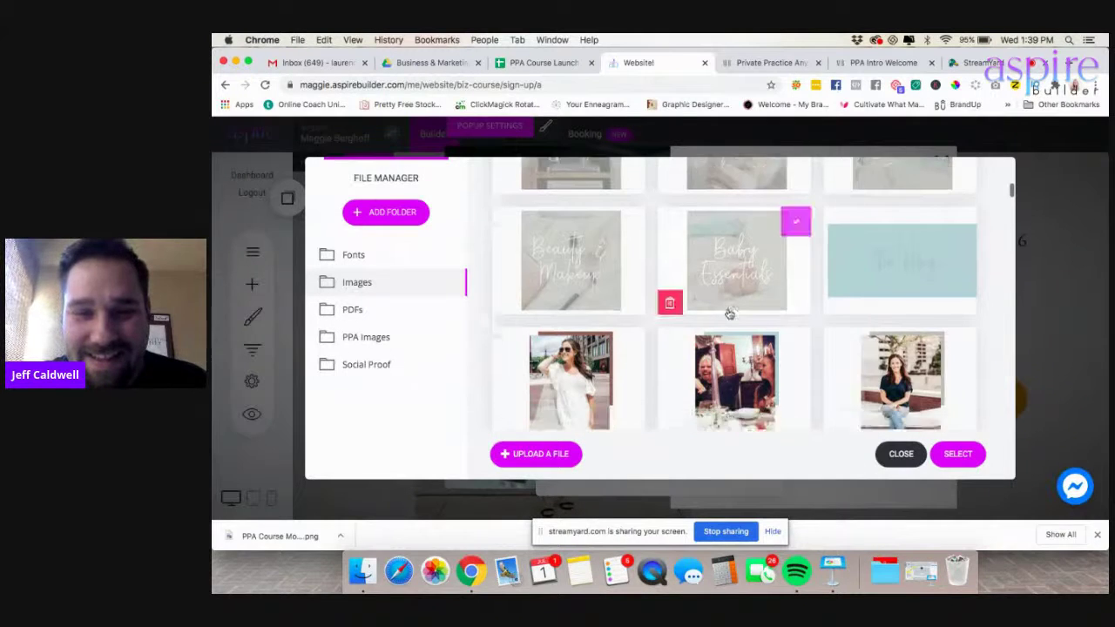
scroll(729, 313, down, 5)
scroll(729, 313, down, 3)
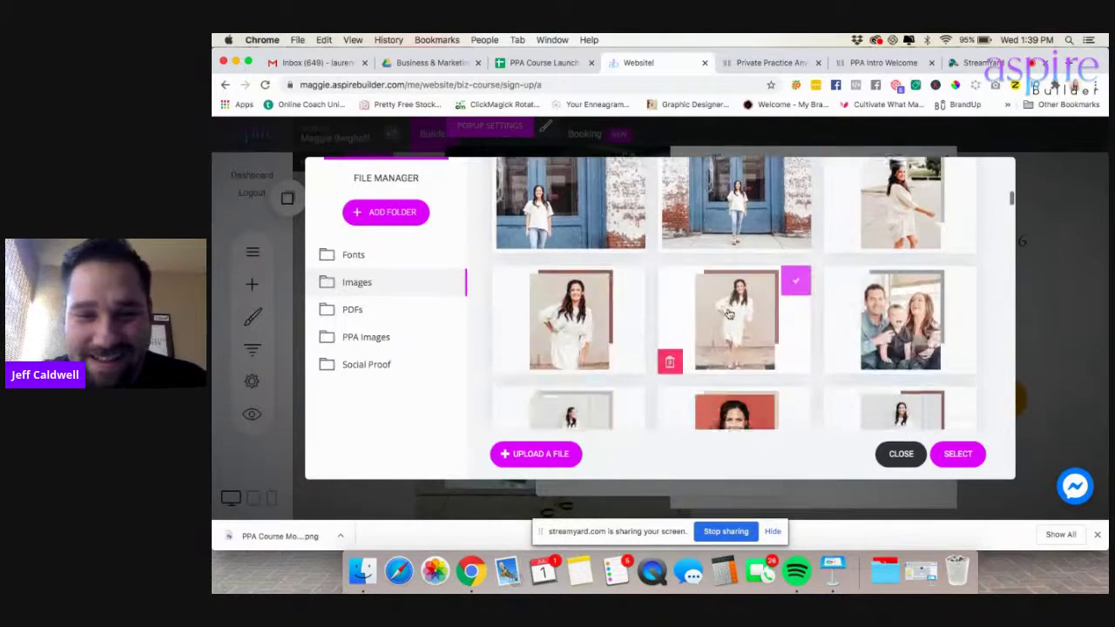
scroll(729, 313, down, 5)
scroll(729, 313, down, 4)
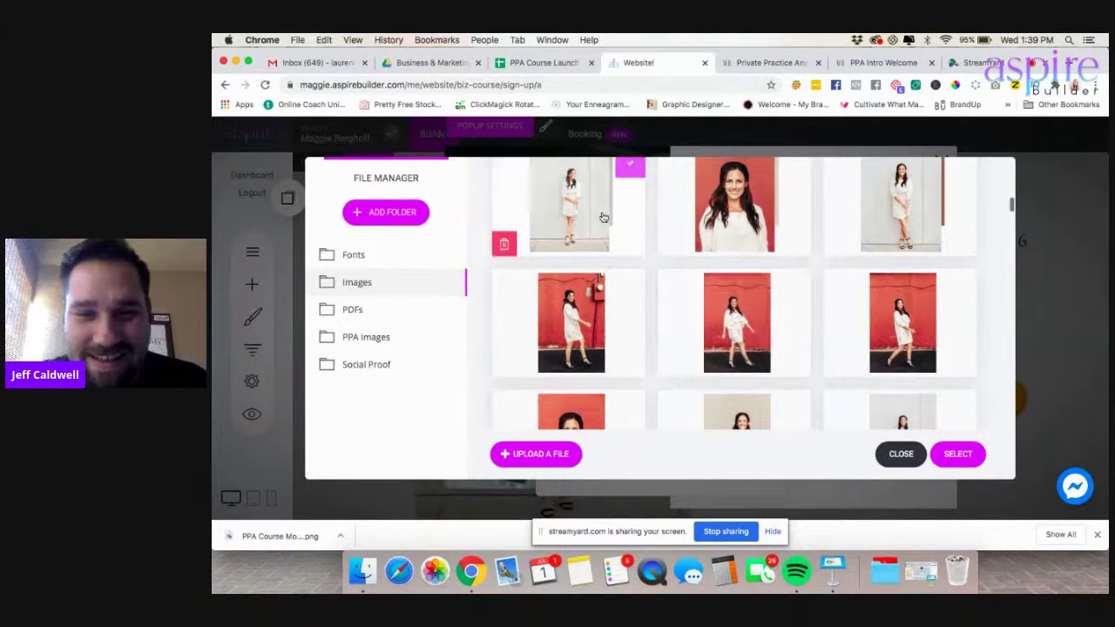
click(635, 252)
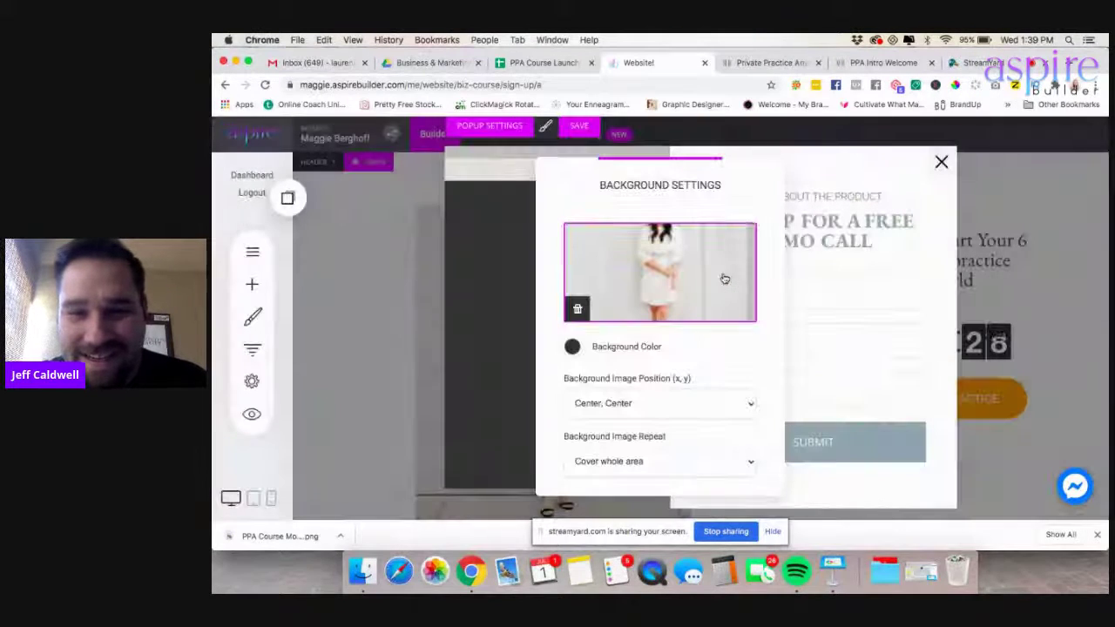
click(807, 308)
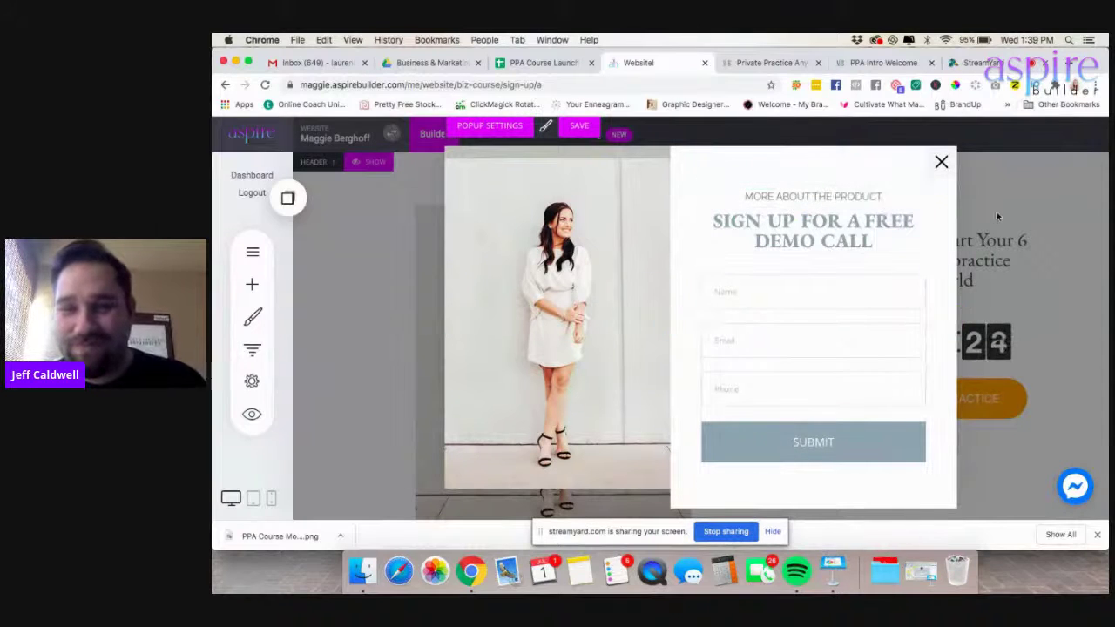
- Change the popup heading to "SIGN UP FOR THE LIVE TRAINING" and save the popup
click(819, 231)
click(806, 225)
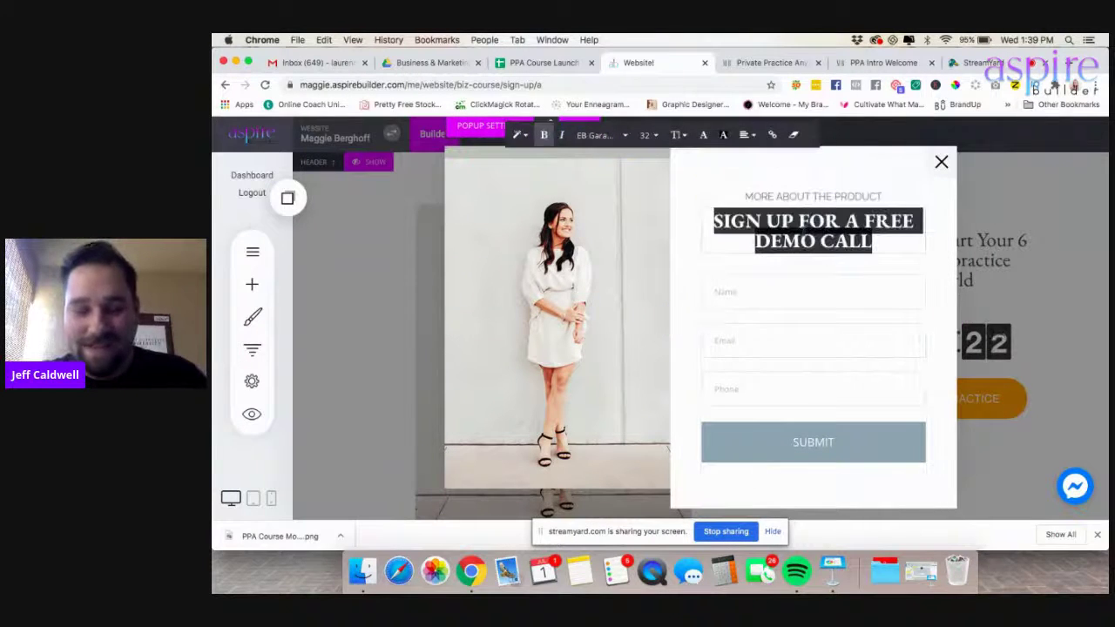
text(SIGN UP FOR)
key(BackSpace)
text(OR T)
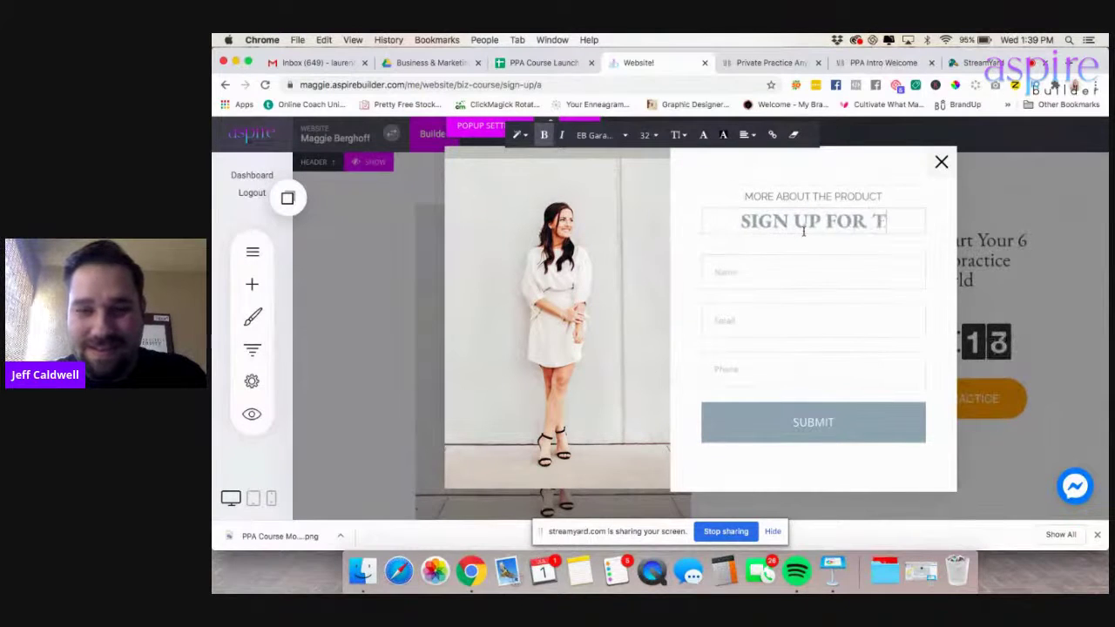
text(HE LIVE TRA)
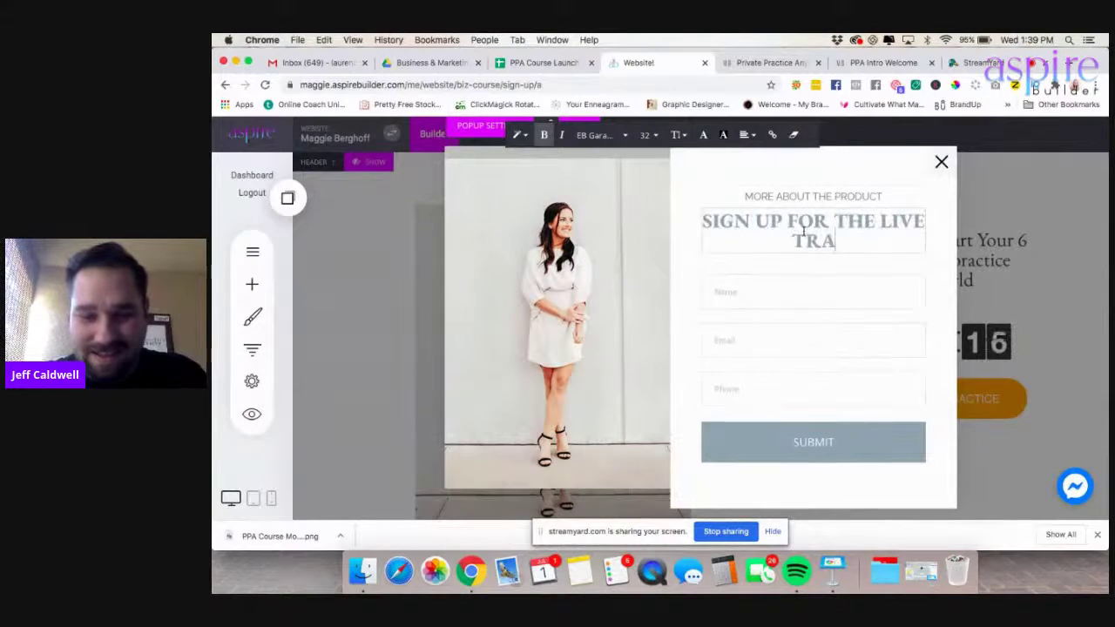
text(ING)
key(BackSpace)
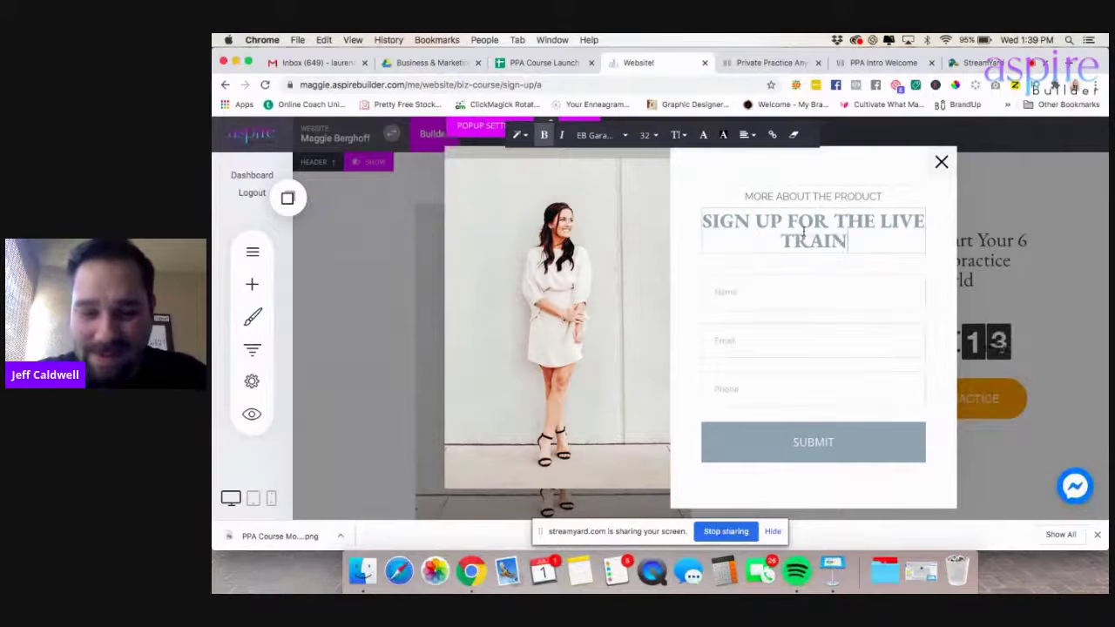
click(949, 240)
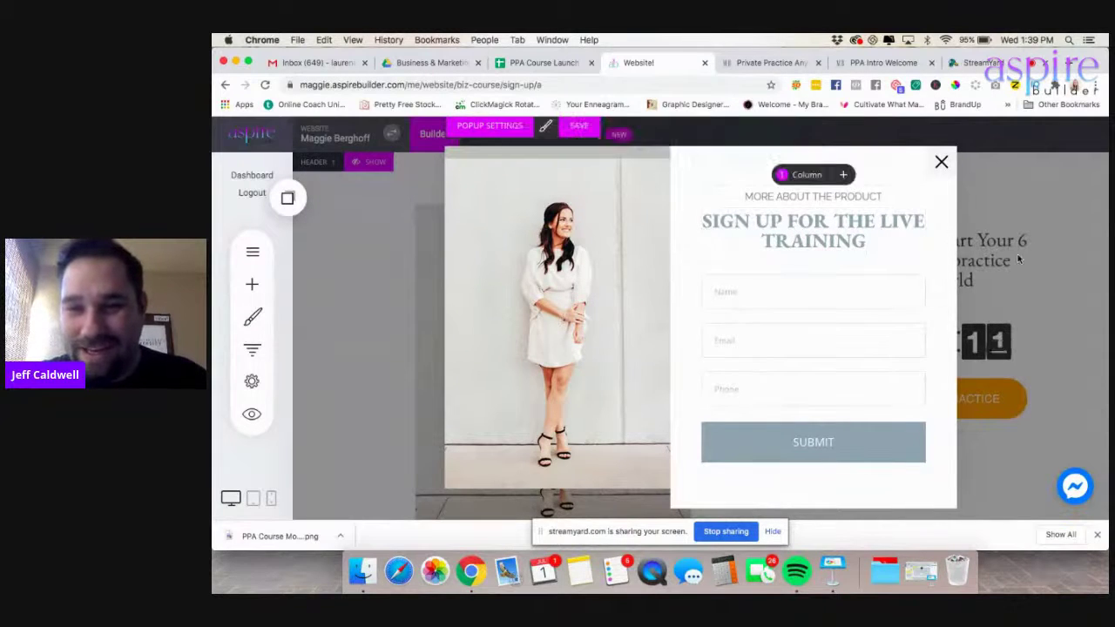
click(586, 128)
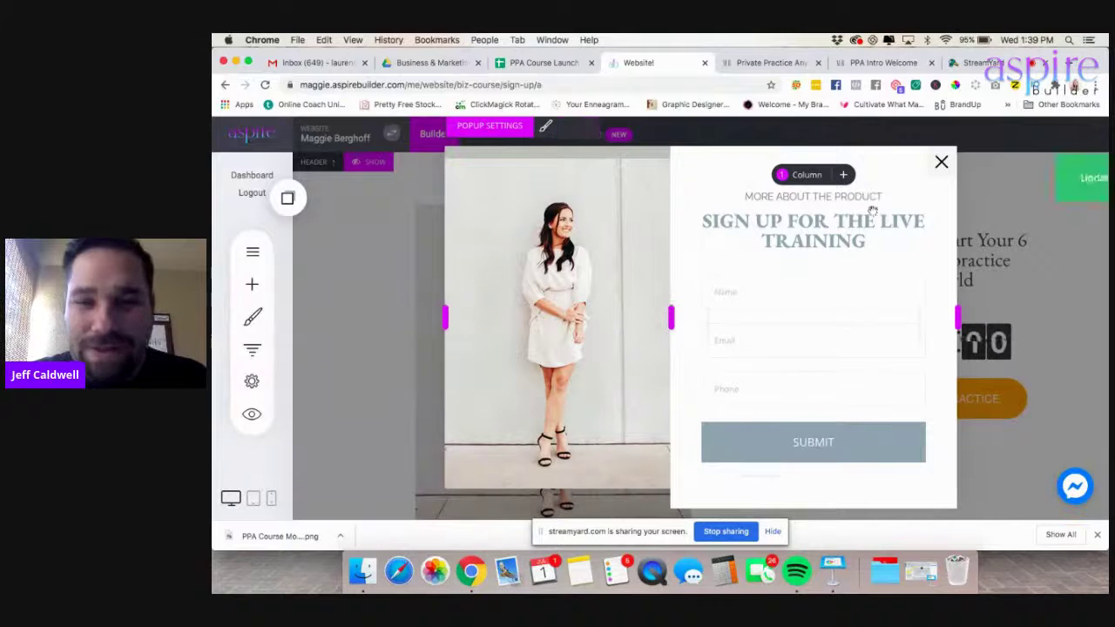
- Copy the countdown from the sign-up page and place it in the new popup between the heading and the form fields
click(942, 164)
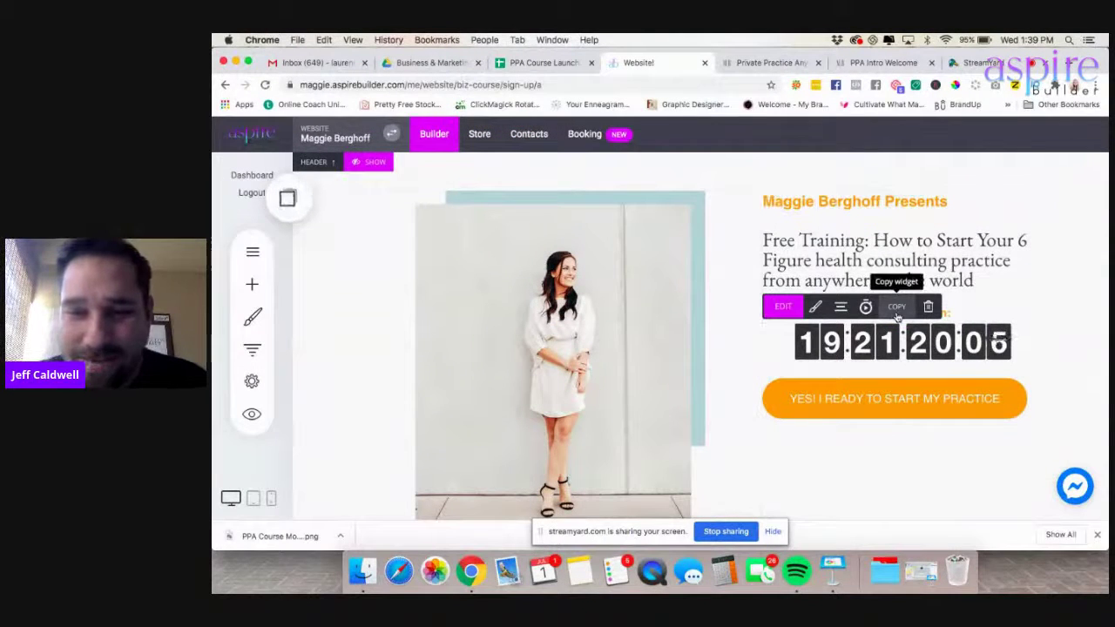
click(251, 348)
scroll(599, 344, down, 5)
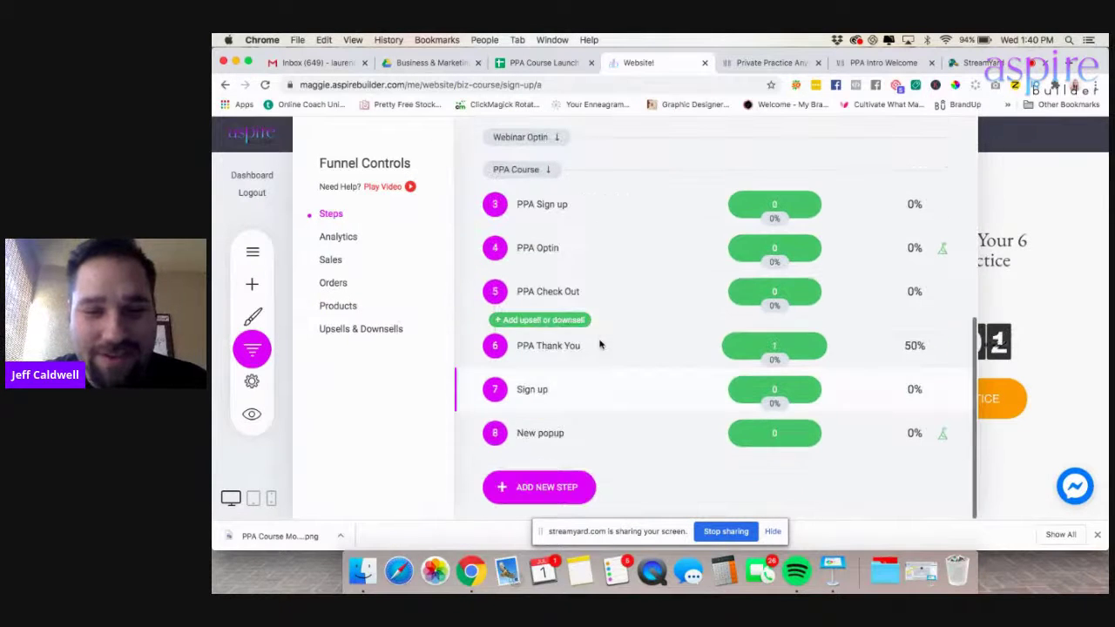
click(535, 441)
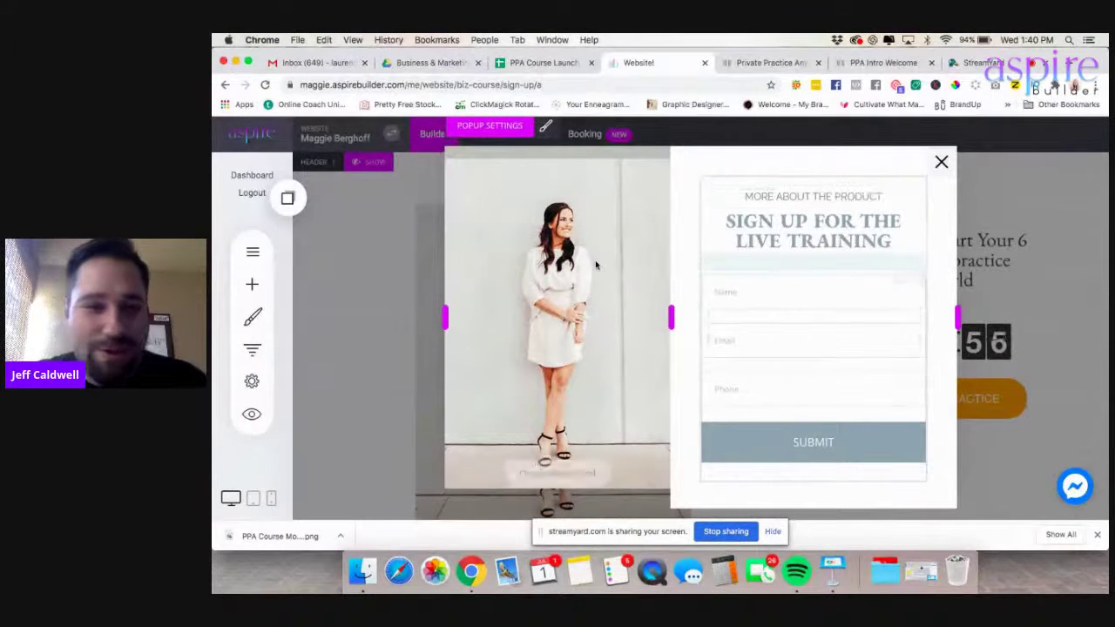
click(288, 199)
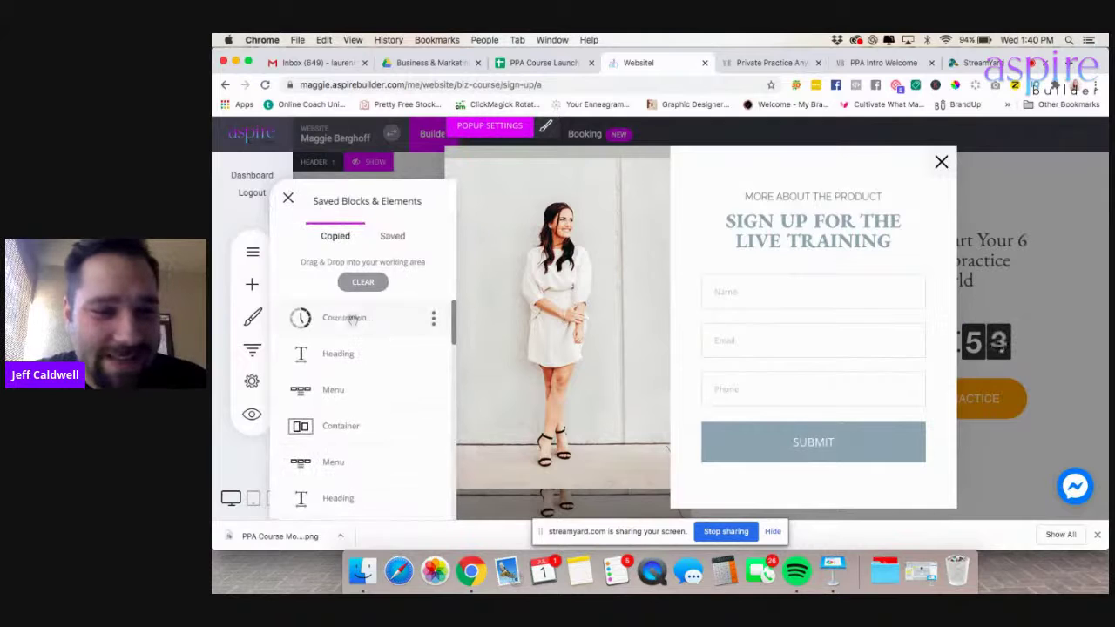
drag(351, 319, 811, 259)
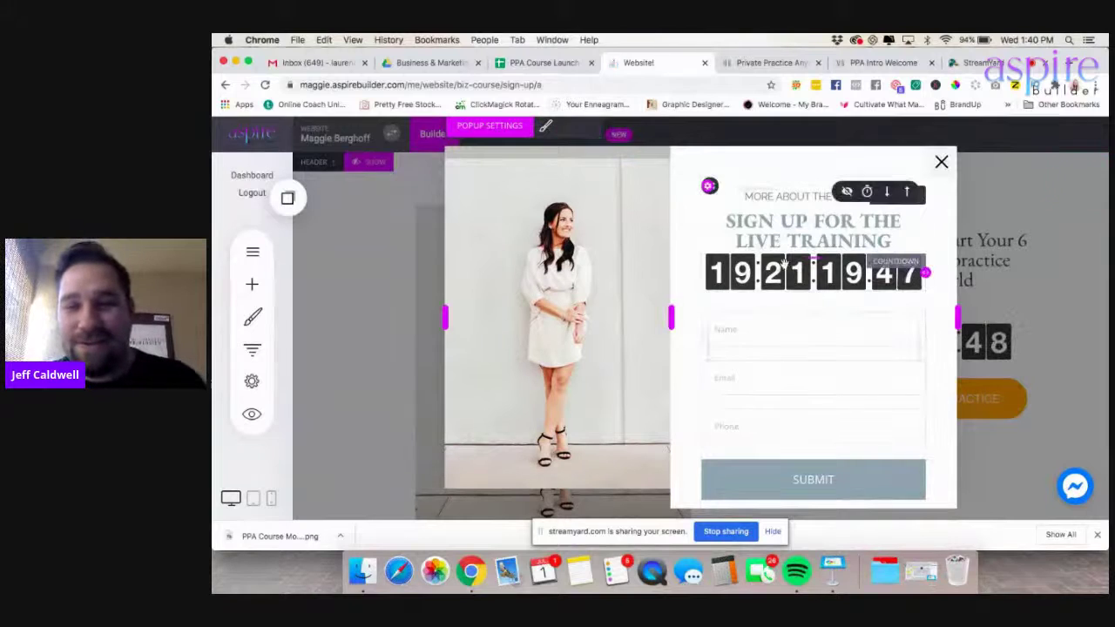
- Change the small line above the popup heading to "SAVE YOUR SEAT NOW" and save the popup
click(765, 200)
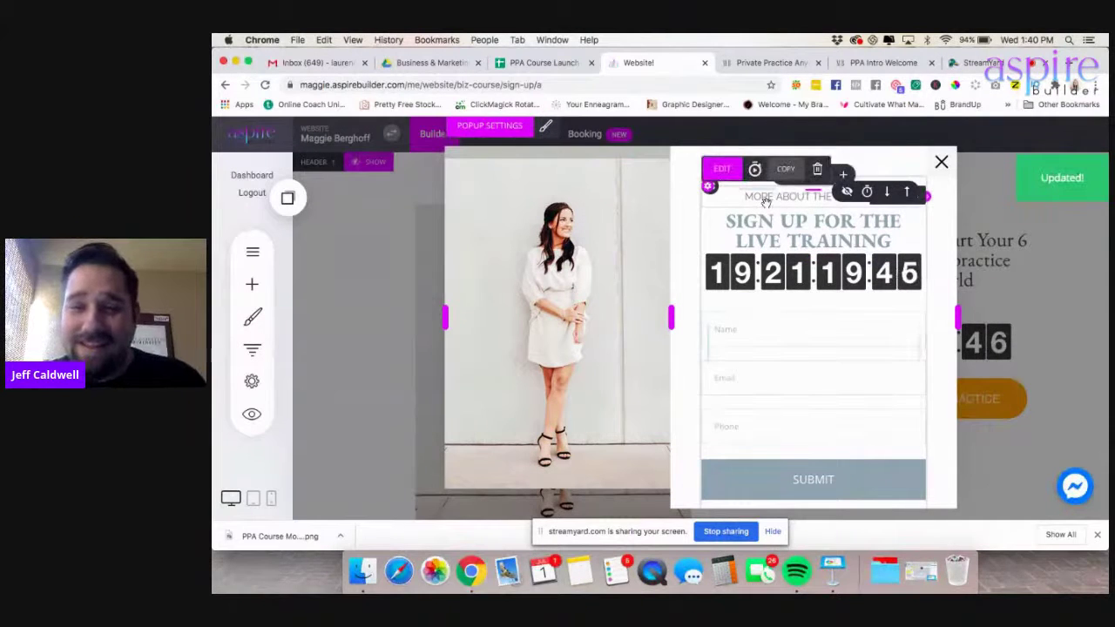
click(765, 200)
text(JOIN)
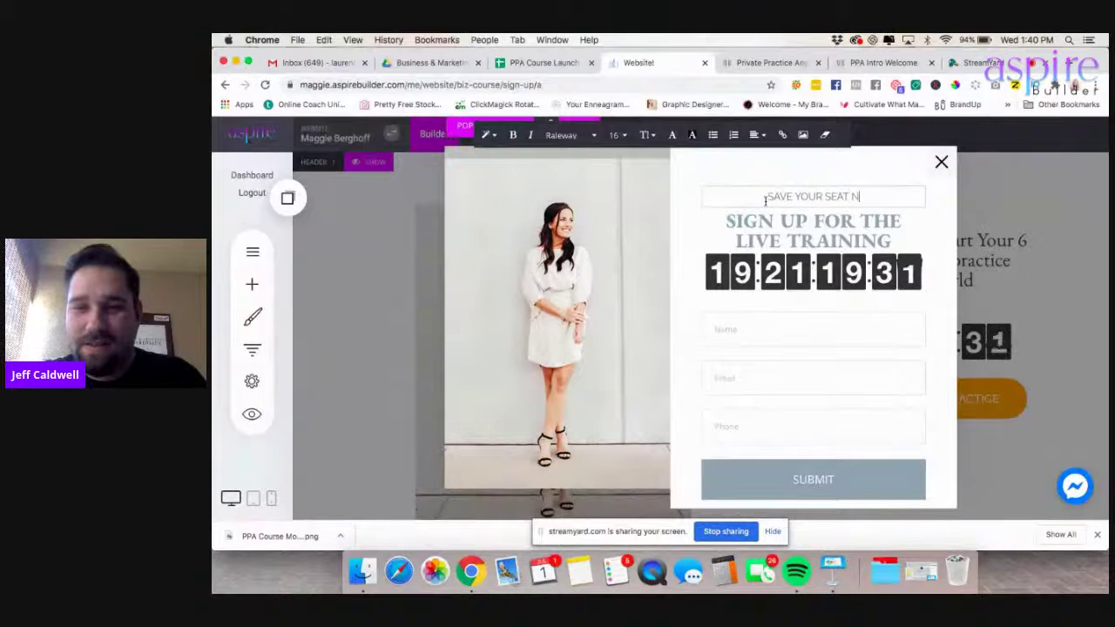
click(680, 280)
click(578, 129)
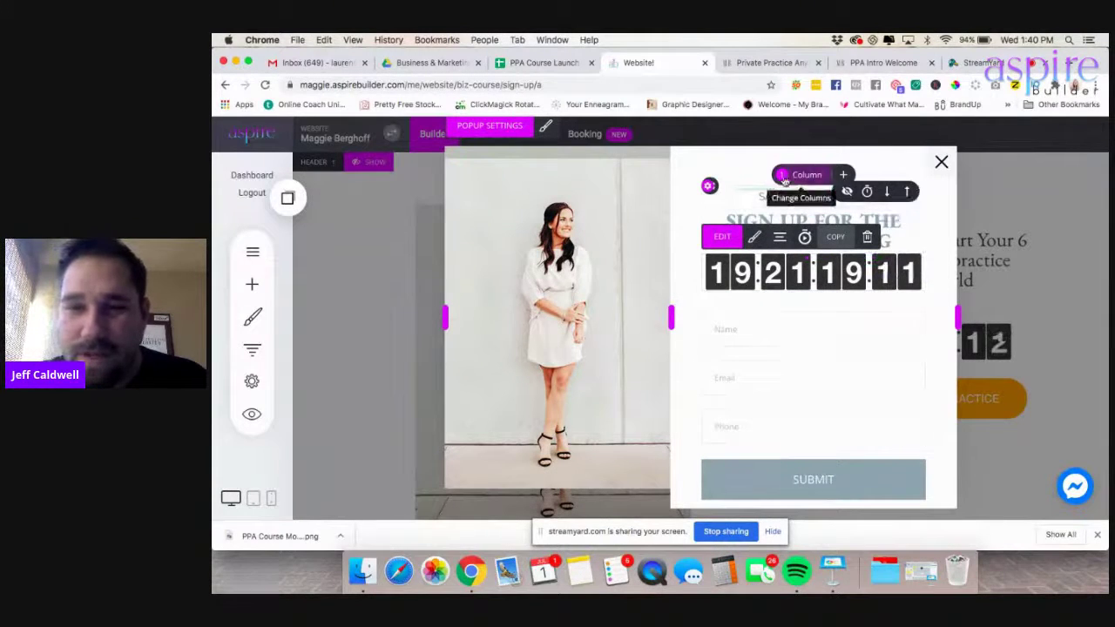
- Reduce the spacing above the popup text slightly, set the popup countdown's size to 26px, and save the popup
drag(757, 171, 756, 165)
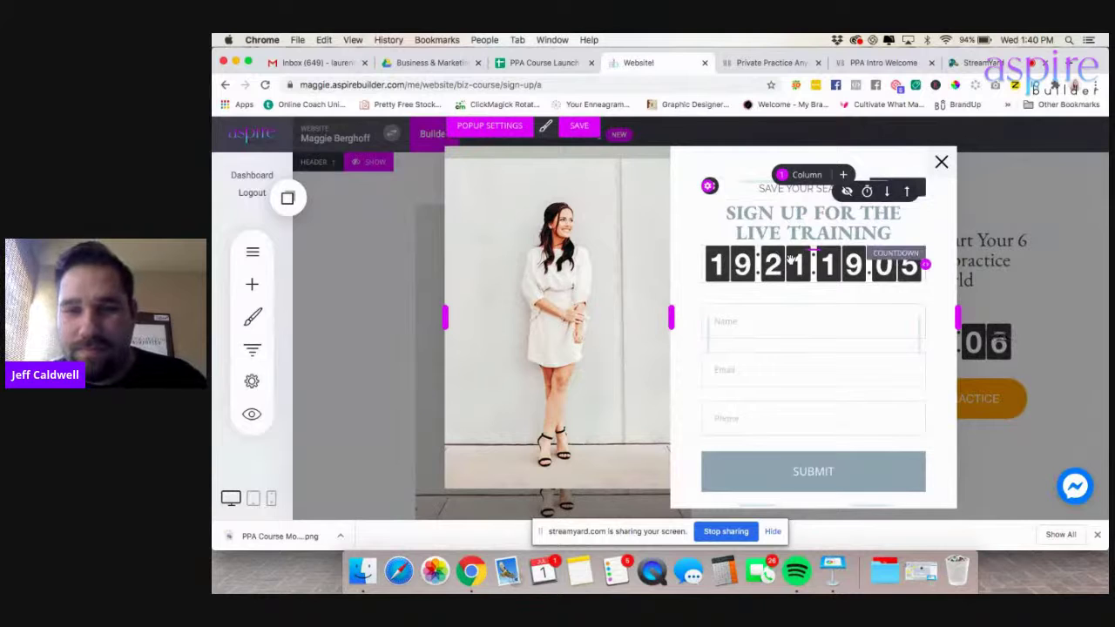
mouse_move(741, 257)
click(749, 248)
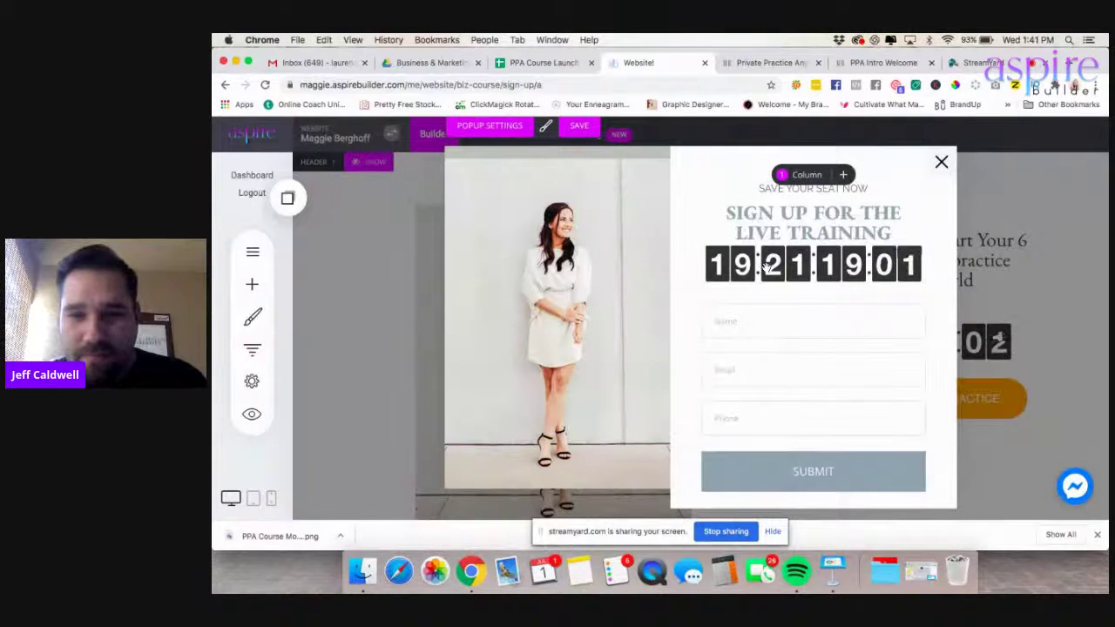
click(754, 233)
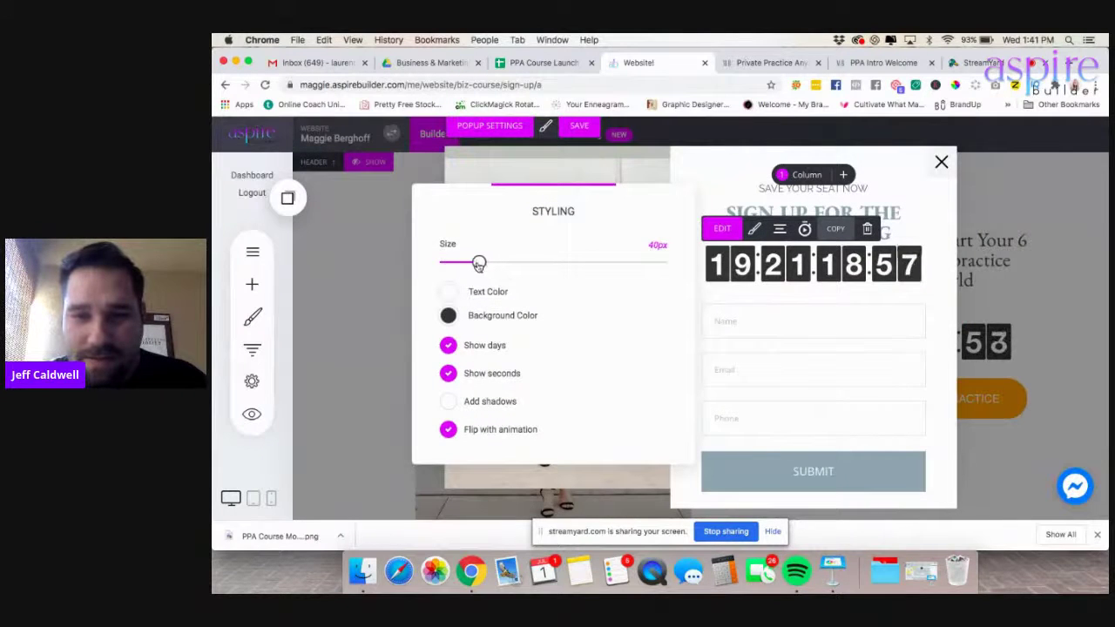
drag(474, 263, 454, 263)
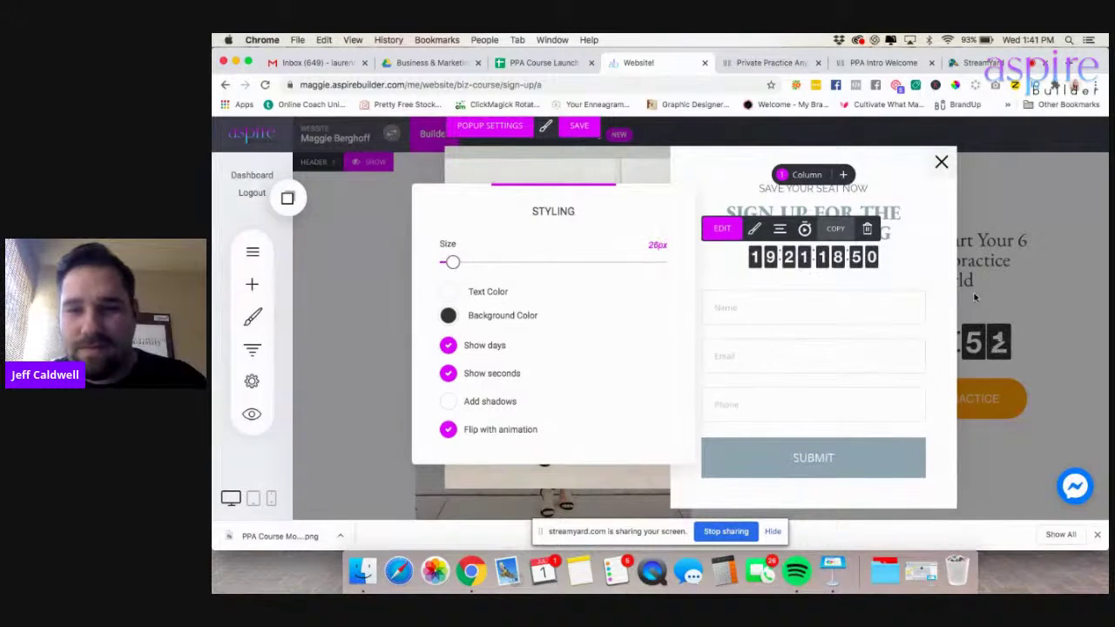
click(918, 277)
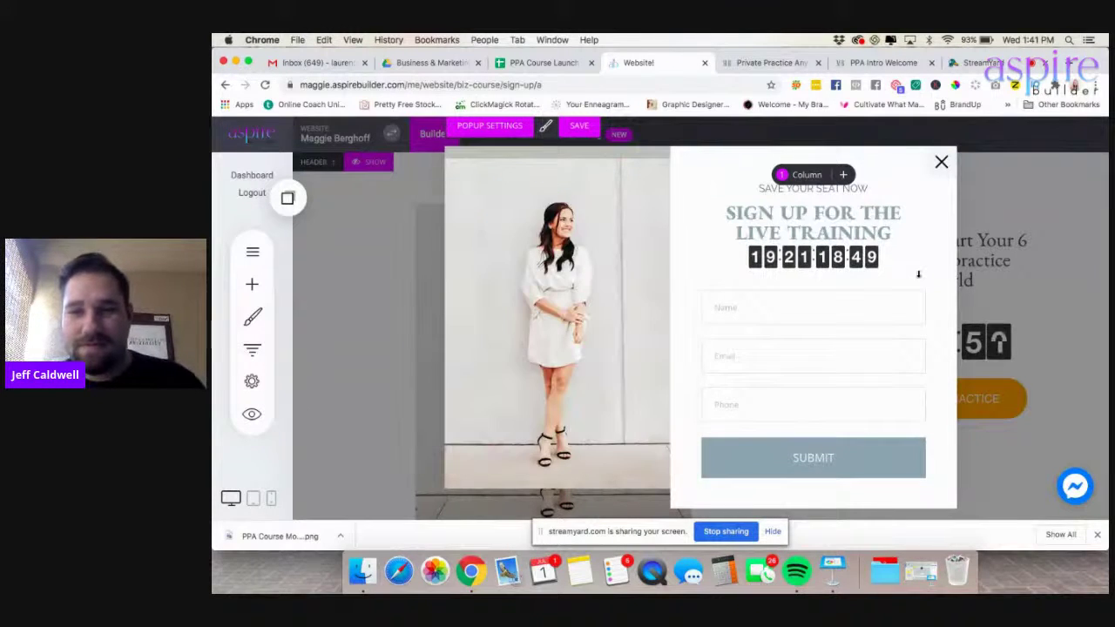
click(579, 129)
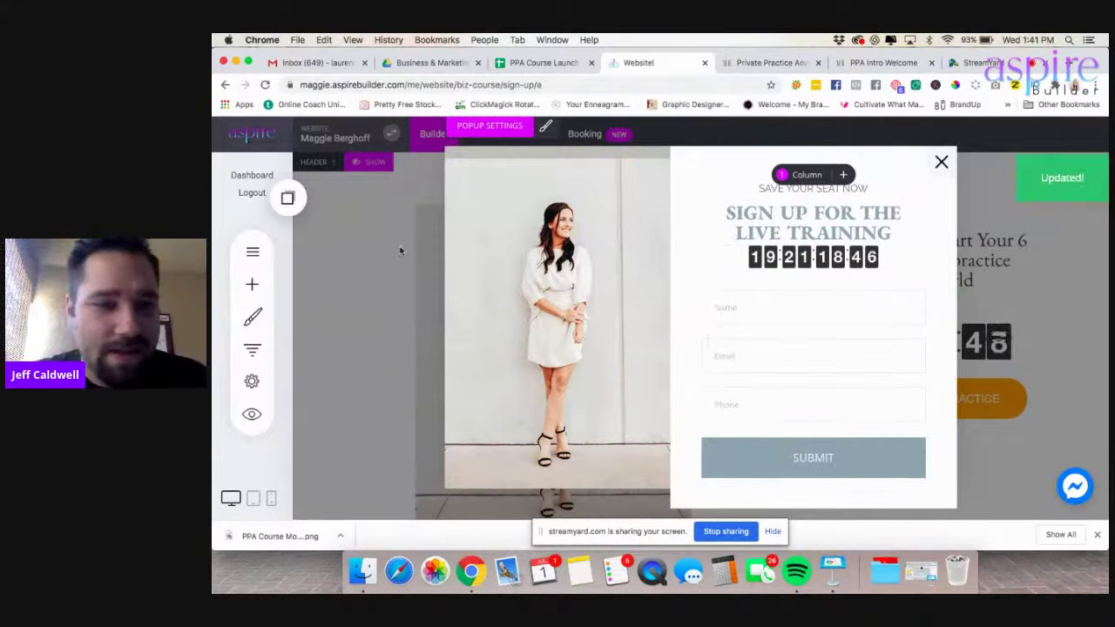
- Reorder the funnel steps, moving Sign up under the Webinar Signup label and New popup under Webinar Optin
click(941, 162)
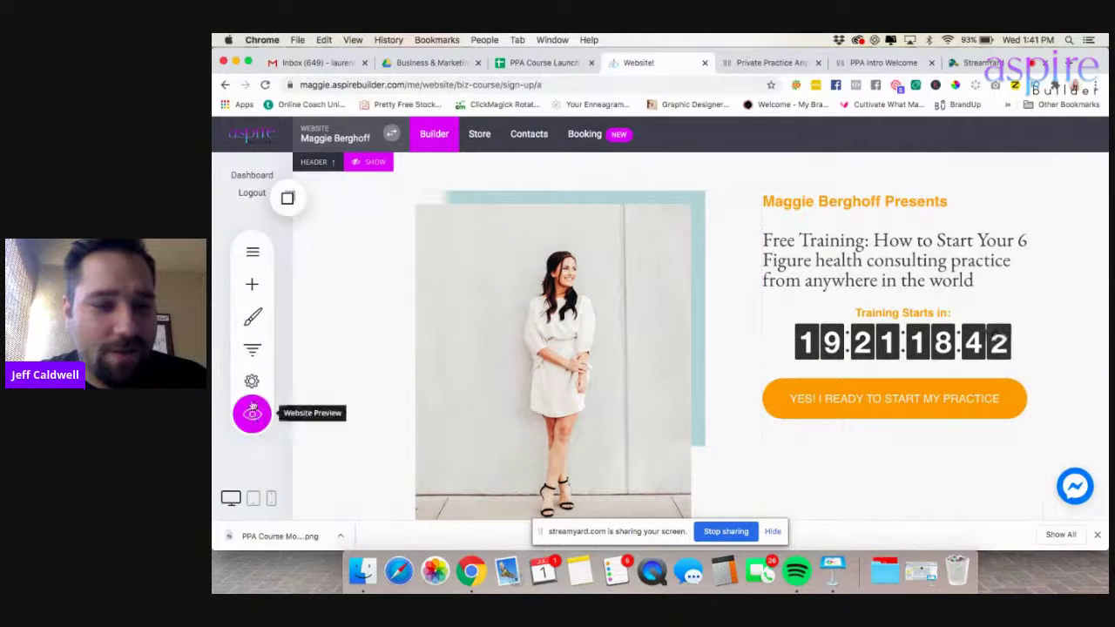
click(251, 347)
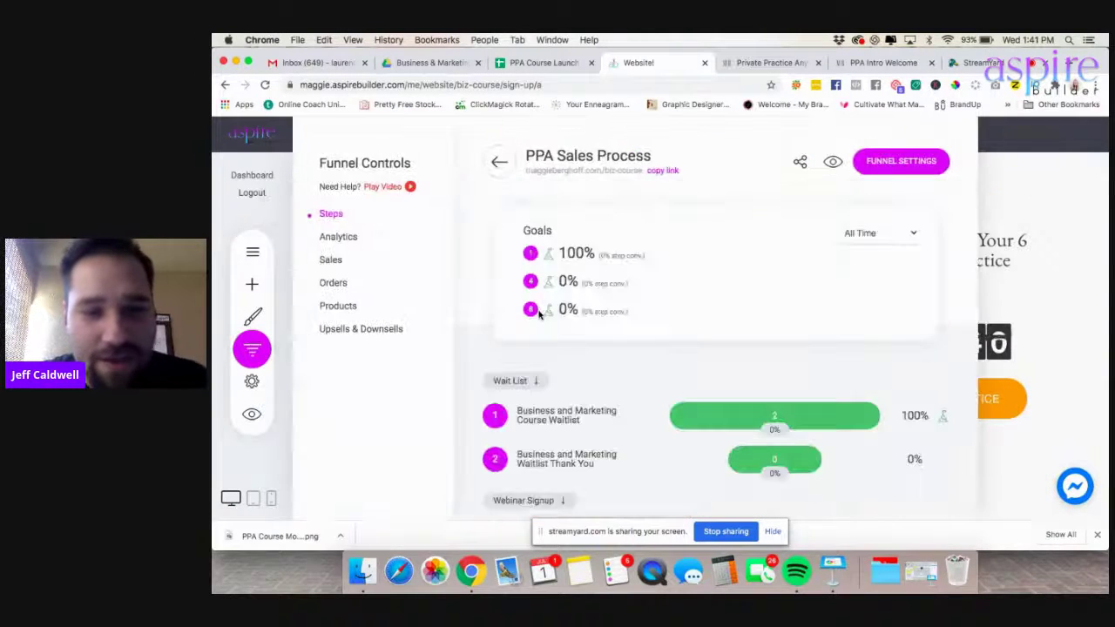
scroll(538, 315, down, 5)
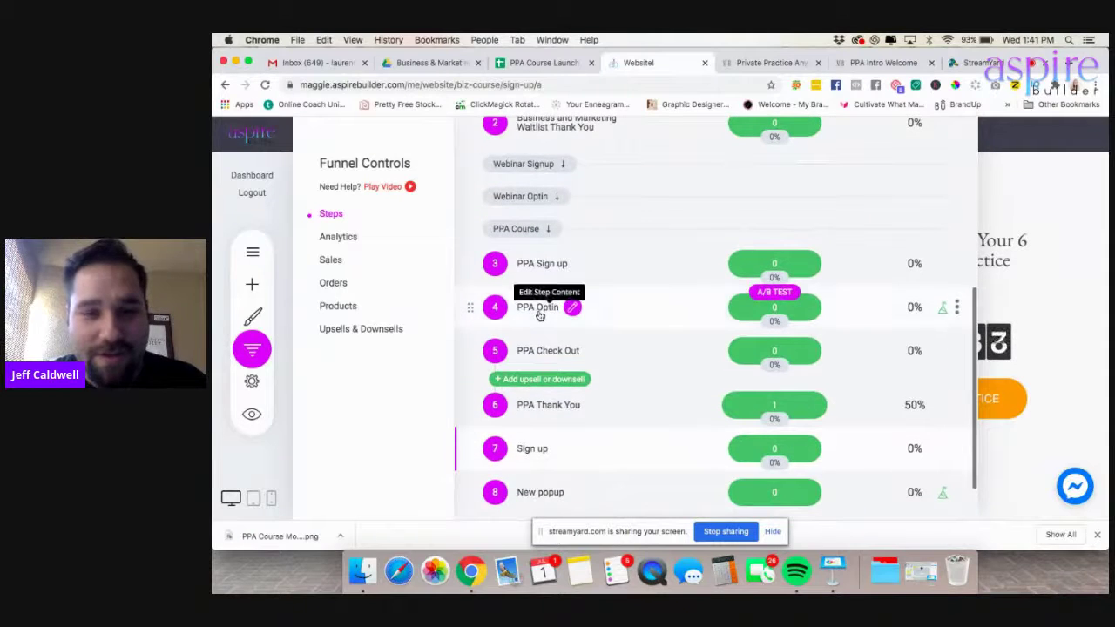
drag(471, 448, 514, 209)
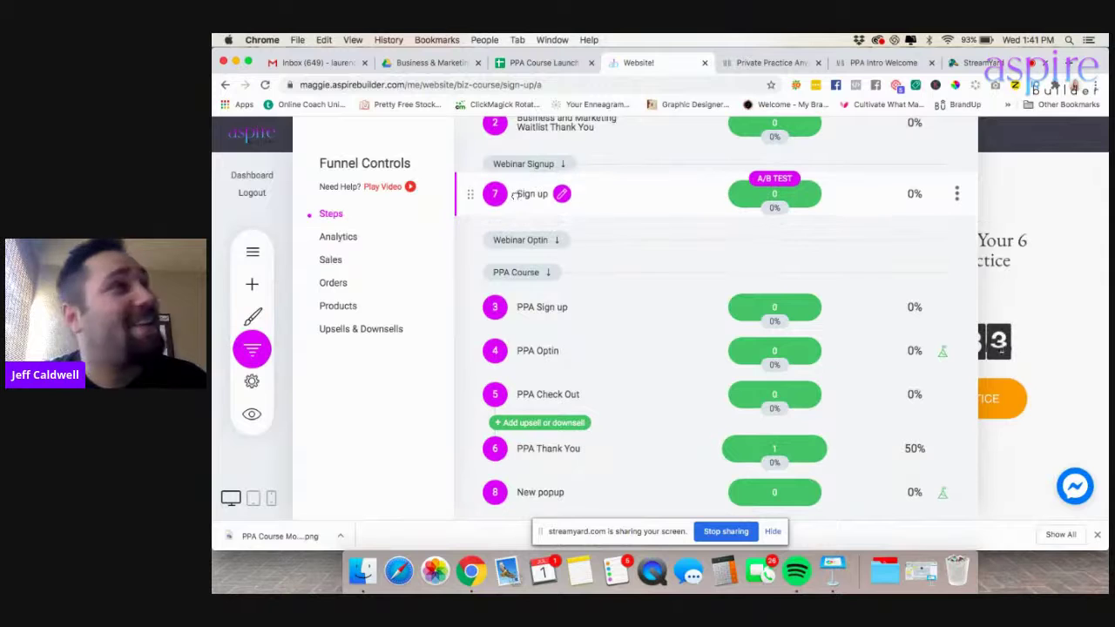
drag(472, 492, 490, 273)
scroll(558, 268, down, 2)
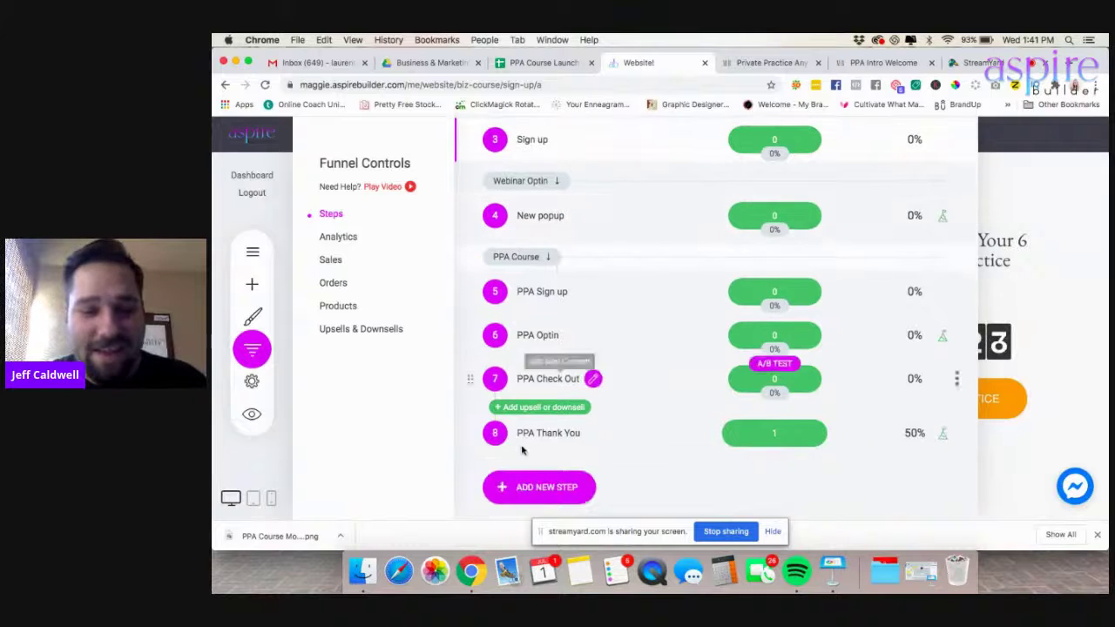
- Start adding a page step to the funnel and browse the Webinars category for a suitable template
click(526, 485)
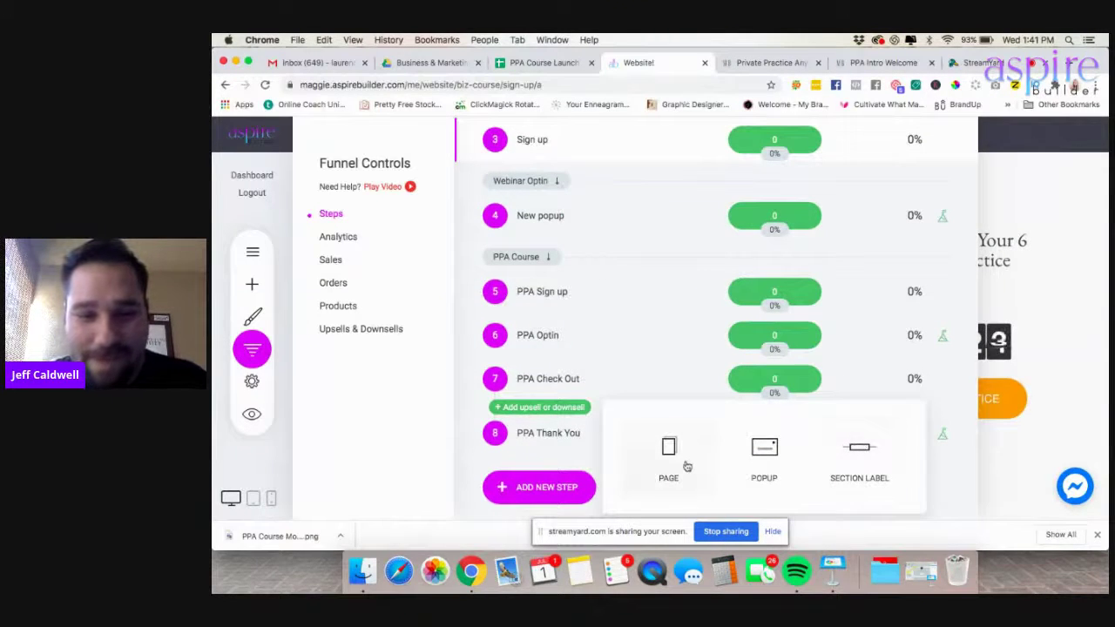
click(691, 466)
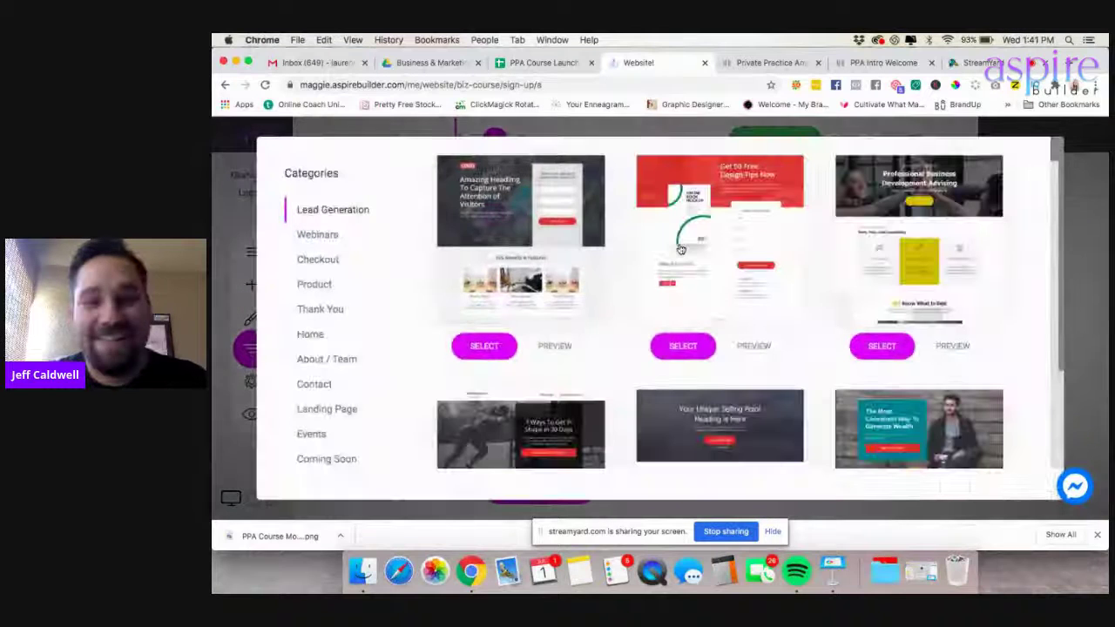
click(317, 235)
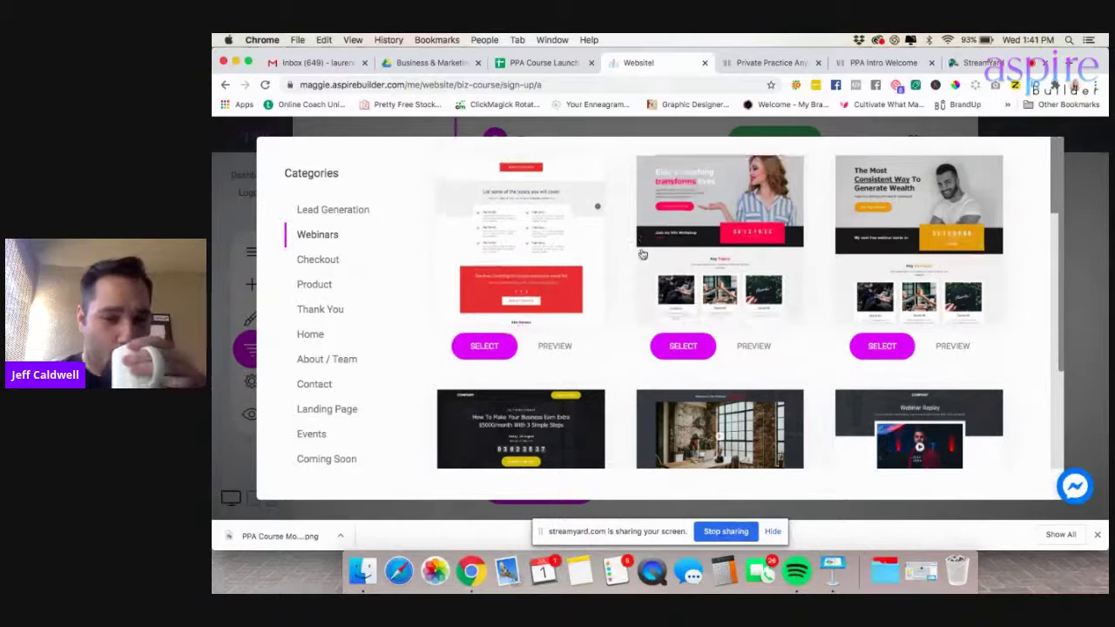
scroll(643, 254, down, 3)
scroll(642, 255, down, 4)
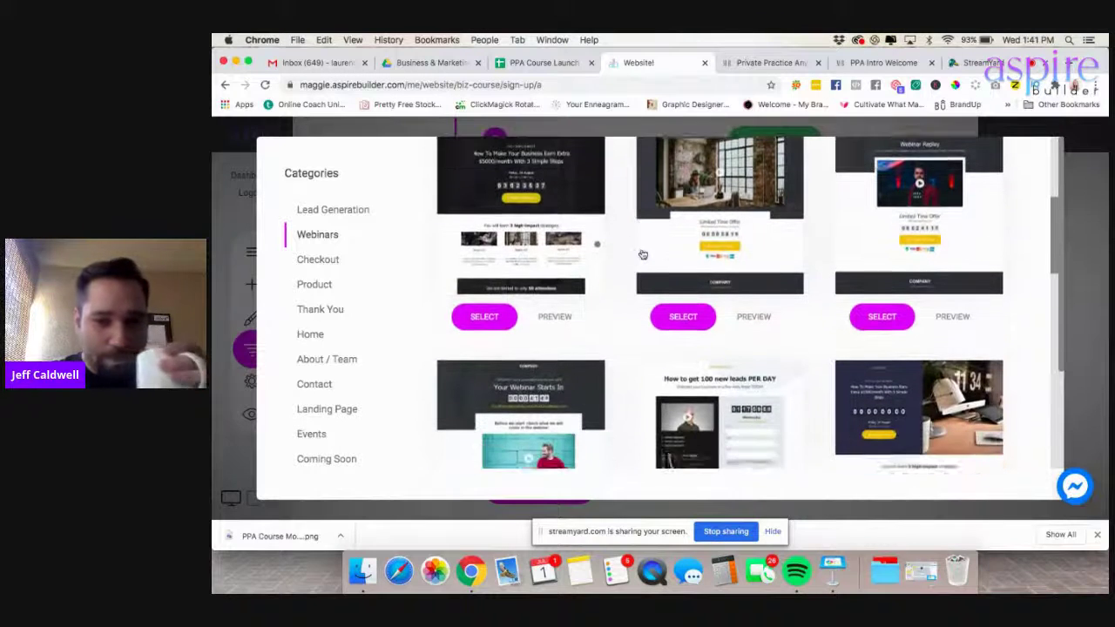
scroll(641, 253, down, 4)
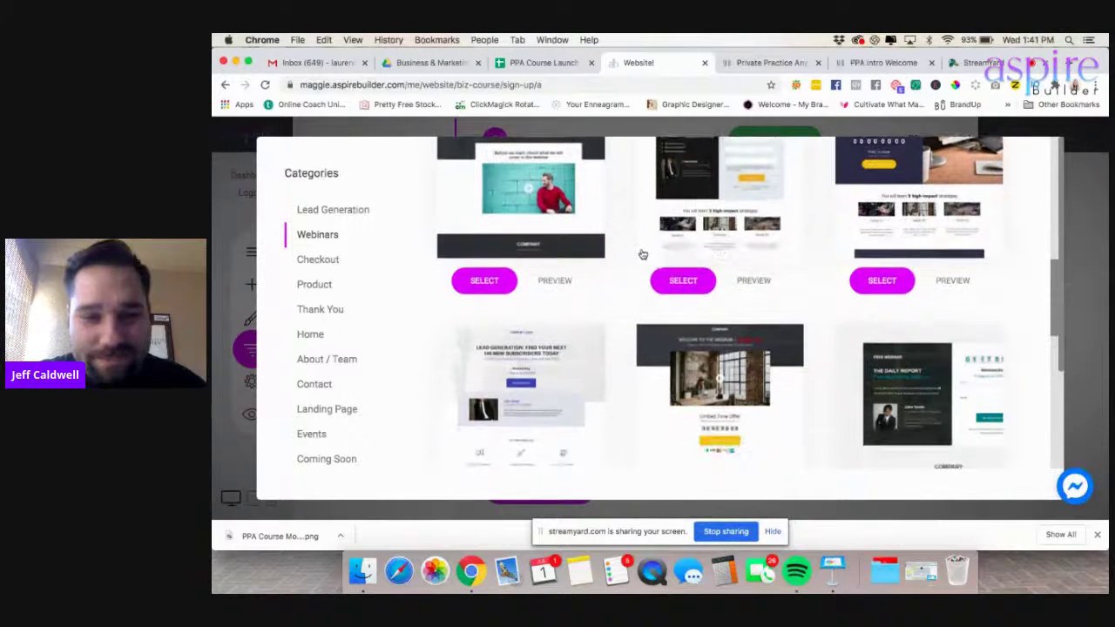
scroll(641, 255, up, 2)
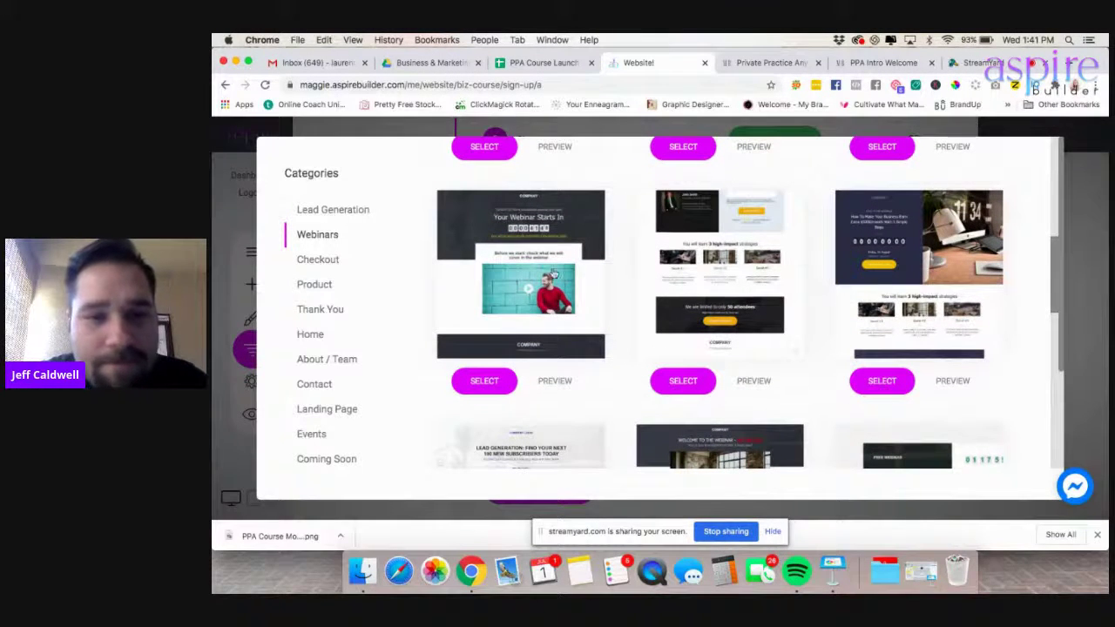
- Browse the Webinars templates and choose the "Your Webinar Starts In" countdown template for the new page
scroll(547, 272, down, 3)
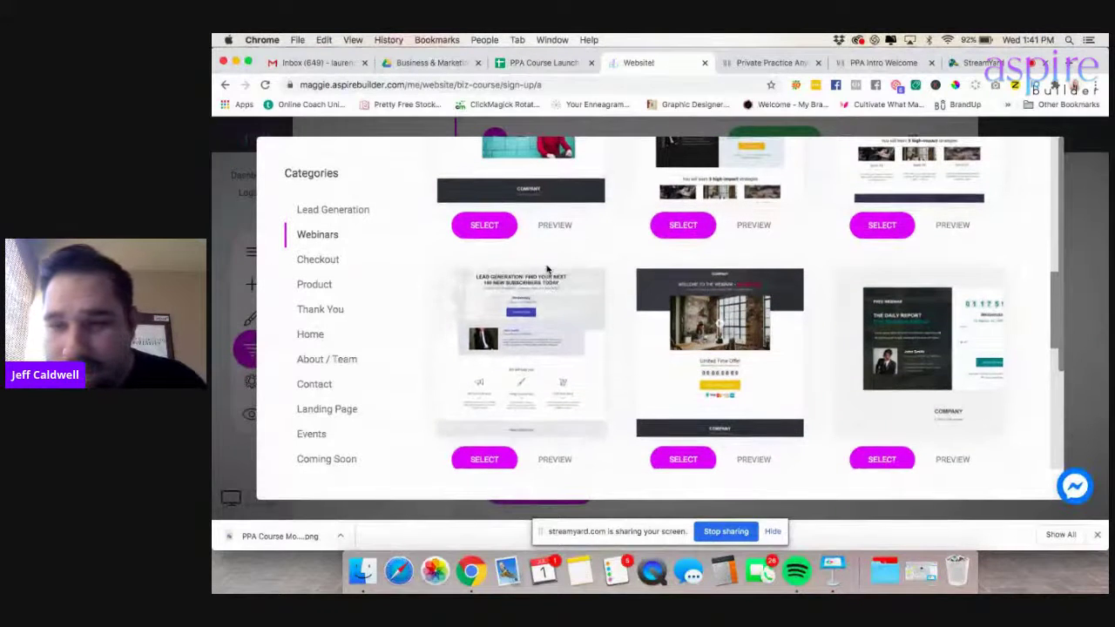
scroll(547, 270, down, 3)
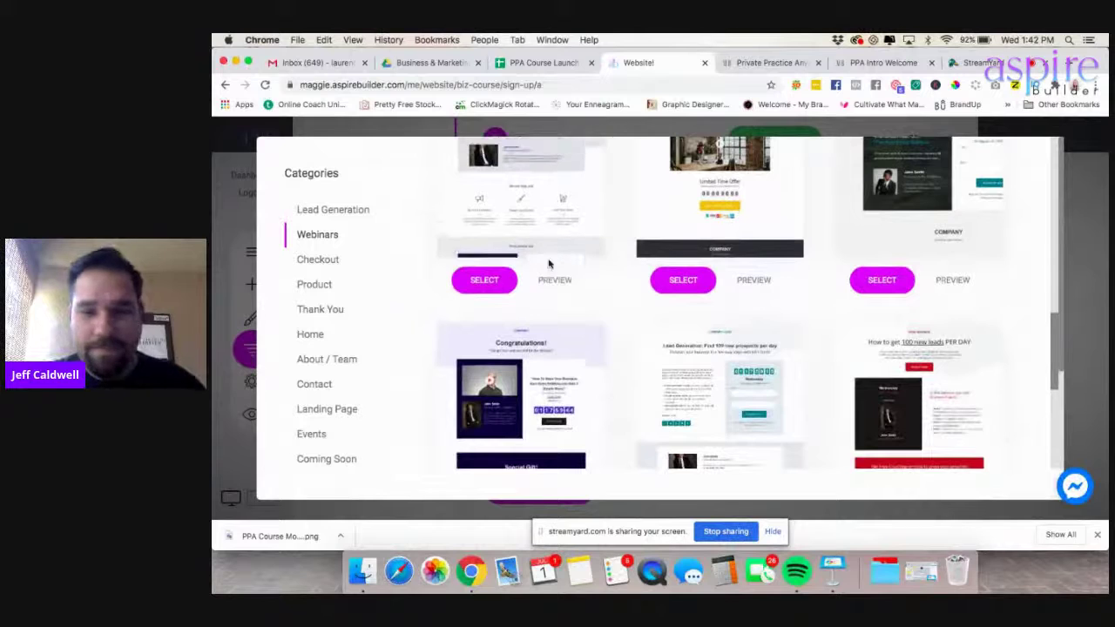
scroll(523, 218, up, 3)
scroll(554, 218, up, 3)
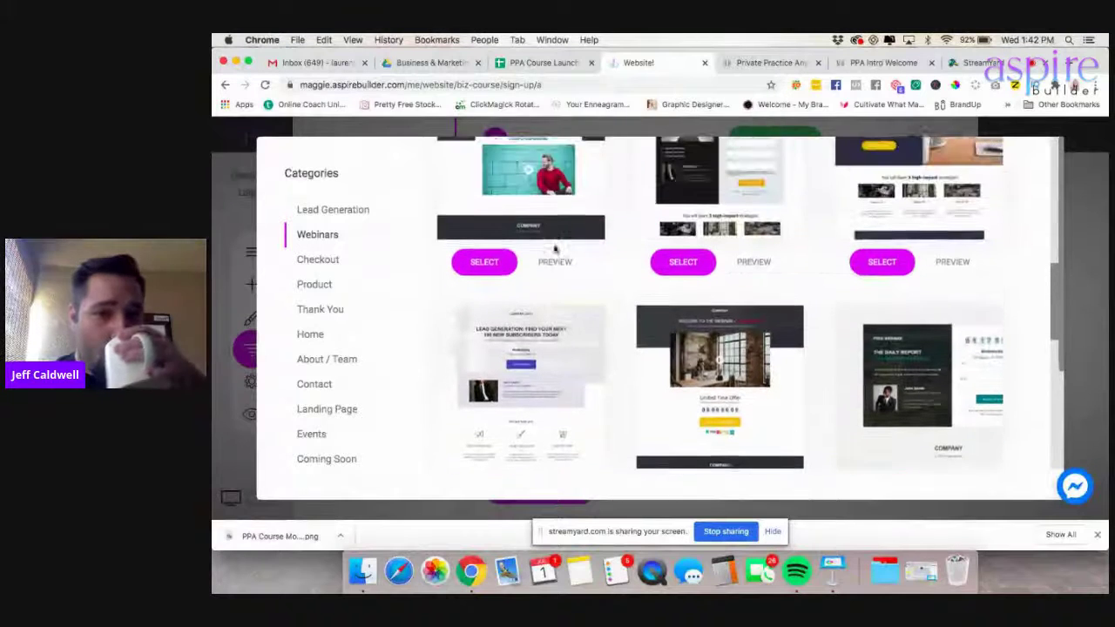
scroll(554, 250, up, 2)
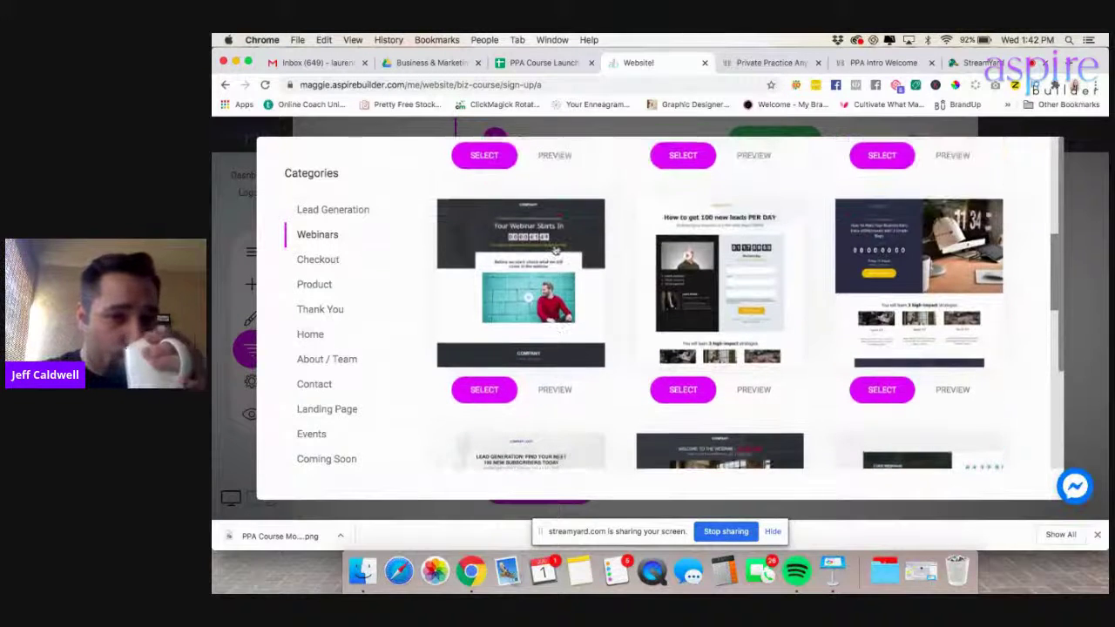
click(514, 273)
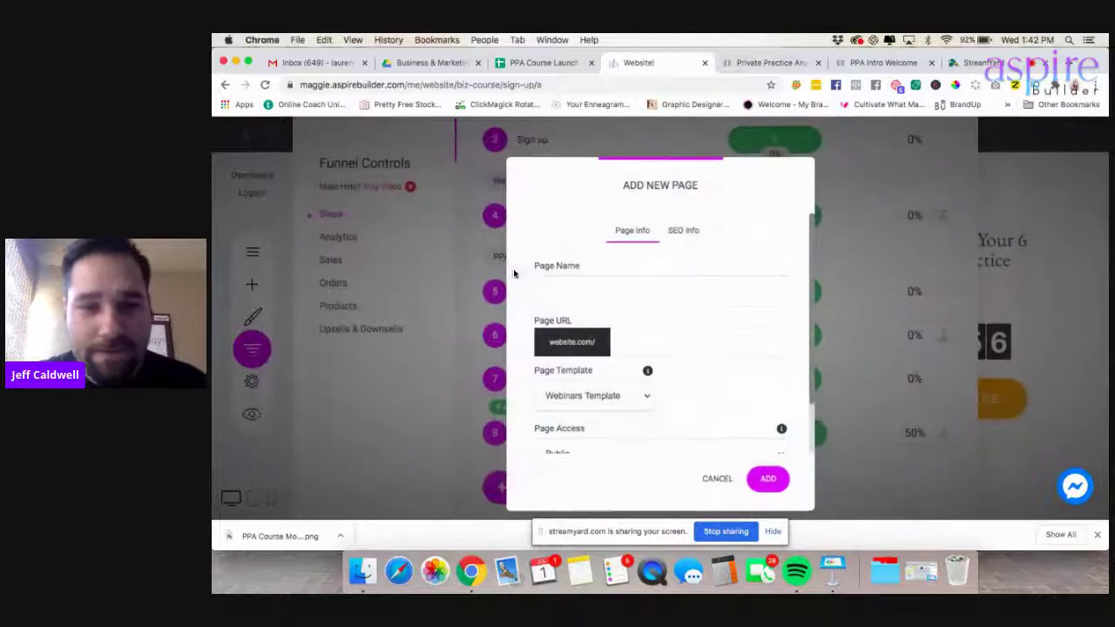
- Add the new page with the name "Webinar Thank You" and the SEO page title "Your Seat is Saved!"
click(580, 279)
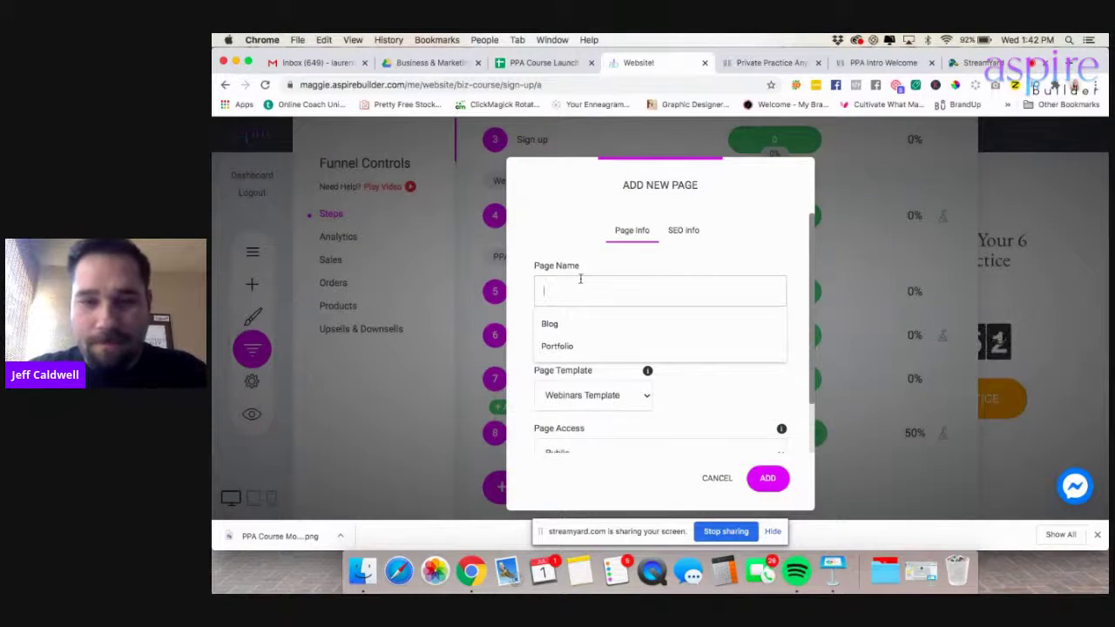
text(PPAPPA)
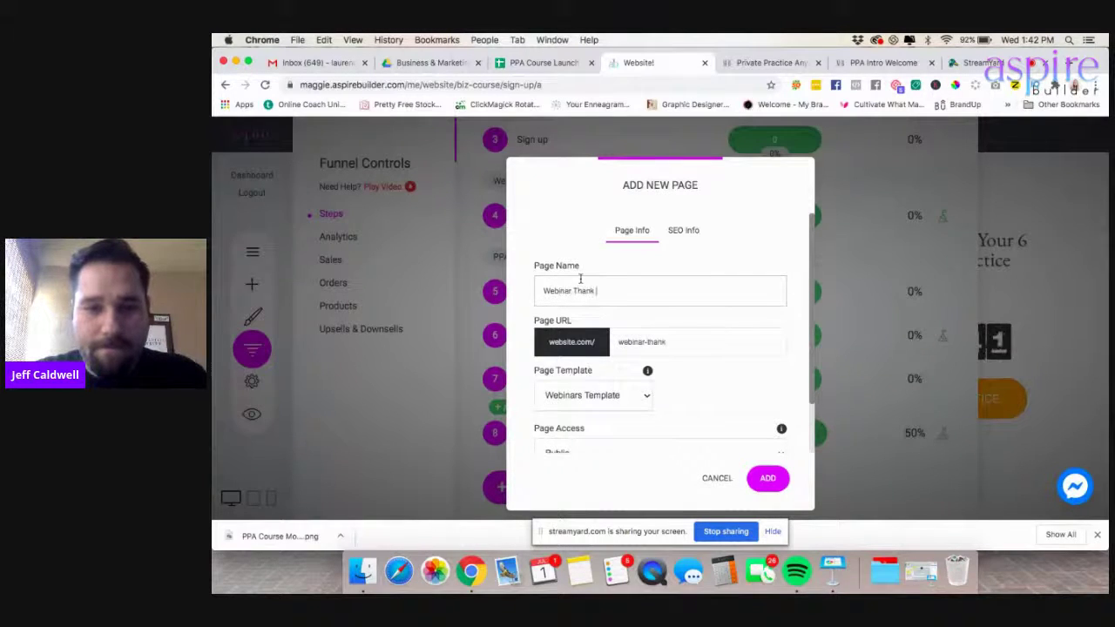
click(679, 232)
click(596, 289)
text(Seat is Saved!)
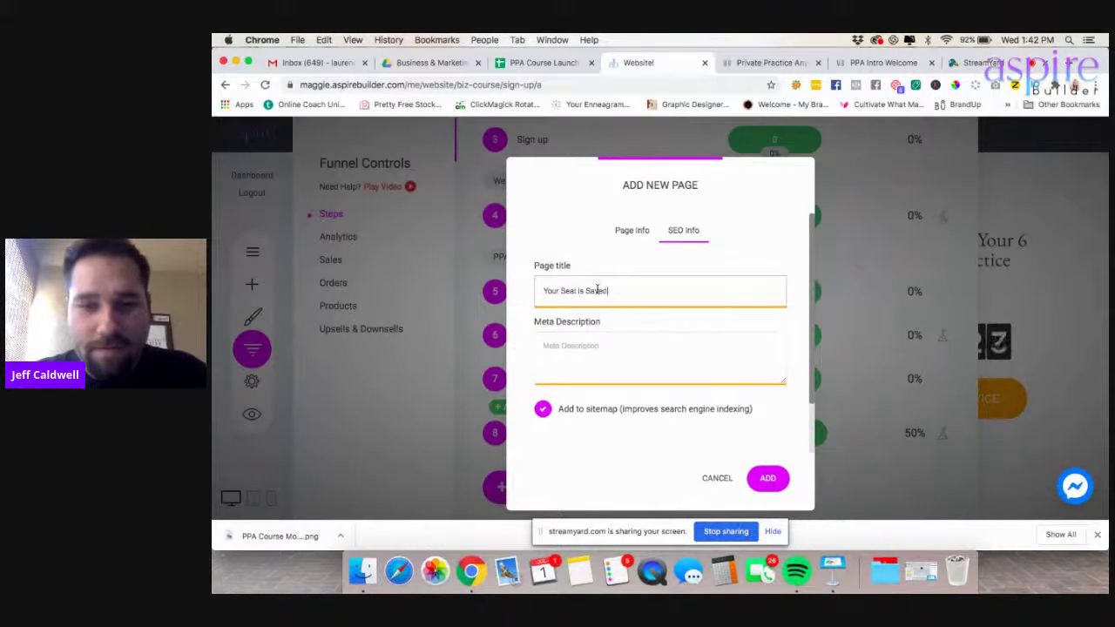
click(764, 477)
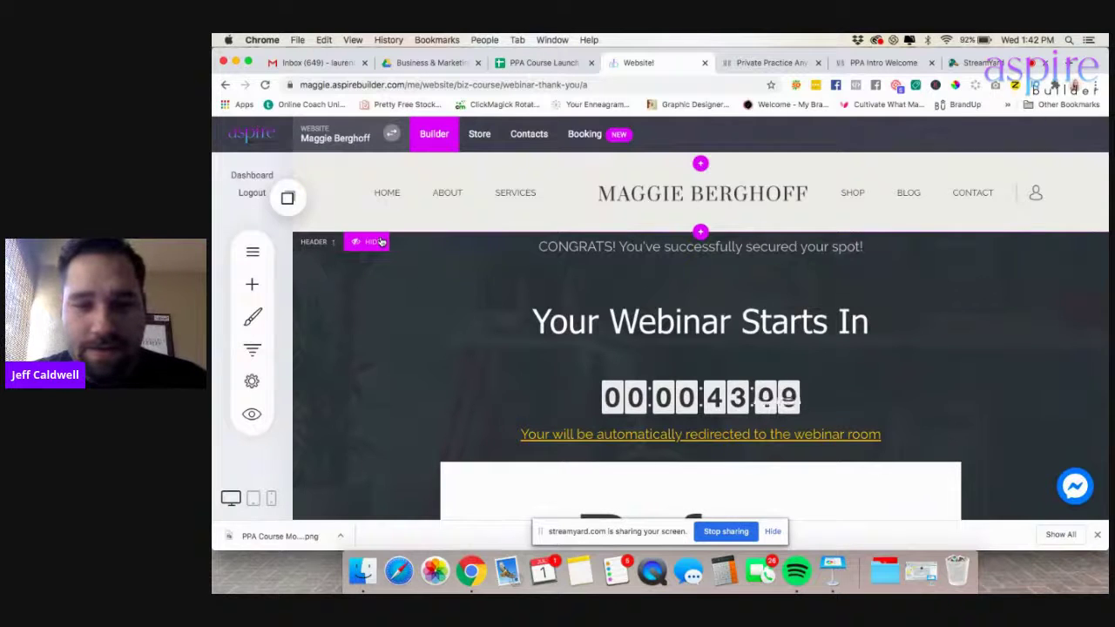
- Hide the site header on this page and place an image widget directly below the COMPANY heading
click(380, 241)
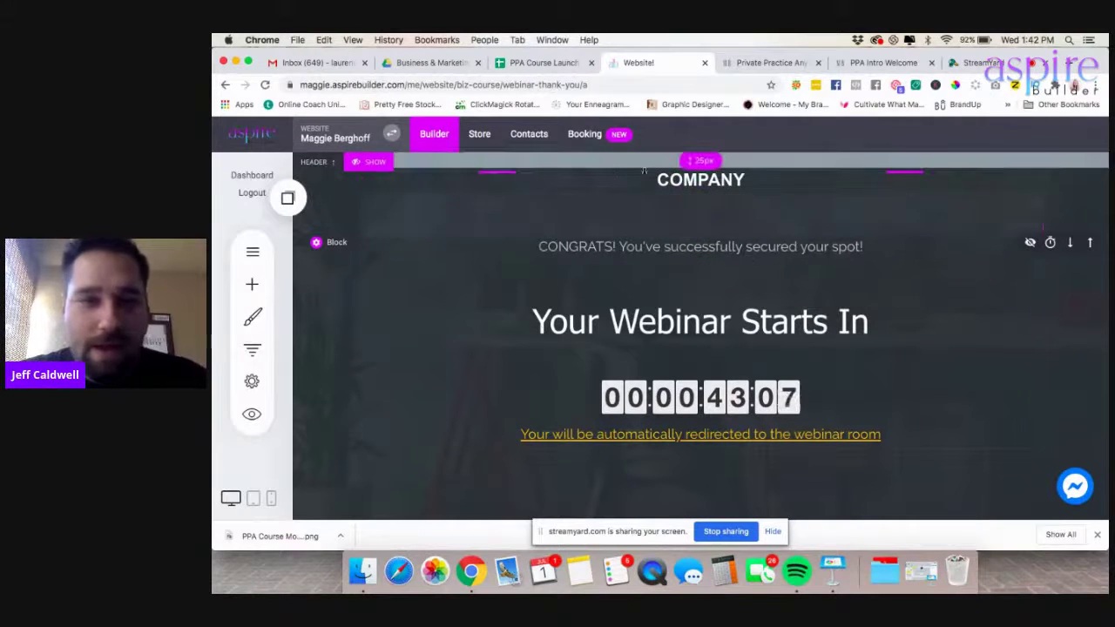
click(252, 284)
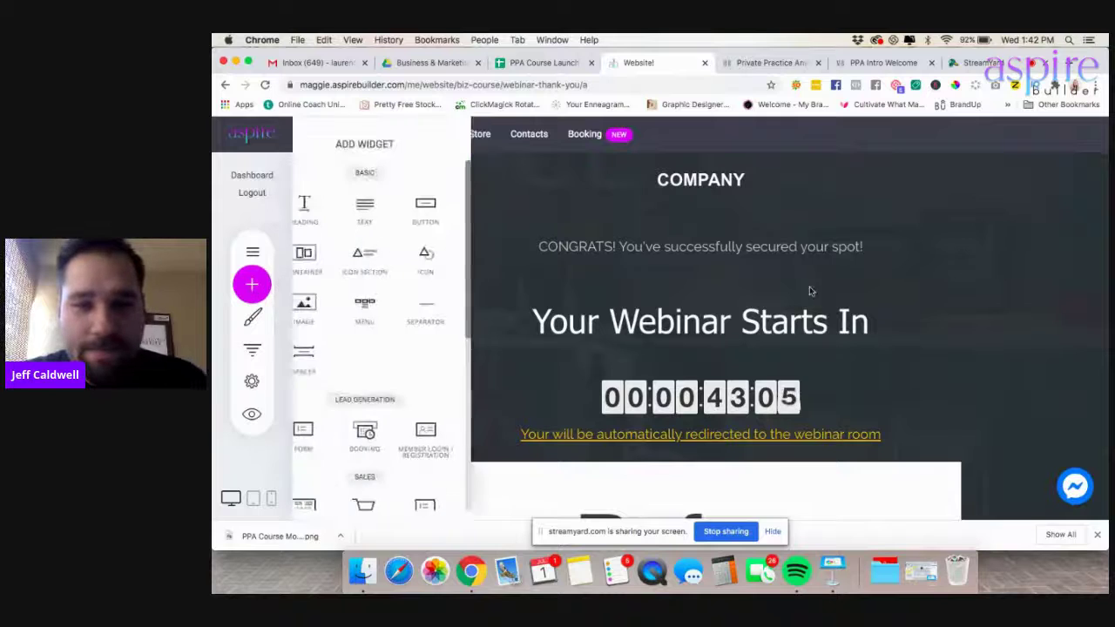
drag(581, 259, 679, 179)
click(614, 240)
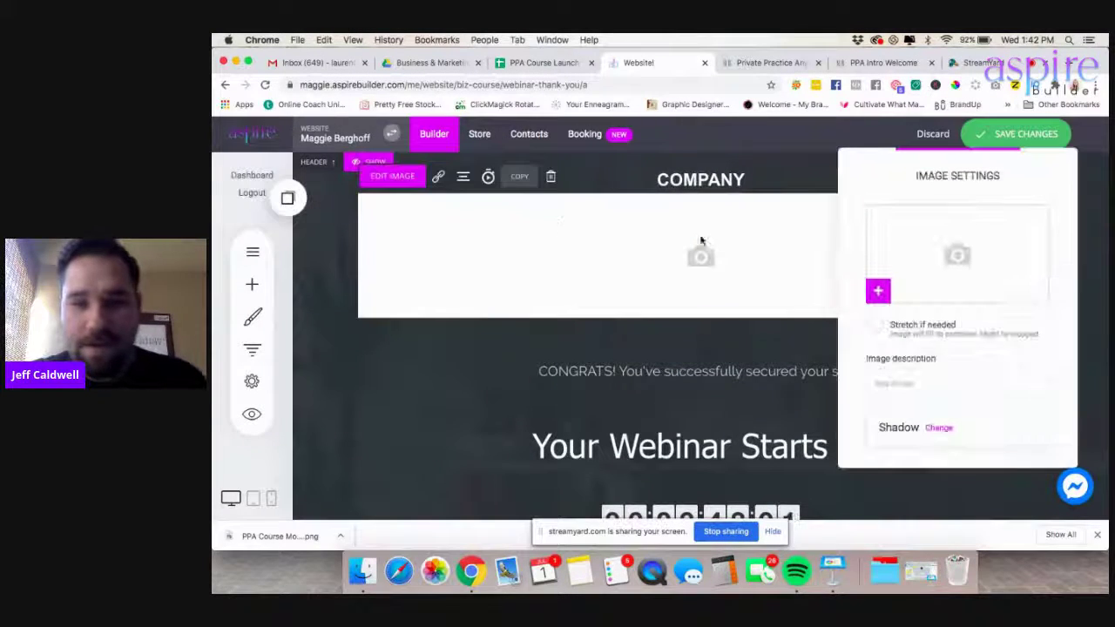
- Fill the new image widget with the site owner's plain name logo from the Images folder
click(873, 249)
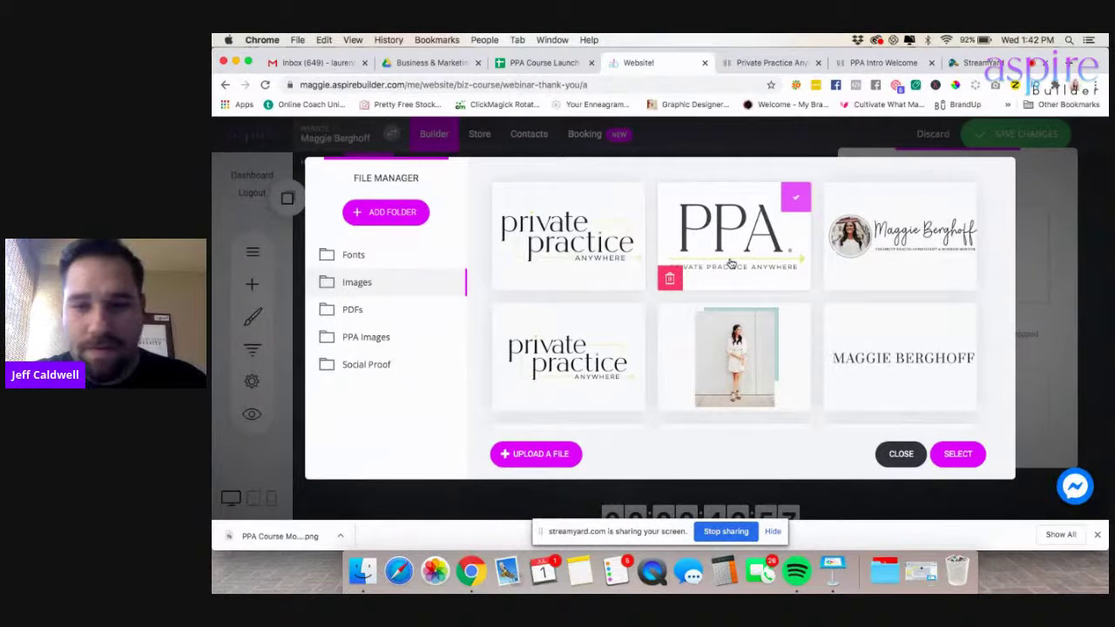
scroll(697, 261, down, 3)
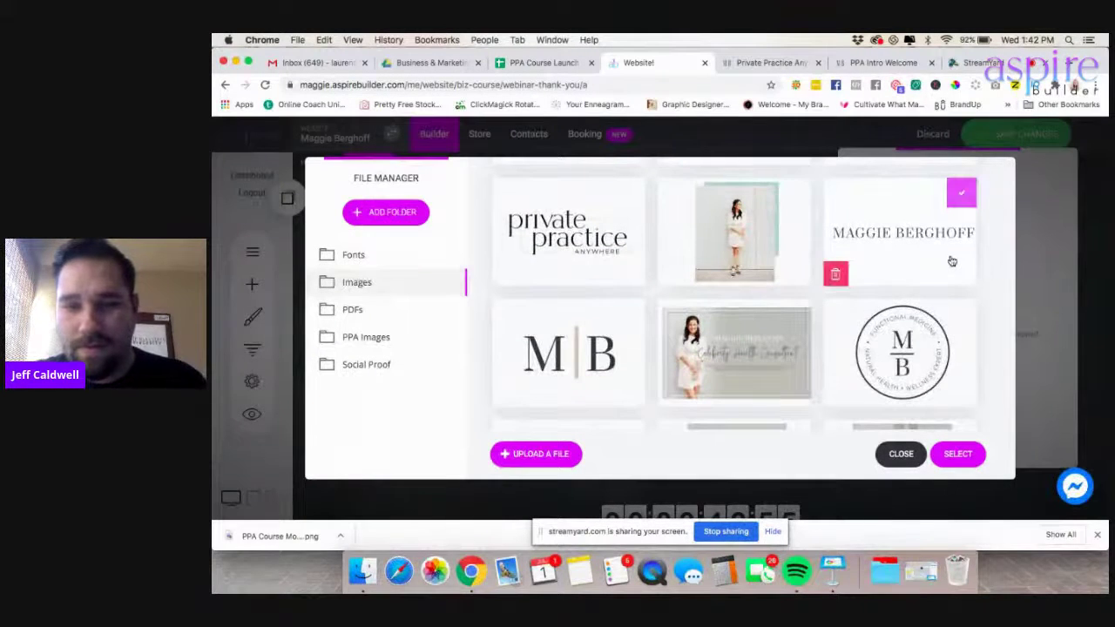
click(961, 193)
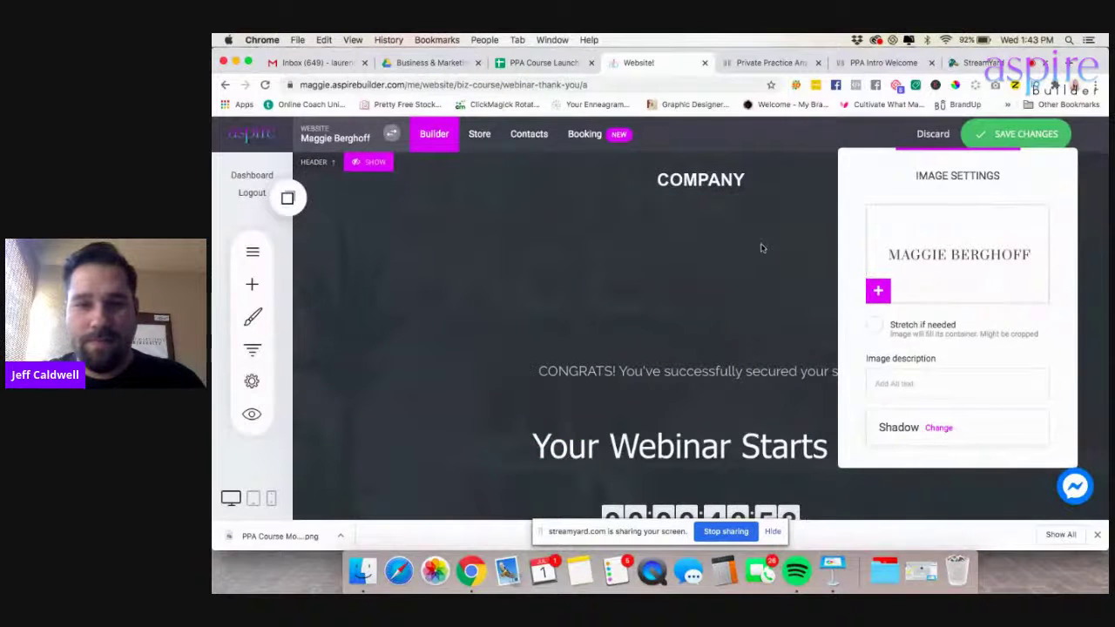
click(427, 213)
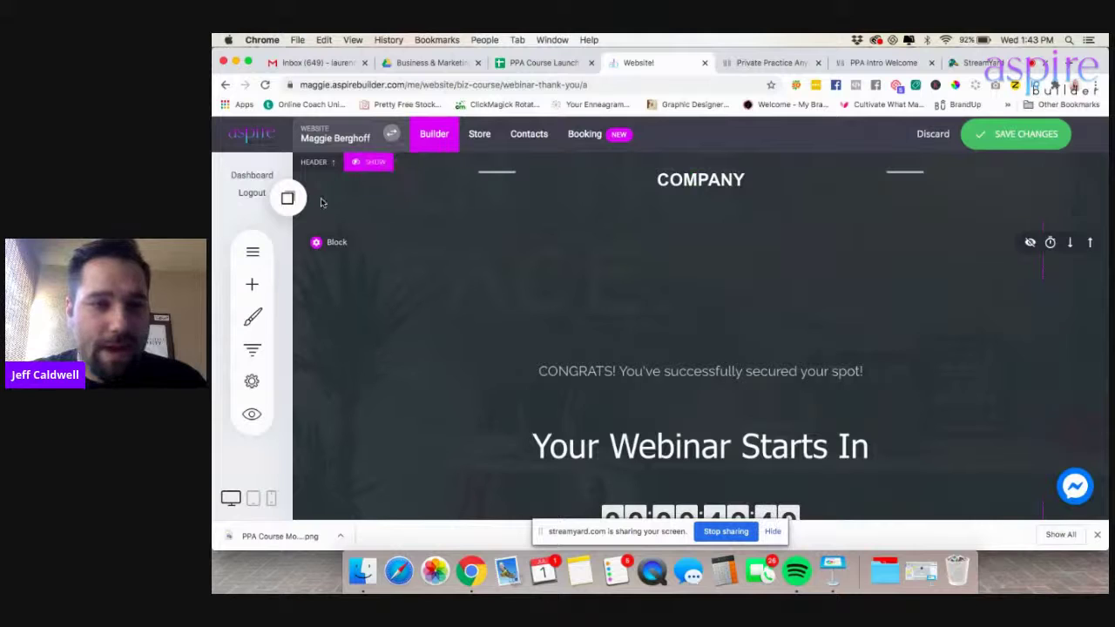
- Remove the background image from the countdown block in its container settings
mouse_move(328, 246)
click(371, 242)
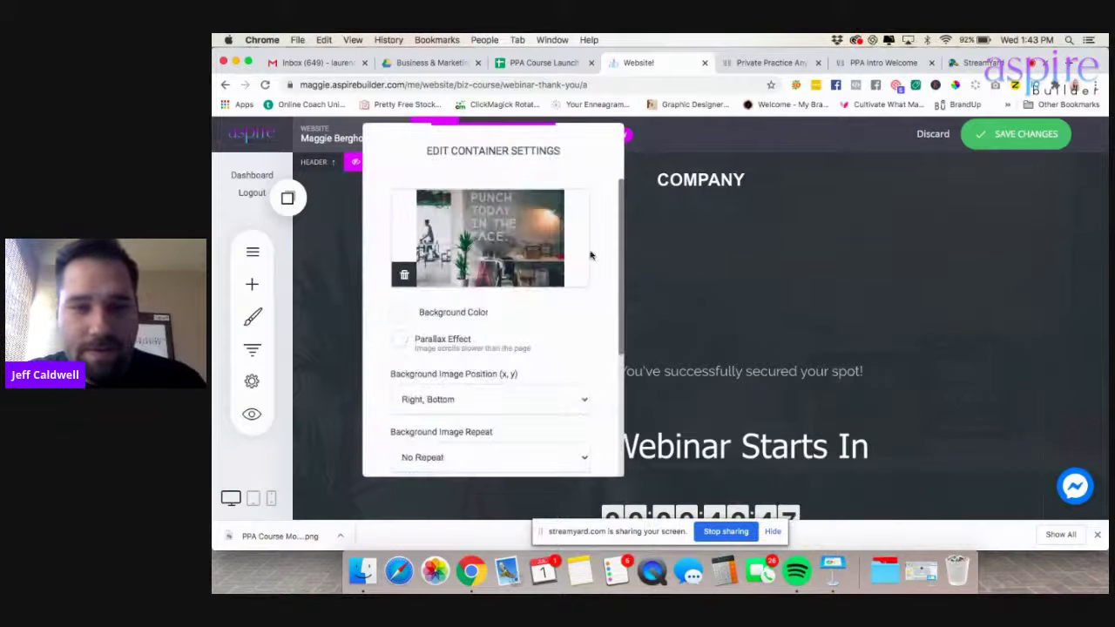
click(404, 277)
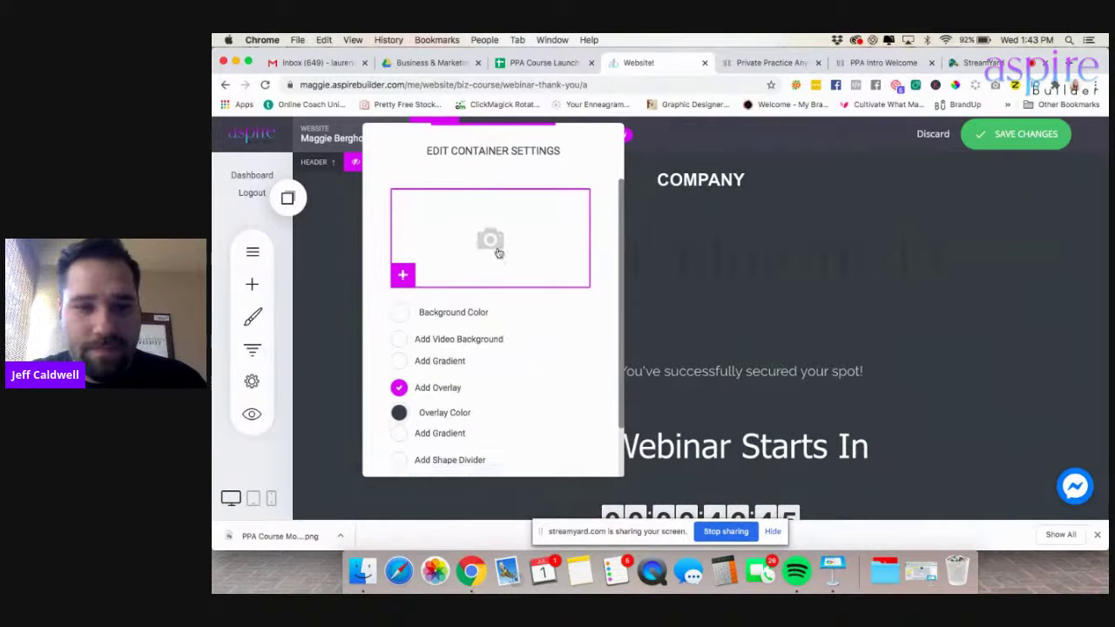
click(399, 313)
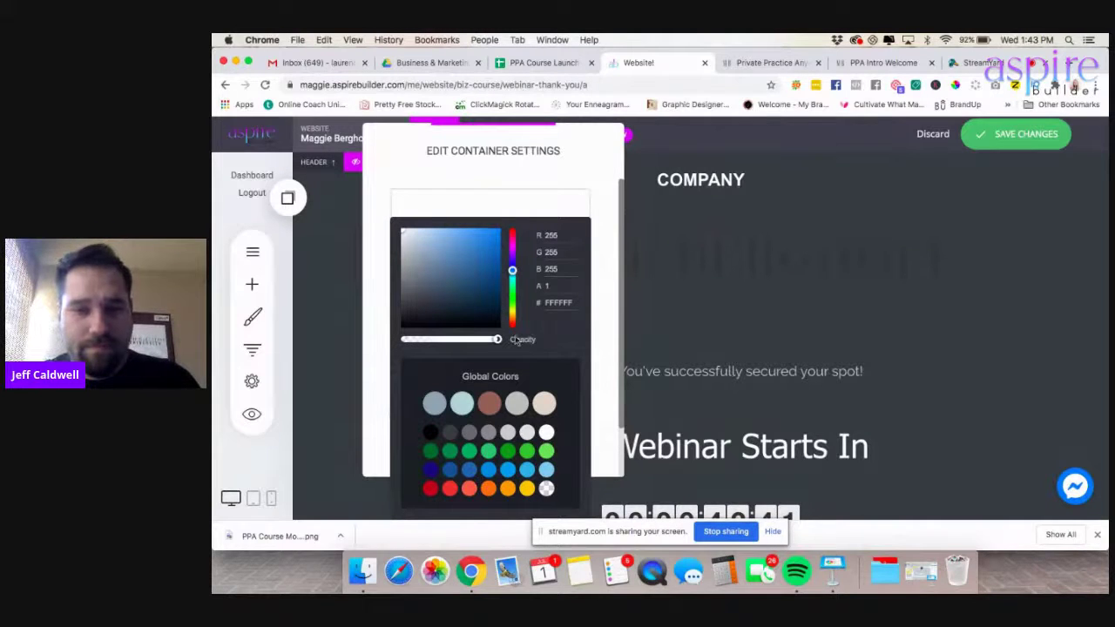
click(452, 192)
click(450, 193)
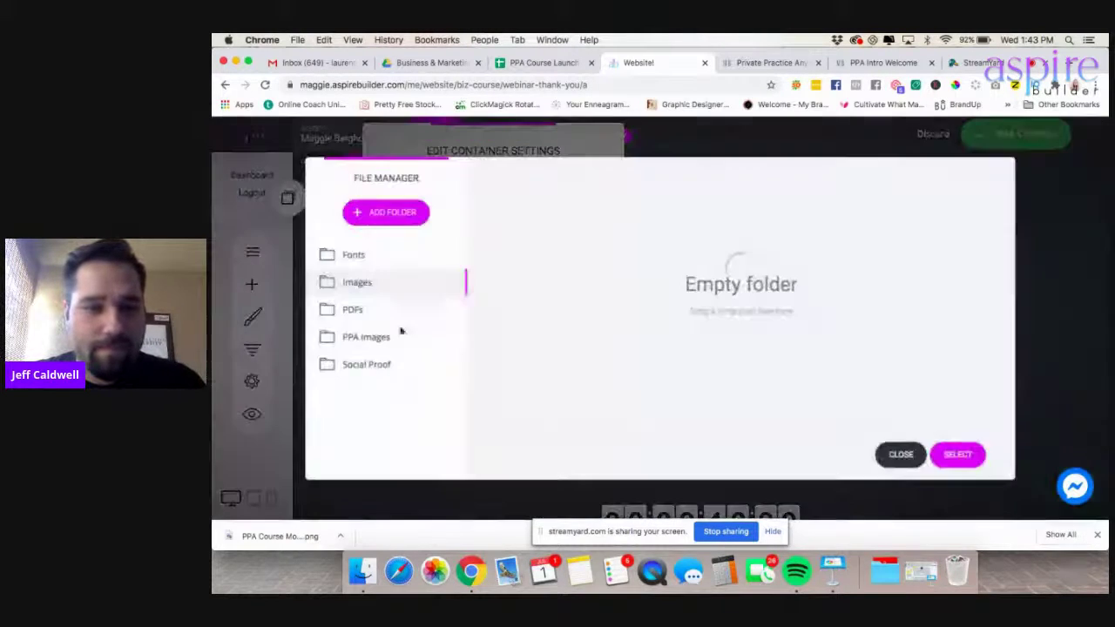
click(884, 459)
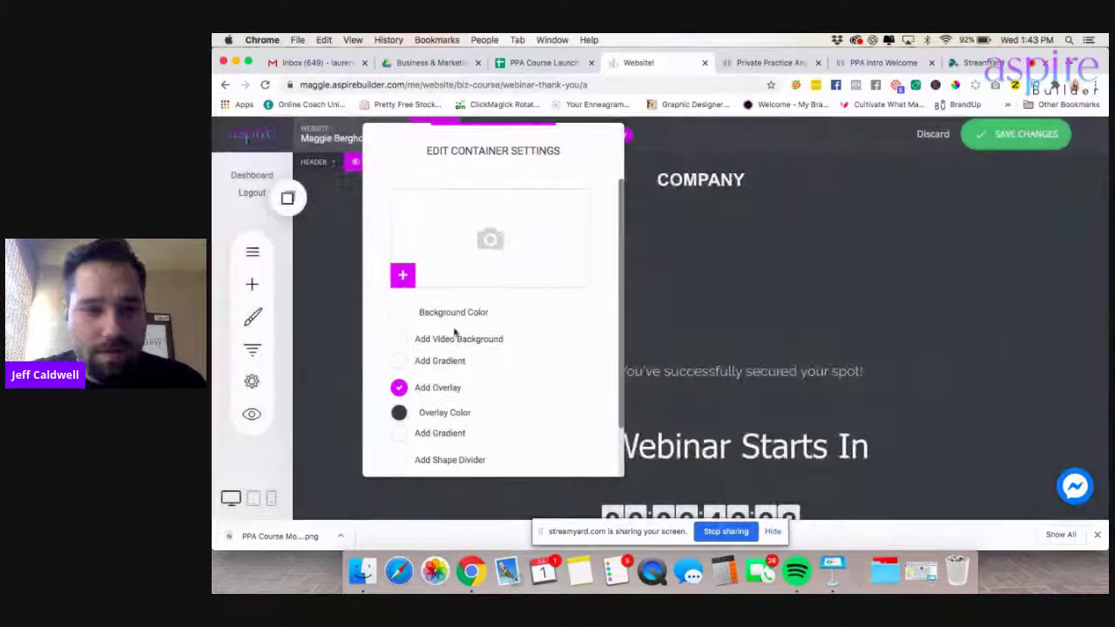
- Turn off the dark overlay on the countdown block and close its container settings
click(399, 387)
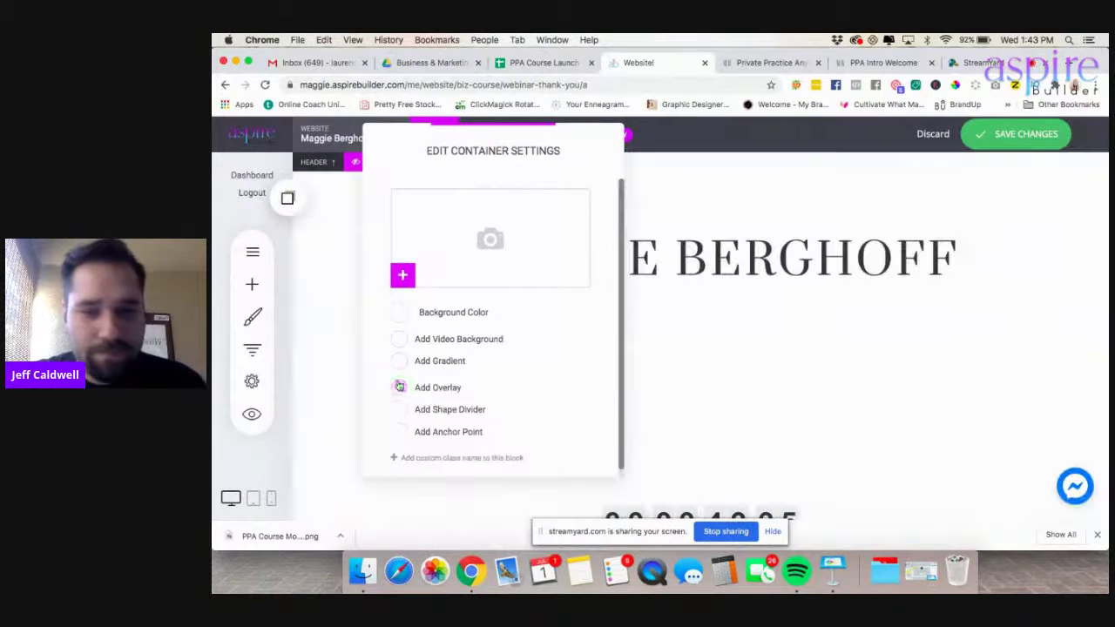
click(651, 348)
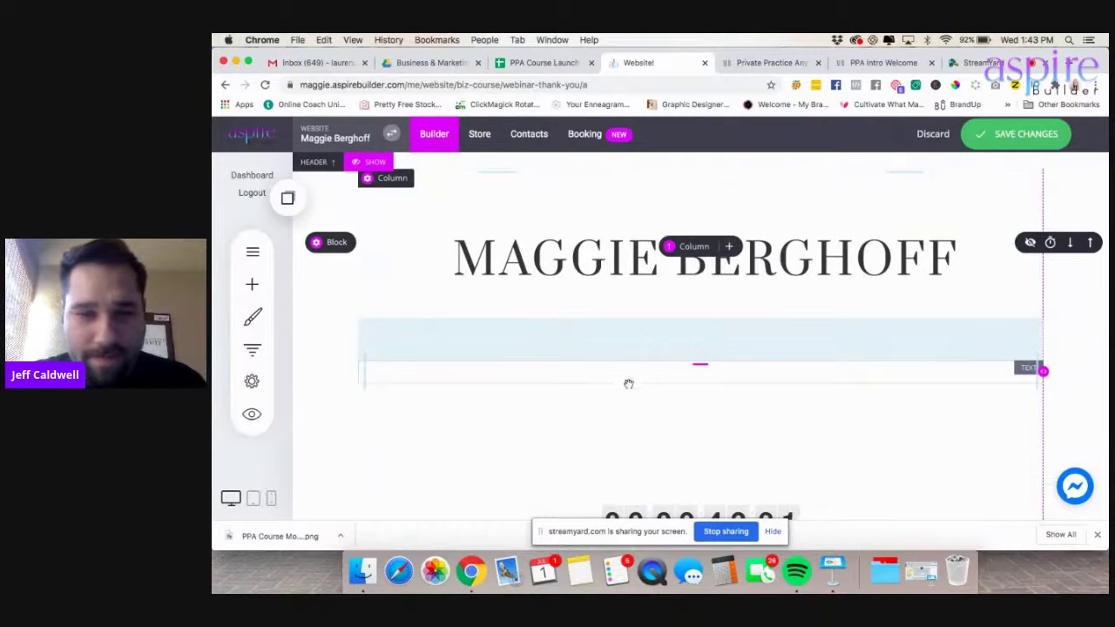
- Change the text colour of the line "CONGRATS! You've successfully secured your spot!" to black
triple_click(630, 376)
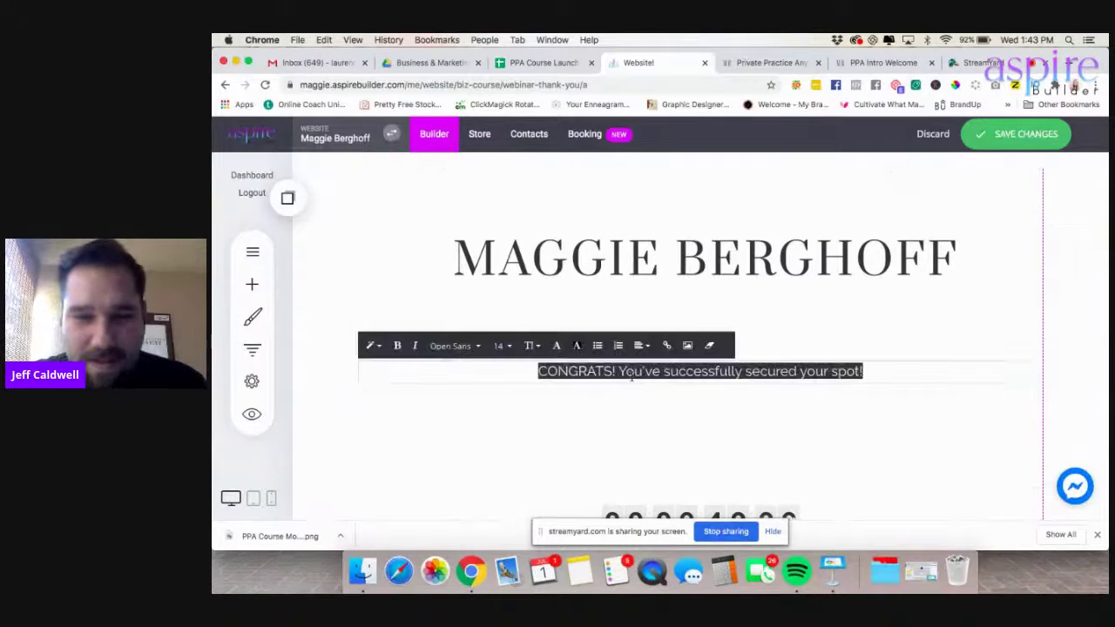
click(576, 346)
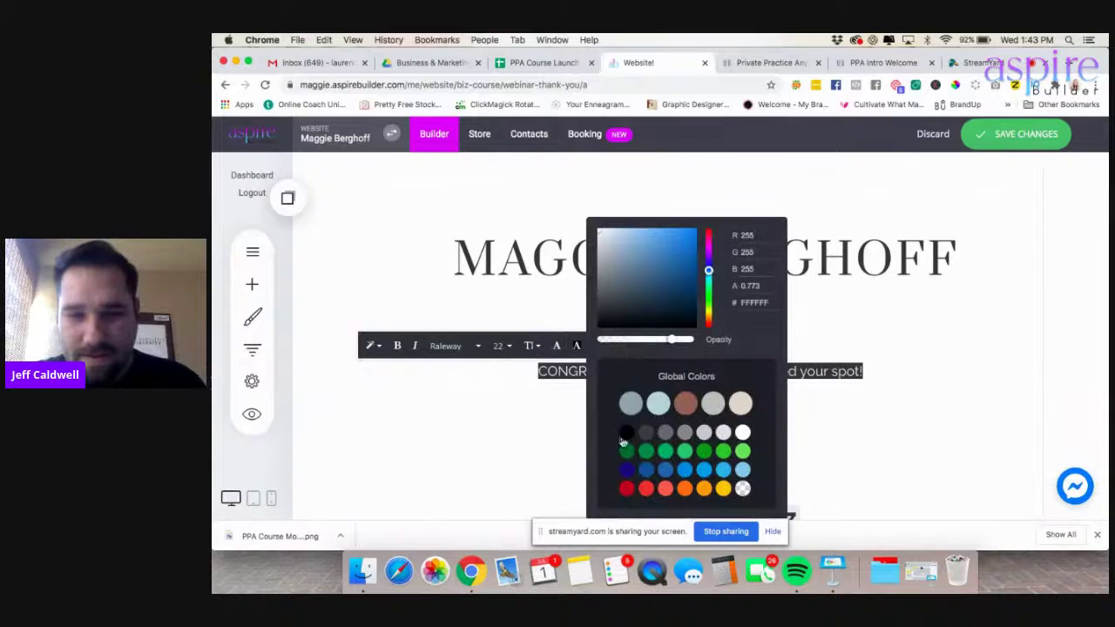
click(621, 441)
click(533, 368)
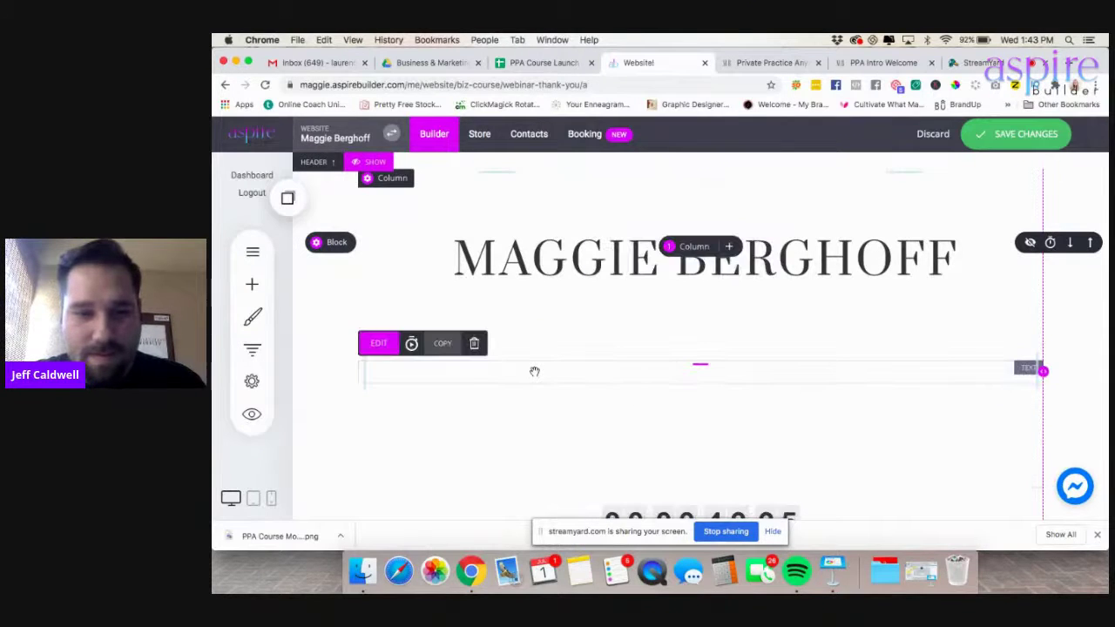
triple_click(538, 371)
click(575, 346)
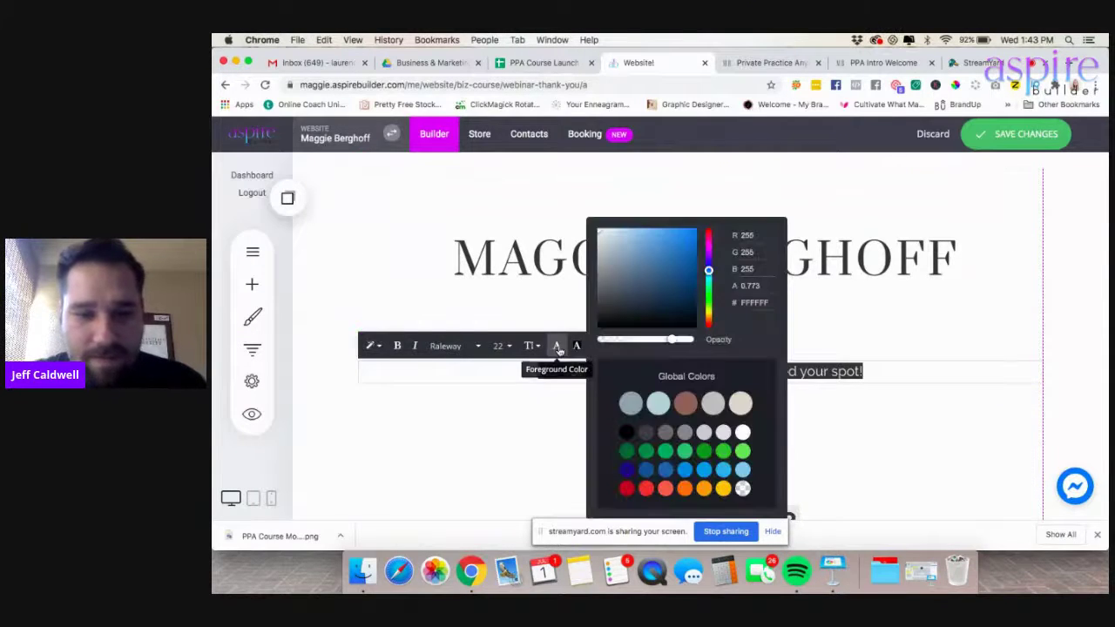
click(624, 433)
click(871, 413)
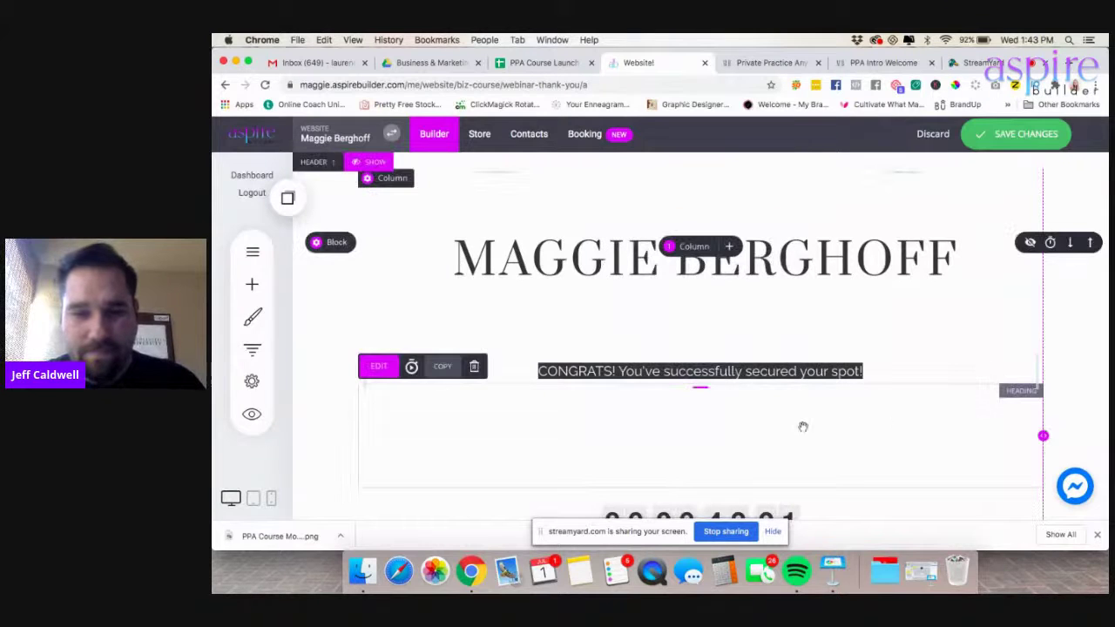
- Change the text colour of the "Your Webinar Starts In" heading to black
triple_click(798, 424)
click(575, 368)
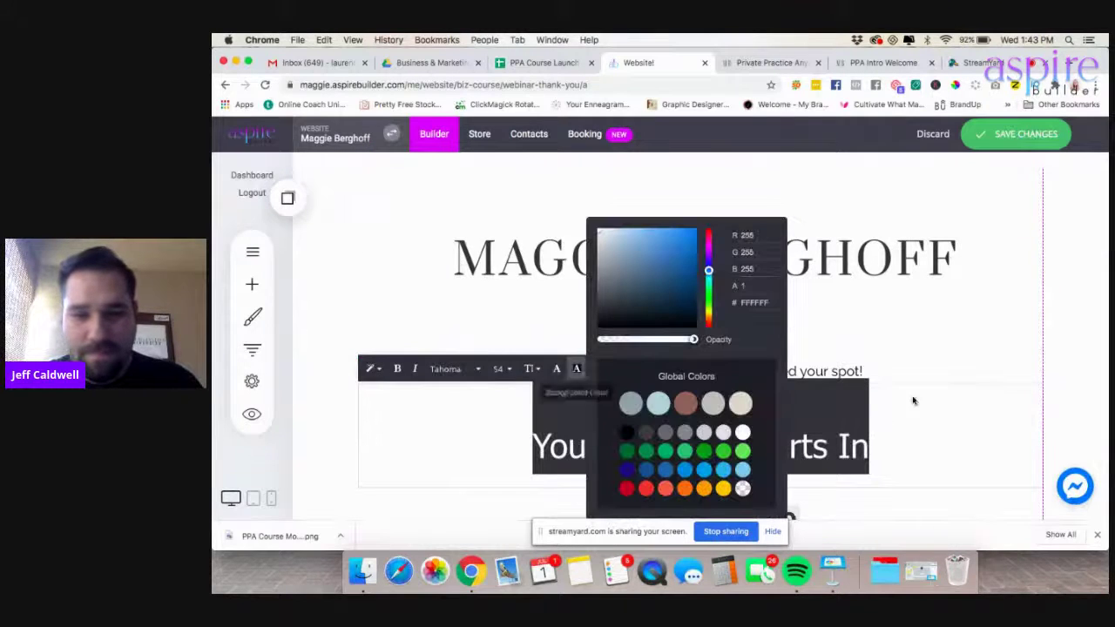
click(633, 433)
click(953, 310)
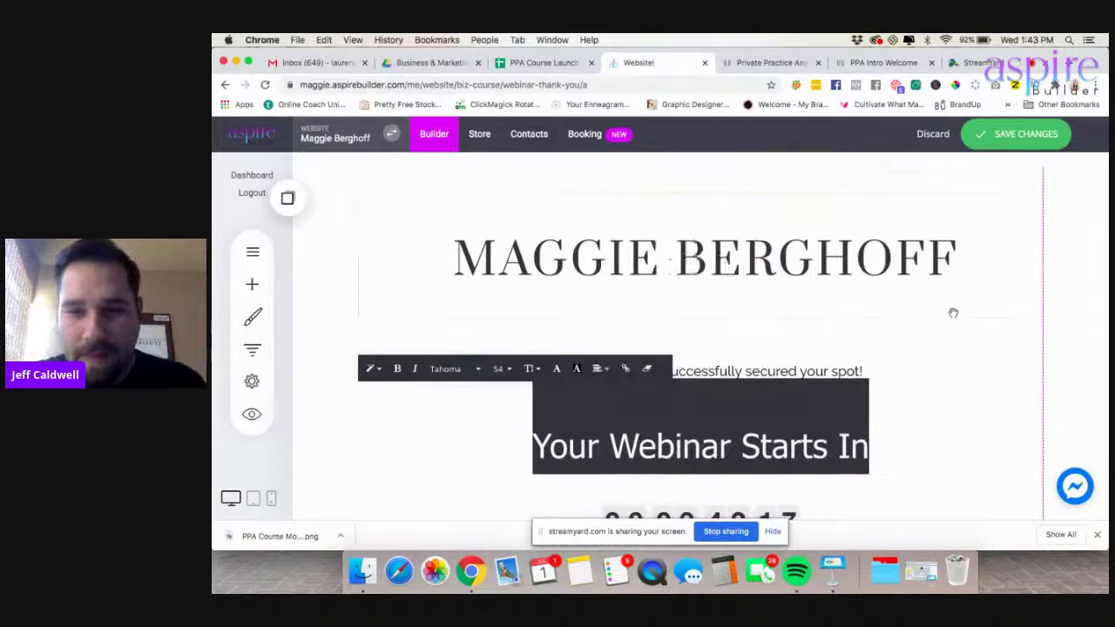
- Reduce the height of the logo image above the congratulations line and deselect the countdown heading text
drag(698, 317, 696, 209)
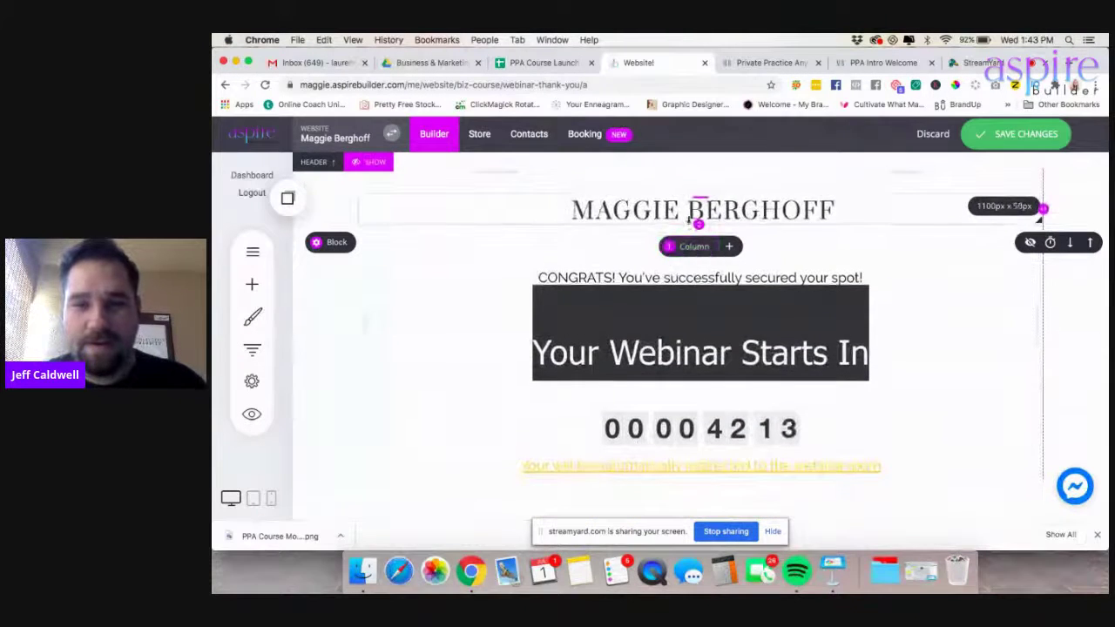
click(740, 336)
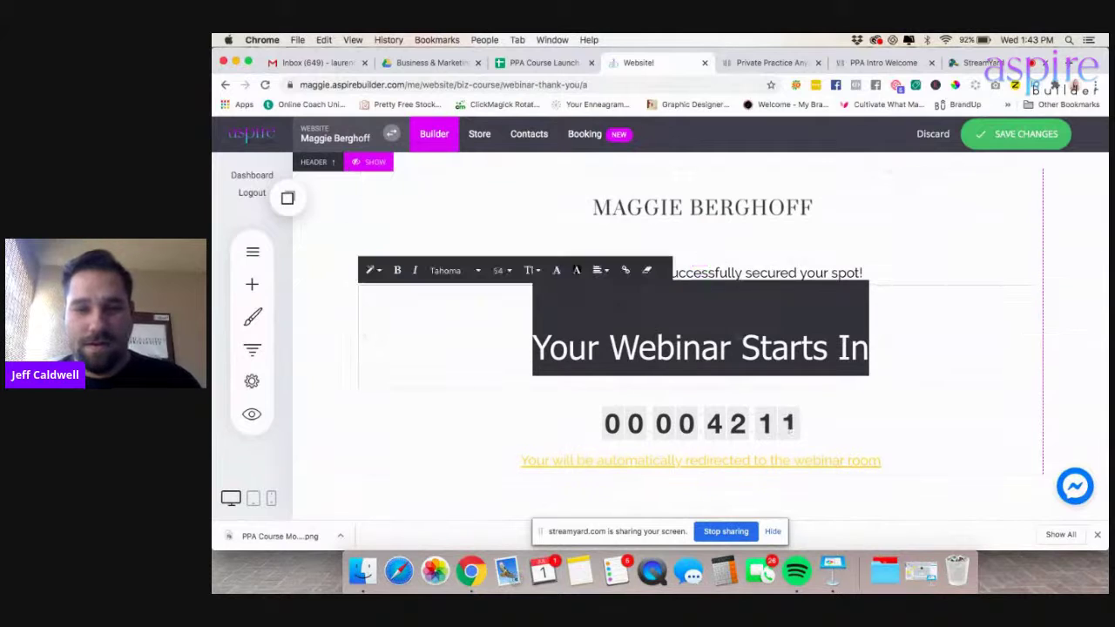
click(441, 344)
- Apply a smaller preset text style to the oversized "Before we start: check what we will cover in the webinar" heading
scroll(692, 358, down, 3)
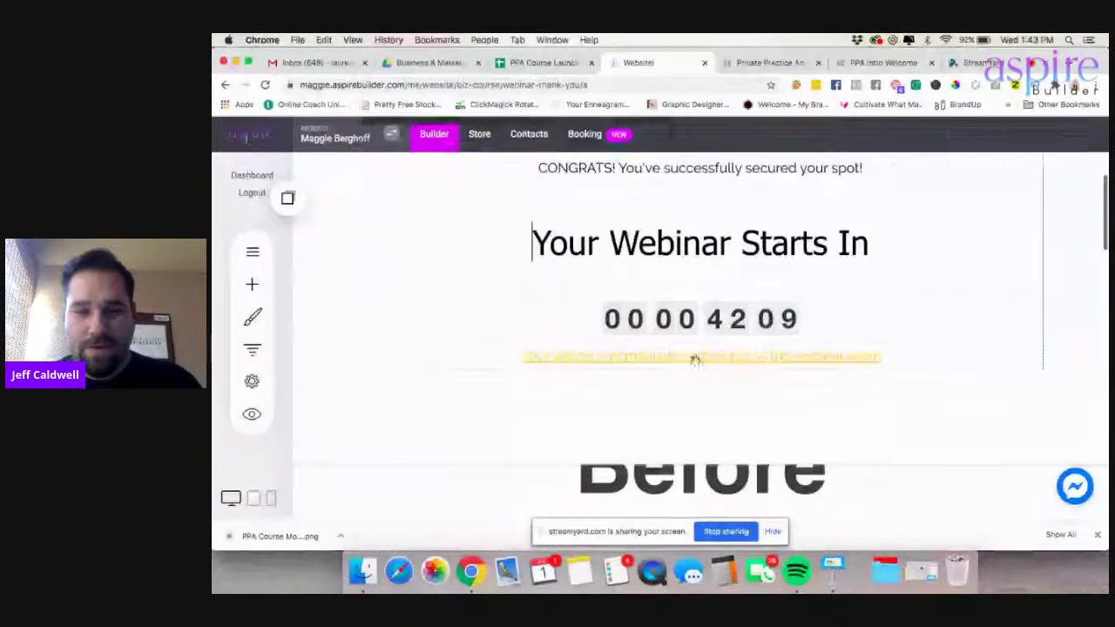
click(726, 436)
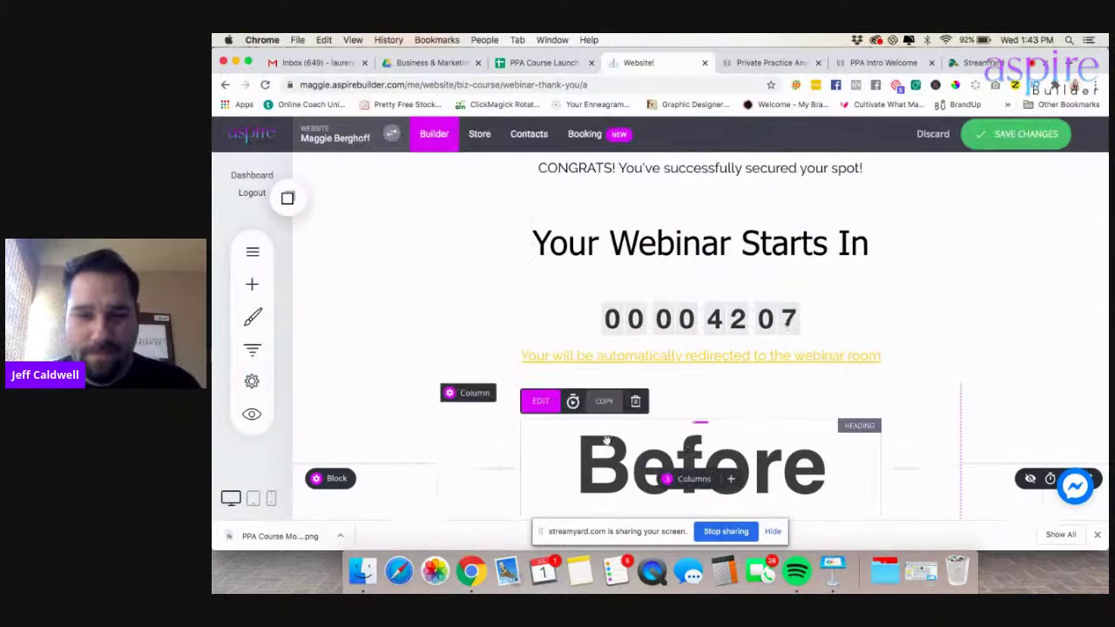
scroll(612, 462, down, 3)
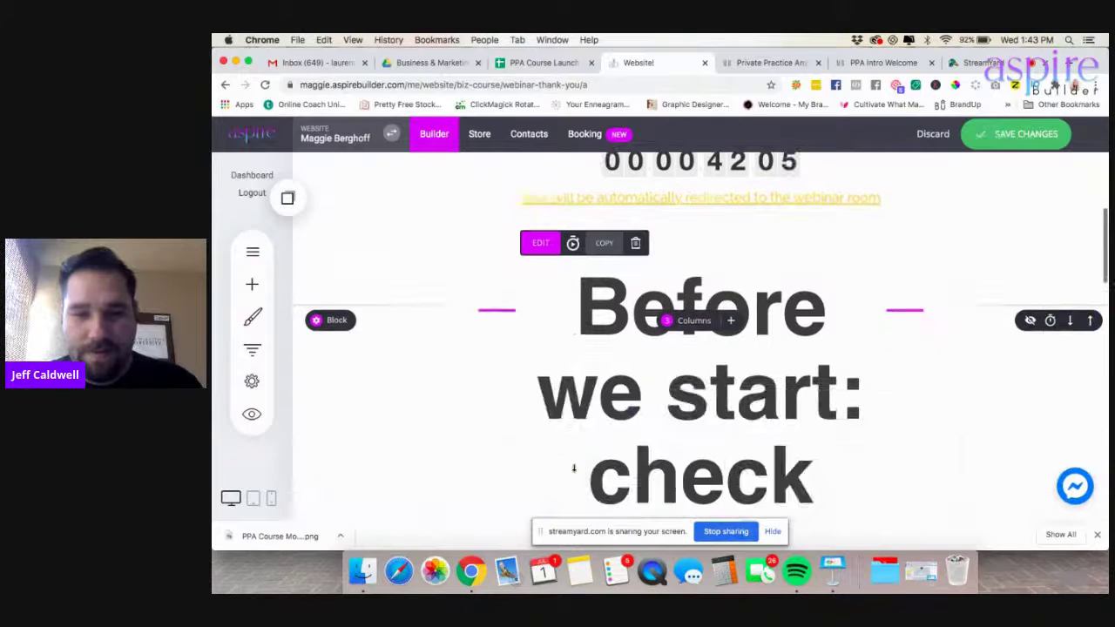
click(629, 422)
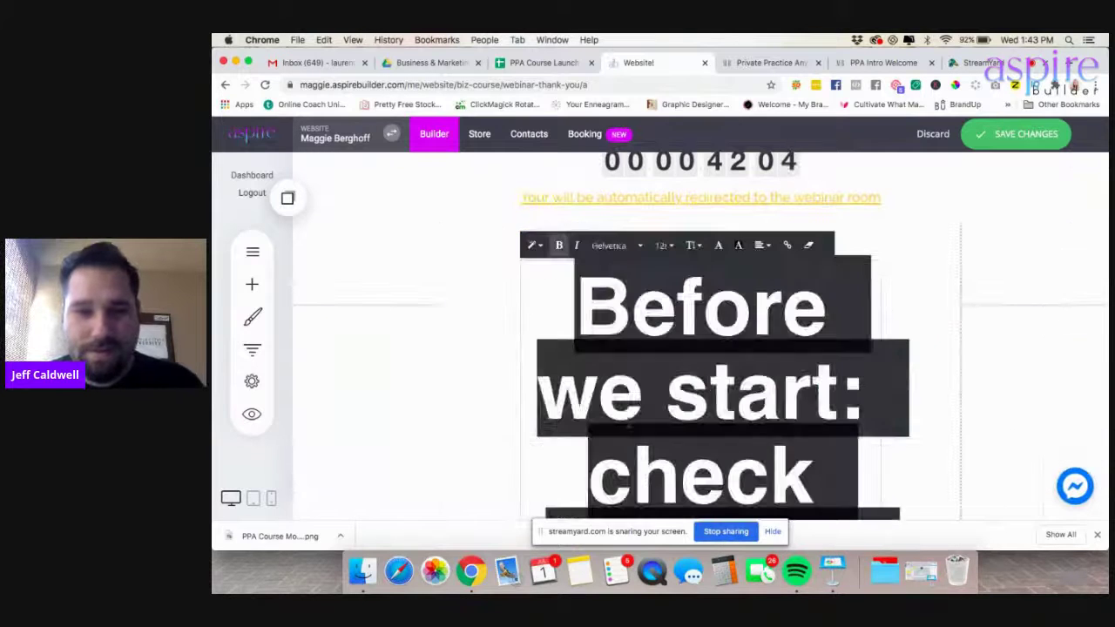
click(533, 245)
click(566, 354)
click(1057, 338)
- Delete the dark COMPANY block at the end of the page and show the website's own footer
scroll(827, 349, down, 5)
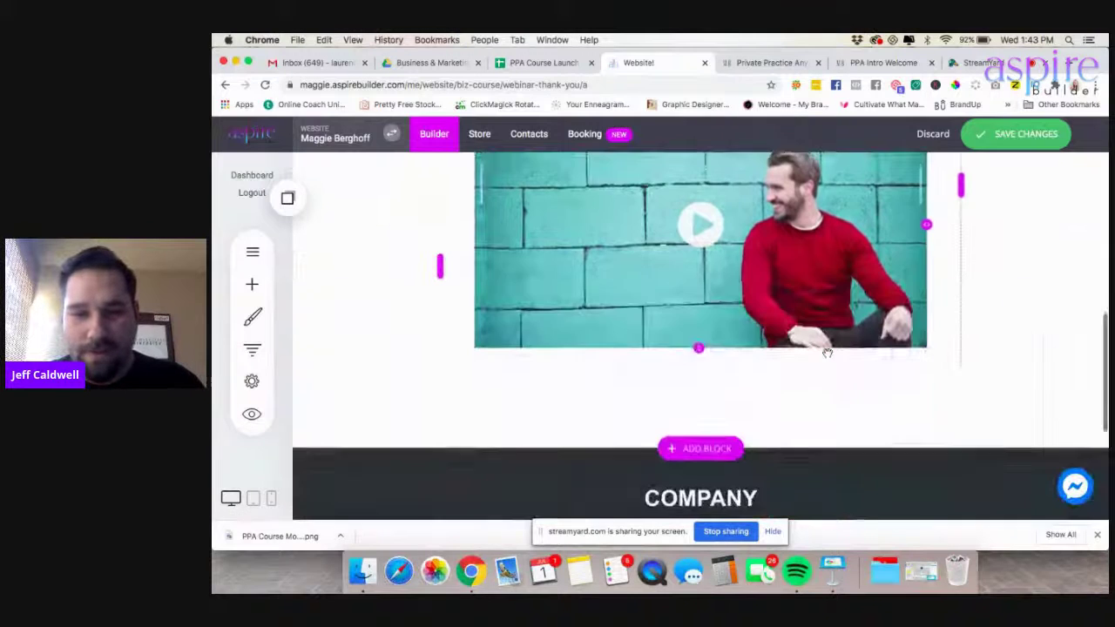
scroll(829, 345, down, 1)
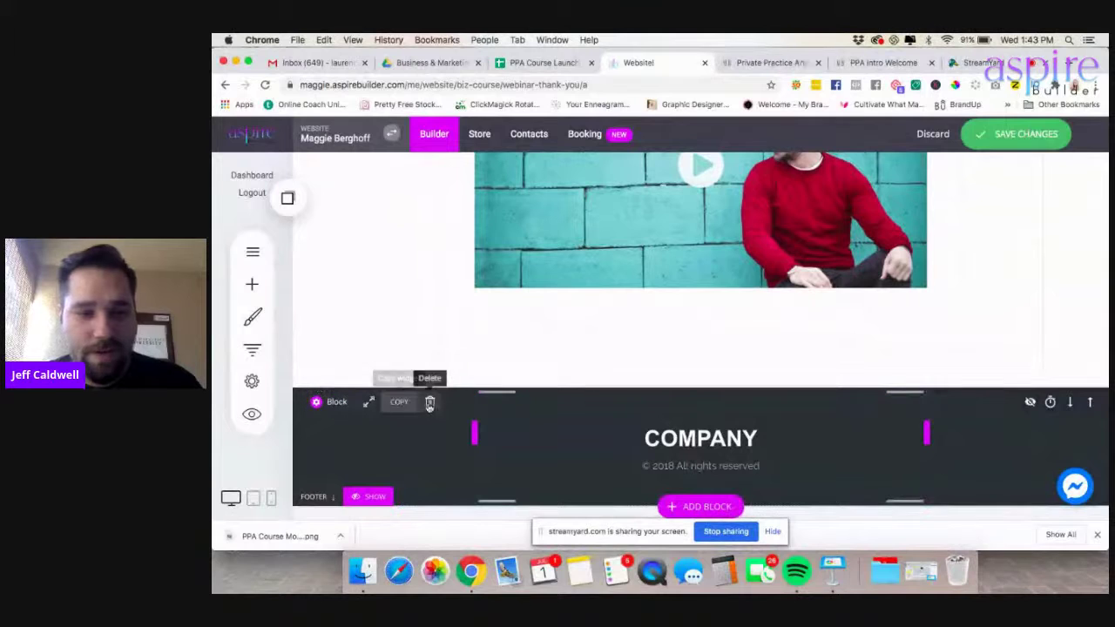
click(429, 403)
click(699, 348)
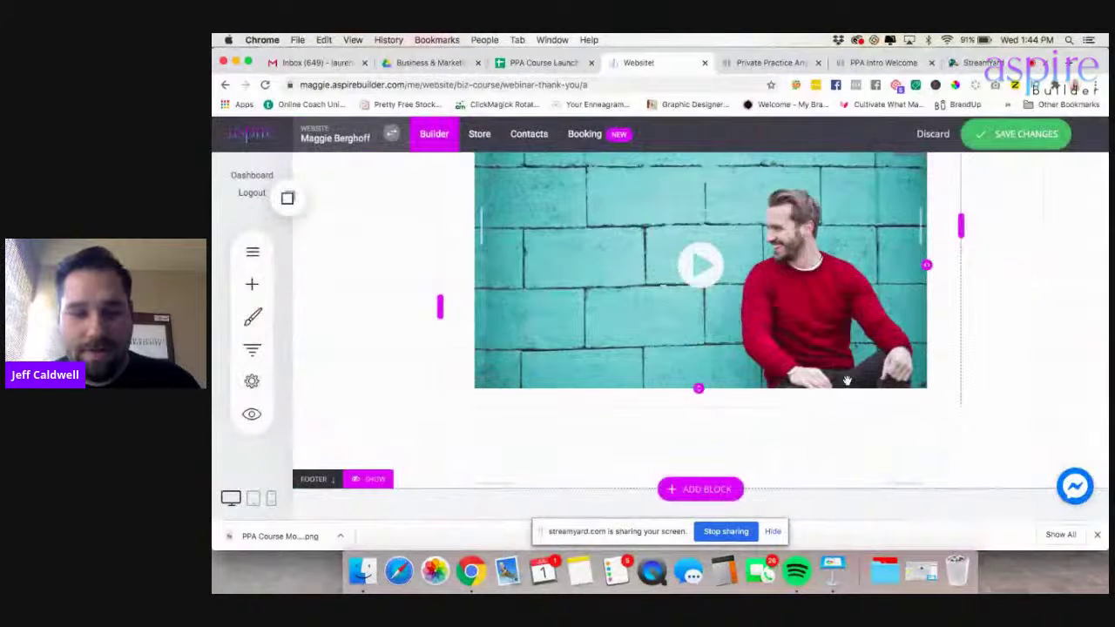
scroll(488, 453, down, 4)
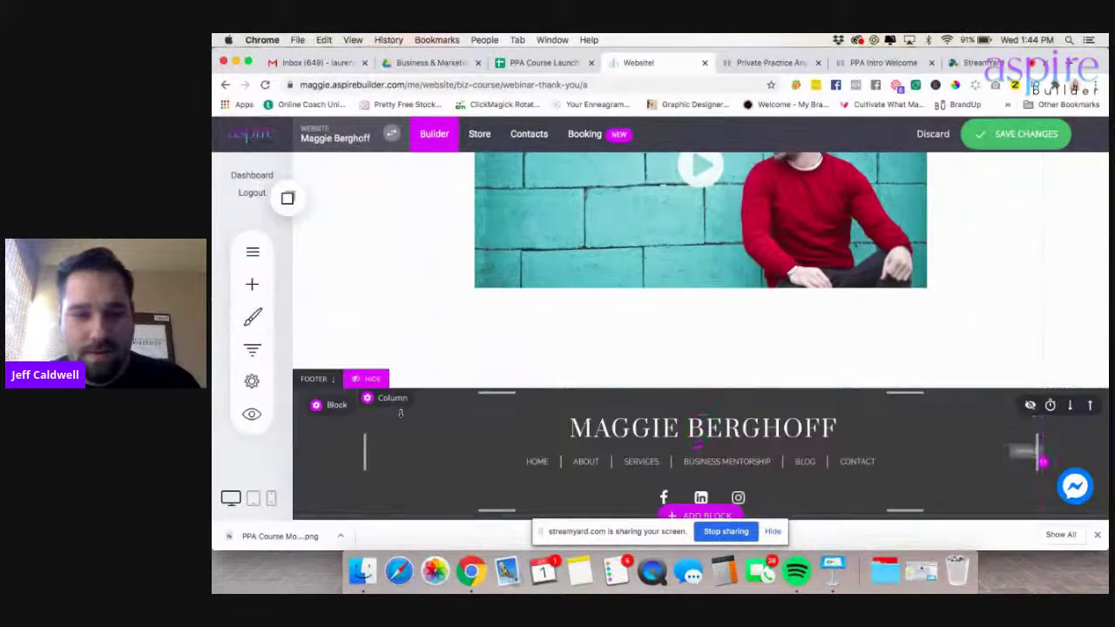
- Save the changes to the webinar thank-you page
scroll(400, 413, up, 10)
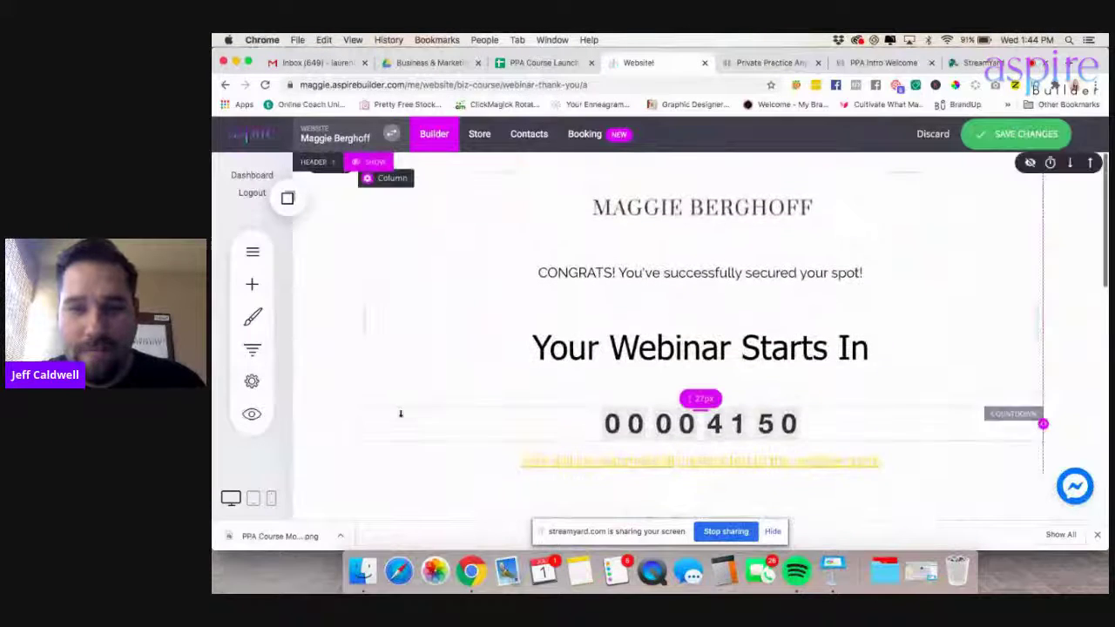
scroll(401, 413, down, 1)
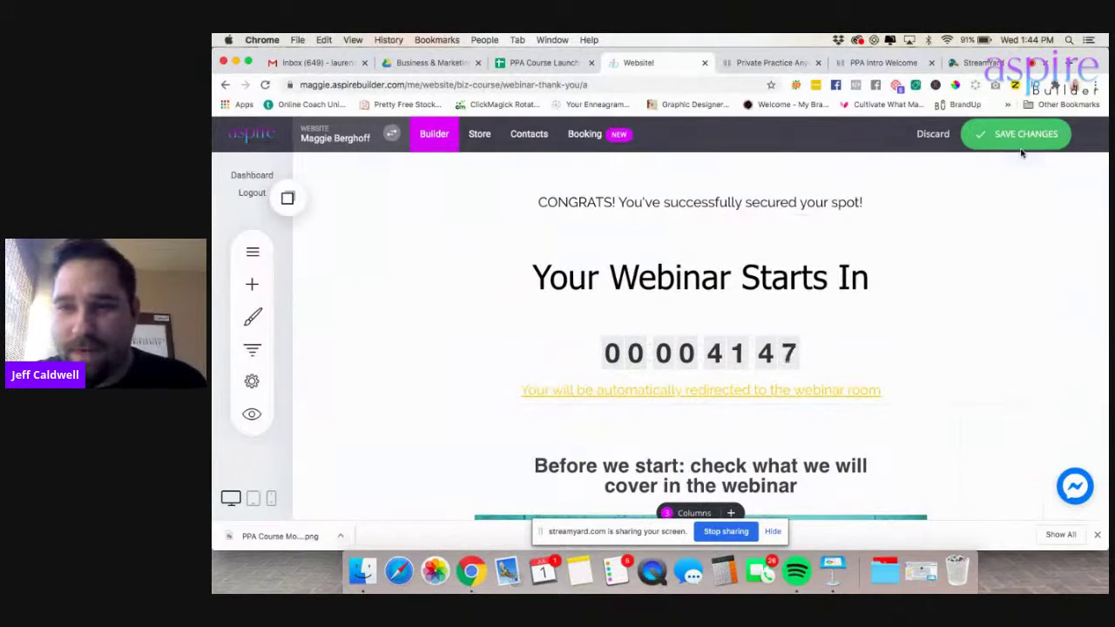
click(996, 136)
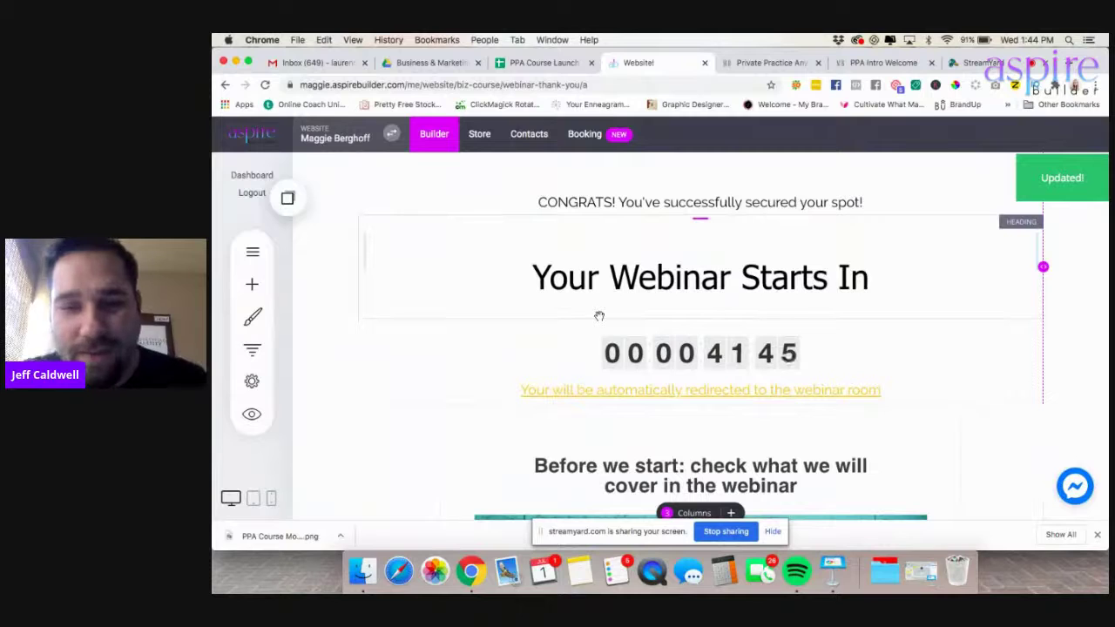
- Replace the template countdown under "Your Webinar Starts In" with the previously copied countdown widget and save the page
click(288, 198)
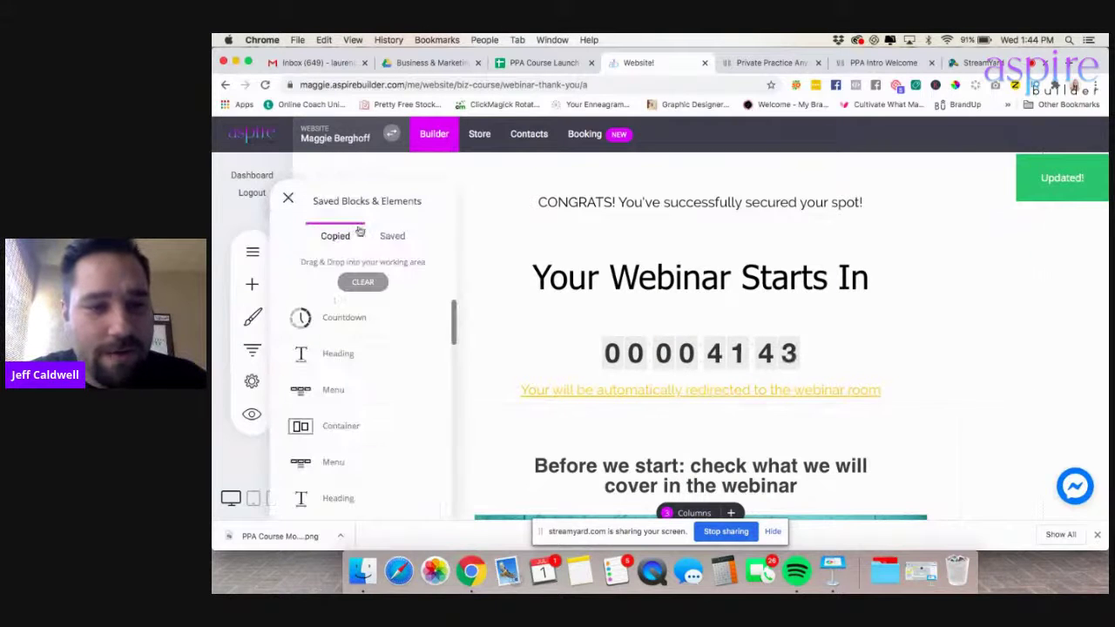
drag(301, 317, 704, 336)
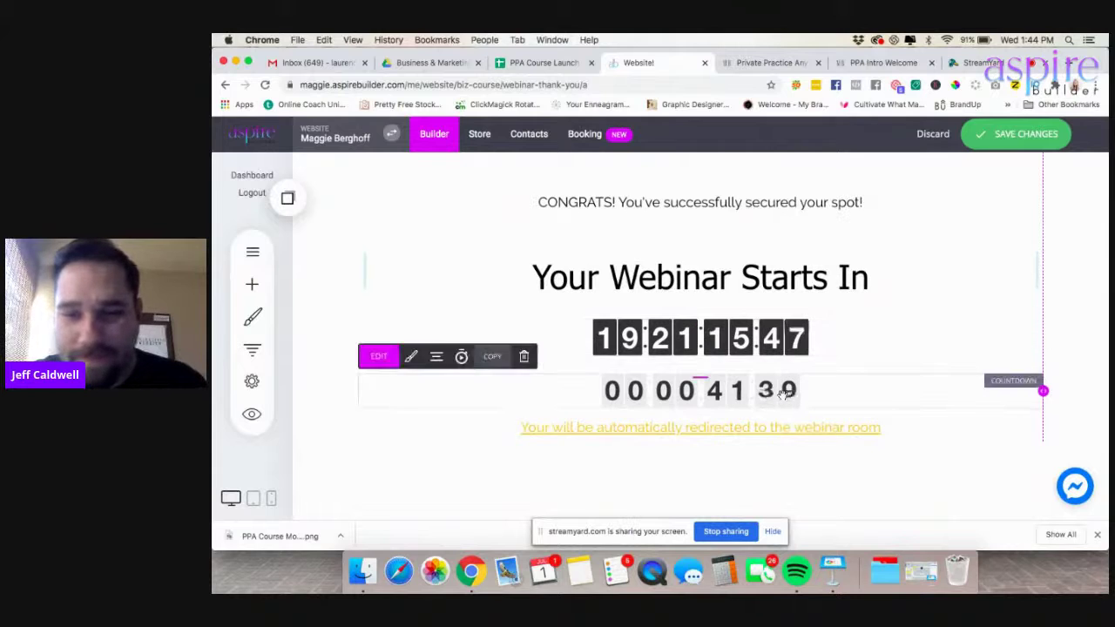
click(525, 357)
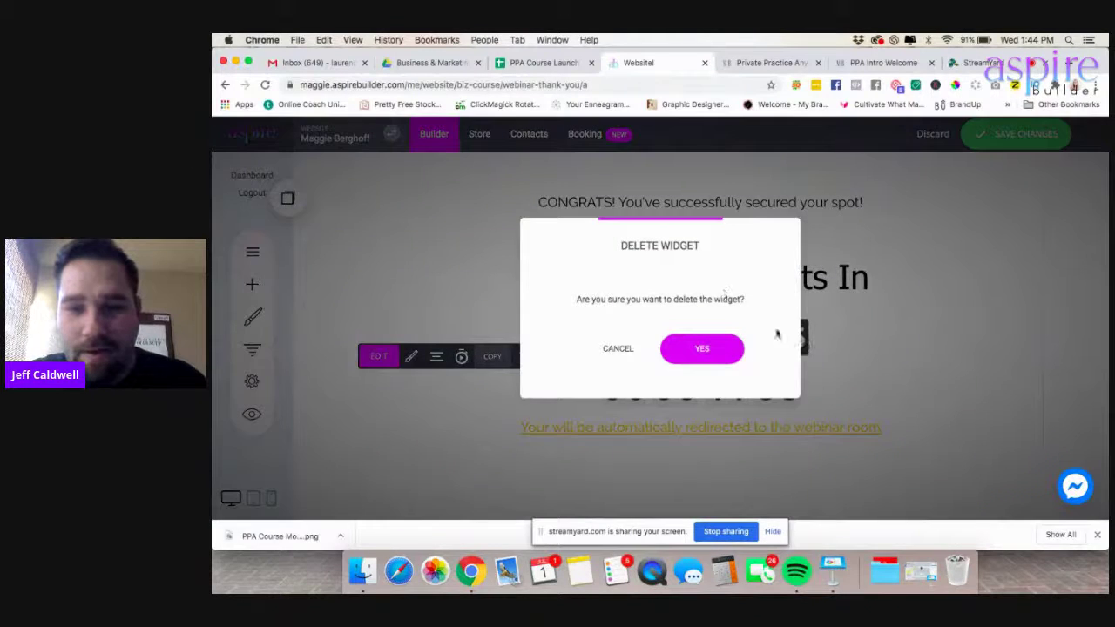
click(736, 351)
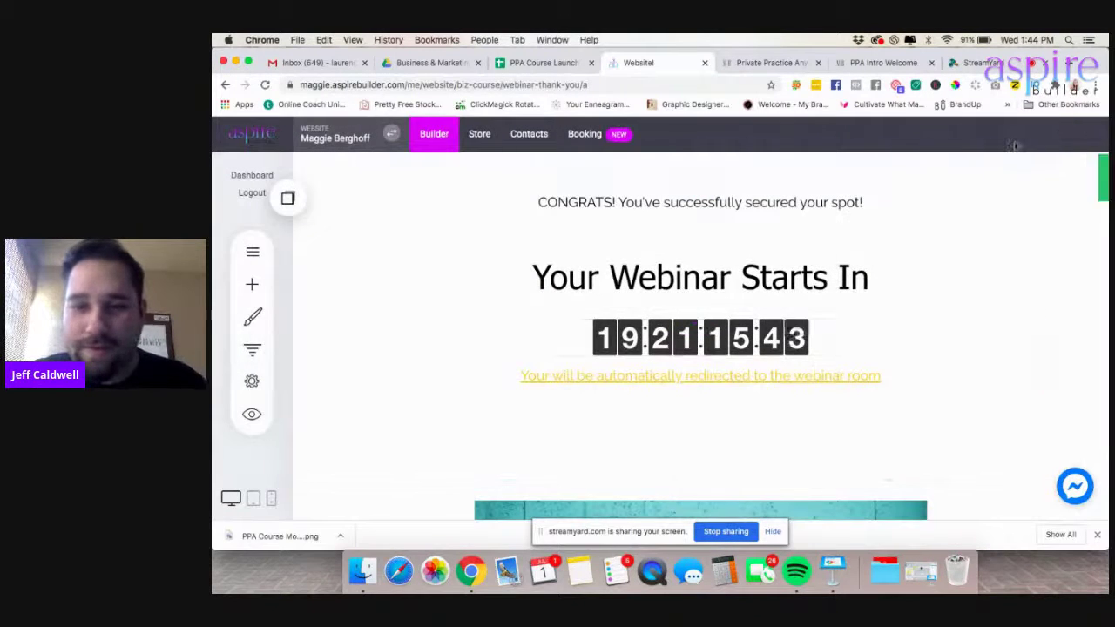
scroll(543, 255, up, 2)
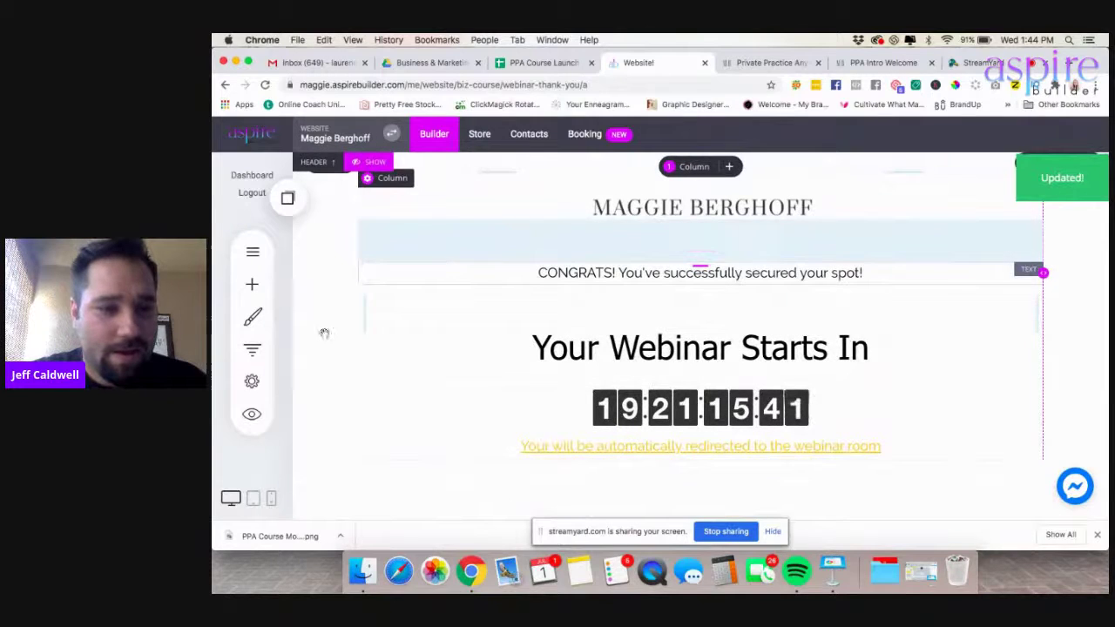
- Move the "Webinar Thank you" funnel step into the Webinar Optin group, directly after "New popup"
click(253, 348)
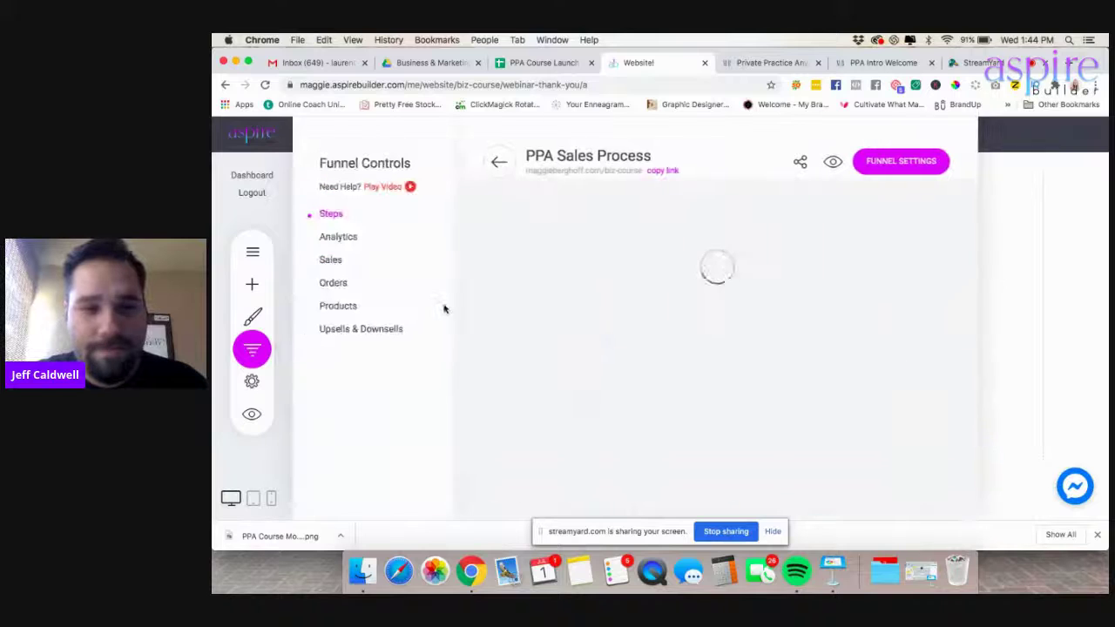
scroll(562, 307, down, 10)
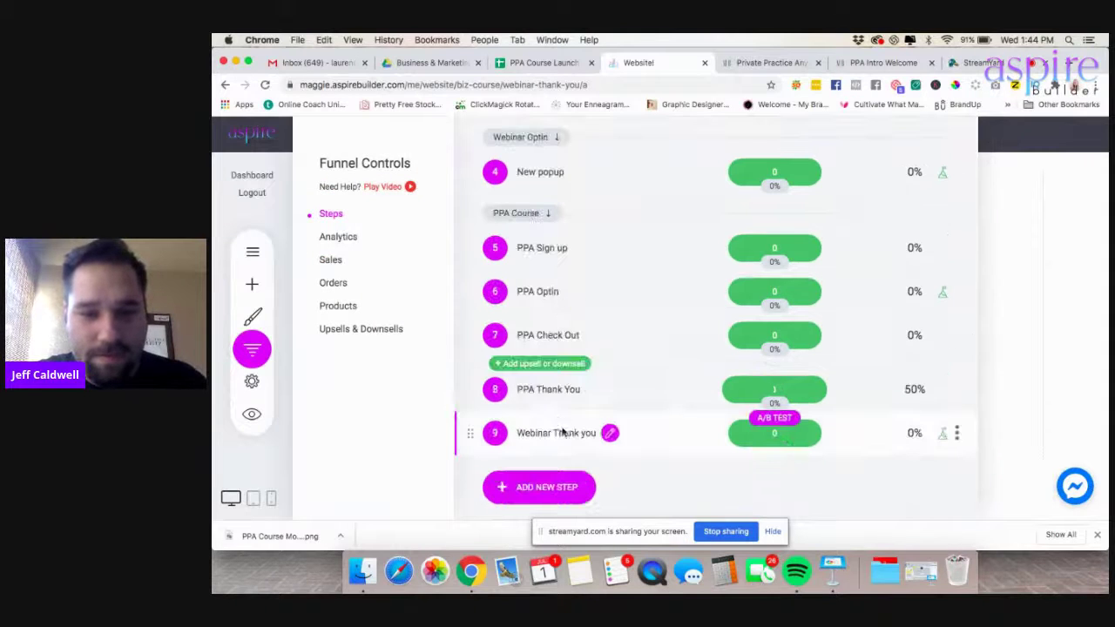
drag(467, 432, 468, 246)
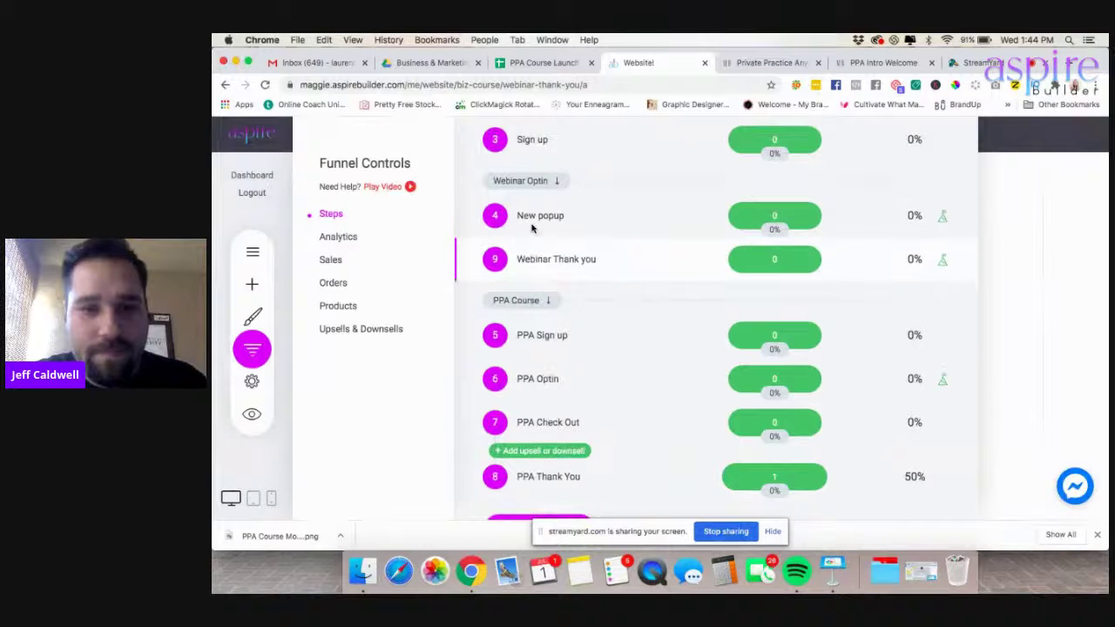
- In the "New popup" step's form settings, name the form "Webinar Sign", turn off new-submission notifications and save
click(578, 216)
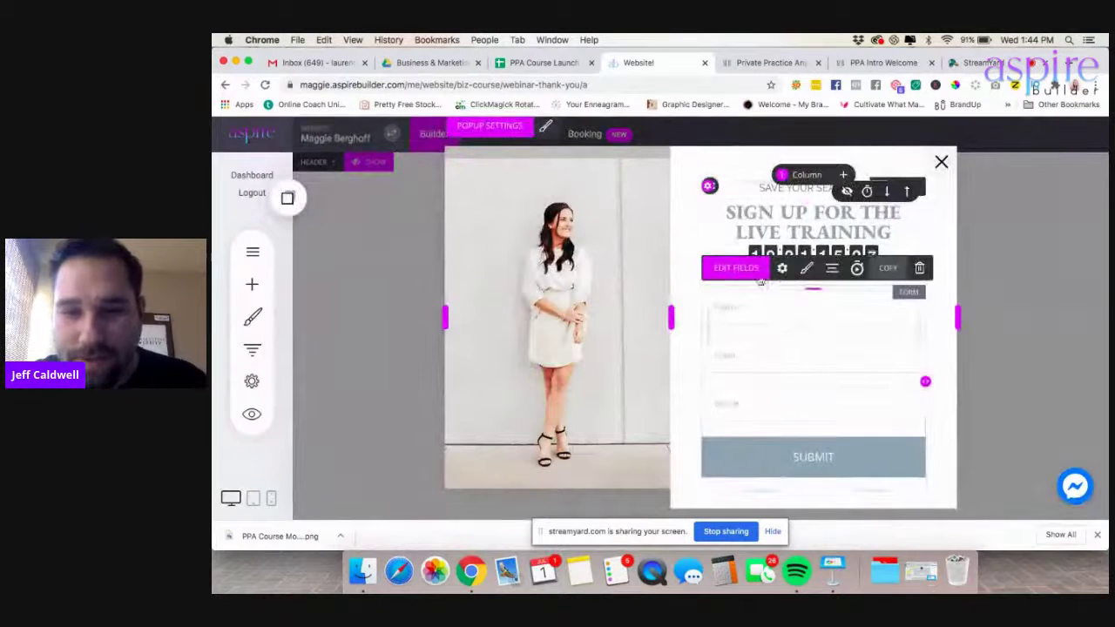
click(782, 269)
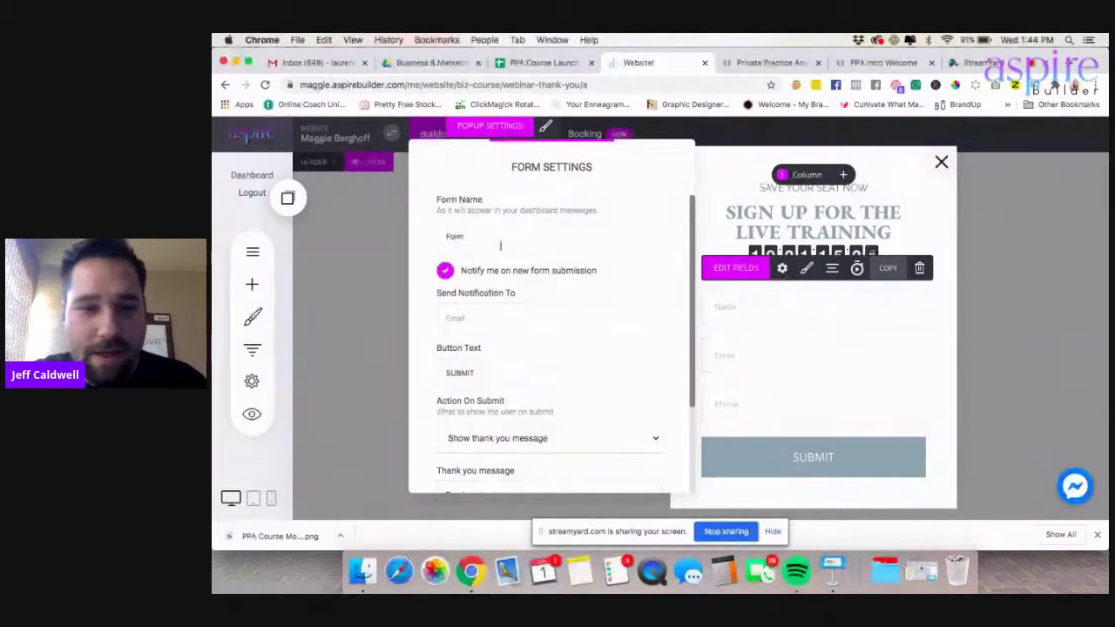
click(445, 272)
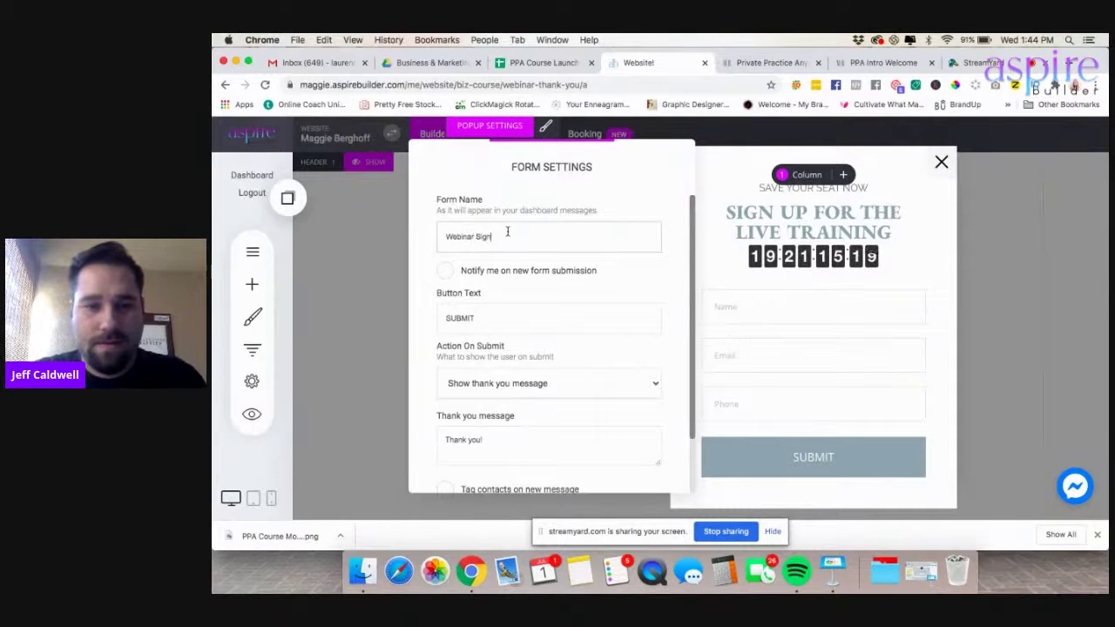
click(824, 258)
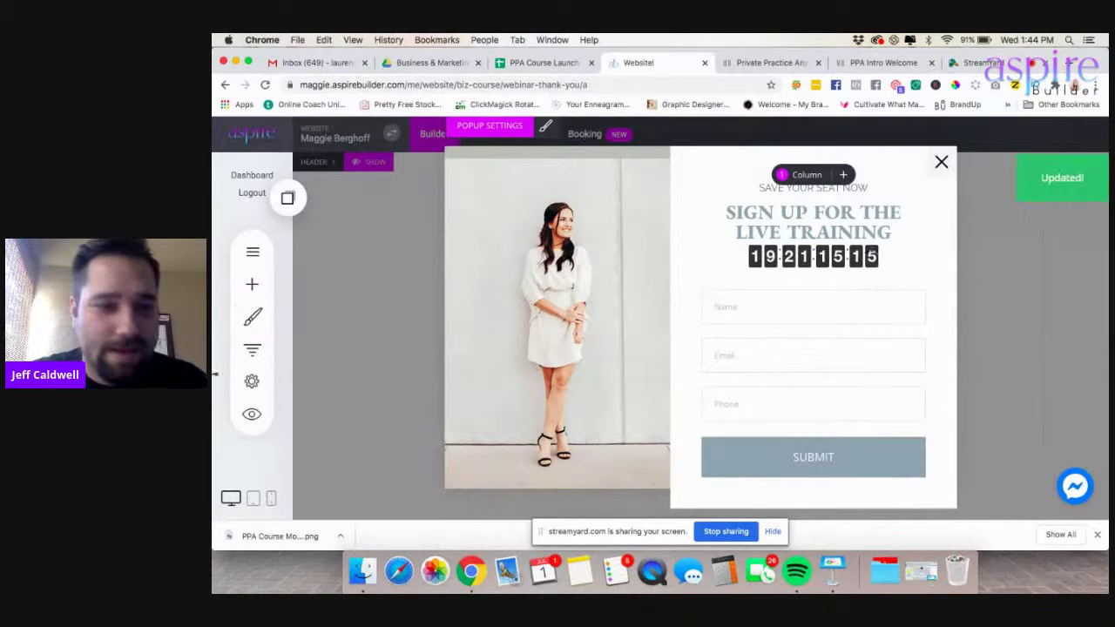
- Open the "Sign up" step of the Webinar Signup group in the builder and close the popup covering it
click(251, 348)
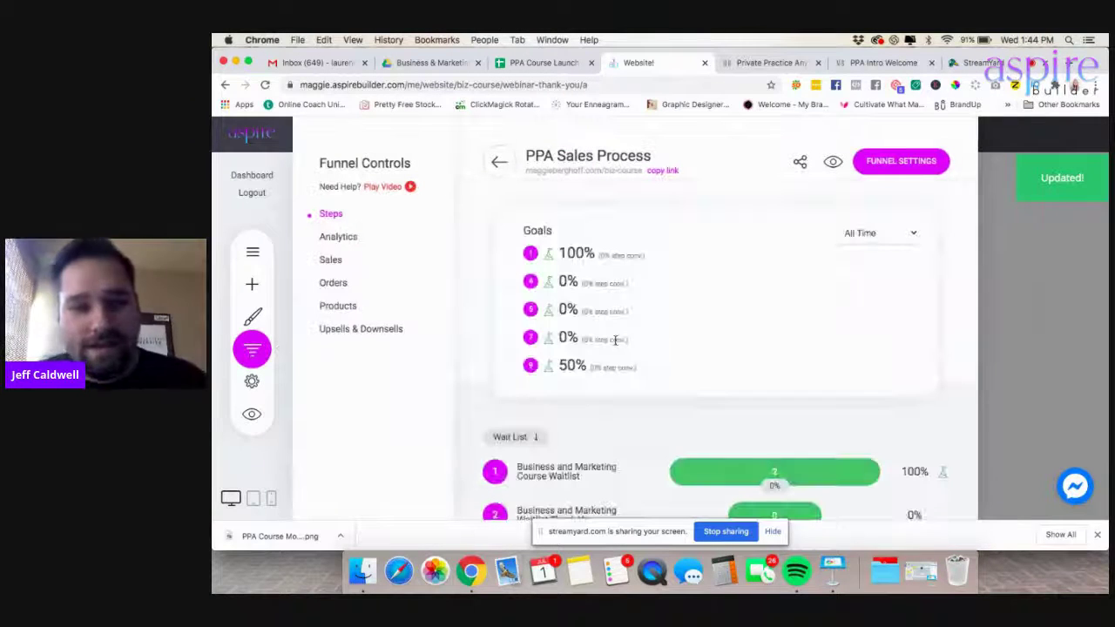
scroll(583, 422, down, 6)
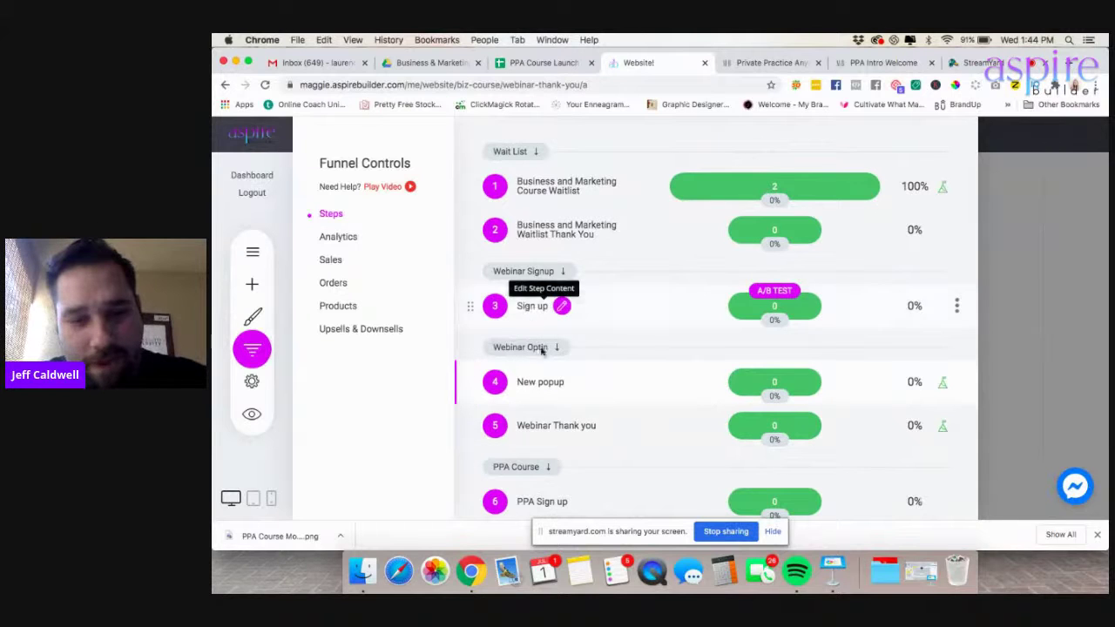
mouse_move(548, 429)
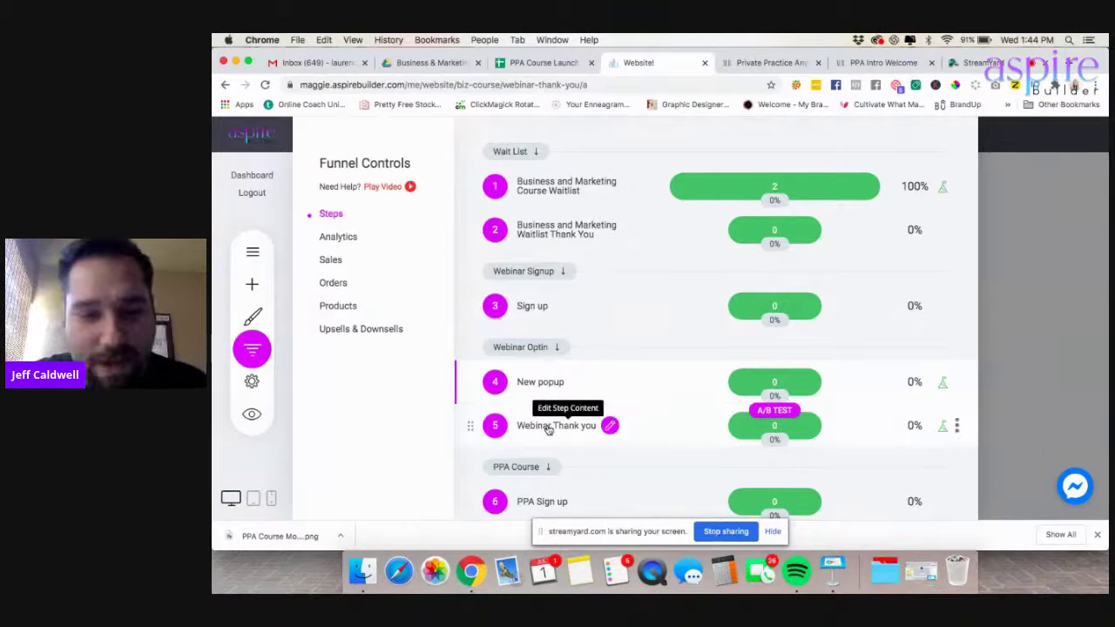
scroll(548, 429, down, 1)
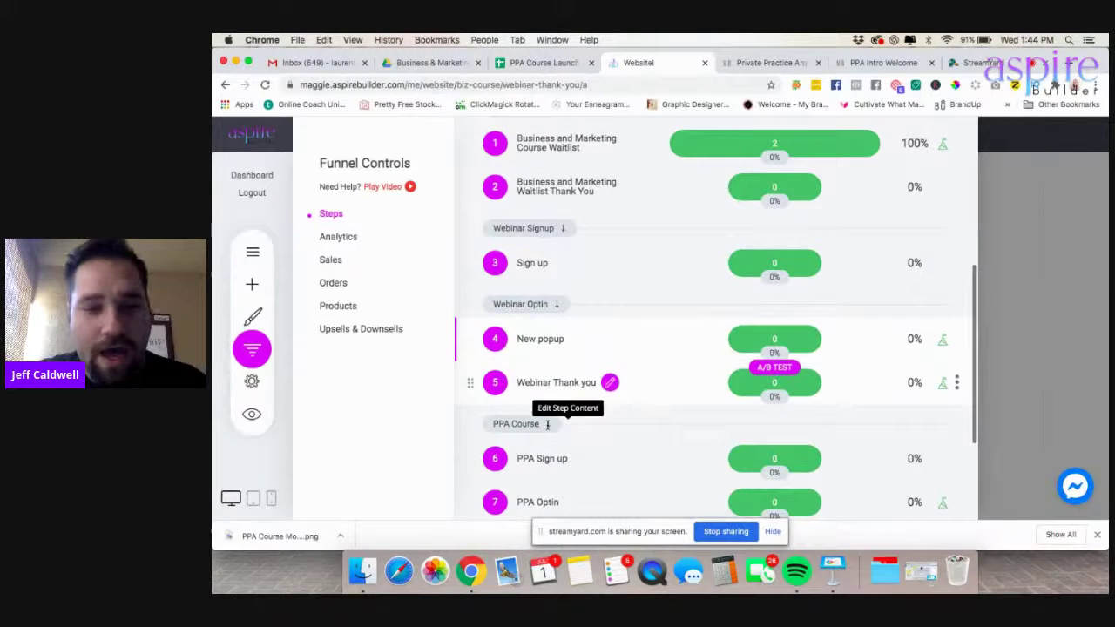
click(534, 265)
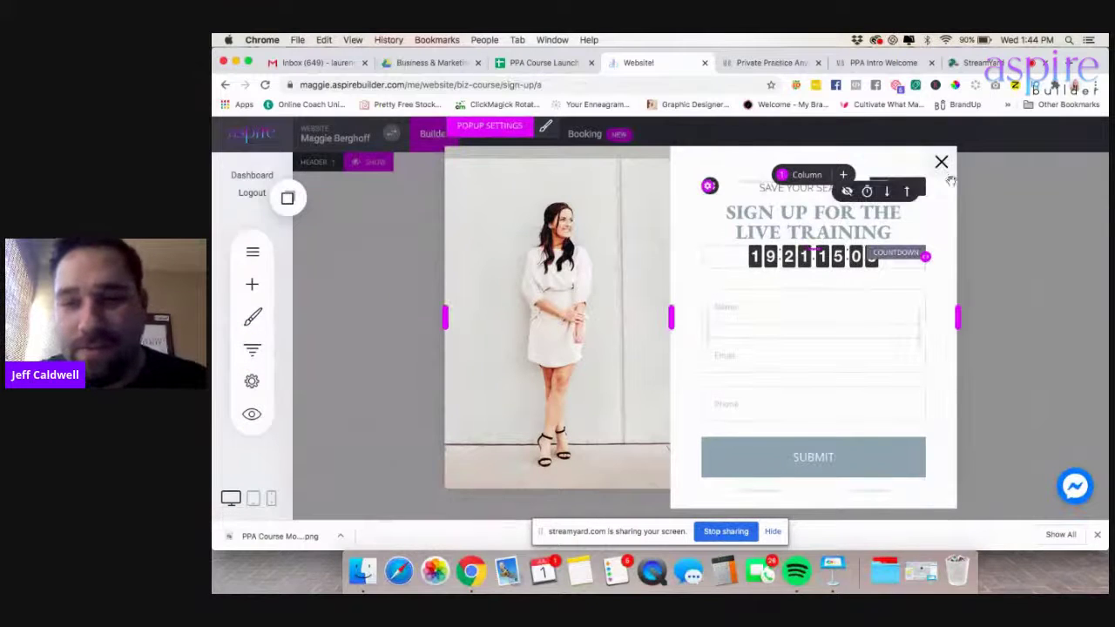
click(946, 170)
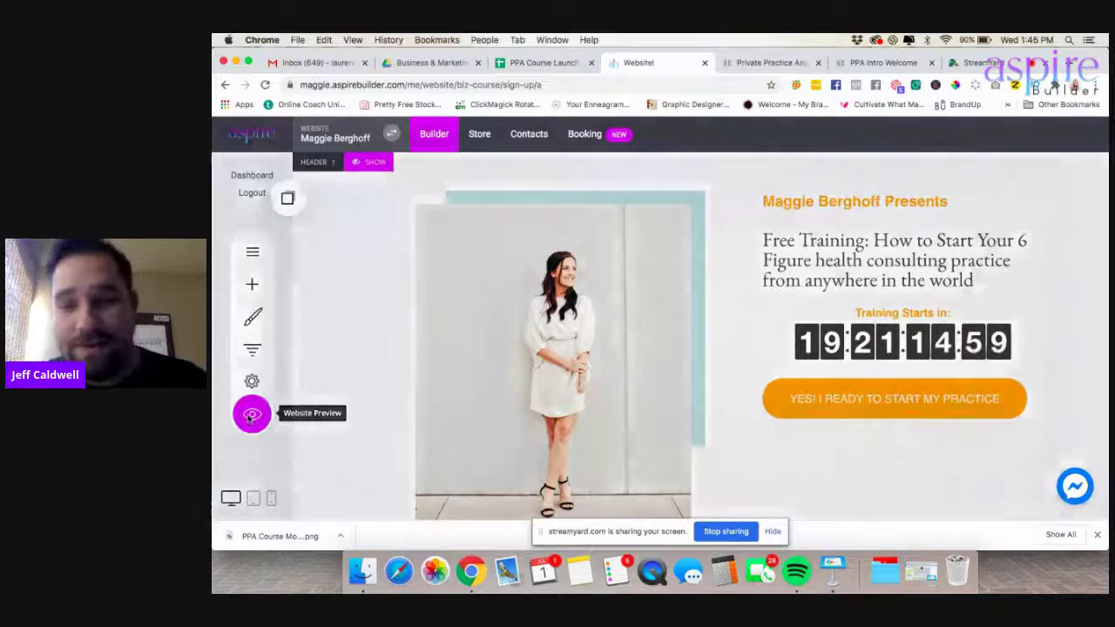
- Preview the webinar sign-up page in a new browser tab and review its sections from the countdown to the footer
click(251, 413)
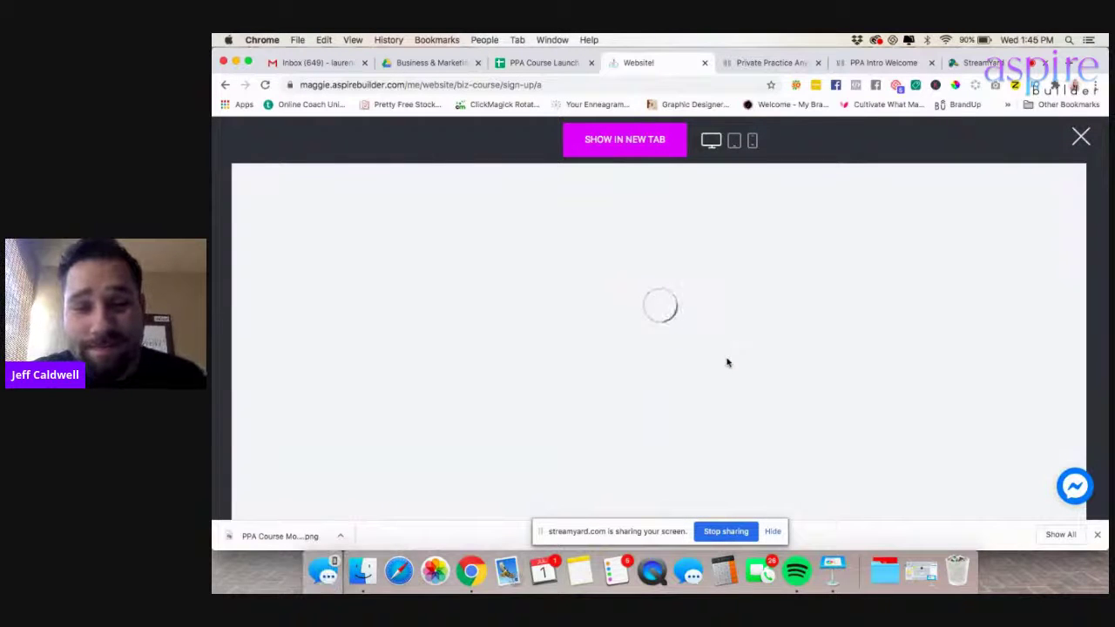
scroll(697, 281, down, 2)
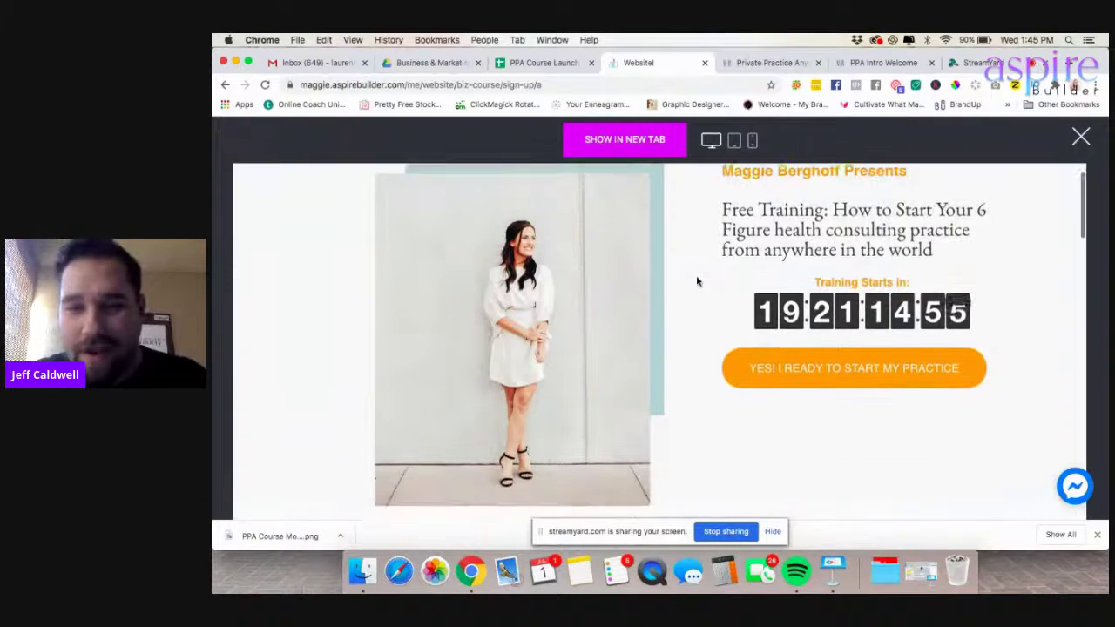
click(633, 153)
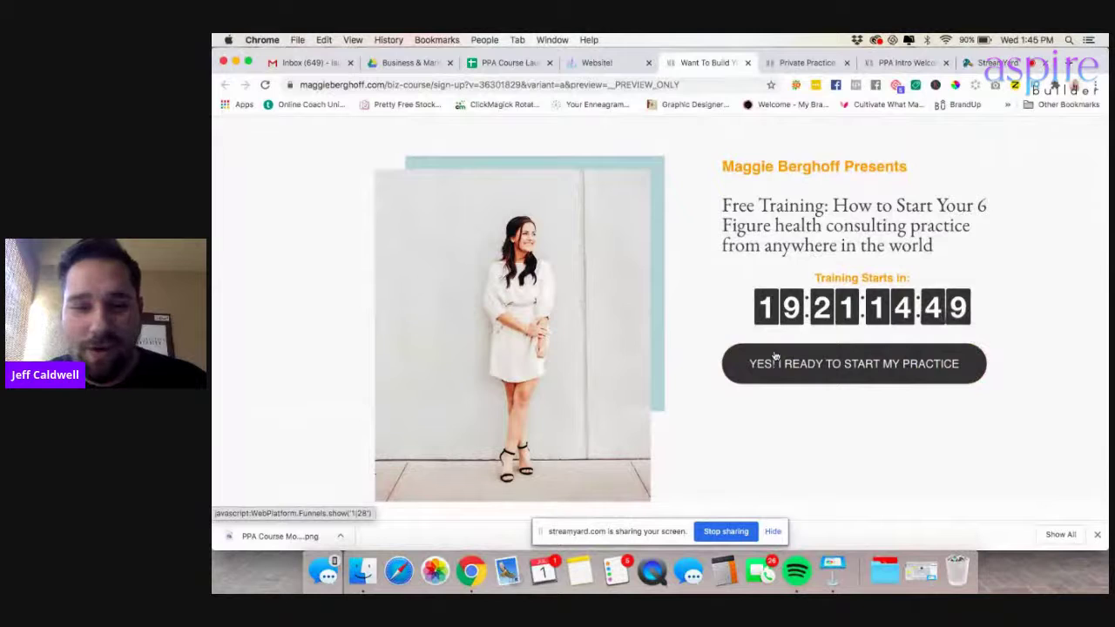
scroll(775, 356, down, 5)
scroll(775, 356, down, 8)
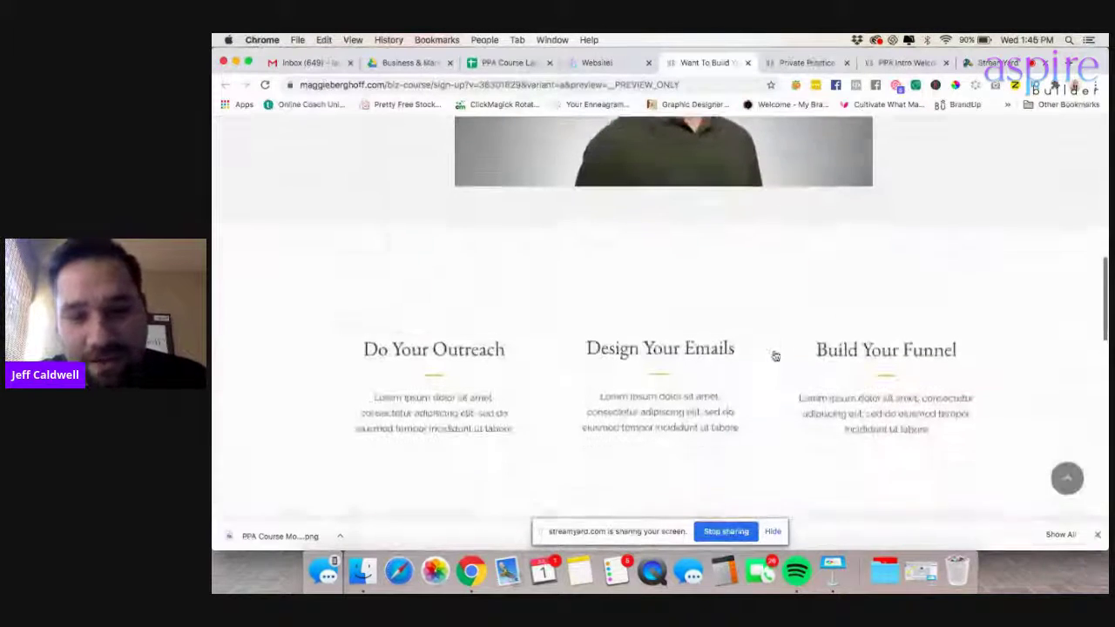
scroll(775, 355, down, 4)
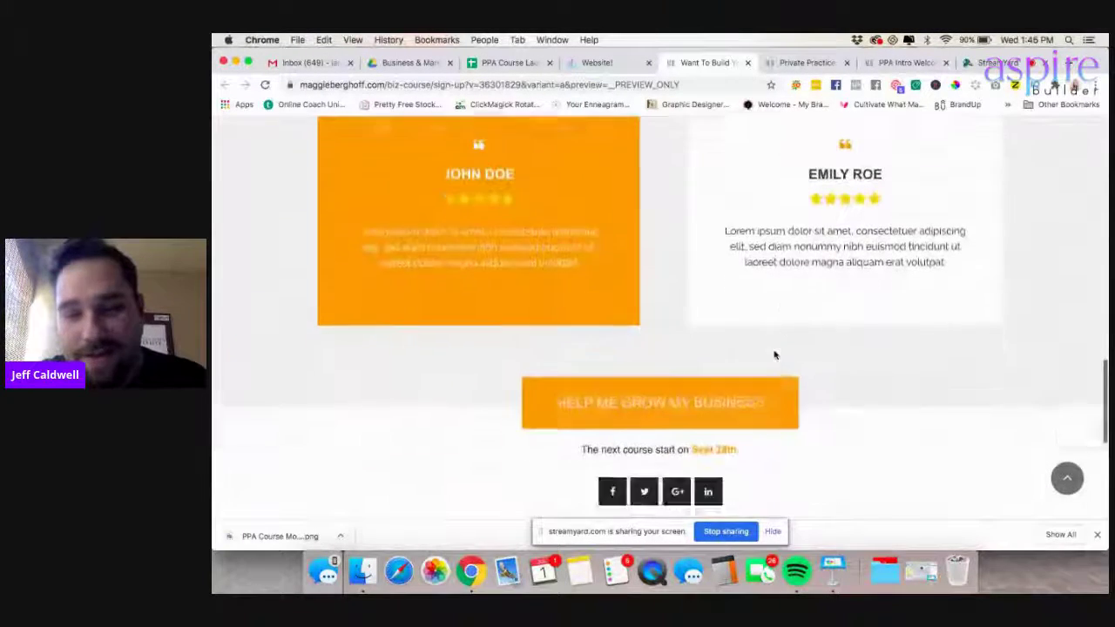
scroll(775, 356, up, 15)
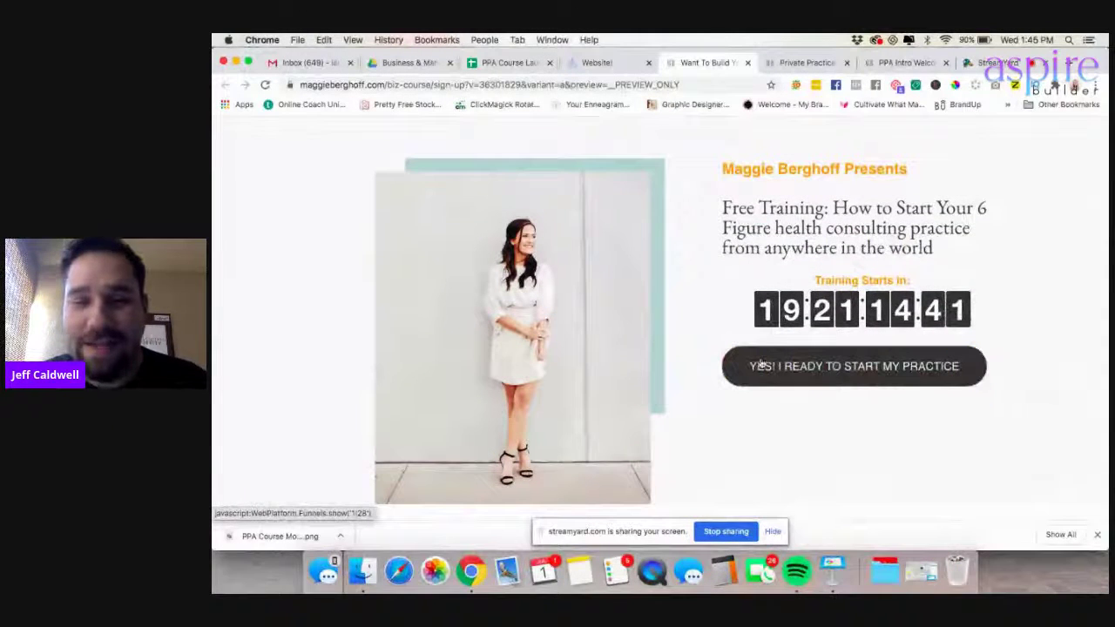
- Open the sign-up popup in the preview, enter a test name, e-mail address and phone number, and submit the form
click(755, 364)
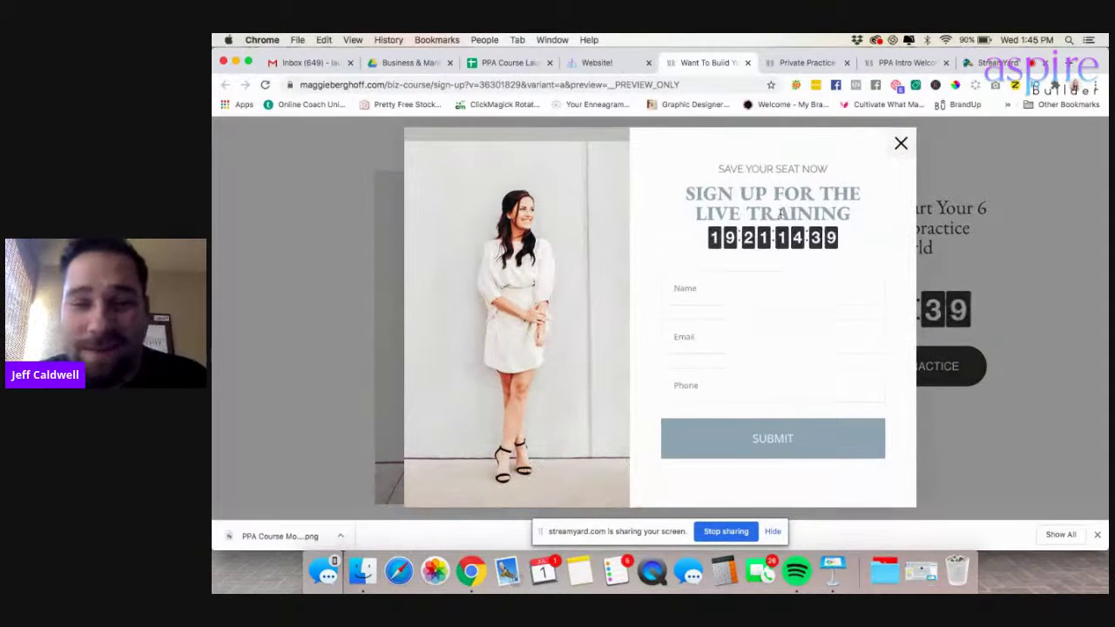
click(772, 289)
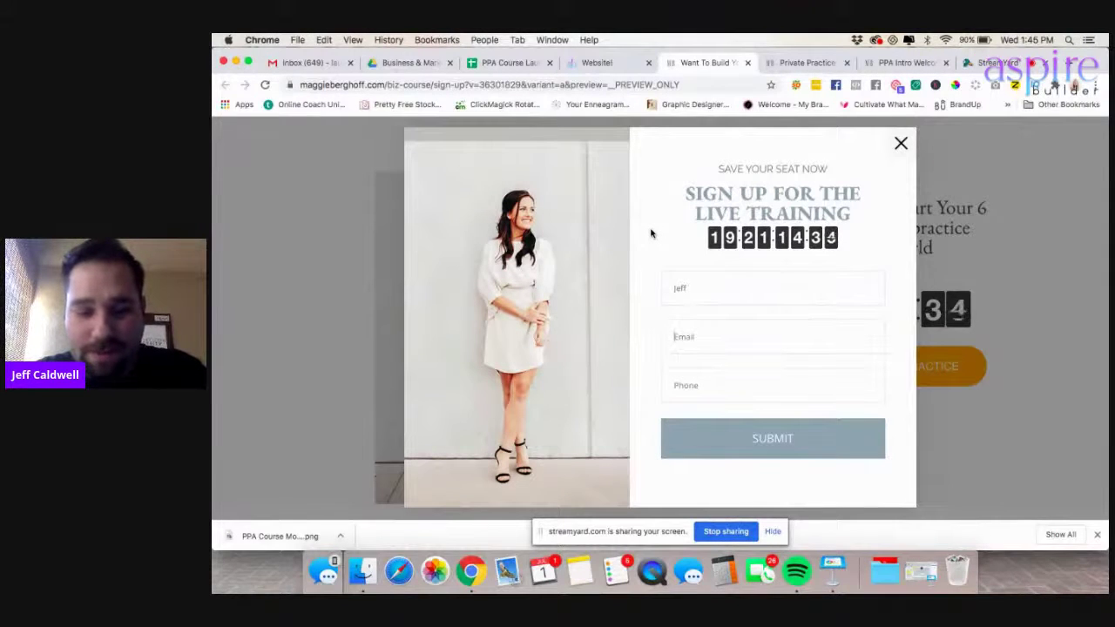
text(caldwell)
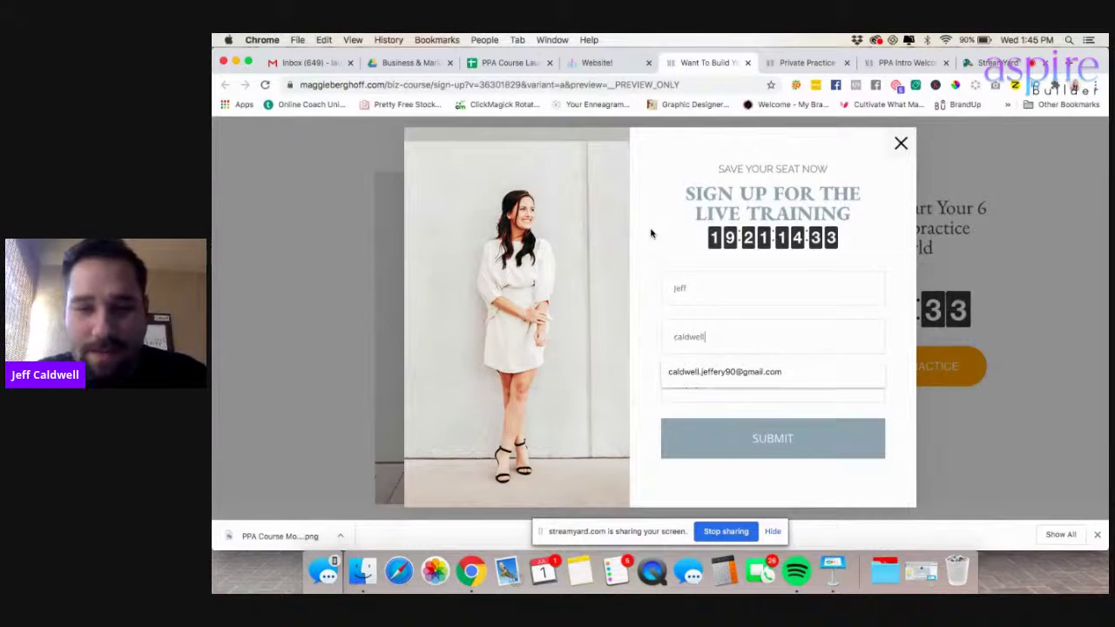
click(689, 375)
click(697, 388)
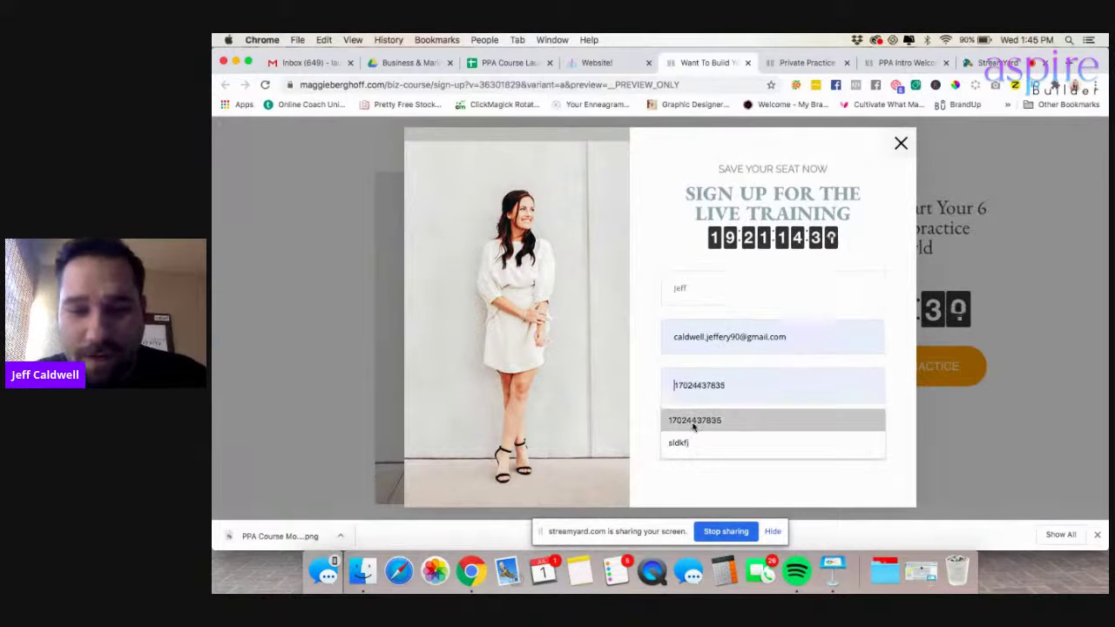
click(696, 420)
click(746, 447)
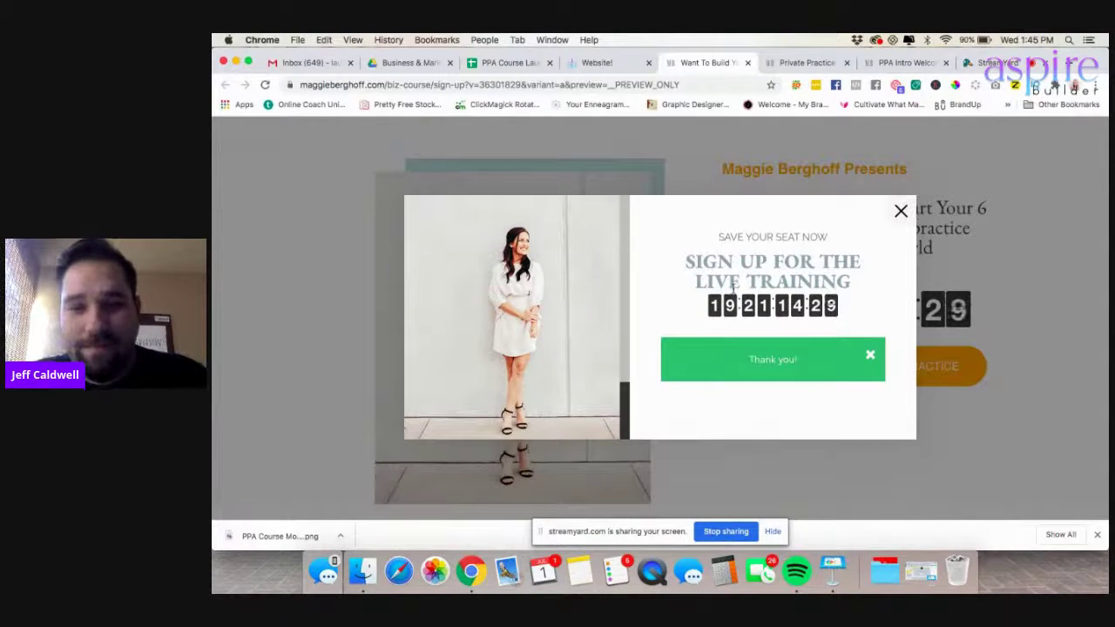
- Return to the builder and open the "New popup" step of the Webinar Optin group in the PPA Sales Process funnel
click(599, 62)
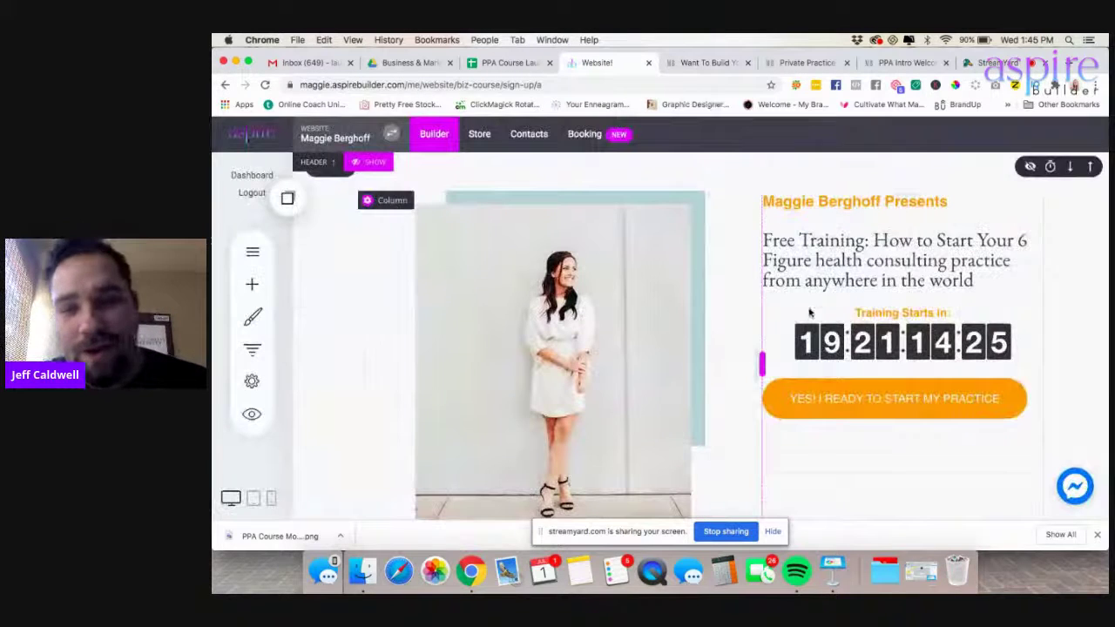
click(252, 349)
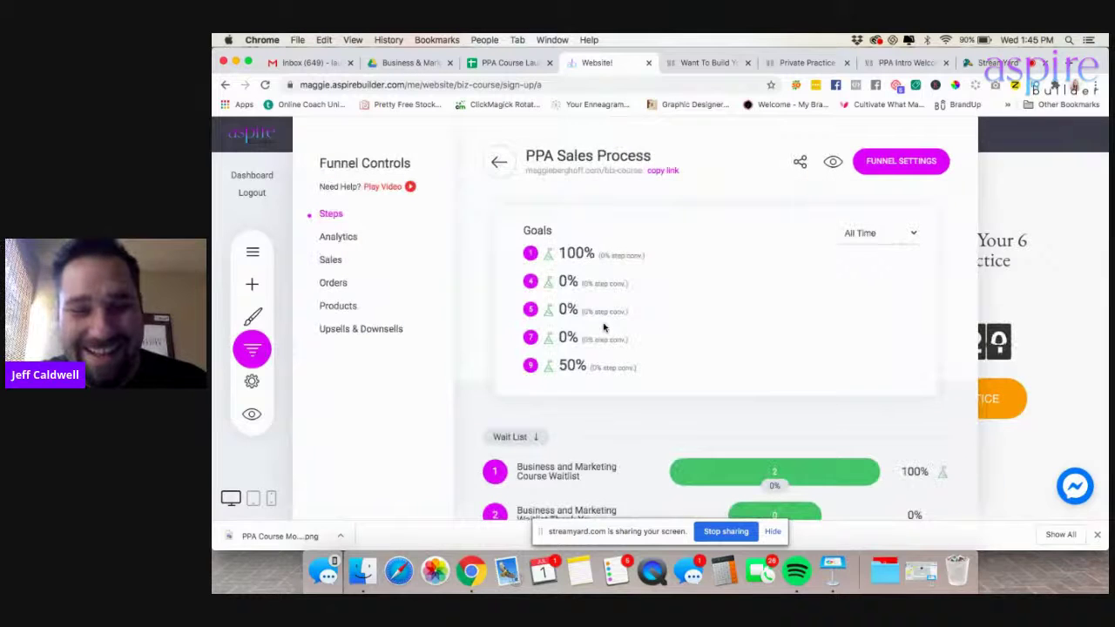
scroll(604, 328, down, 5)
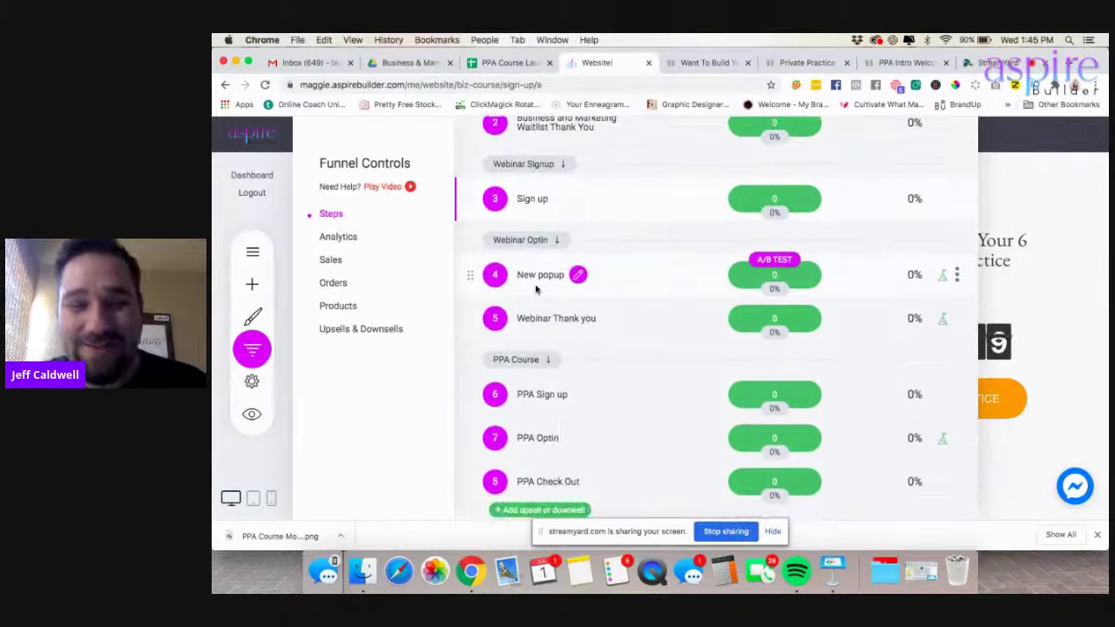
click(536, 276)
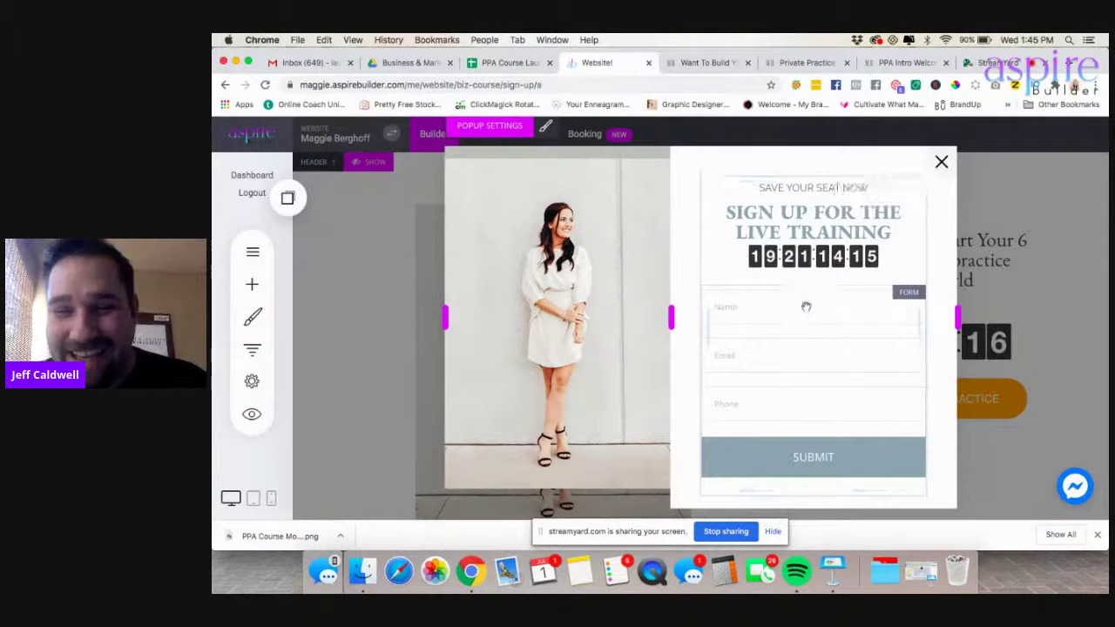
mouse_move(805, 307)
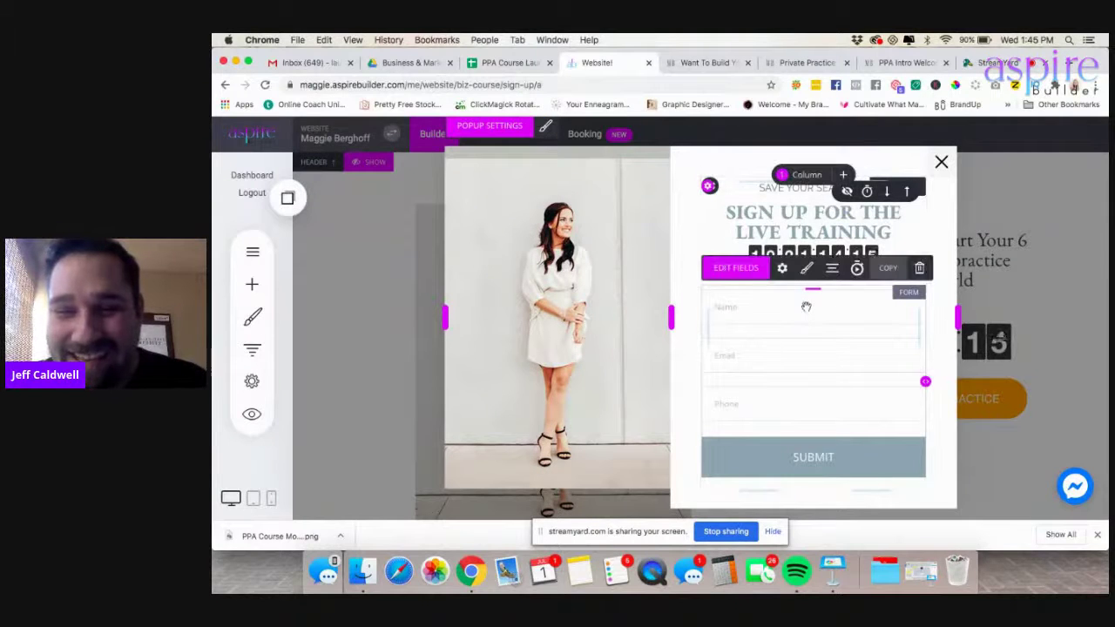
- Set the popup form's submit action to "Go to page" with the next funnel step as thank-you page, and save
click(783, 268)
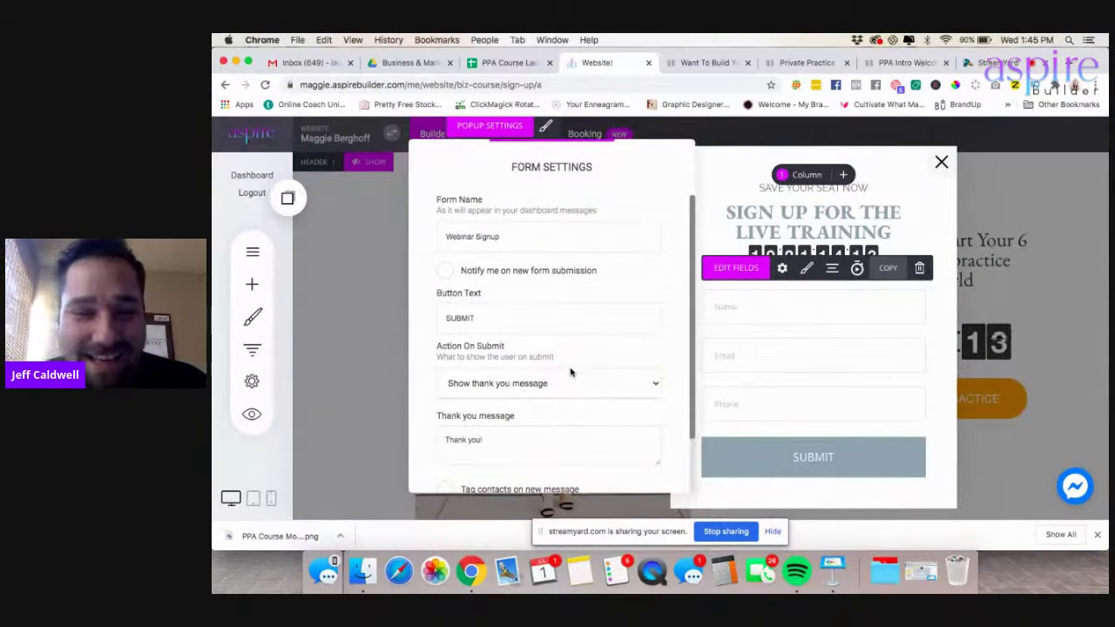
click(527, 383)
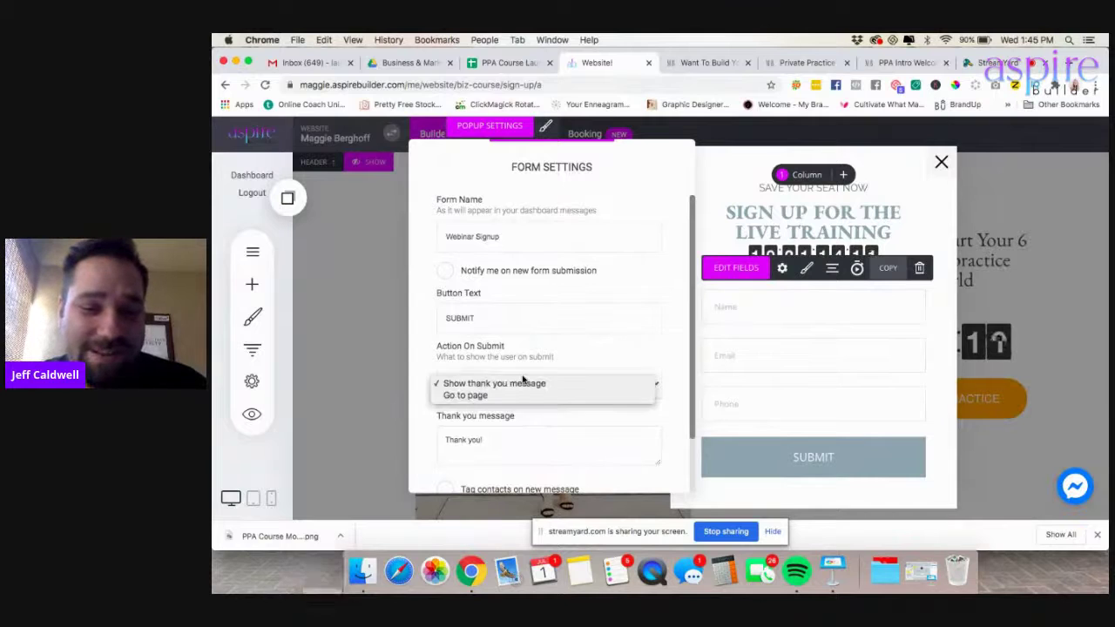
click(477, 397)
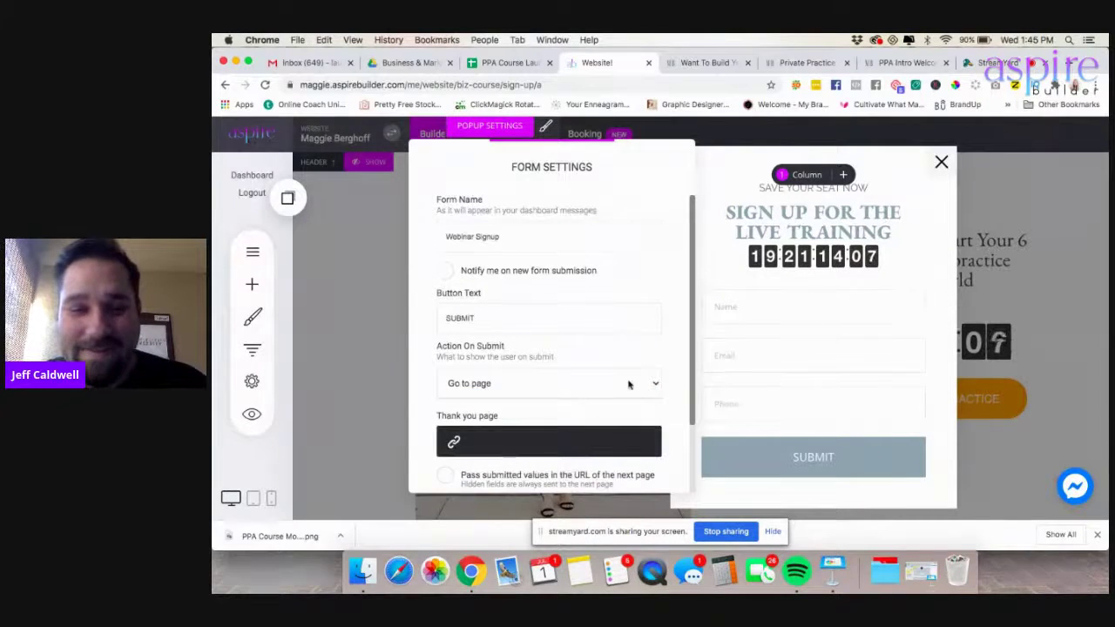
click(503, 438)
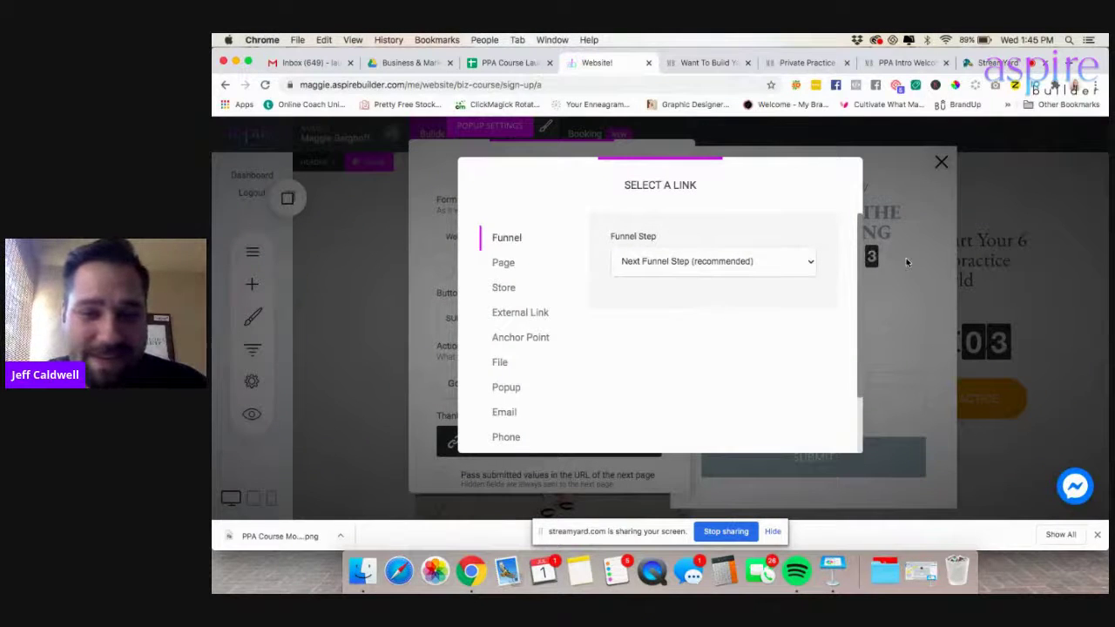
scroll(803, 412, down, 2)
click(803, 419)
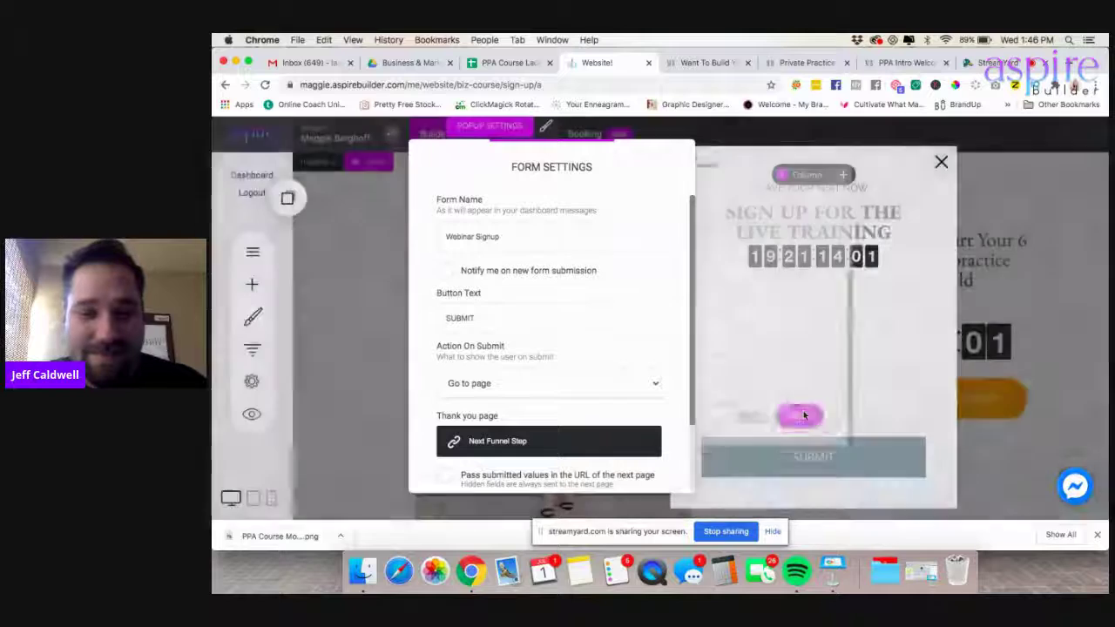
click(814, 242)
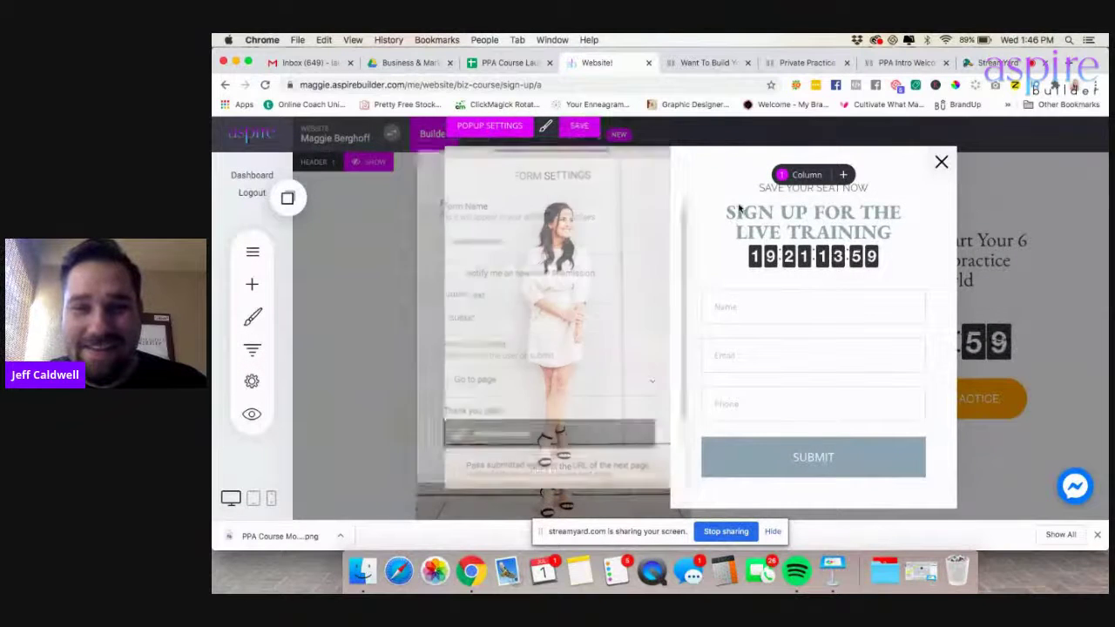
- Switch back to the sign-up page preview and reload it to load the updated popup
click(688, 65)
click(598, 62)
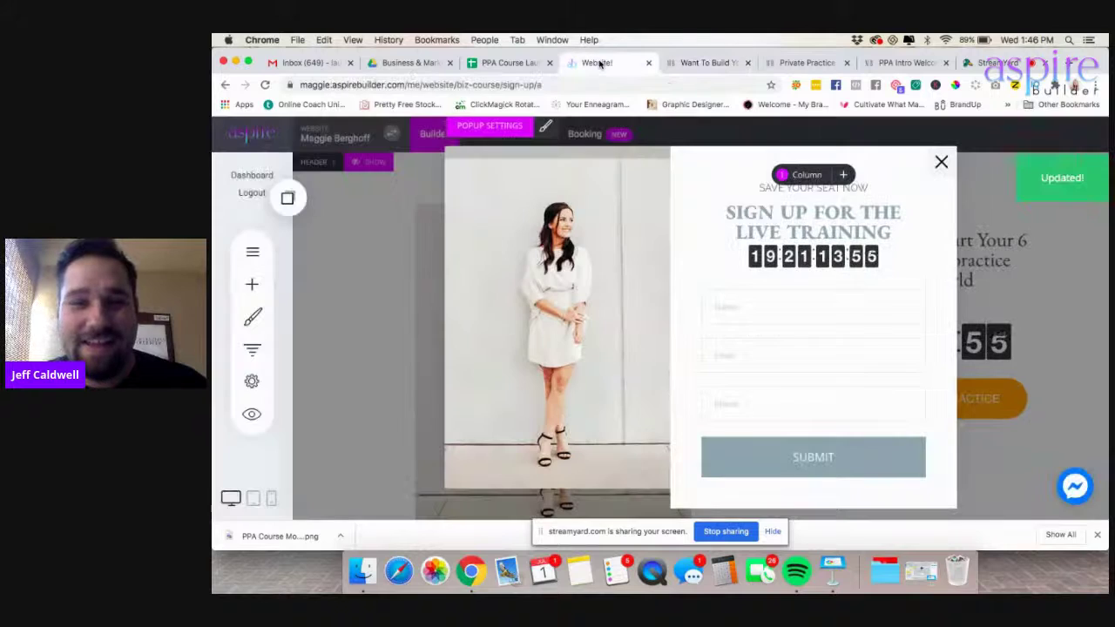
click(678, 62)
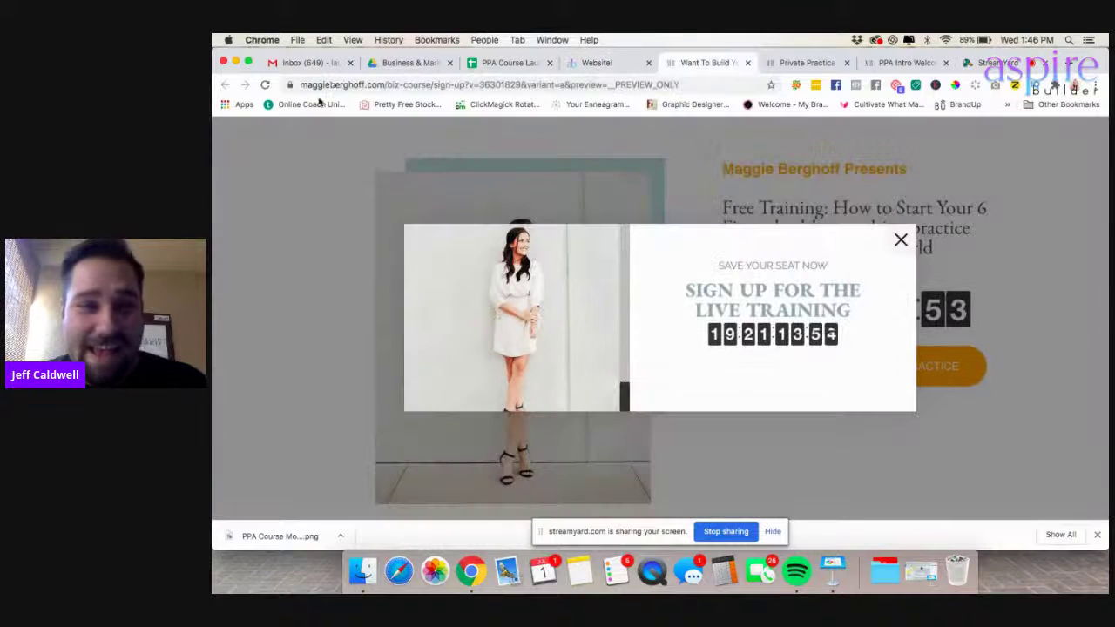
click(266, 85)
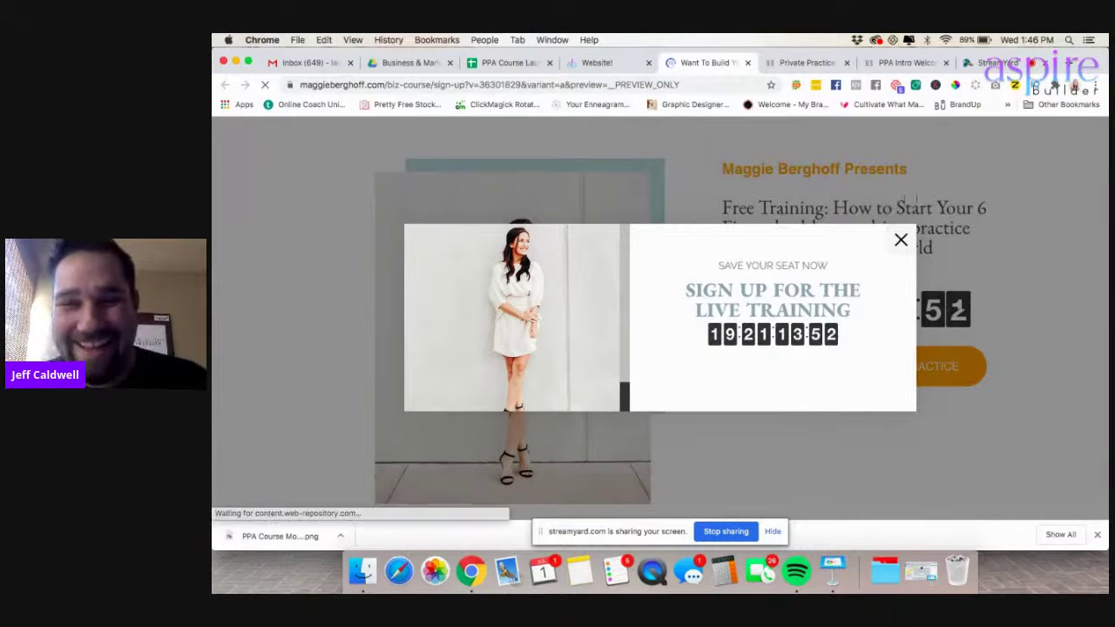
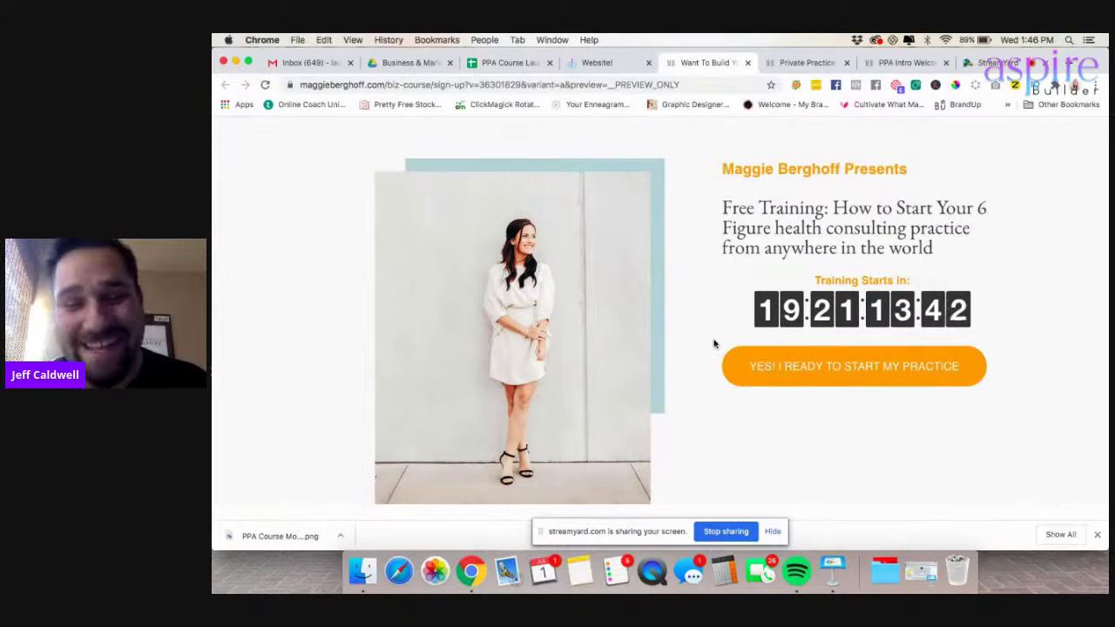
- Submit the reloaded sign-up popup with a test name, e-mail address and phone number, and review the page that follows
click(755, 366)
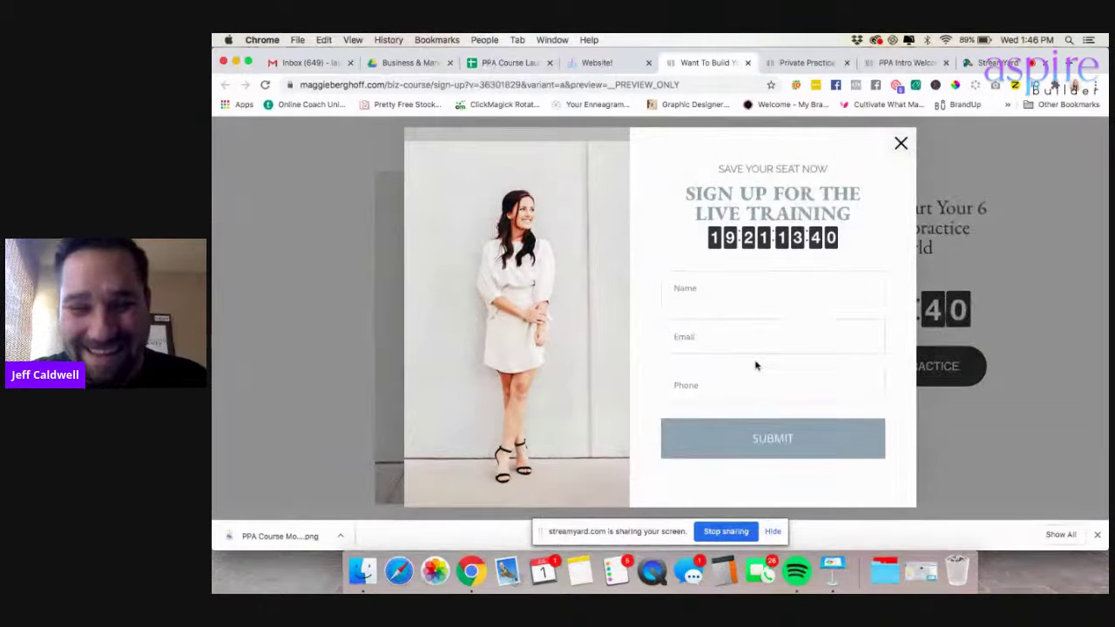
click(707, 283)
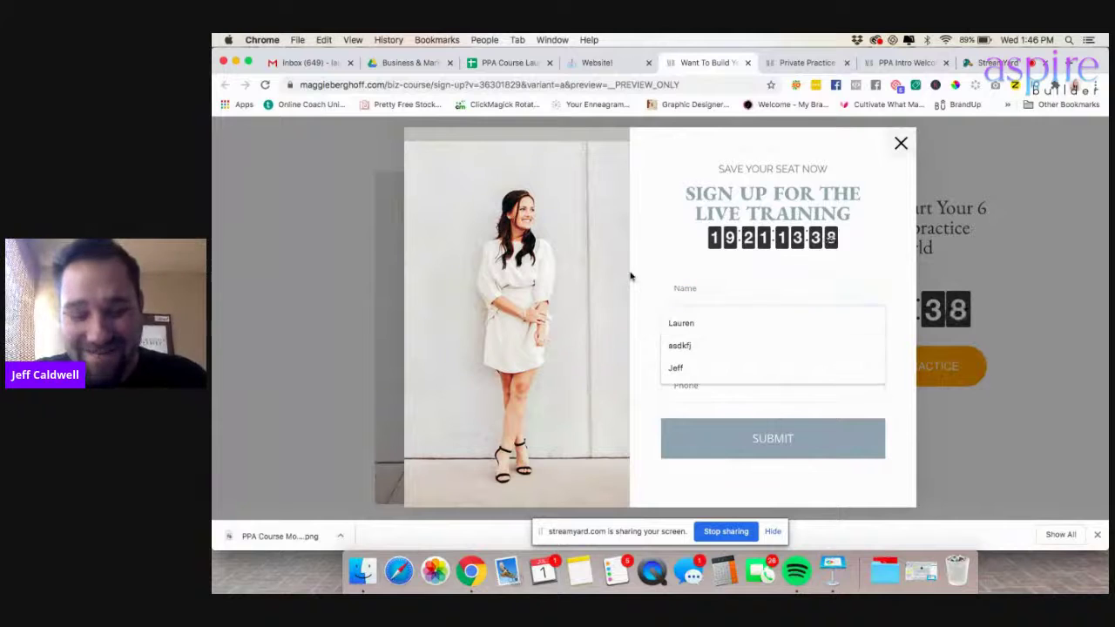
text(Jeff)
text(c)
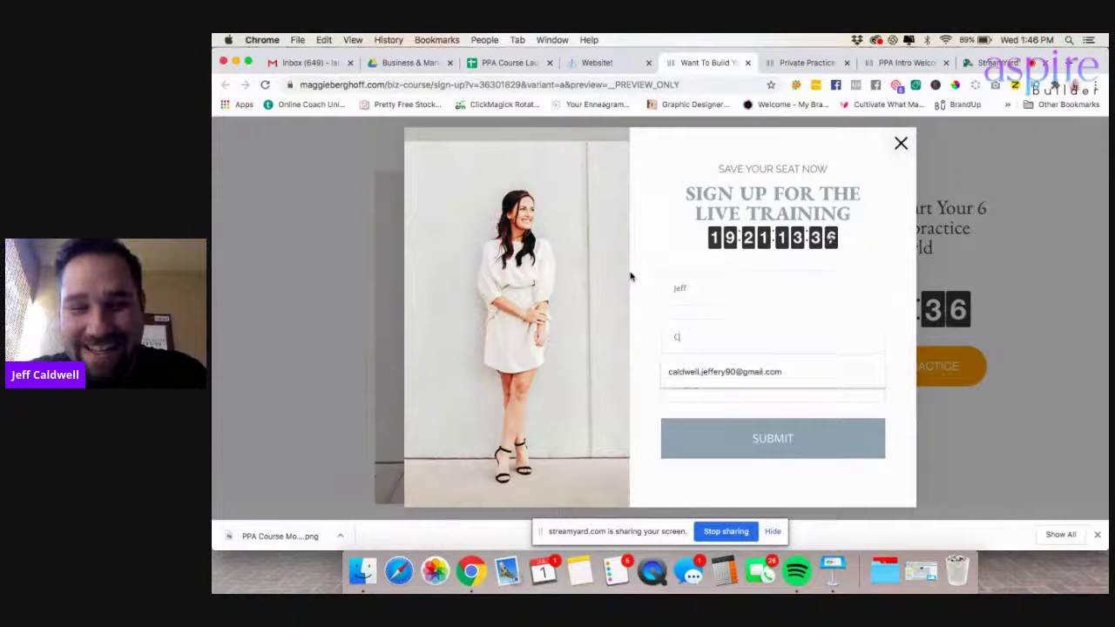
click(697, 371)
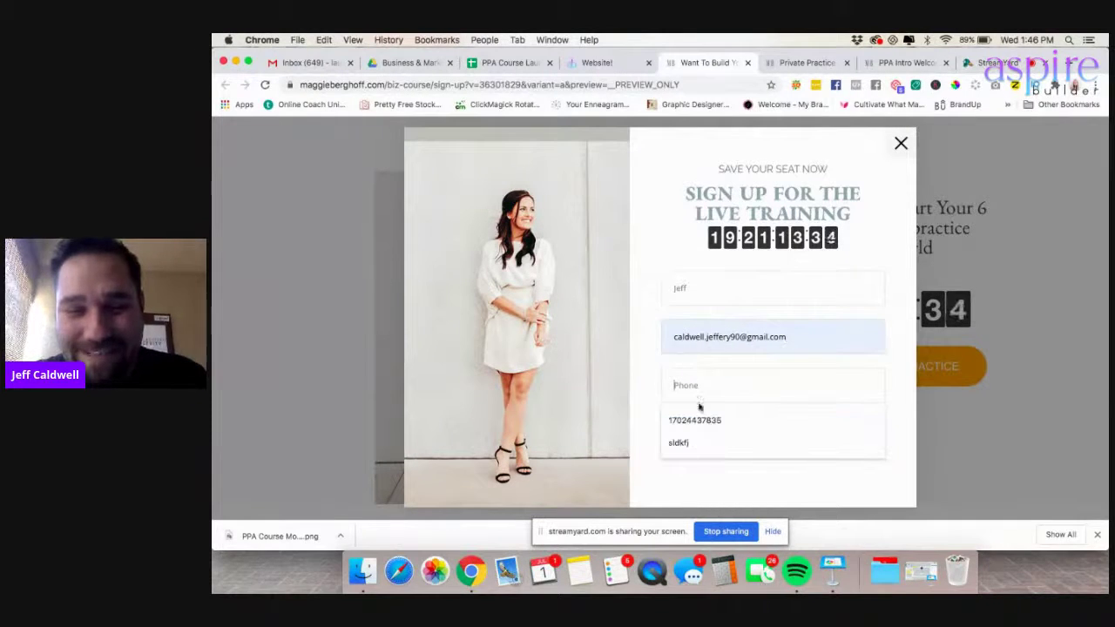
click(697, 418)
click(707, 451)
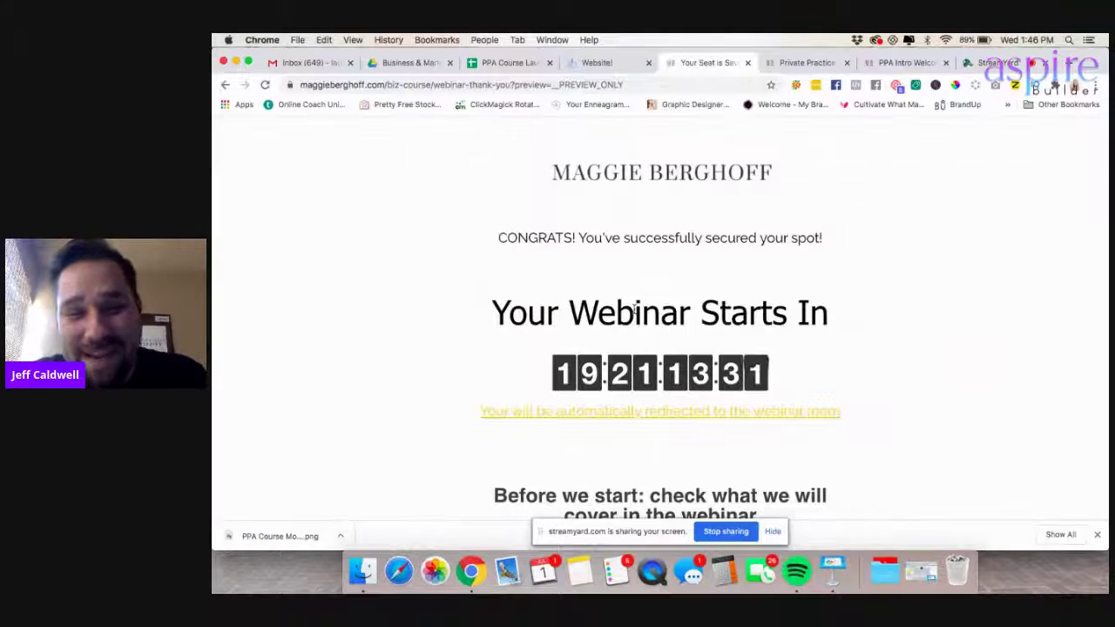
scroll(433, 267, down, 3)
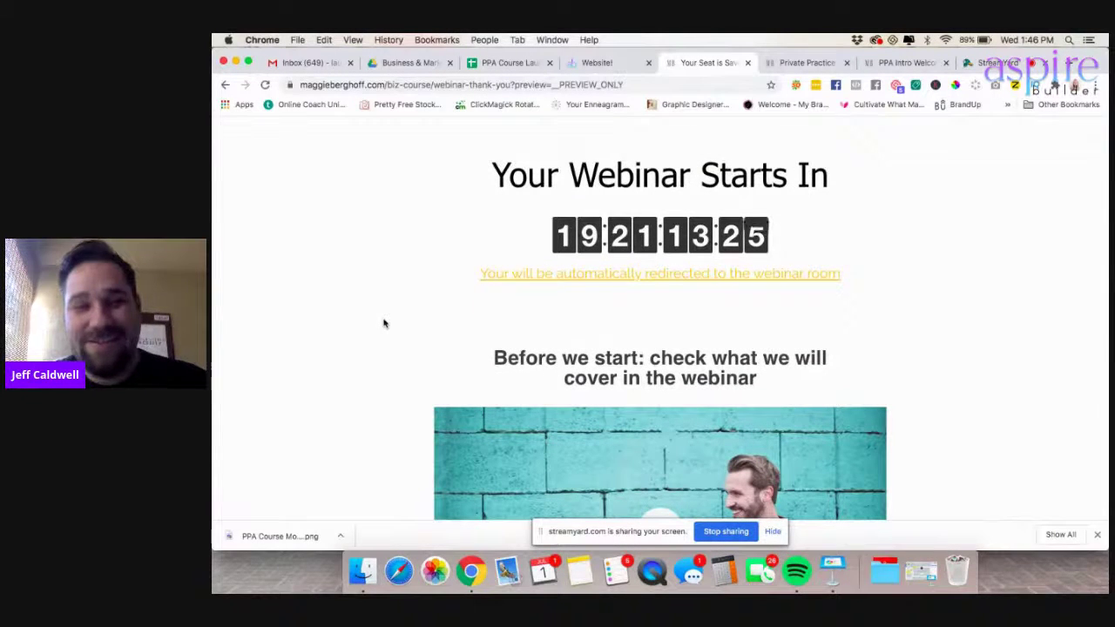
- In the builder's popup form settings, select the "PPA Course Webinar Signup" Mailchimp list to receive submitted e-mails and close the settings
click(597, 62)
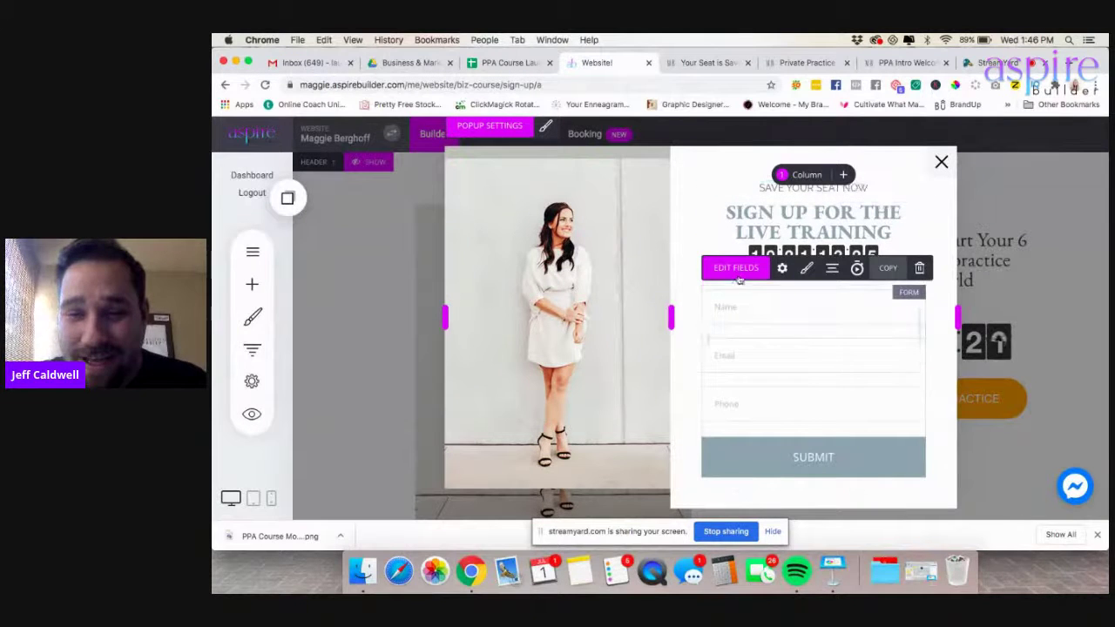
click(736, 268)
click(815, 345)
click(782, 266)
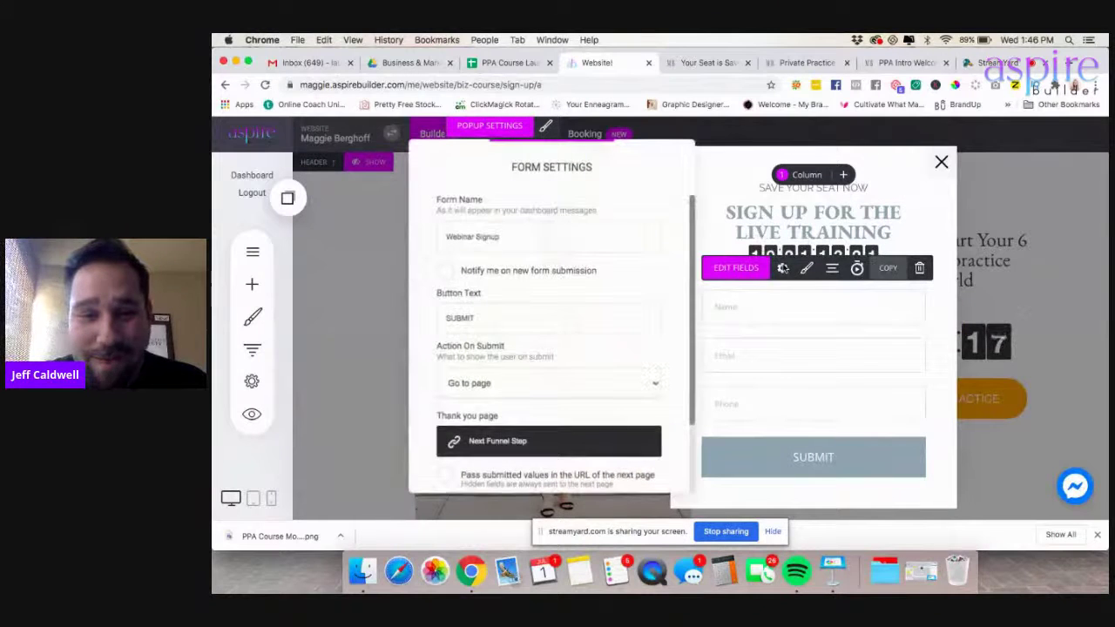
scroll(515, 375, down, 2)
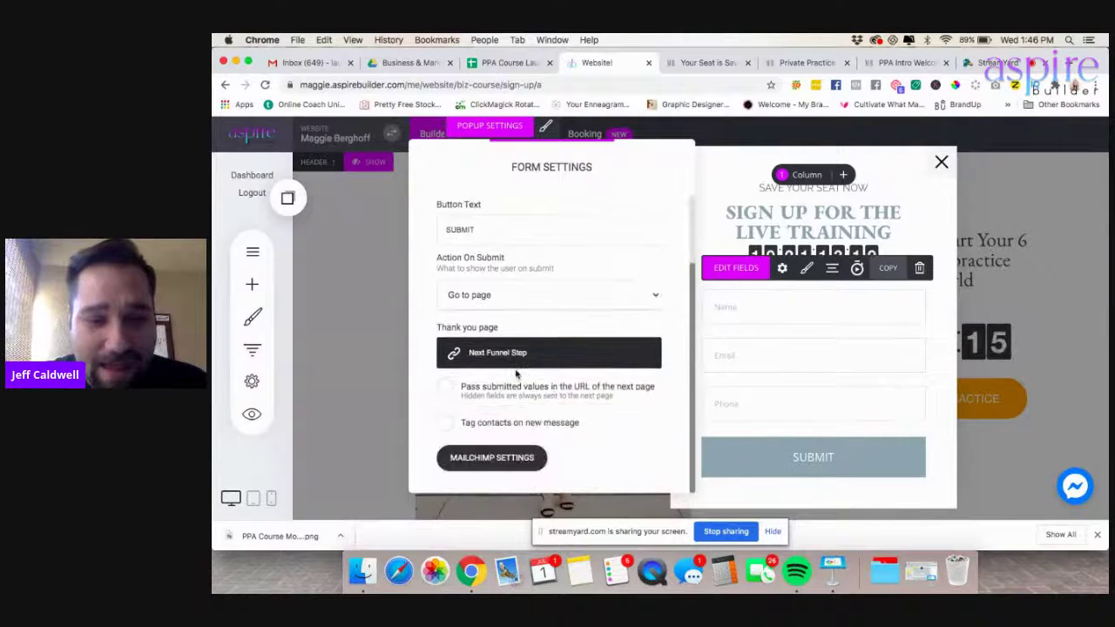
click(491, 458)
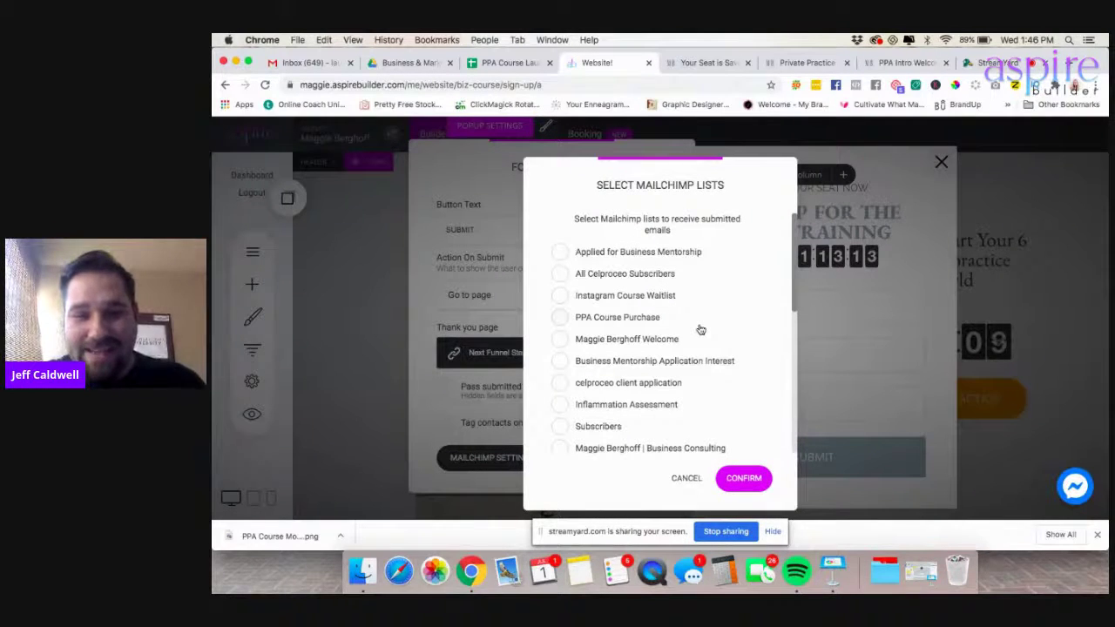
scroll(701, 329, down, 6)
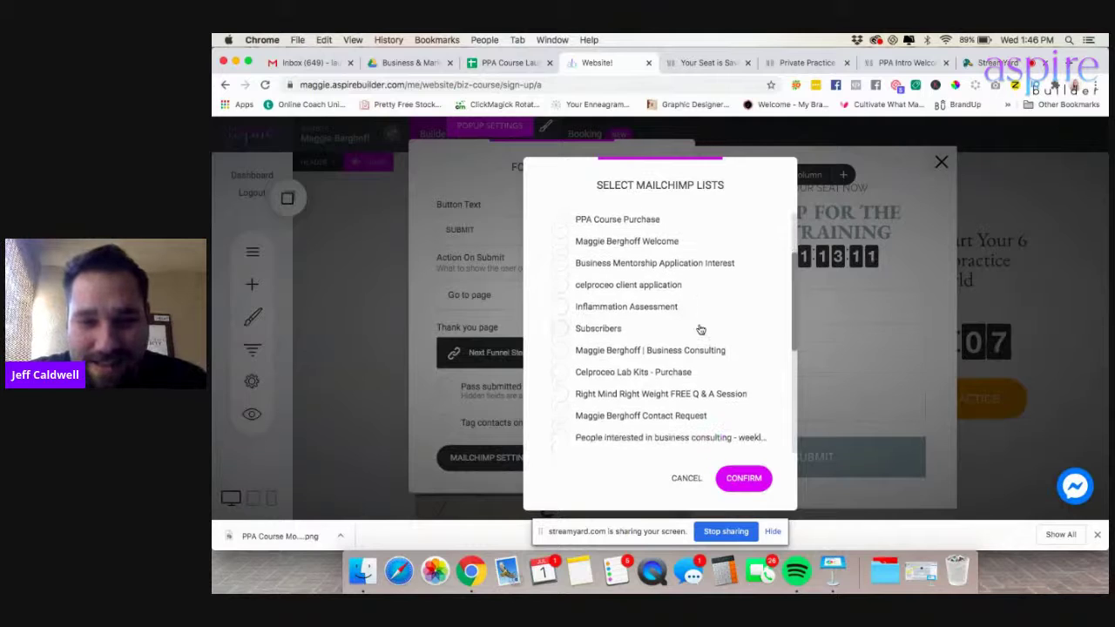
scroll(700, 329, down, 5)
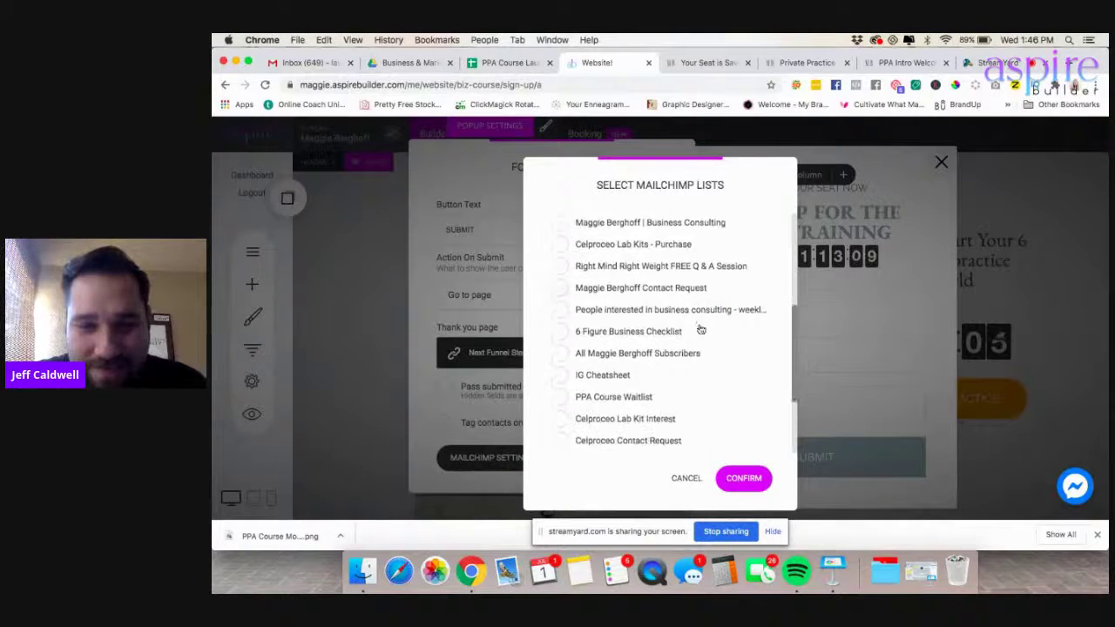
scroll(700, 330, down, 4)
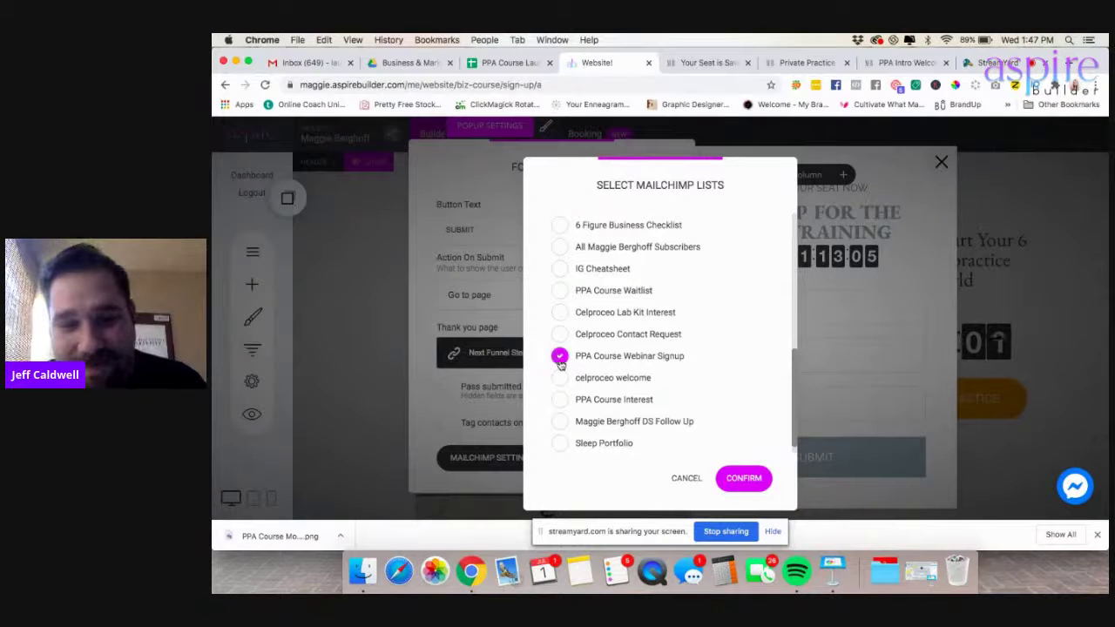
click(745, 477)
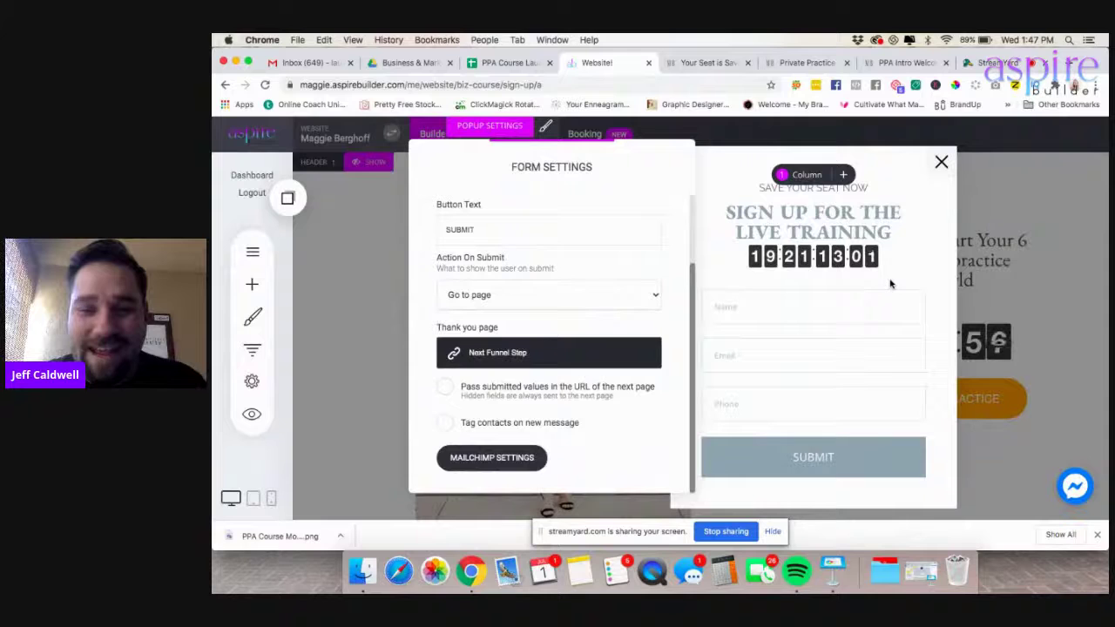
click(924, 299)
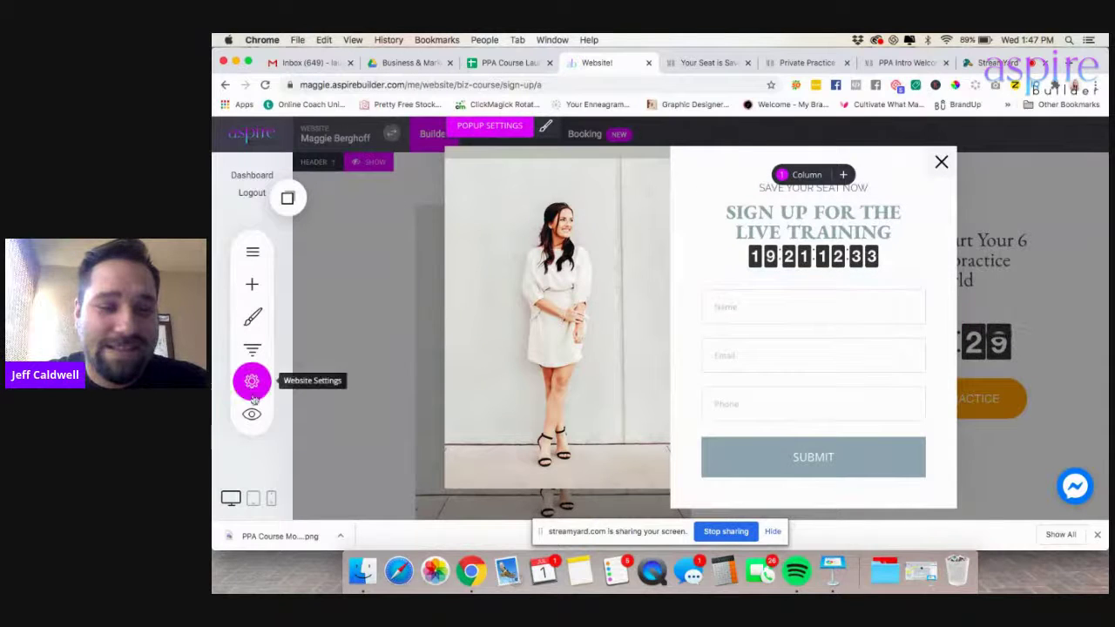
- Look over the webinar thank-you page preview and return to the website builder
click(704, 63)
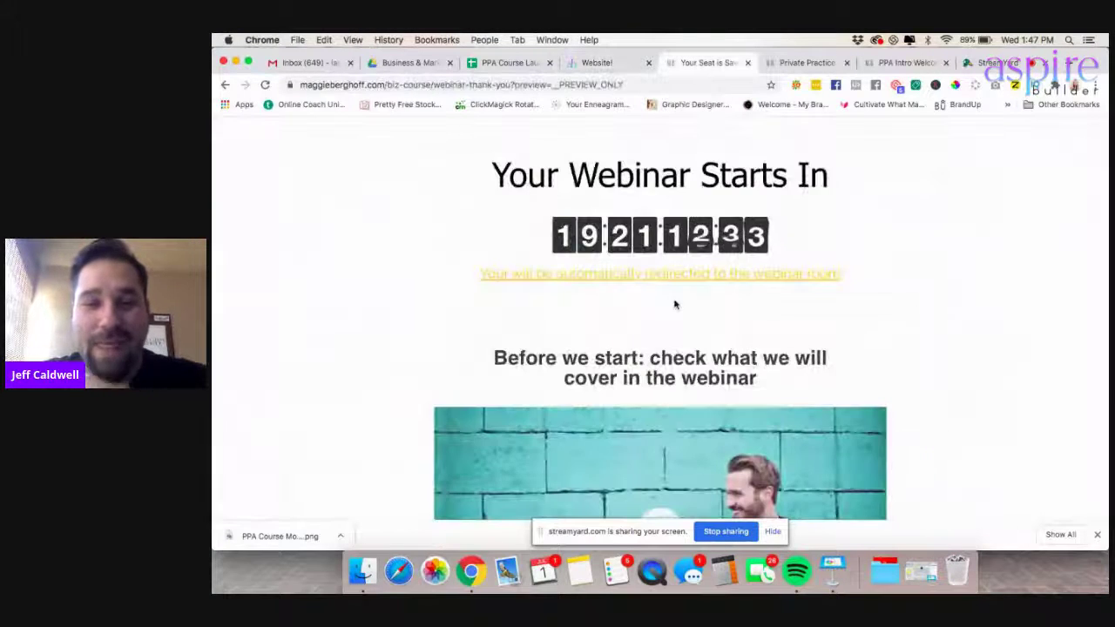
scroll(674, 304, down, 5)
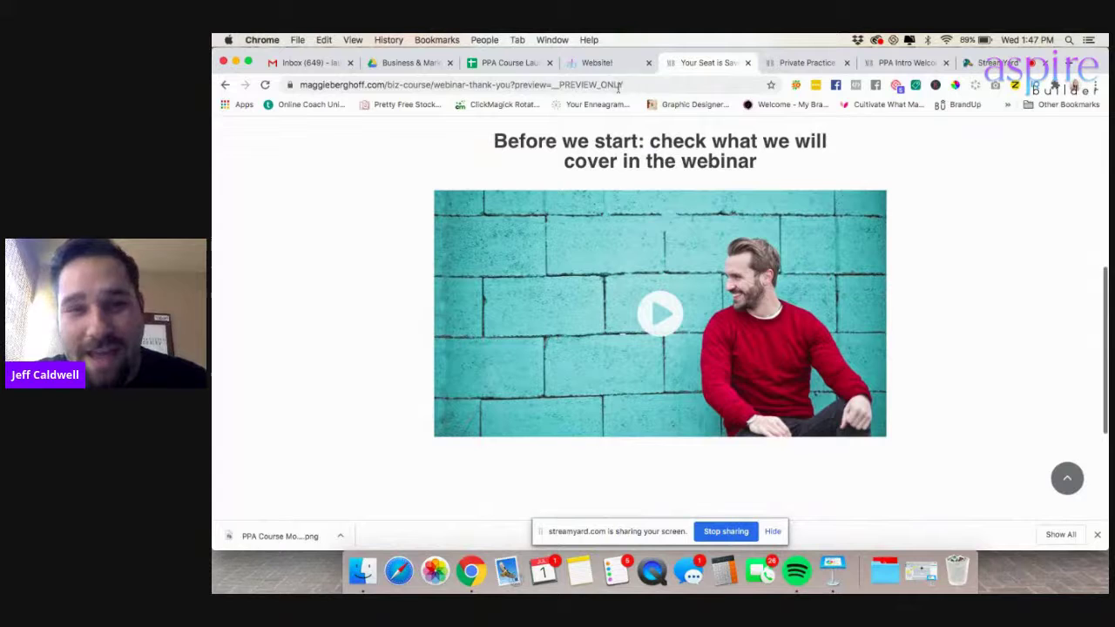
click(598, 63)
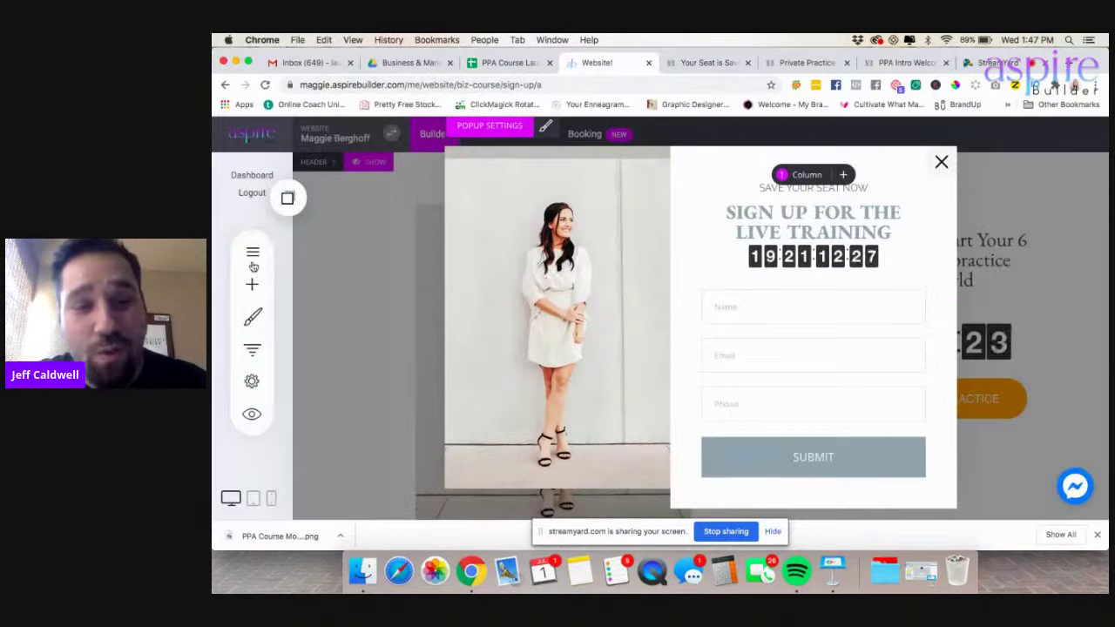
- Add a section label named "Webinar Room" to the funnel steps and move it directly above the PPA Course section
click(252, 253)
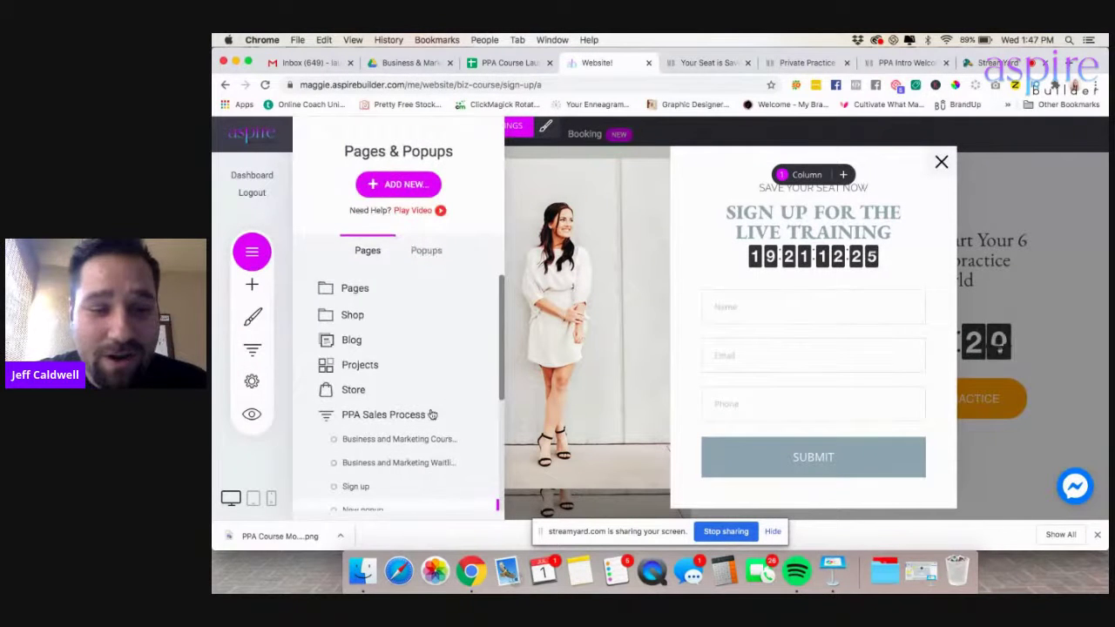
click(252, 348)
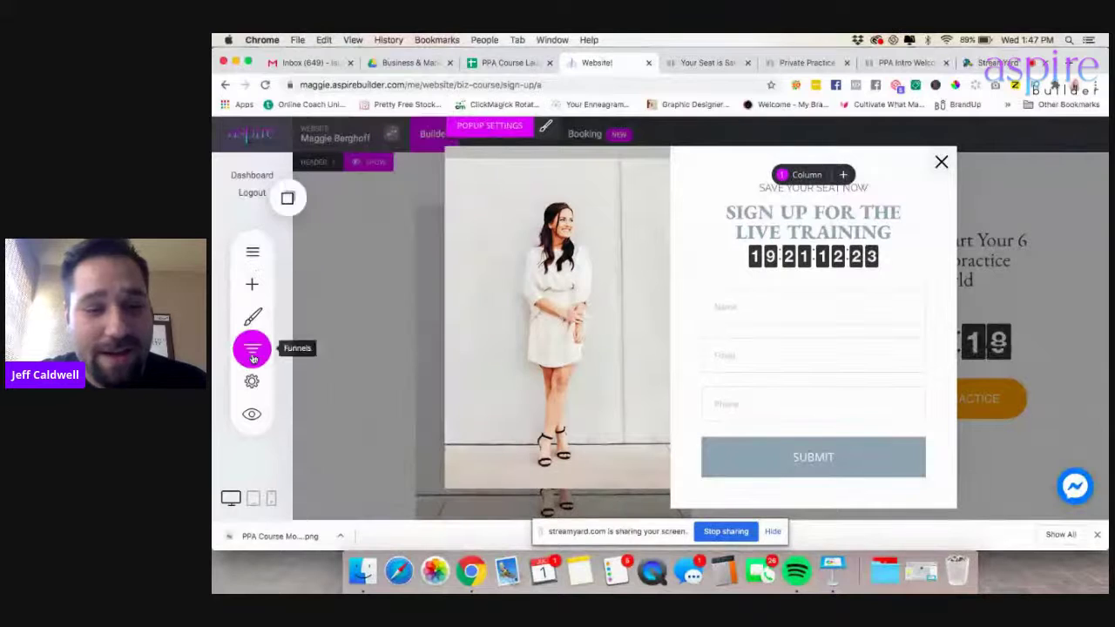
scroll(678, 293, down, 10)
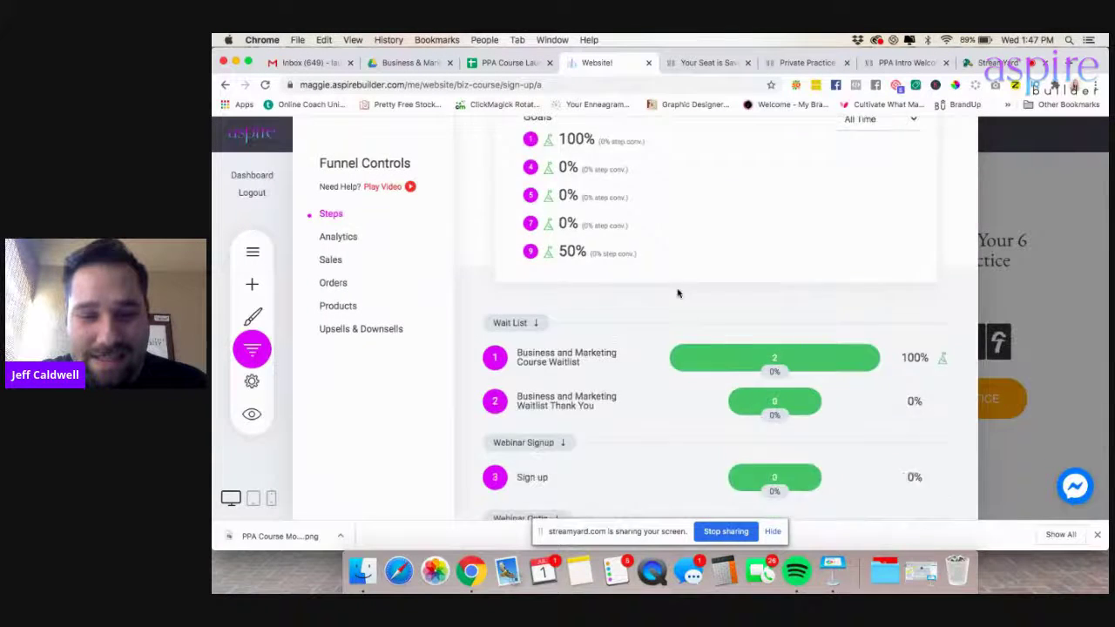
scroll(634, 432, down, 2)
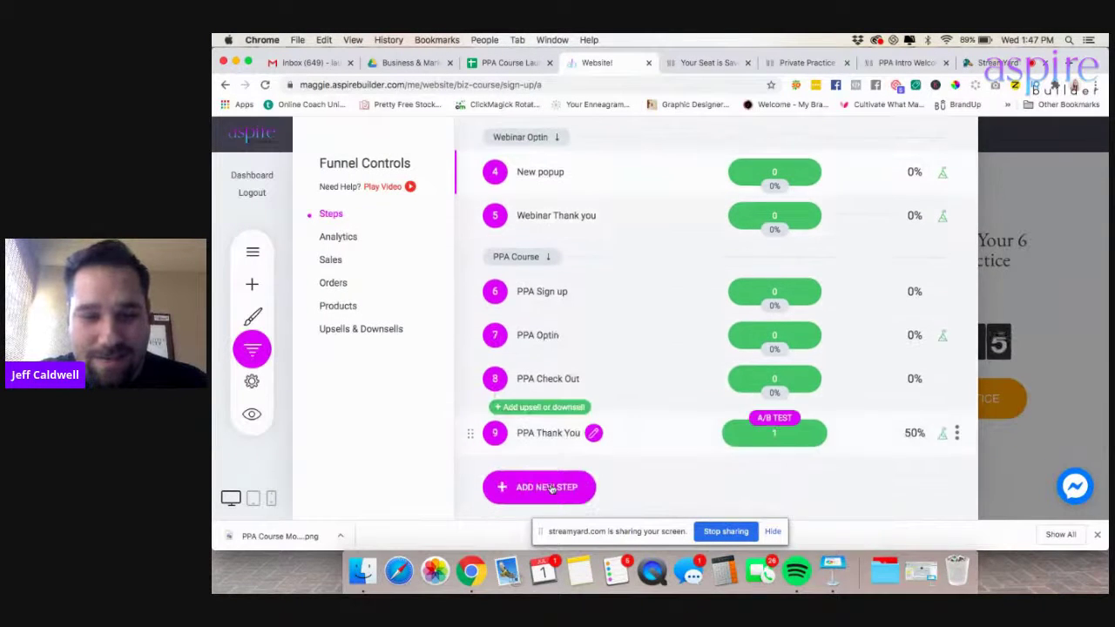
click(552, 489)
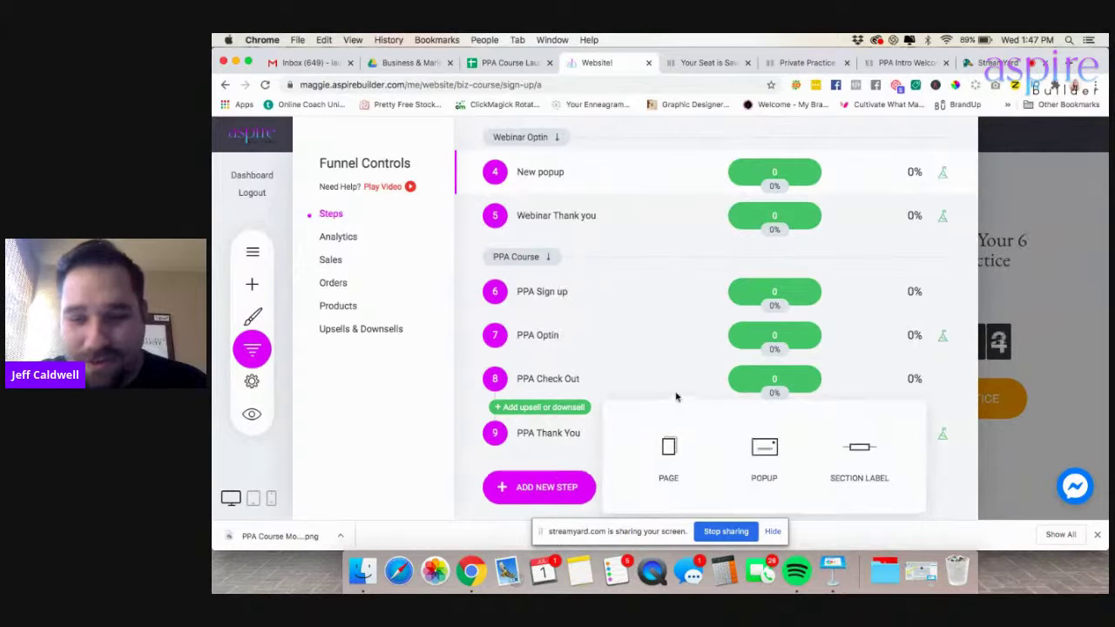
click(860, 447)
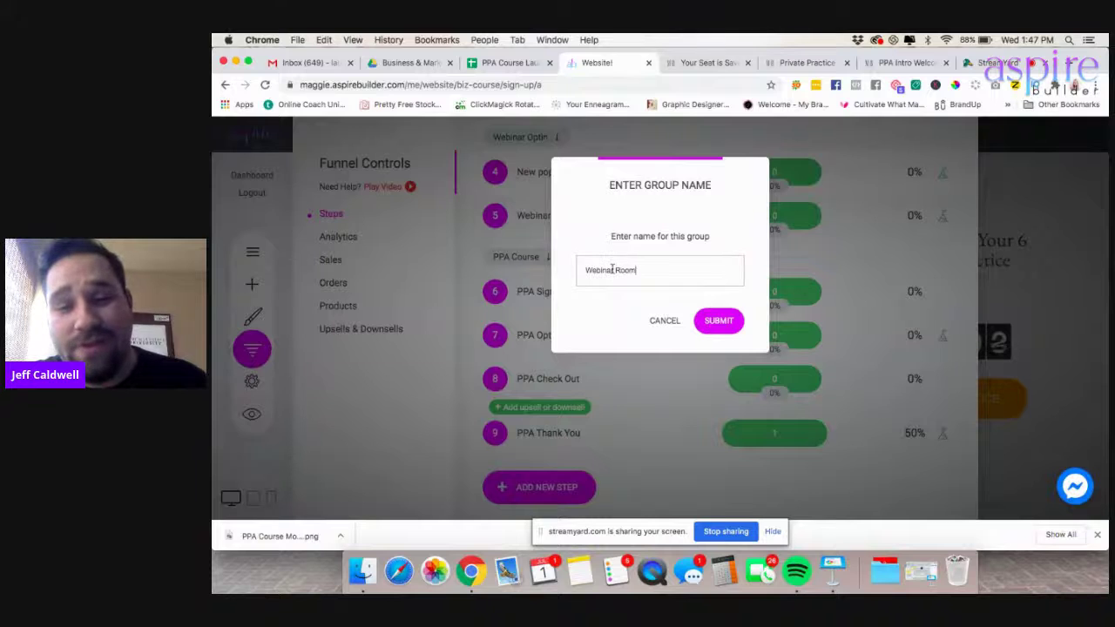
drag(584, 271, 634, 272)
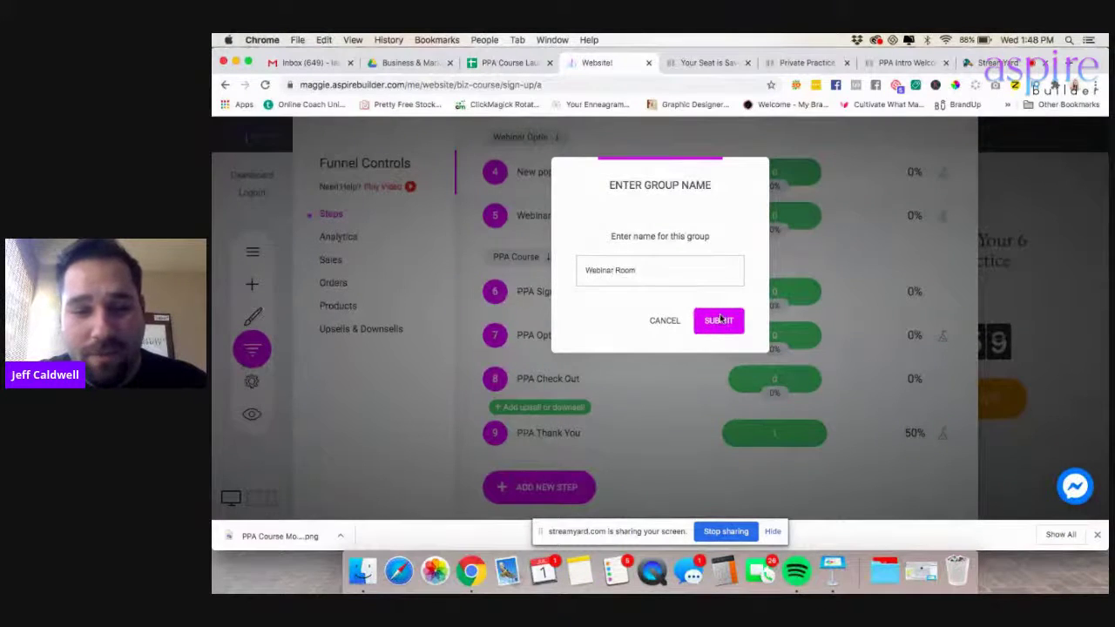
click(718, 320)
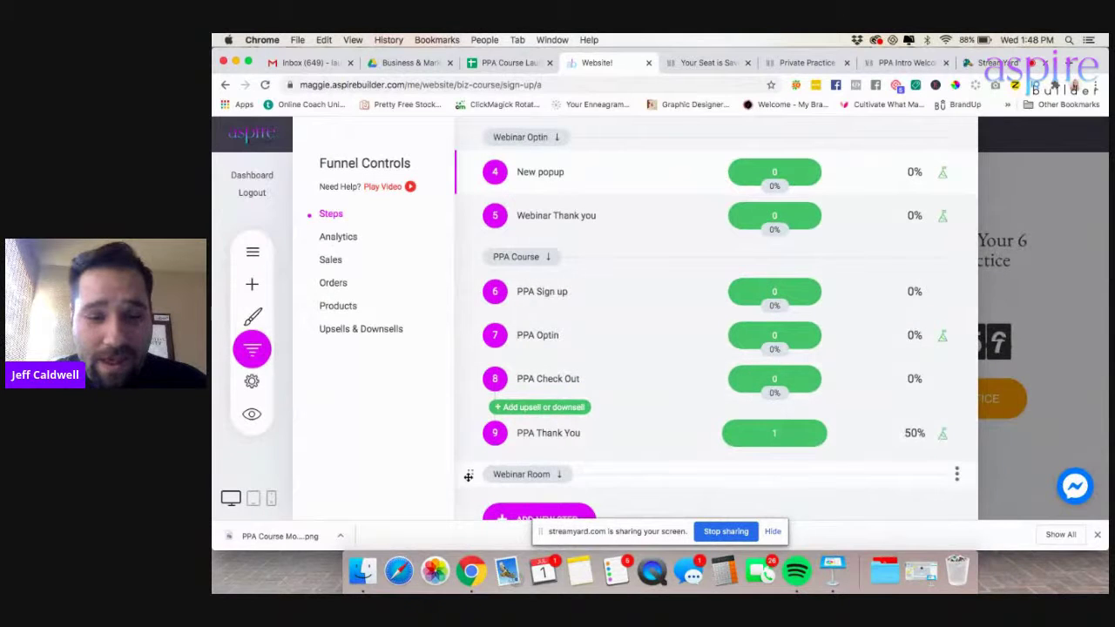
drag(488, 470, 490, 245)
- Start a new funnel page step from the Webinars template with the "Welcome to the Webinar" heading, video and limited-time offer
scroll(592, 304, down, 1)
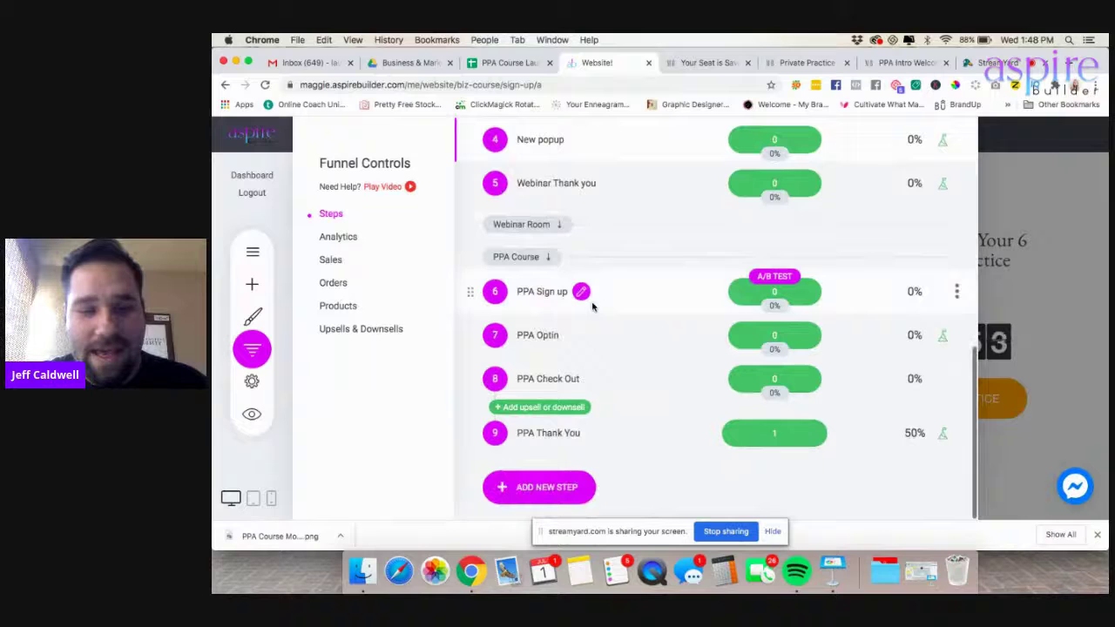
click(539, 488)
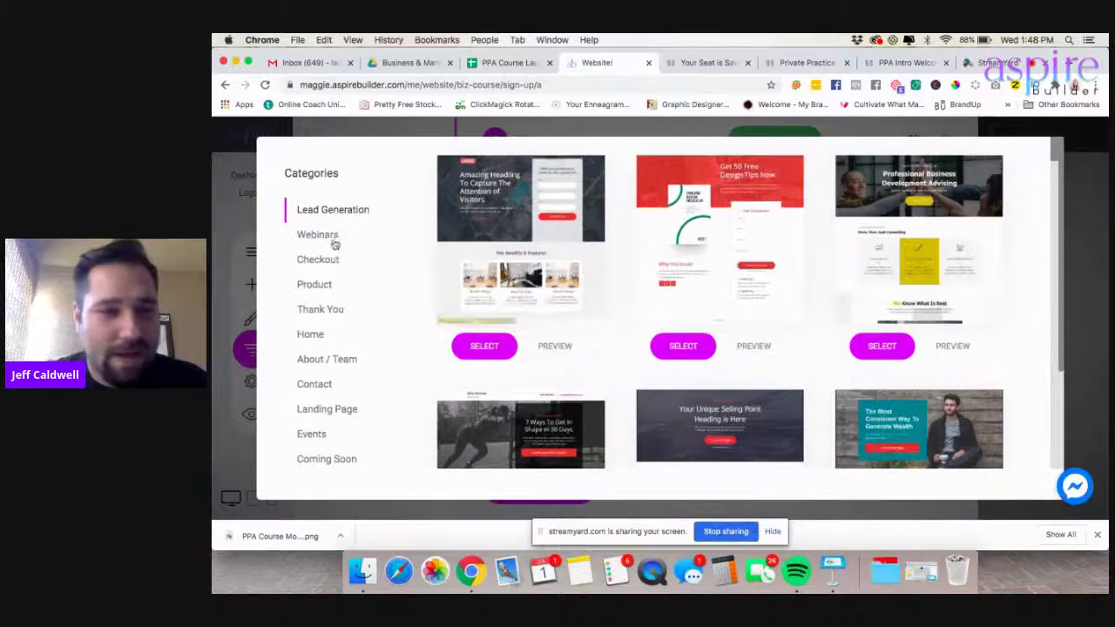
click(318, 236)
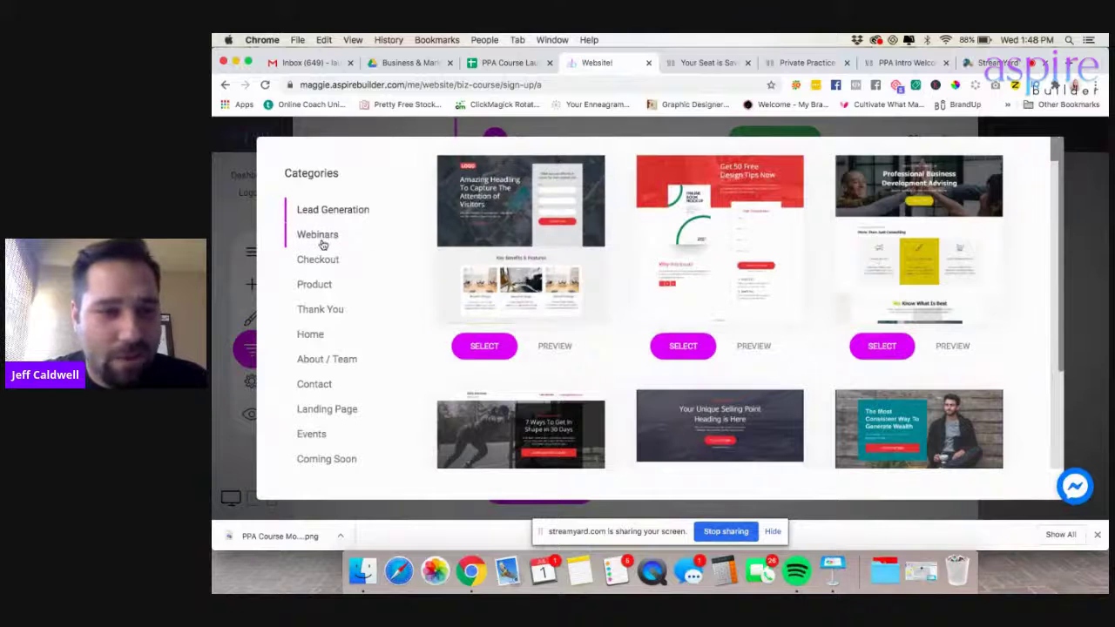
scroll(634, 352, down, 1)
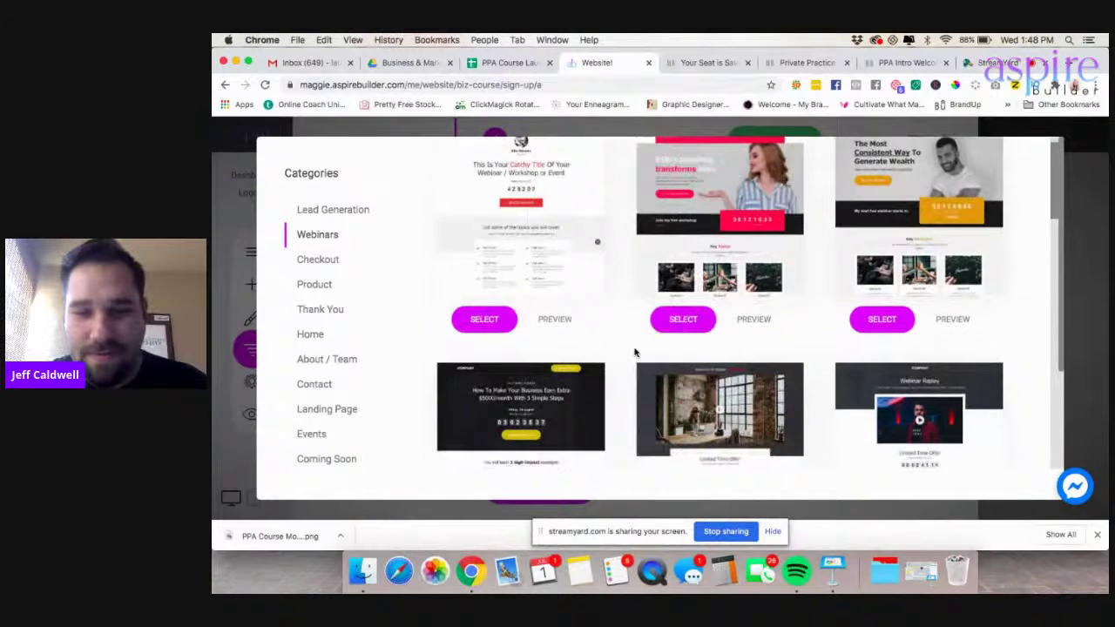
scroll(634, 352, down, 5)
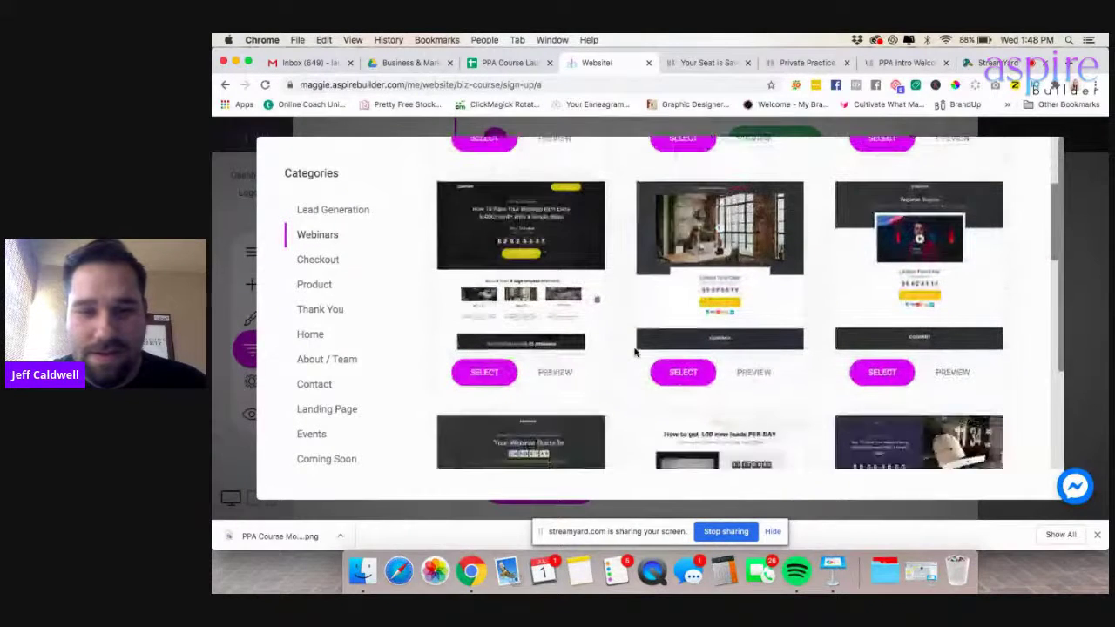
scroll(634, 352, down, 15)
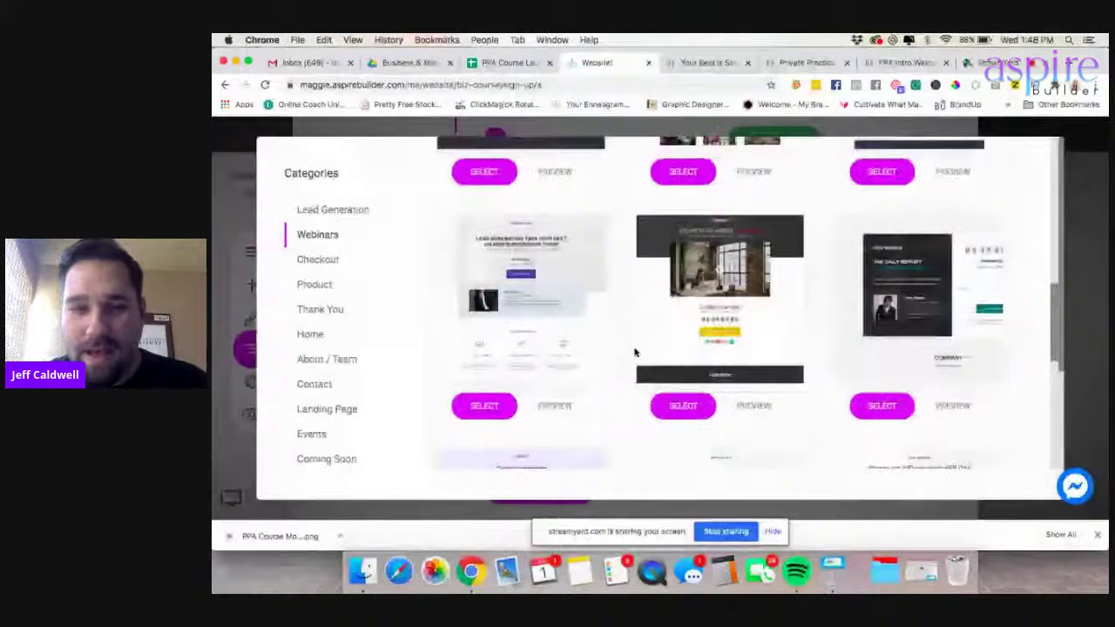
scroll(634, 352, down, 15)
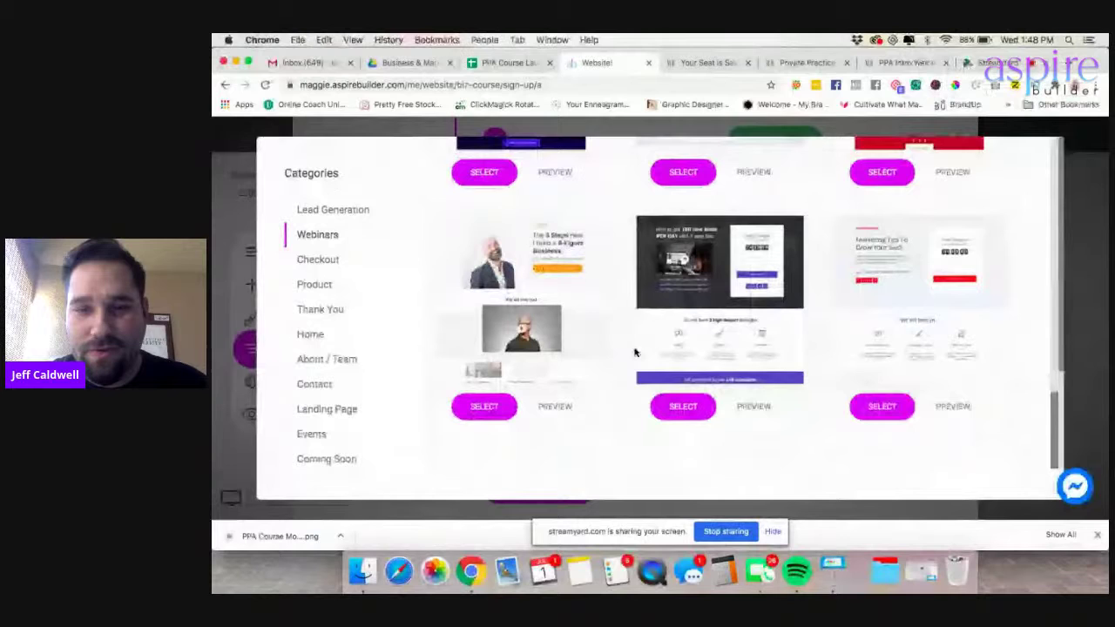
scroll(634, 352, down, 5)
scroll(634, 351, down, 1)
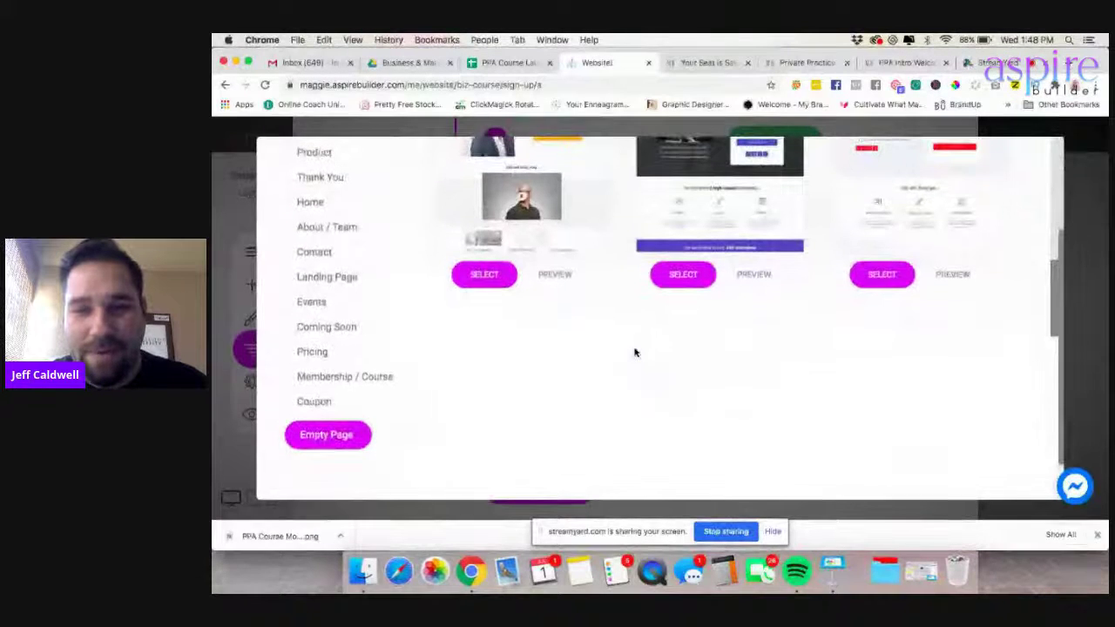
scroll(634, 352, up, 12)
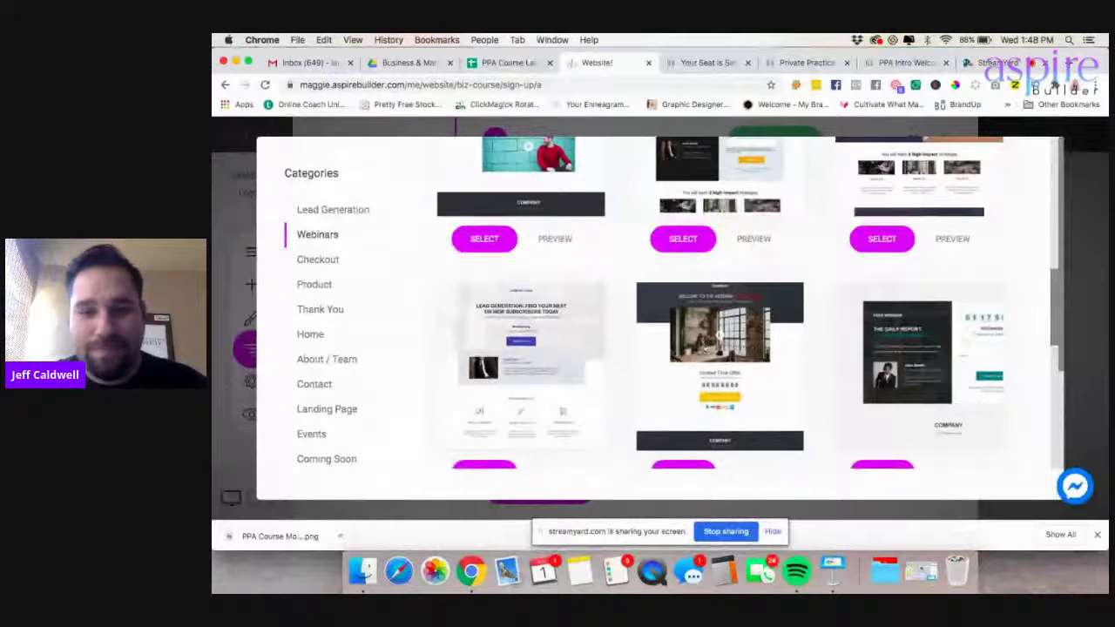
click(705, 343)
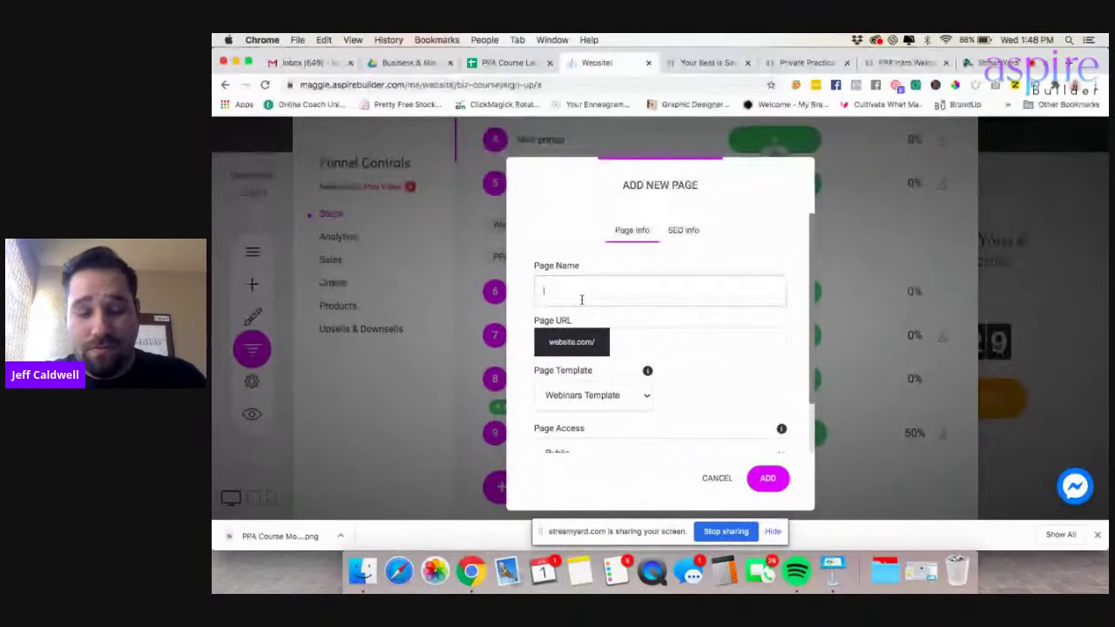
- Name the new page "Training Room", set its SEO page title to "Live Training Room", and add it
text(Training Room)
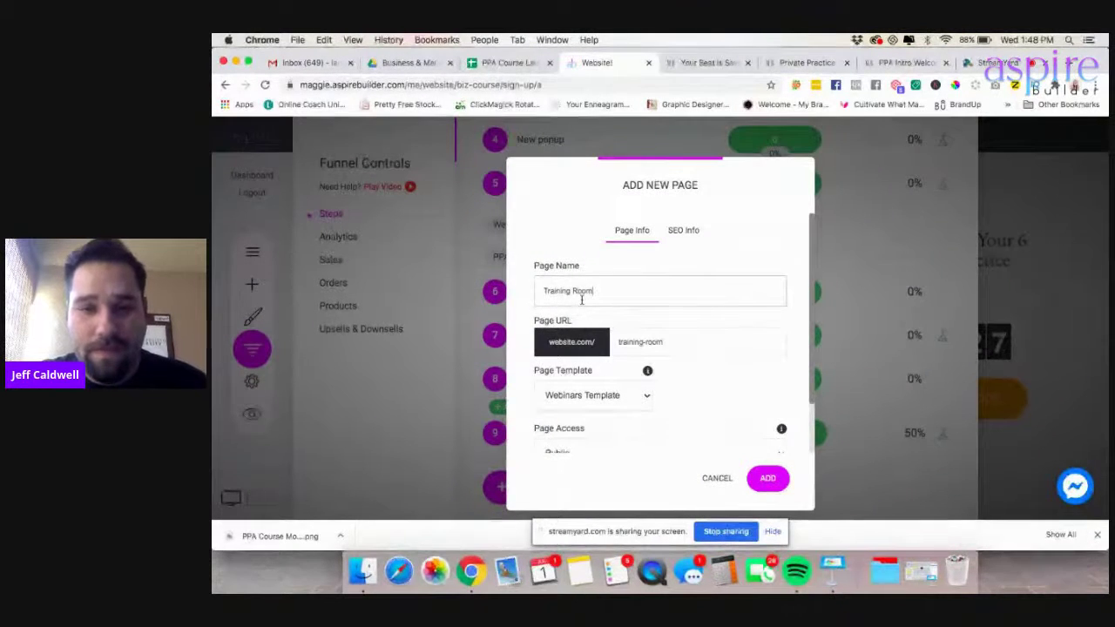
click(678, 234)
click(569, 293)
text(Live Training Room)
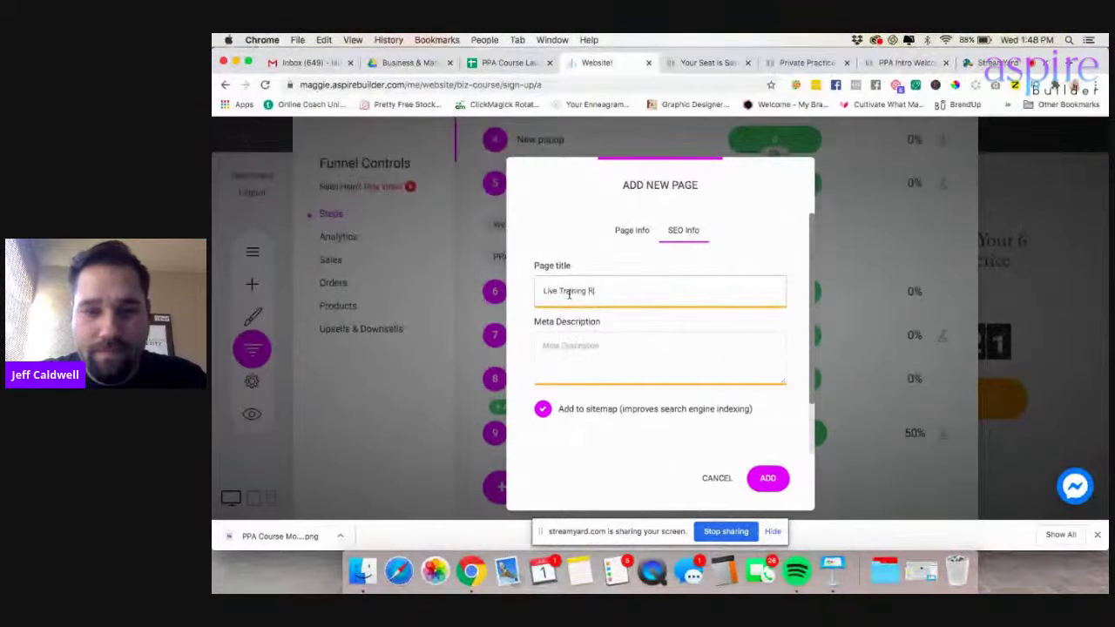
click(626, 234)
click(684, 232)
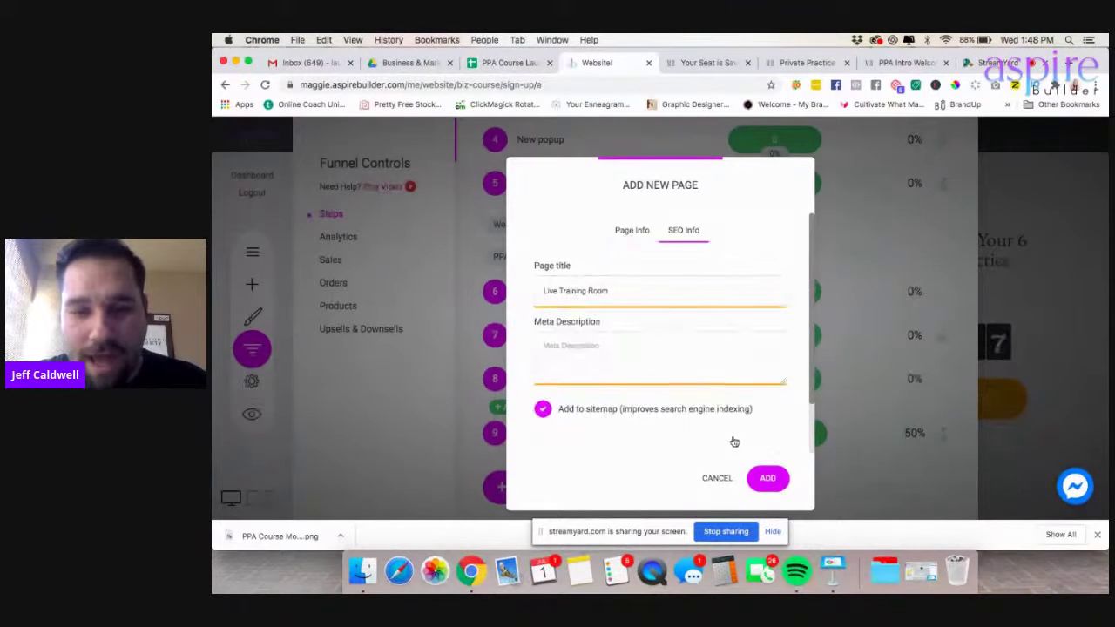
click(768, 478)
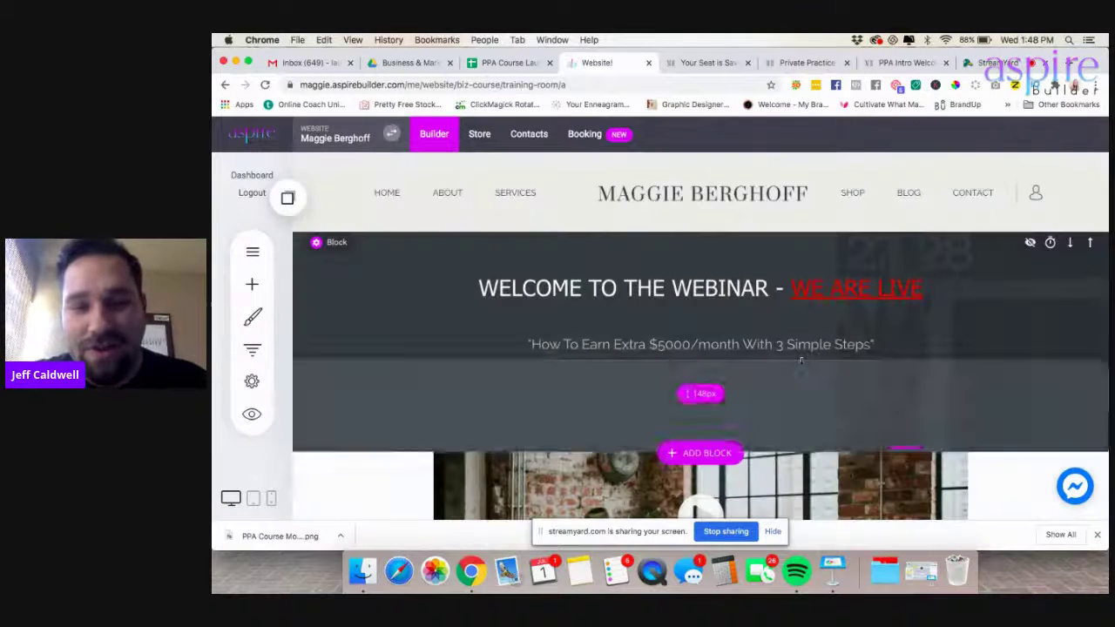
- Examine the new training room page's welcome header, webinar video and limited-time offer section
scroll(802, 364, down, 5)
scroll(802, 364, up, 4)
scroll(743, 361, up, 2)
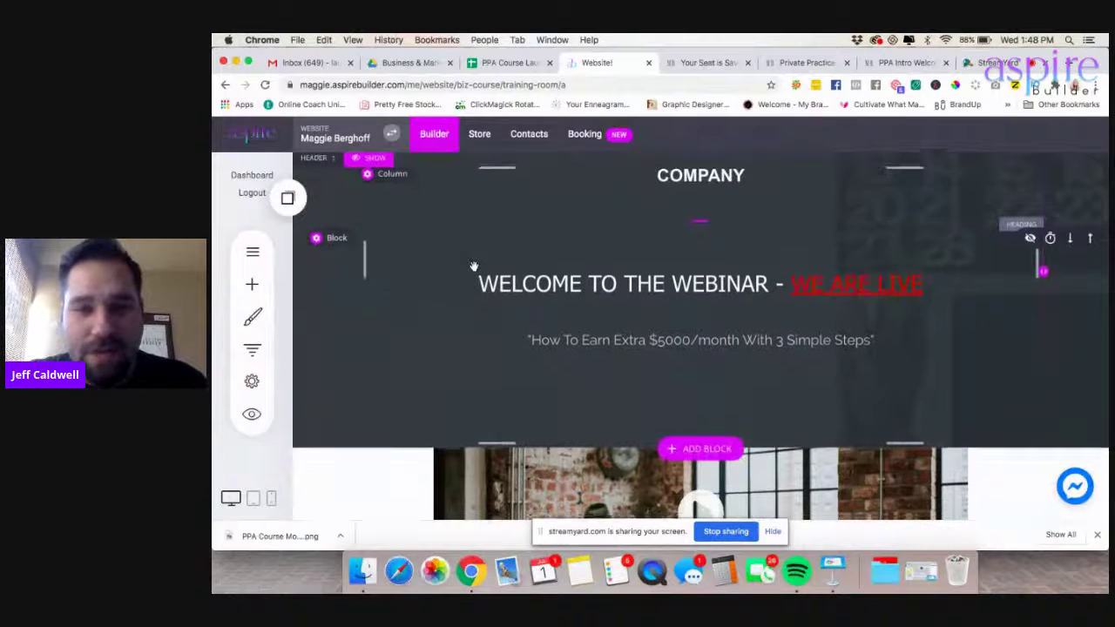
scroll(473, 266, down, 5)
scroll(473, 266, down, 3)
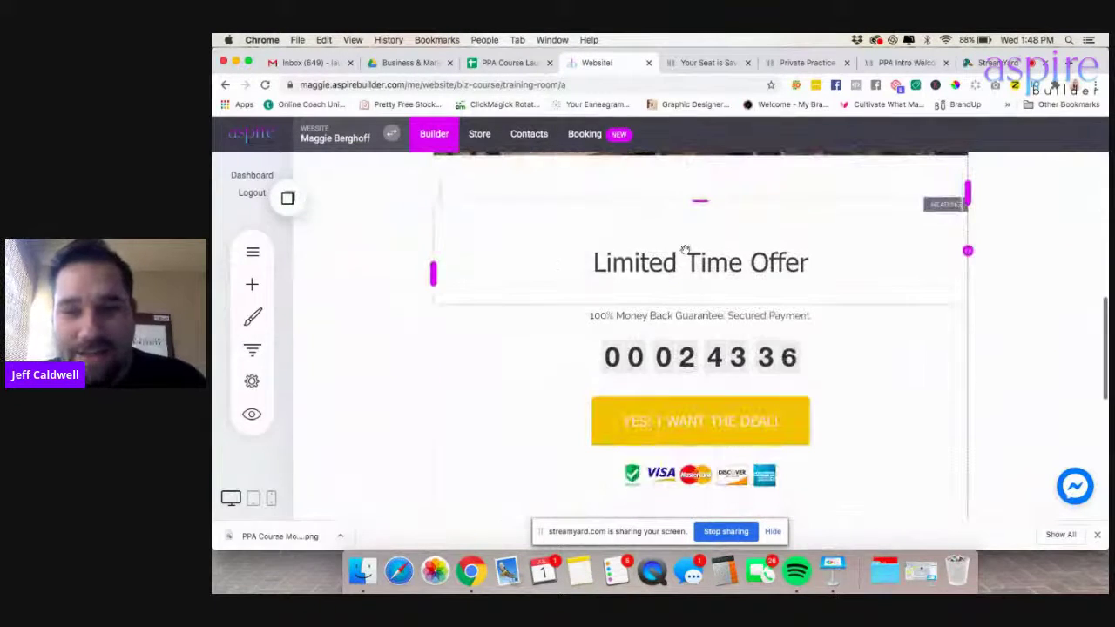
scroll(684, 249, up, 1)
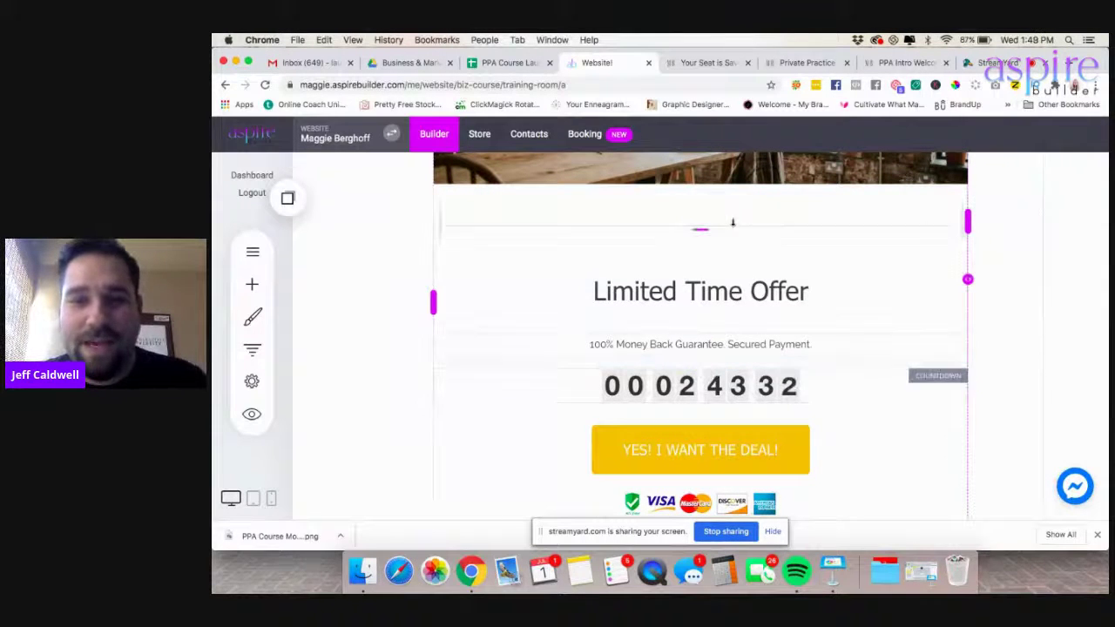
scroll(732, 222, up, 2)
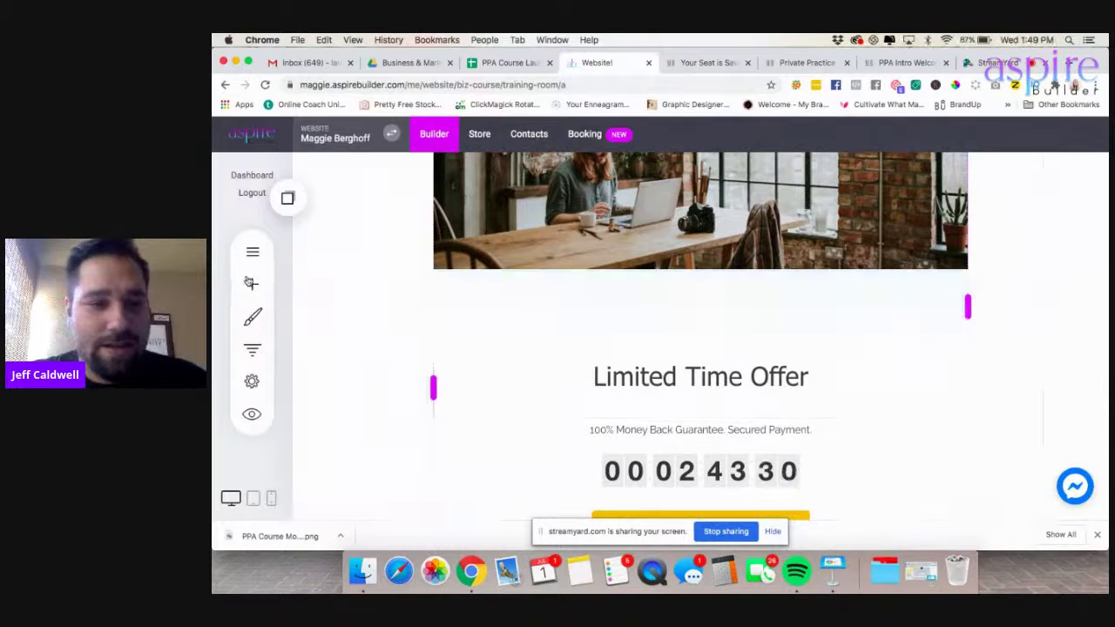
click(252, 283)
click(884, 304)
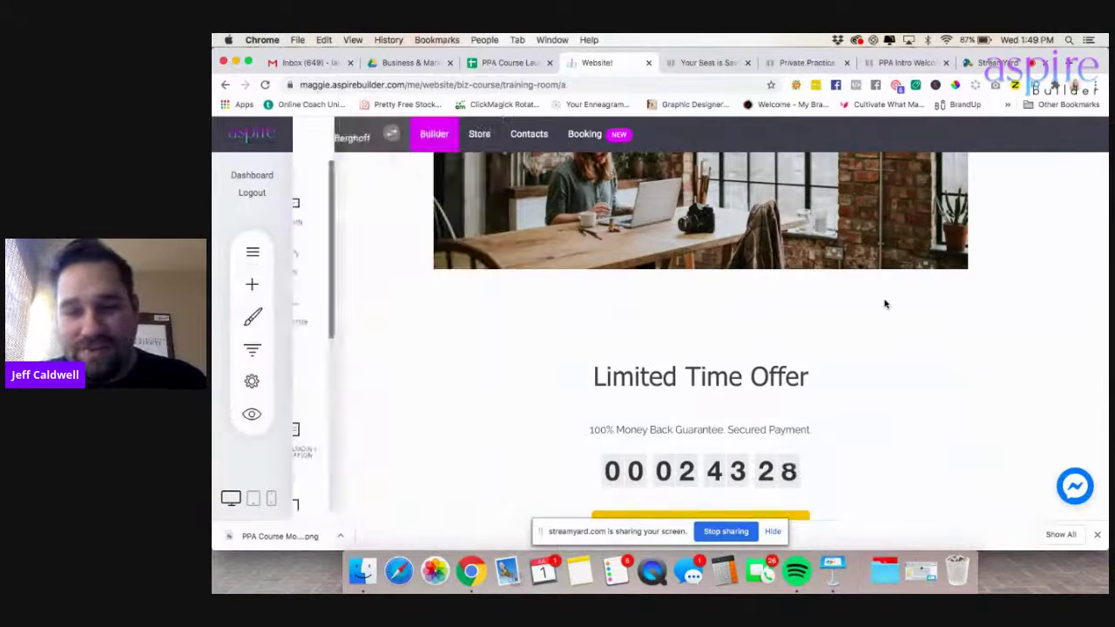
- Insert an empty block between the limited-time offer section and the Company footer block
scroll(883, 302, down, 6)
scroll(871, 305, up, 2)
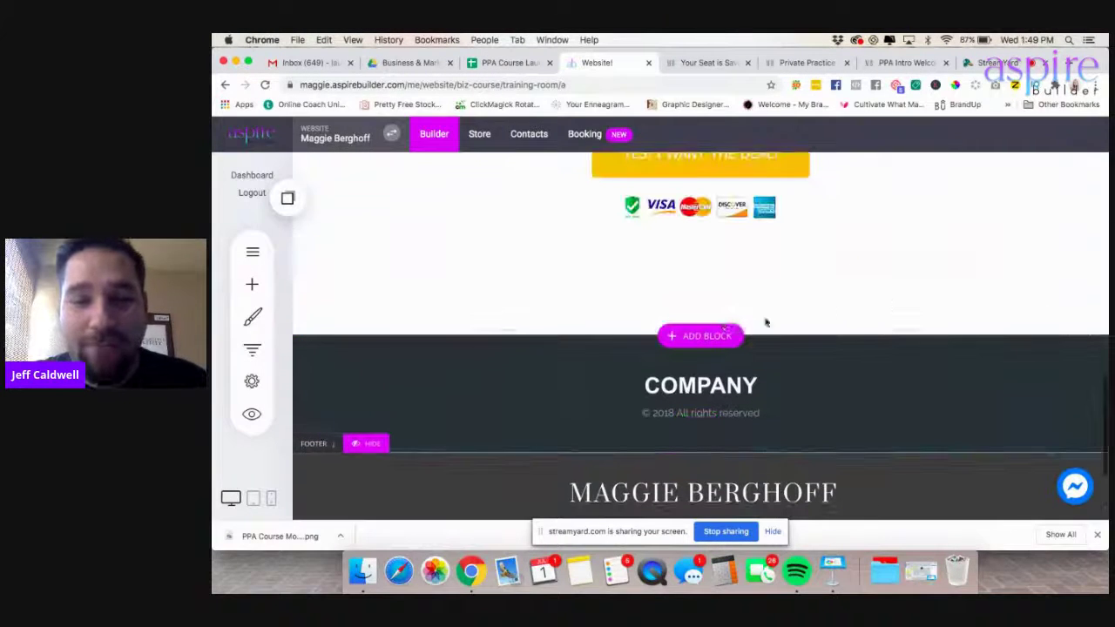
click(701, 335)
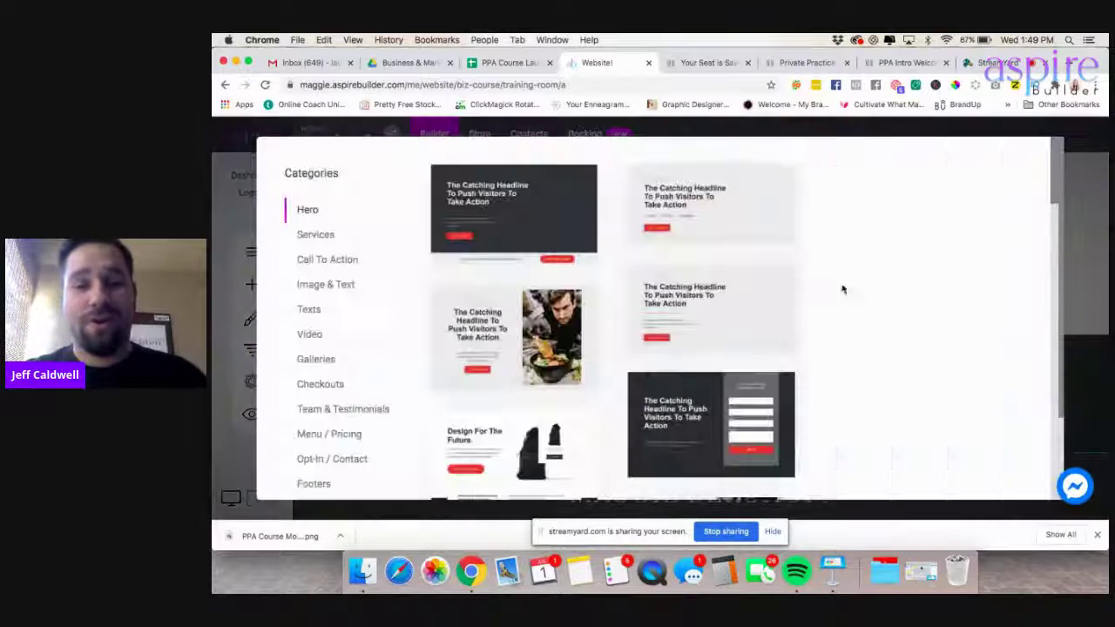
scroll(318, 423, down, 3)
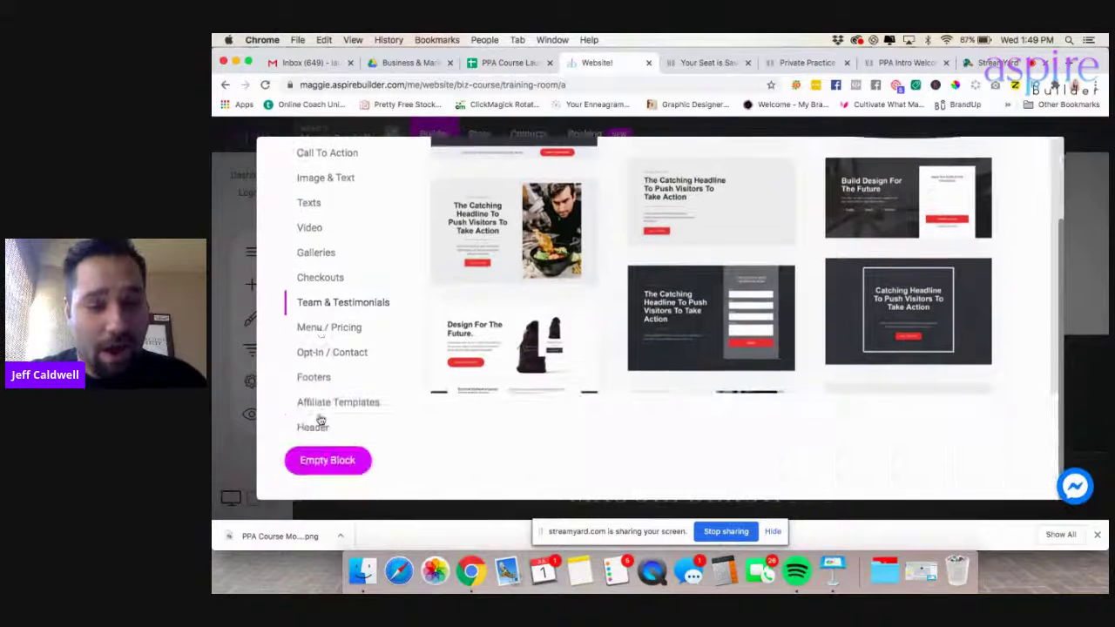
click(328, 461)
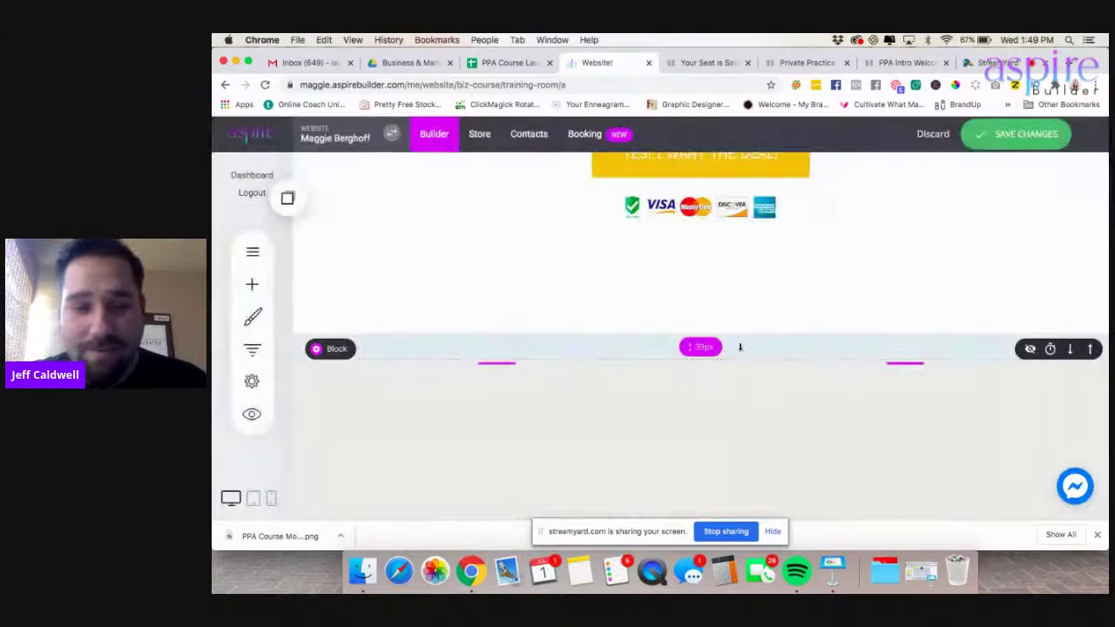
scroll(544, 309, up, 4)
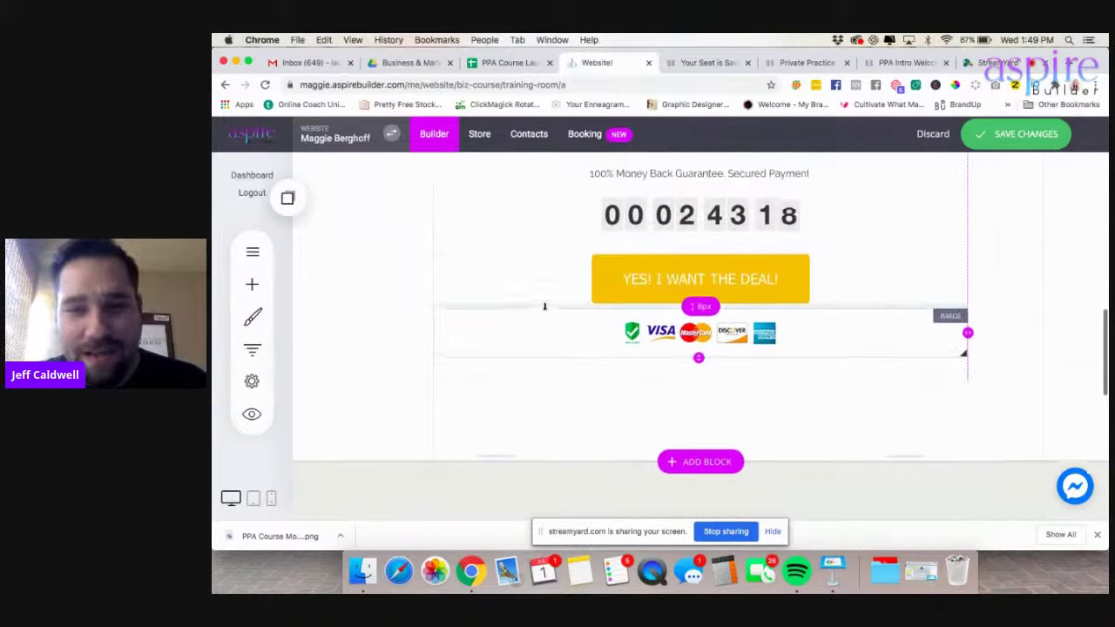
- Move the "Limited Time Offer" heading and the "YES! I WANT THE DEAL!" button from the video block into the new empty block
drag(652, 277, 659, 490)
scroll(660, 495, down, 4)
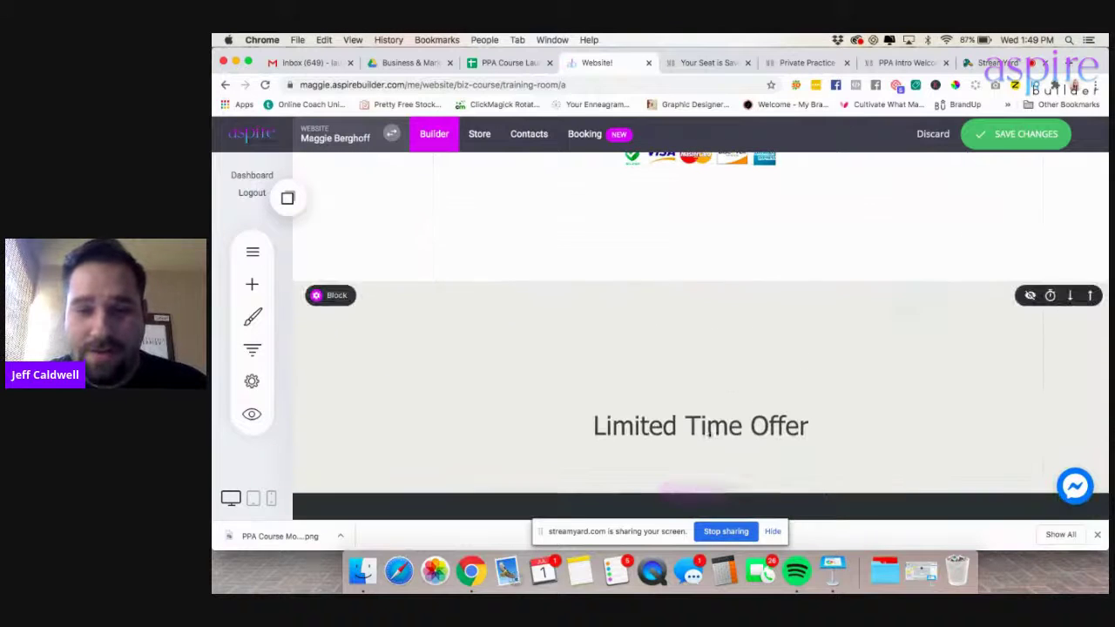
scroll(734, 378, up, 3)
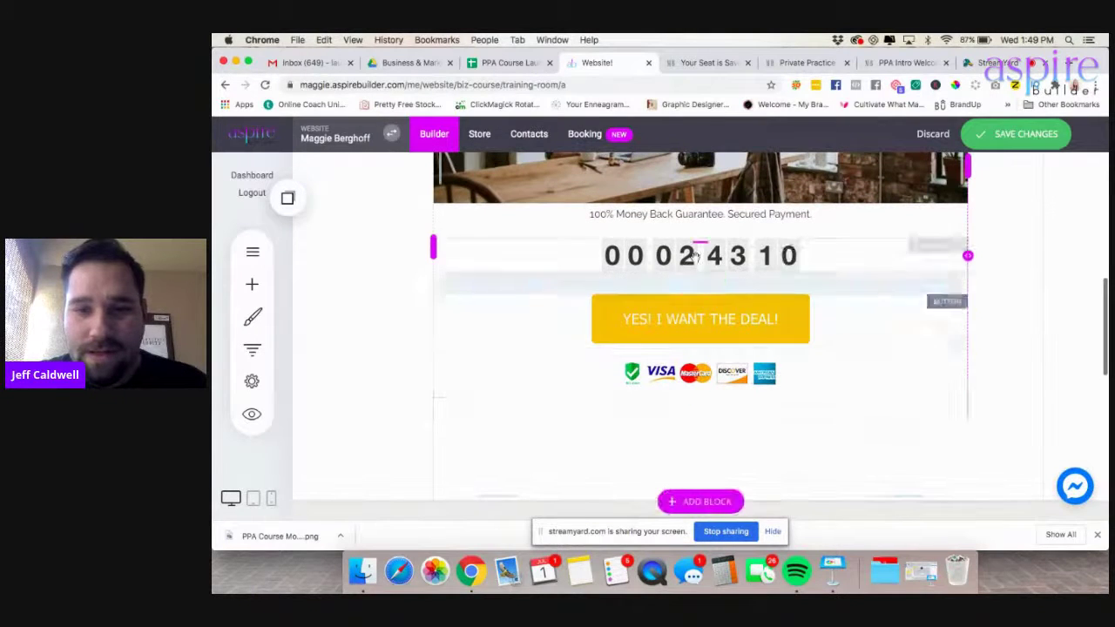
scroll(711, 244, down, 2)
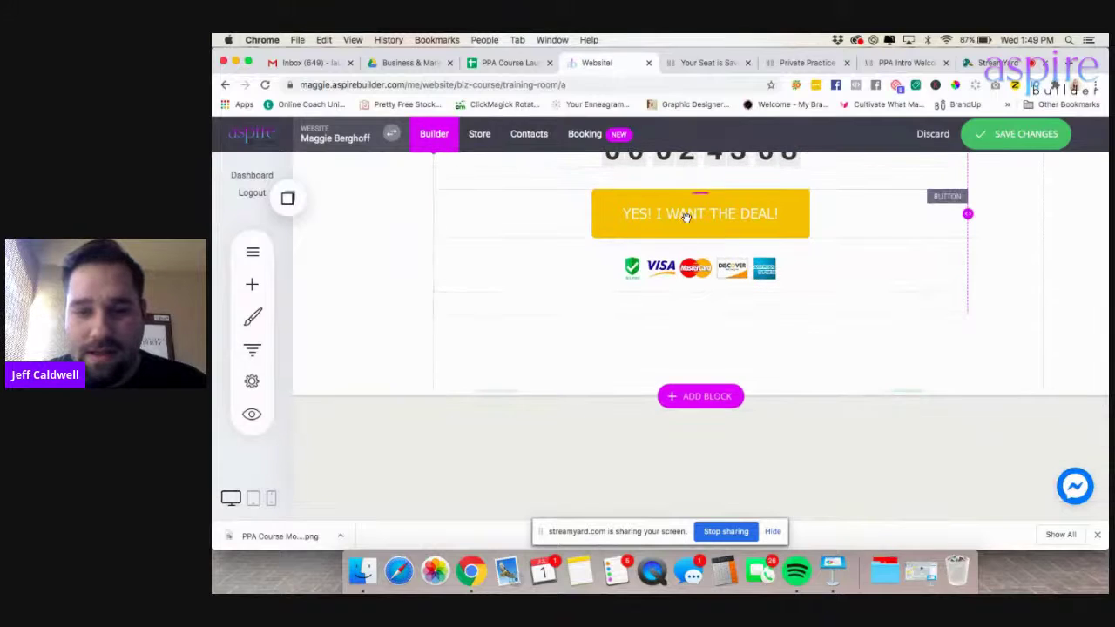
drag(686, 217, 674, 427)
- Move the countdown timer, the money-back guarantee text and the payment card icons into the new offer block
scroll(717, 418, up, 3)
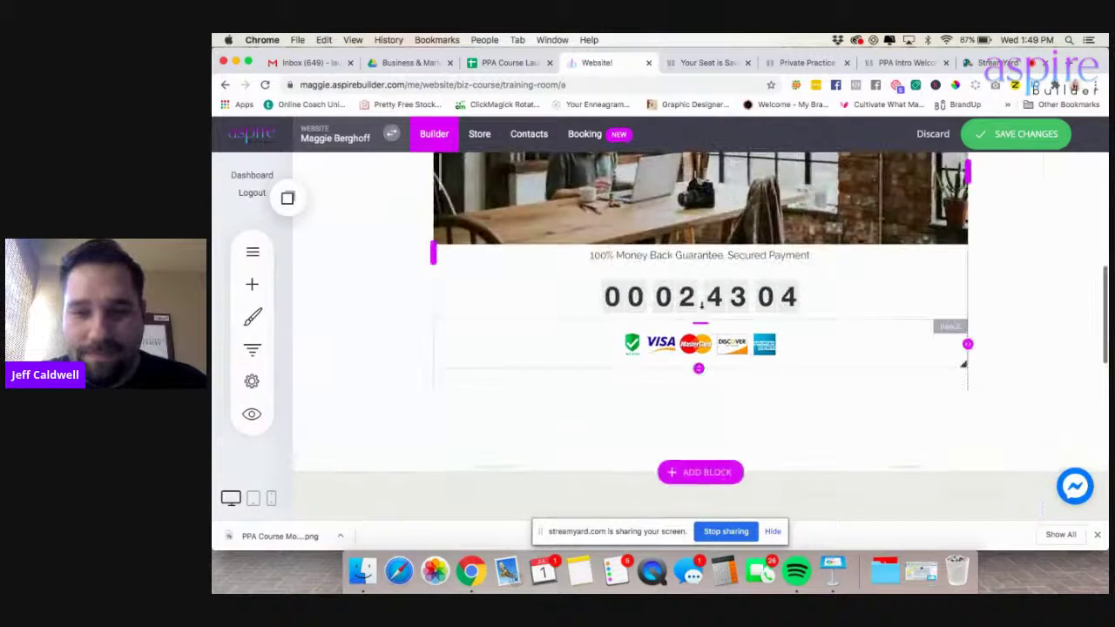
drag(696, 492, 696, 475)
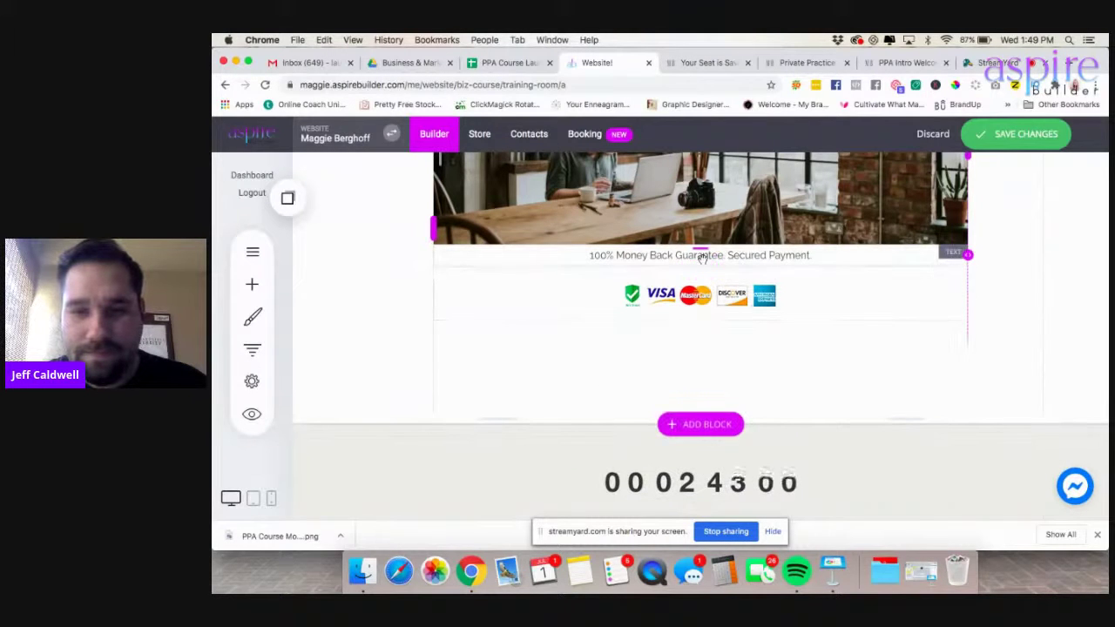
drag(716, 401, 715, 441)
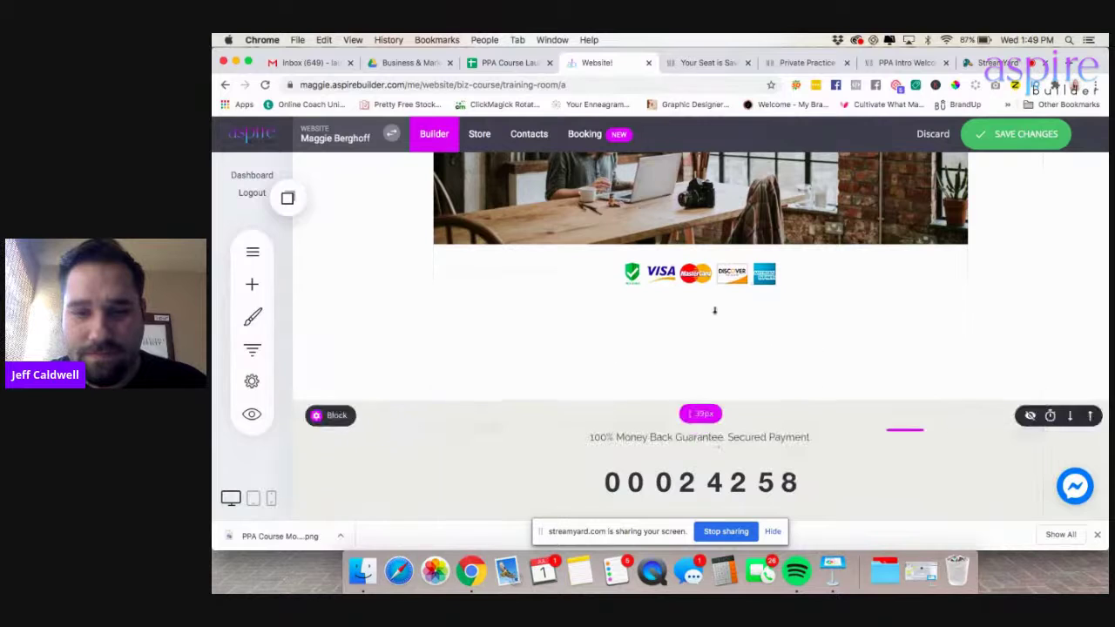
drag(719, 383, 714, 453)
scroll(715, 449, down, 3)
scroll(714, 452, up, 2)
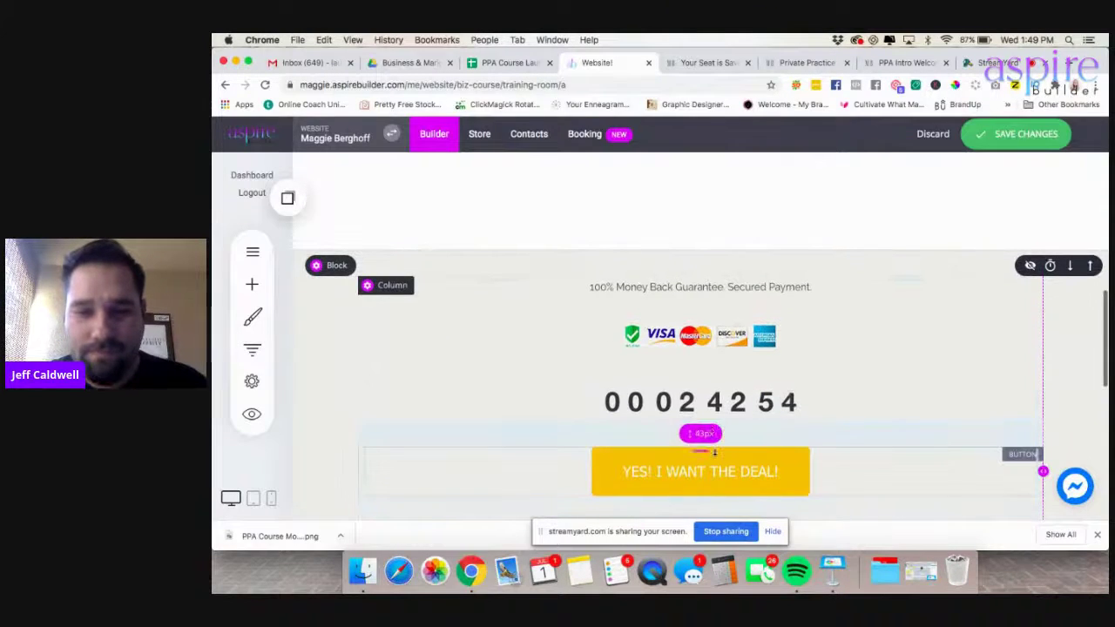
- Reorder the offer block as heading, countdown timer, deal button, guarantee text and payment card icons
drag(723, 271, 722, 273)
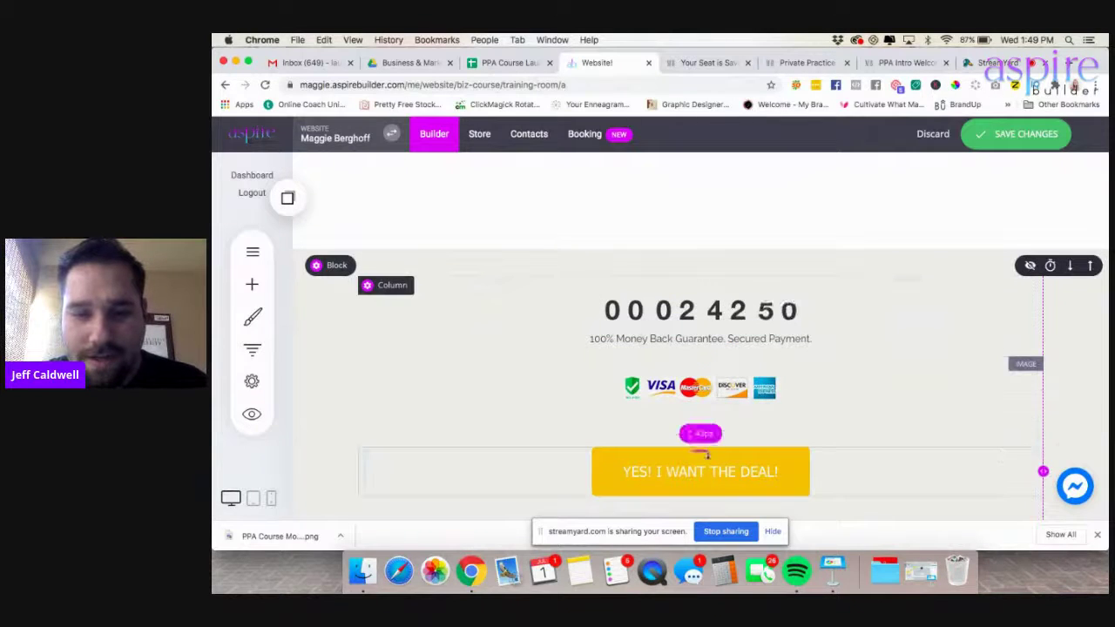
drag(708, 465, 693, 358)
scroll(668, 426, down, 3)
drag(668, 453, 686, 192)
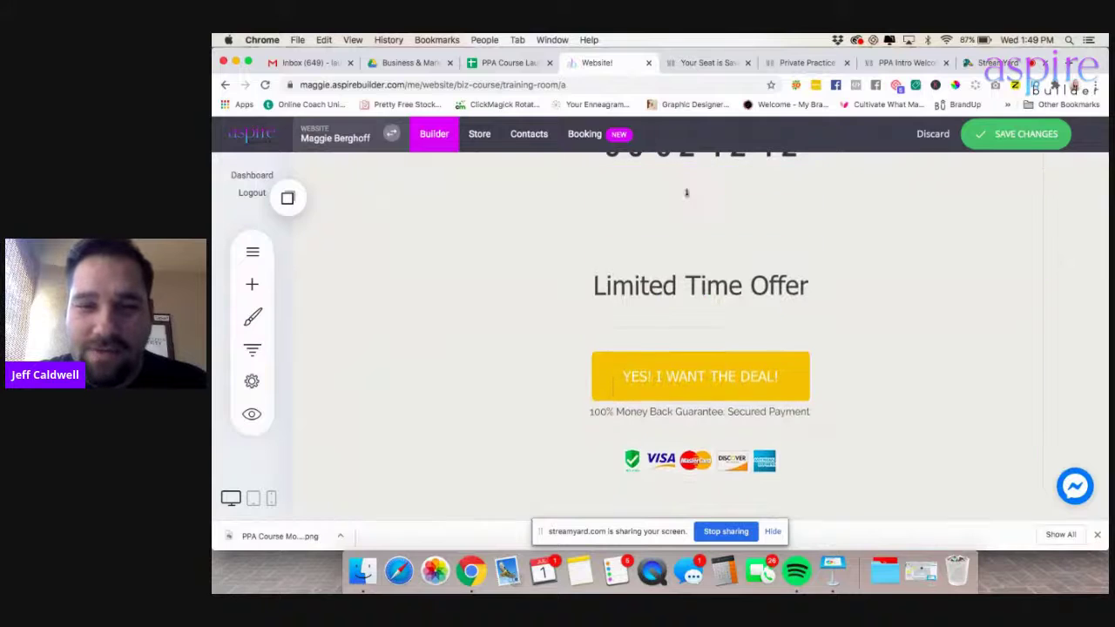
scroll(679, 288, up, 2)
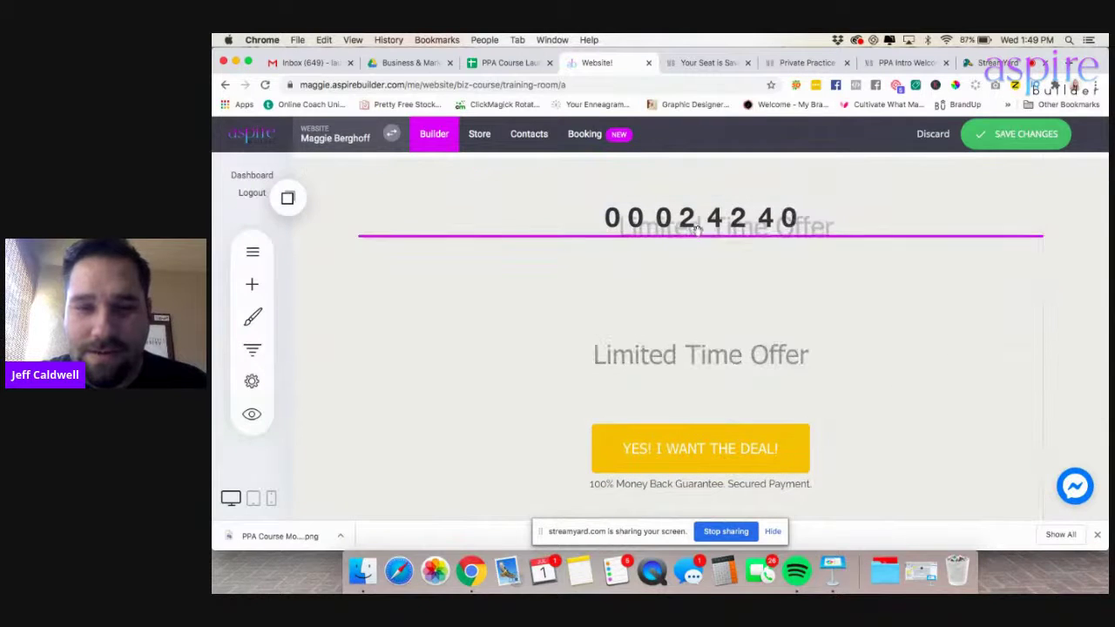
drag(696, 192, 696, 191)
- Restyle the "Limited Time Offer" heading to drop its built-in space above, and tighten its top spacing to about 41 px
mouse_move(535, 274)
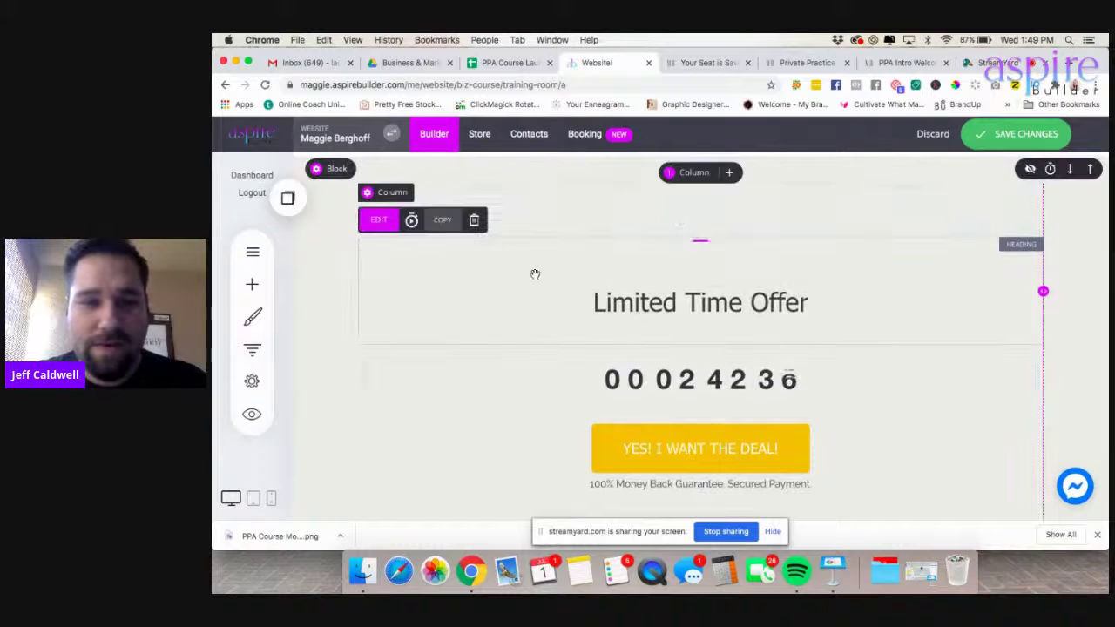
double_click(458, 274)
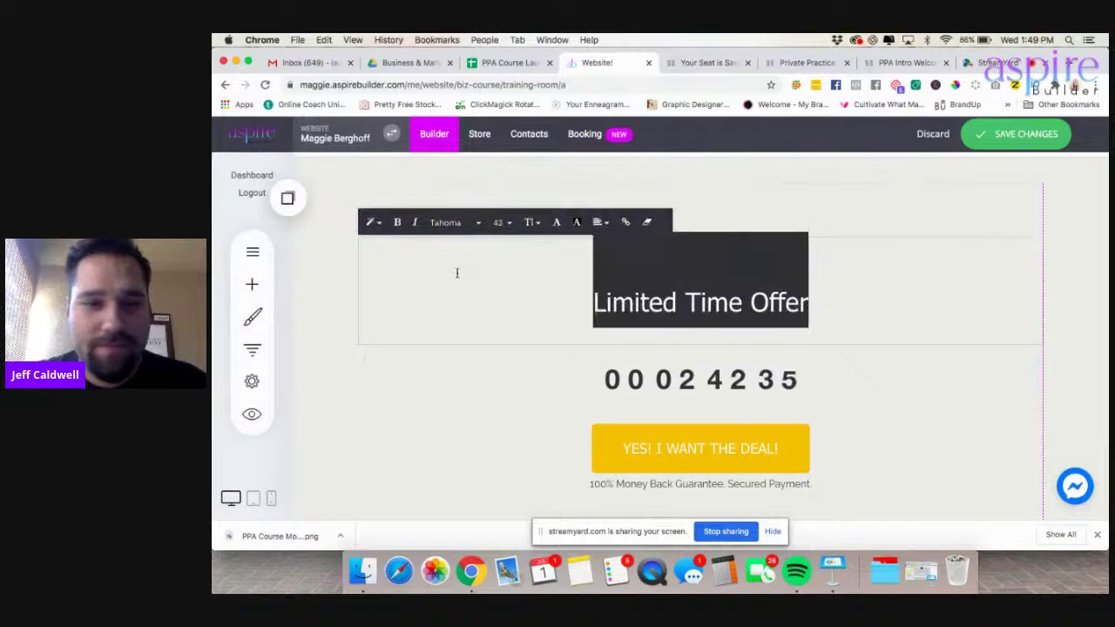
click(372, 222)
click(416, 331)
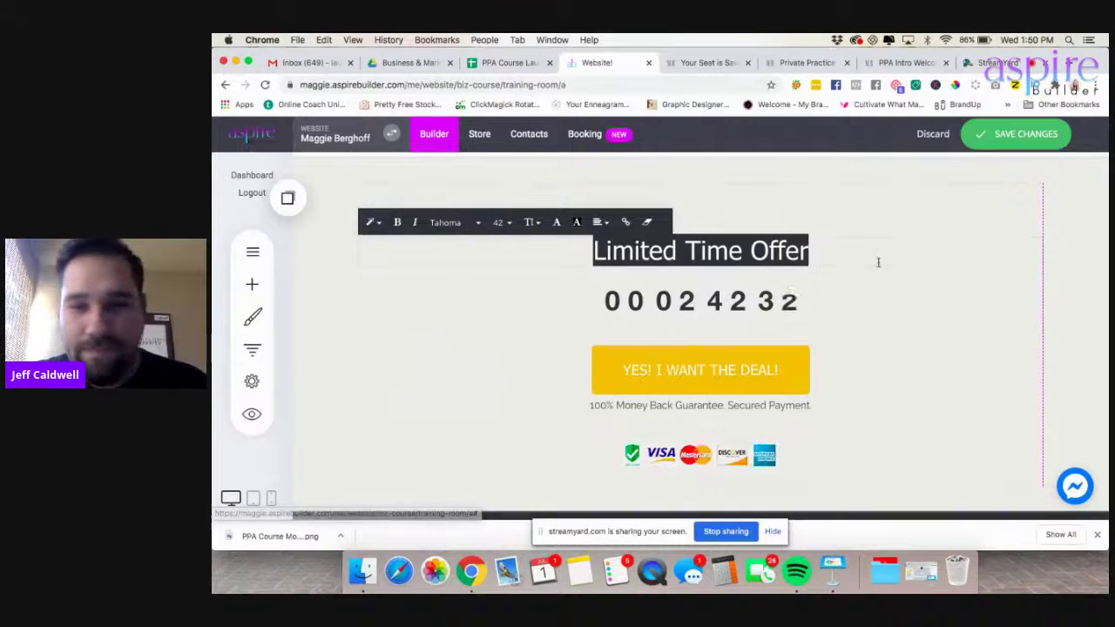
click(1095, 272)
drag(765, 218, 766, 189)
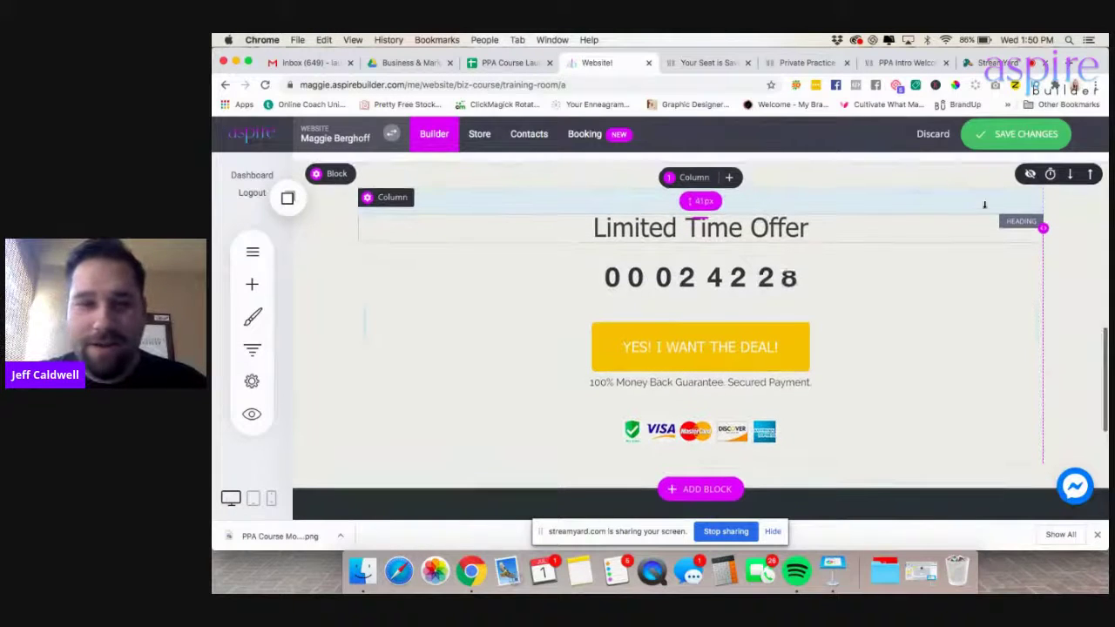
scroll(984, 205, up, 1)
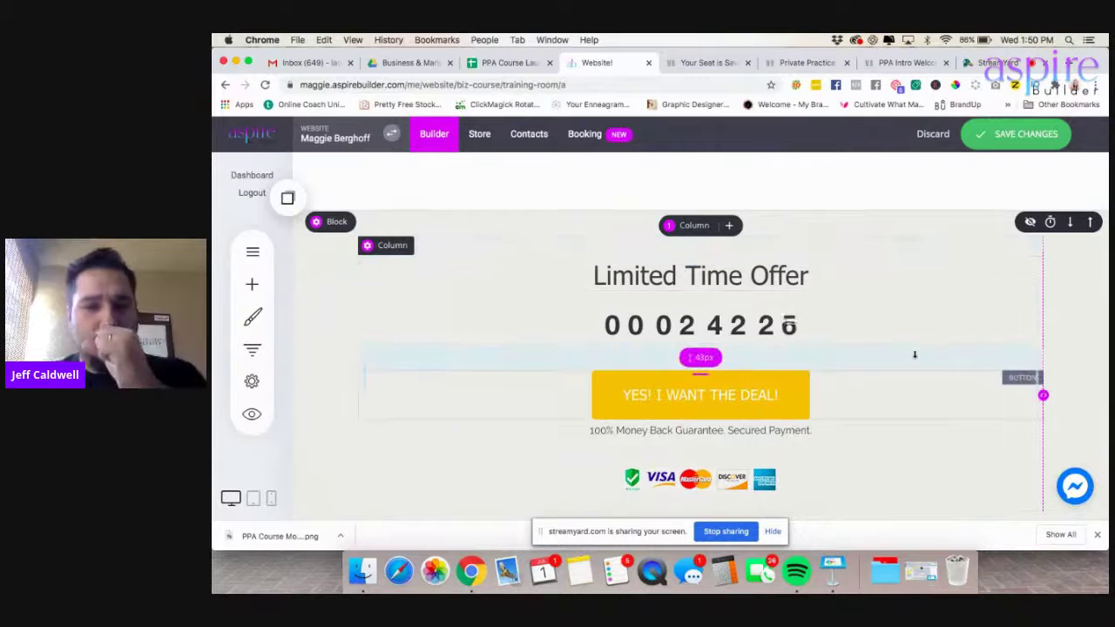
- Remove the dark overlay from the welcome header block's background
scroll(914, 355, up, 10)
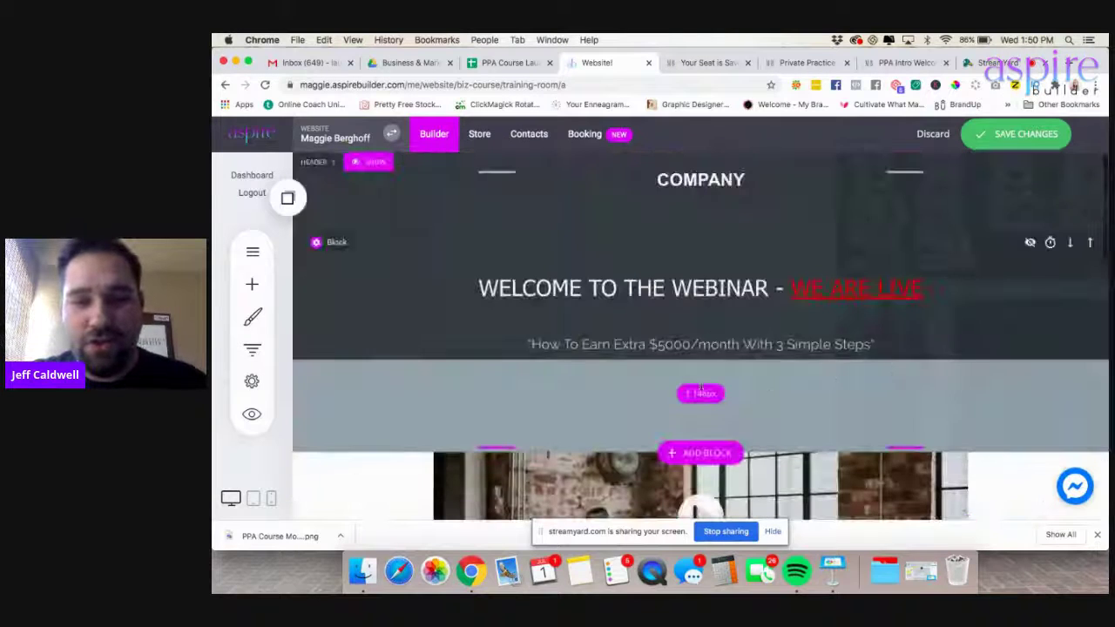
click(317, 241)
click(369, 276)
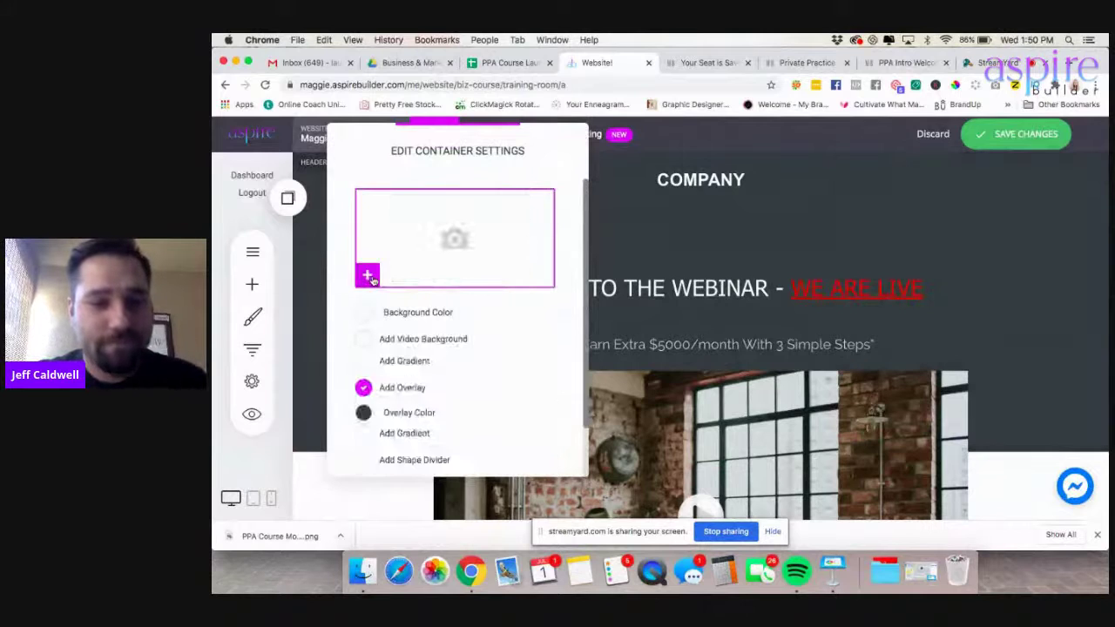
click(363, 389)
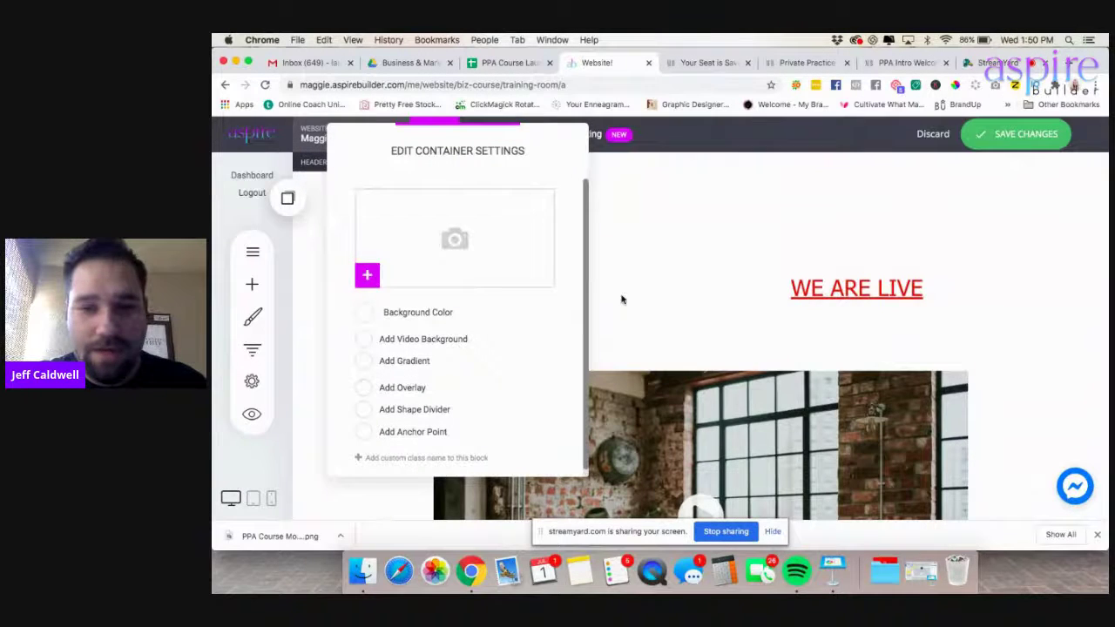
click(730, 229)
- Set the text colour of the whole "WELCOME TO THE WEBINAR - WE ARE LIVE" heading to black
click(675, 256)
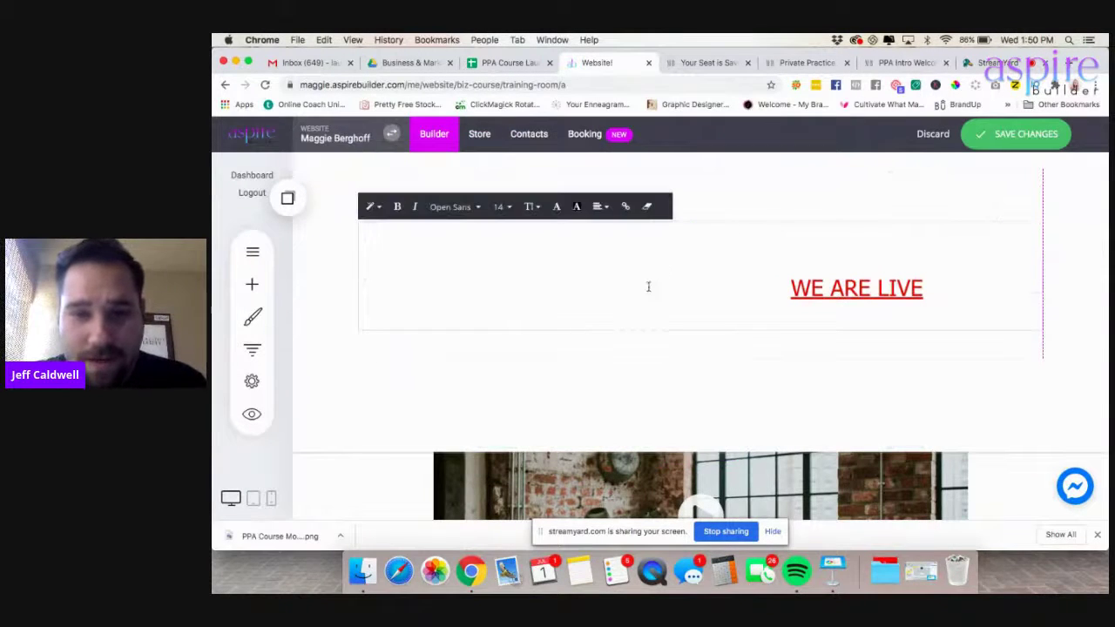
triple_click(649, 289)
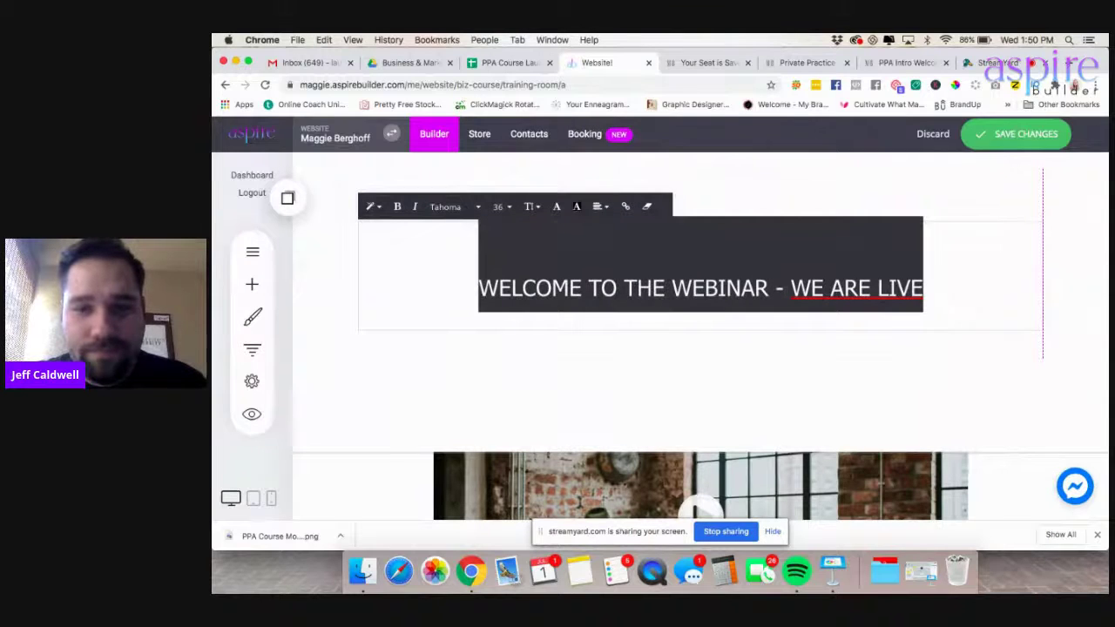
click(557, 208)
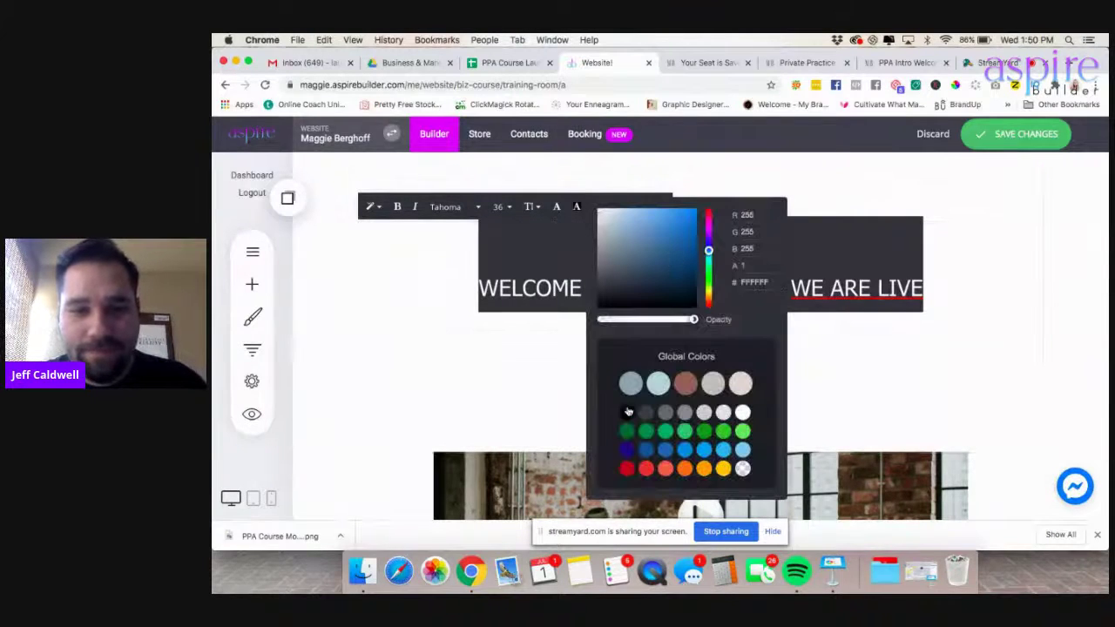
click(963, 299)
click(985, 287)
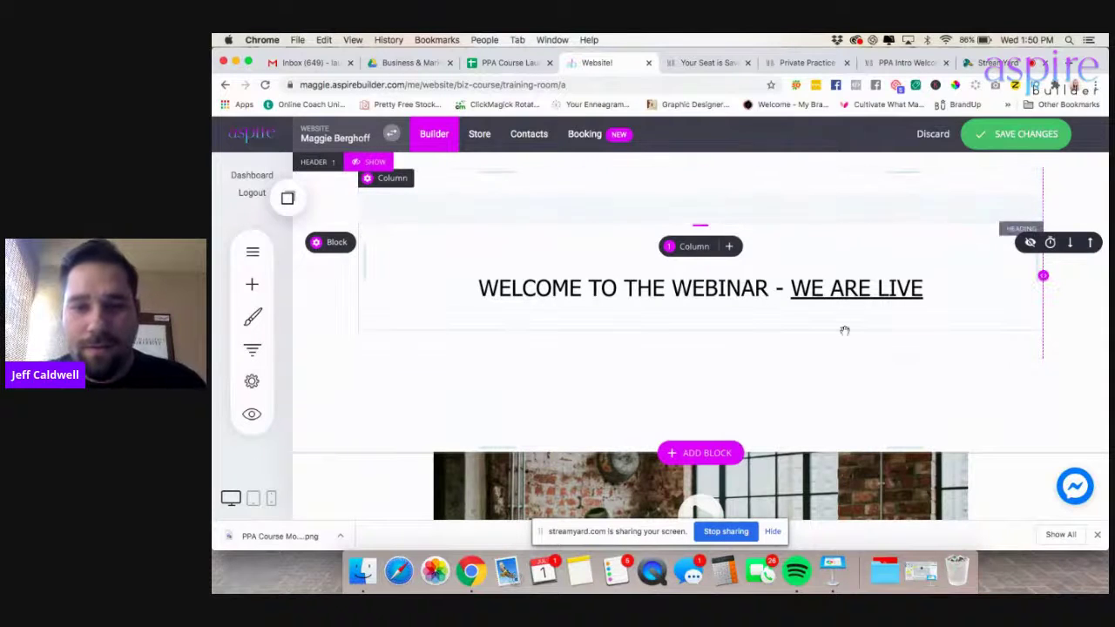
- Colour the "How To Earn Extra $5000/month With 3 Simple Steps" subtitle black and tighten the space between it and the video
click(731, 346)
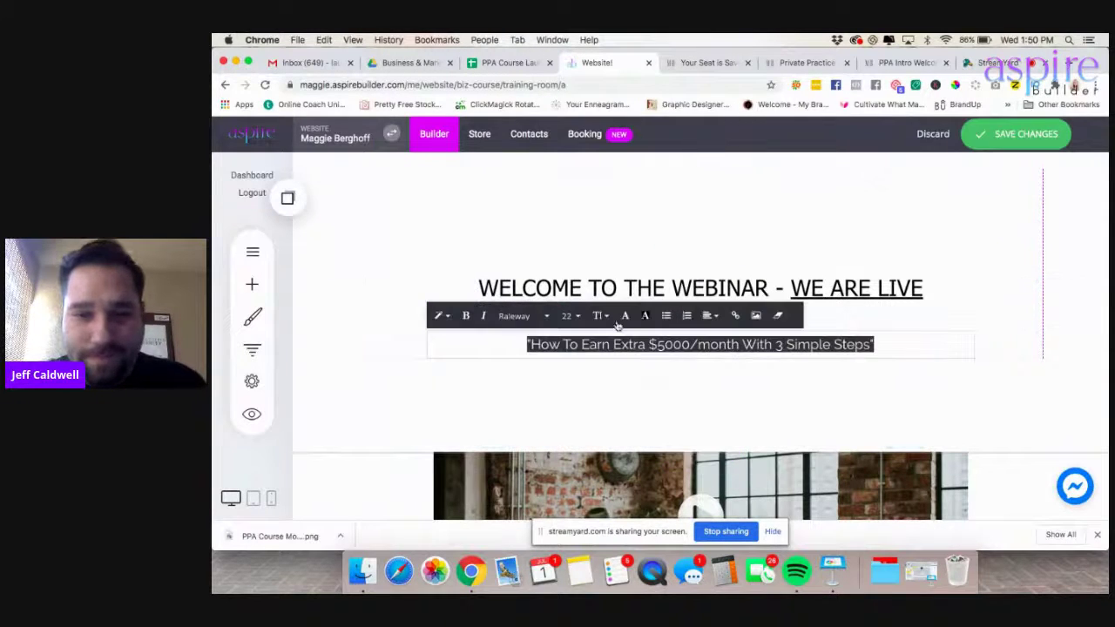
click(625, 317)
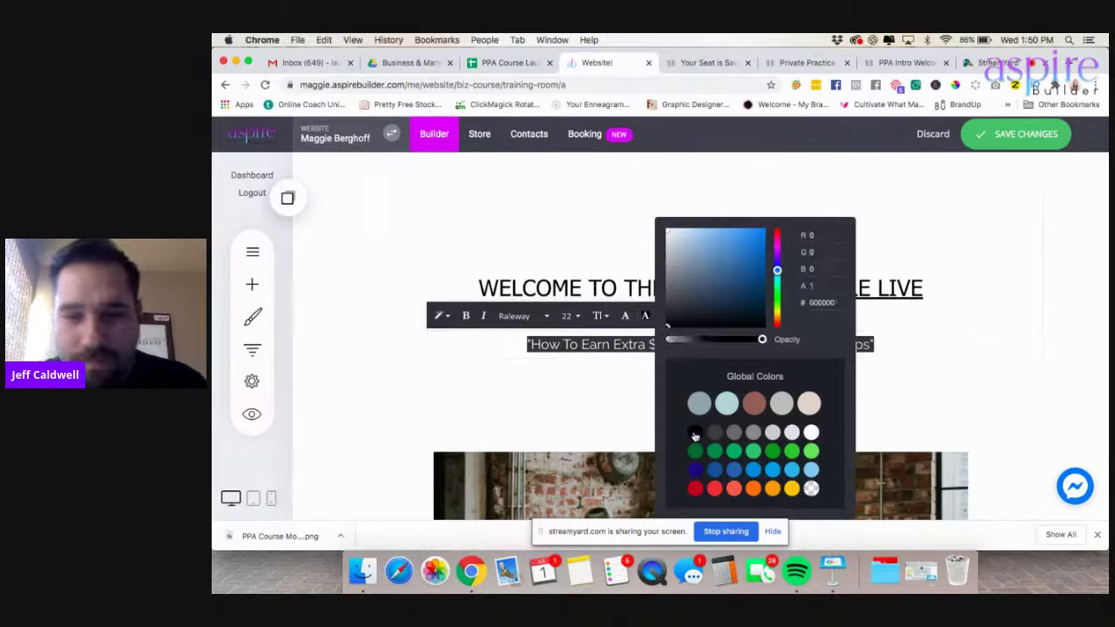
click(694, 434)
drag(759, 424, 767, 375)
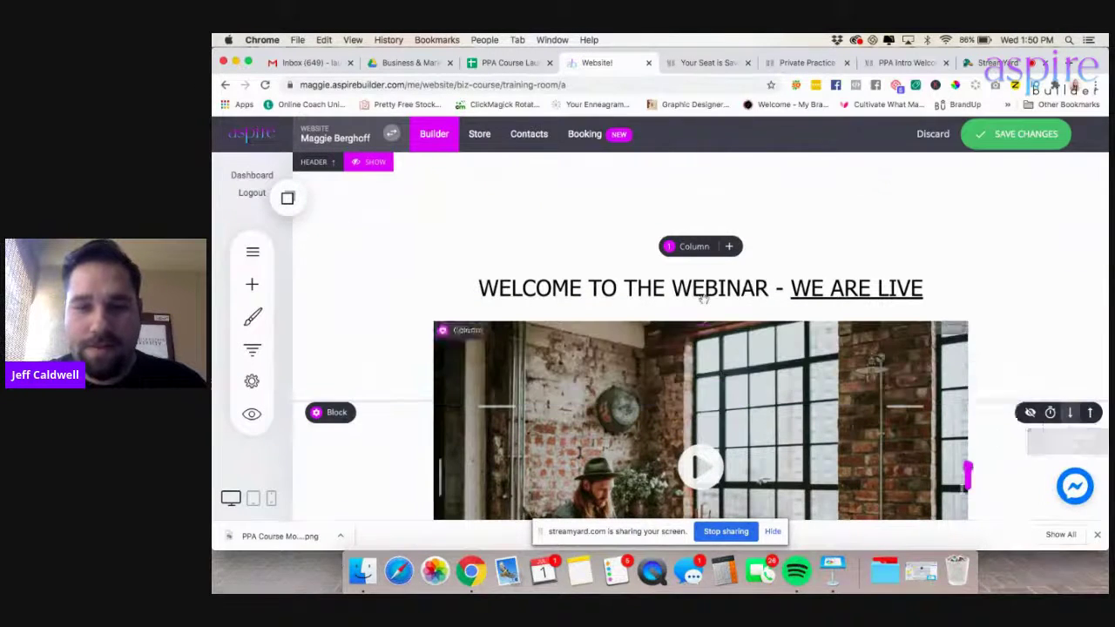
drag(714, 371, 716, 405)
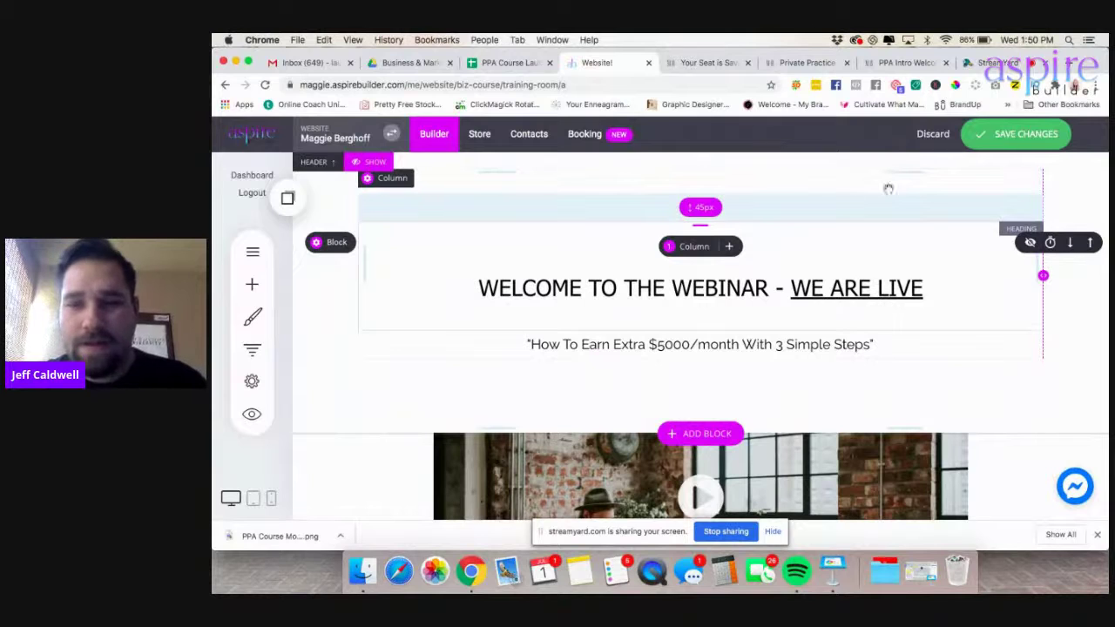
- Set a display delay of 24 minutes and 0 seconds on the limited-time offer block and save the page
scroll(923, 326, down, 10)
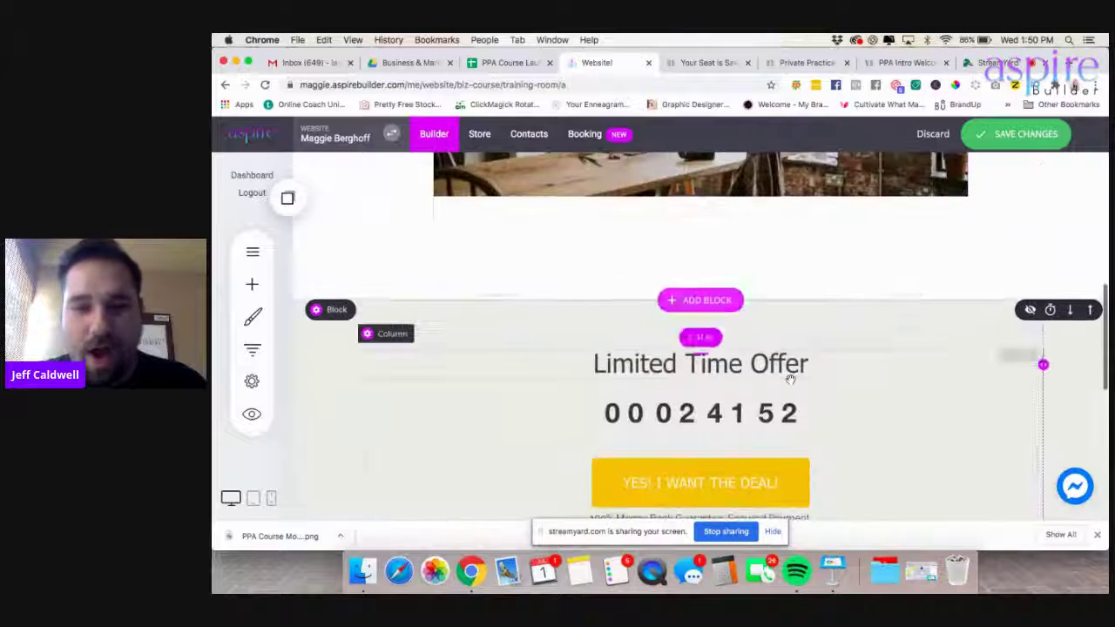
click(1050, 310)
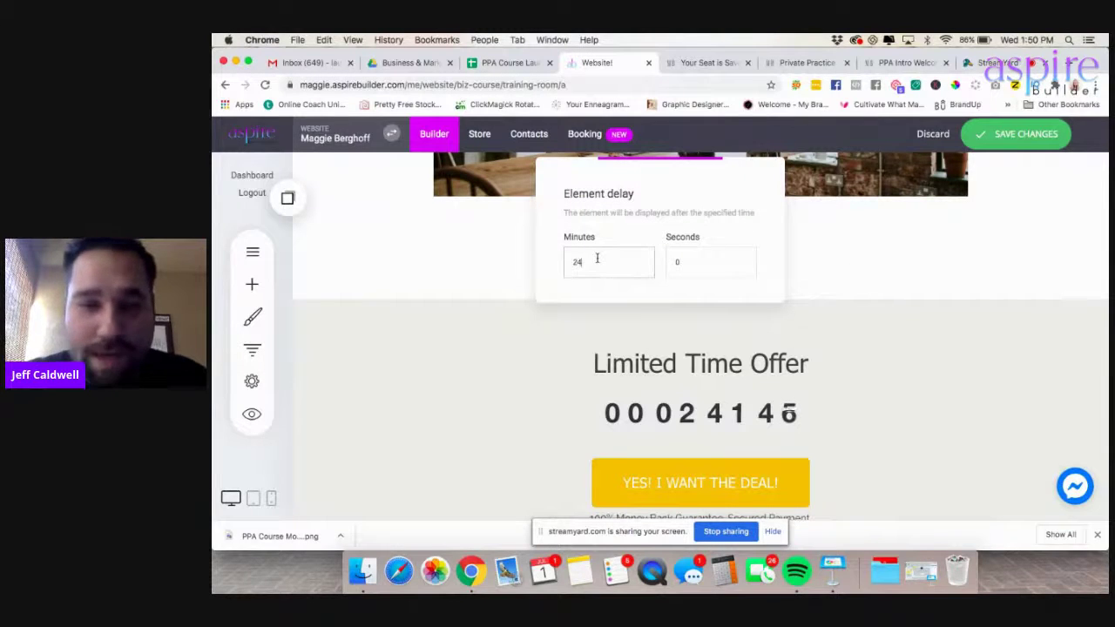
click(919, 362)
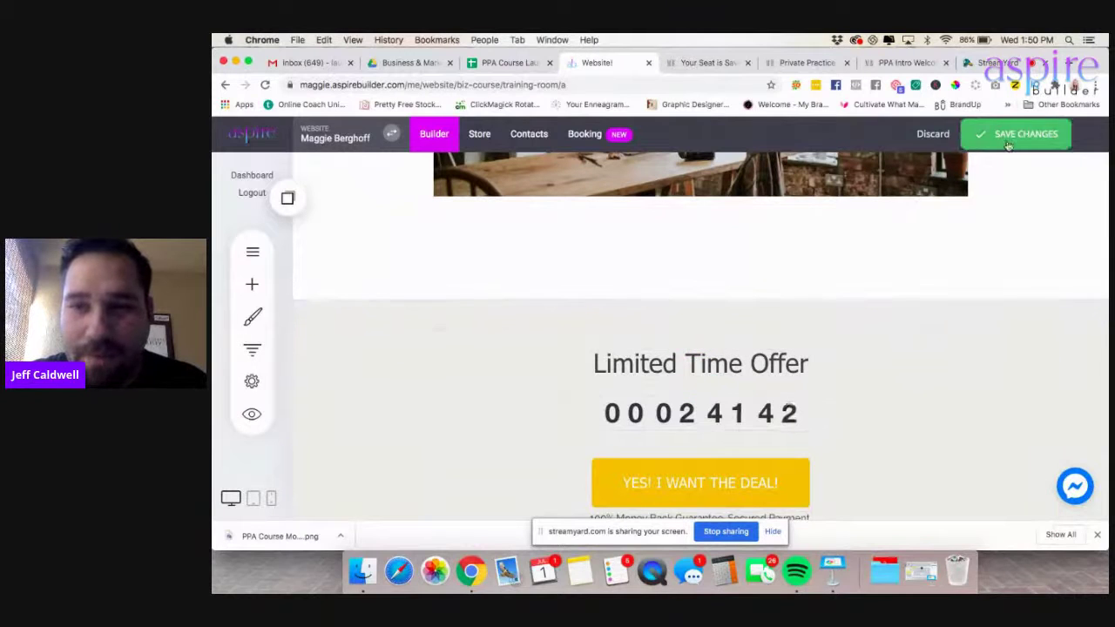
- Preview the training room page and check its header, video and whether the delayed offer block is hidden
click(251, 415)
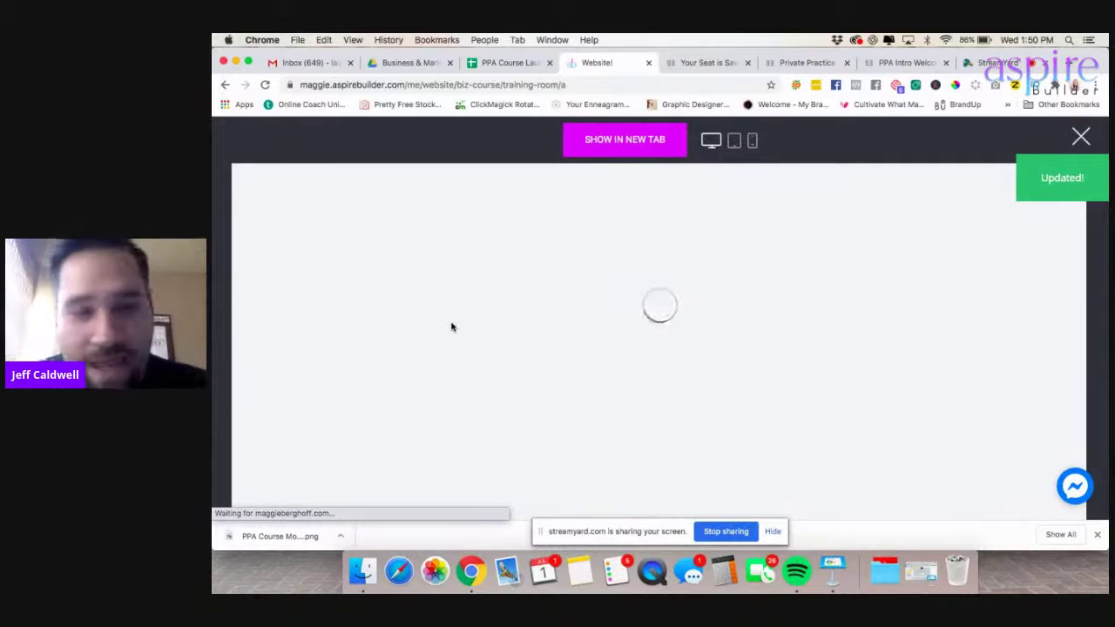
scroll(665, 276, down, 5)
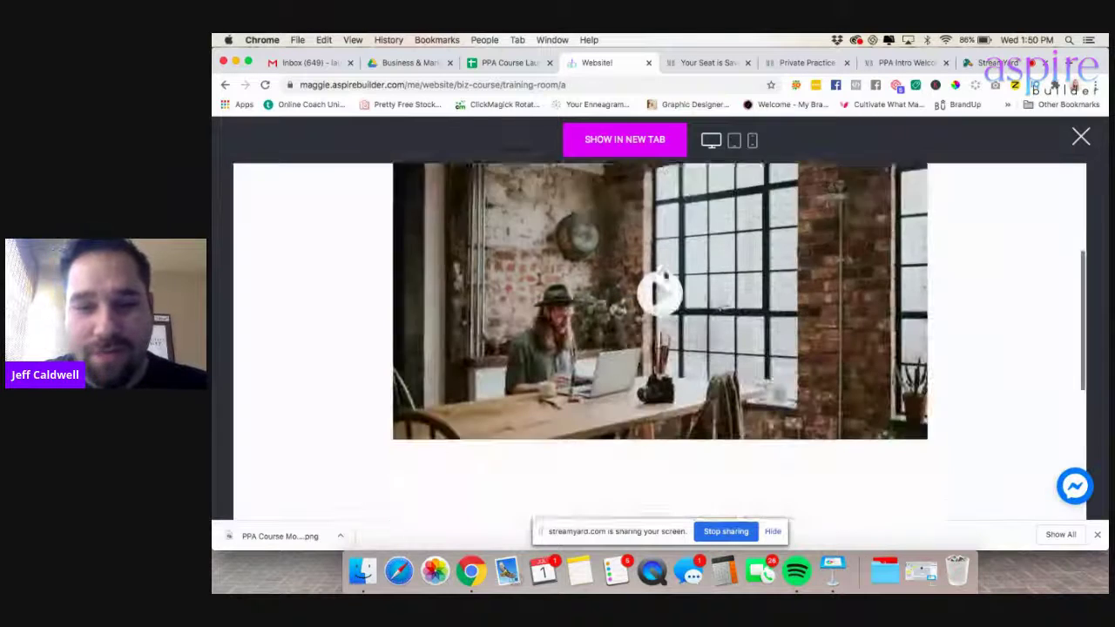
scroll(665, 276, down, 1)
scroll(665, 276, up, 4)
scroll(665, 276, down, 3)
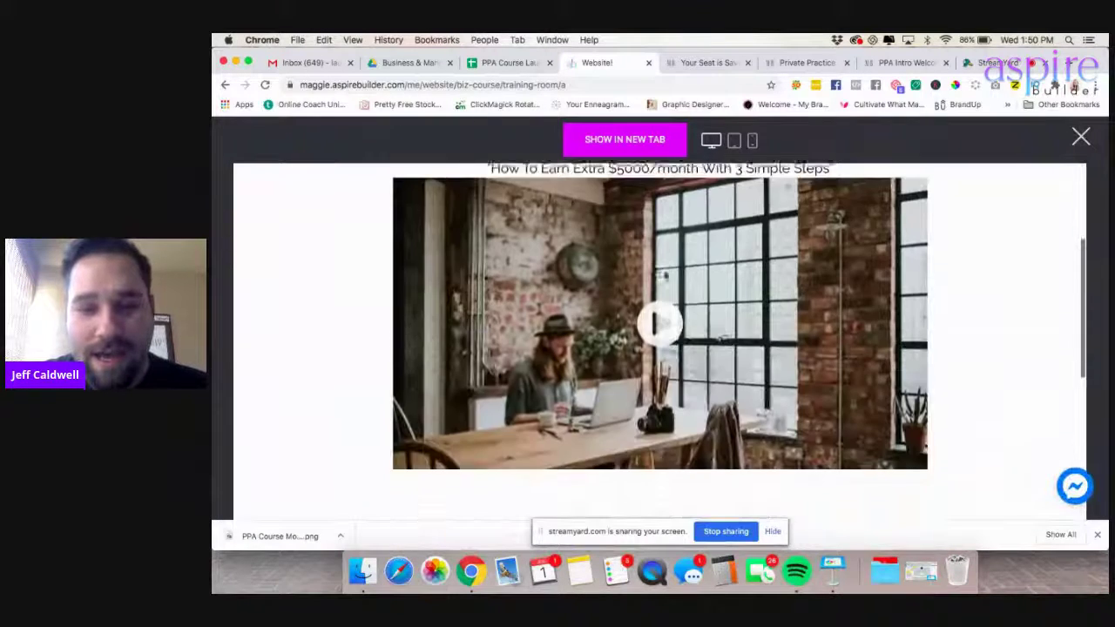
scroll(764, 470, down, 5)
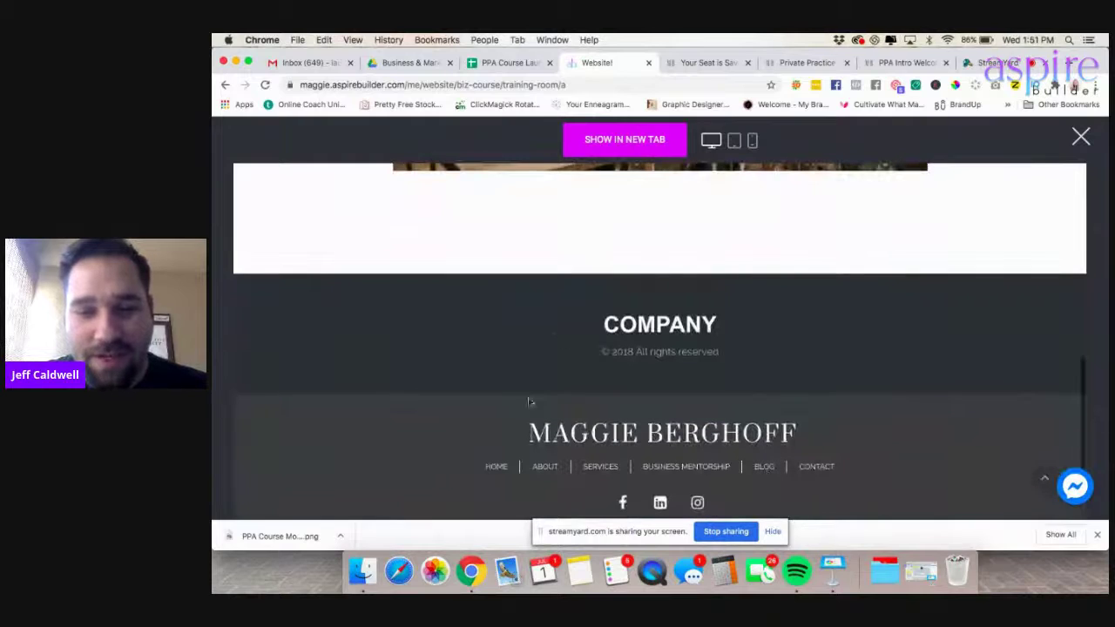
scroll(746, 326, up, 10)
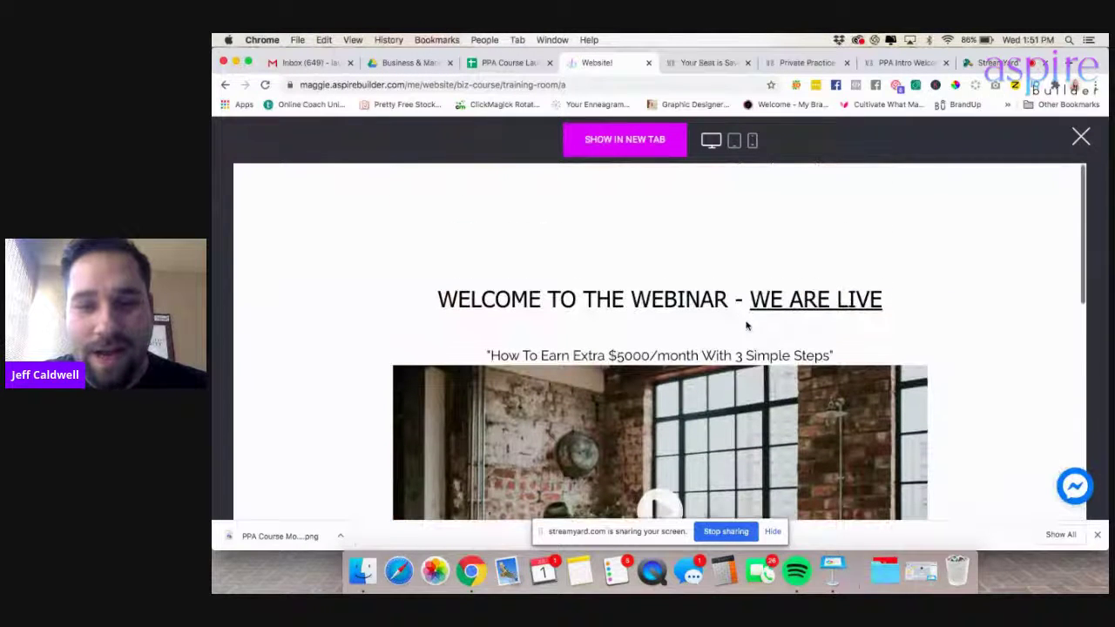
scroll(737, 328, down, 3)
scroll(560, 310, up, 3)
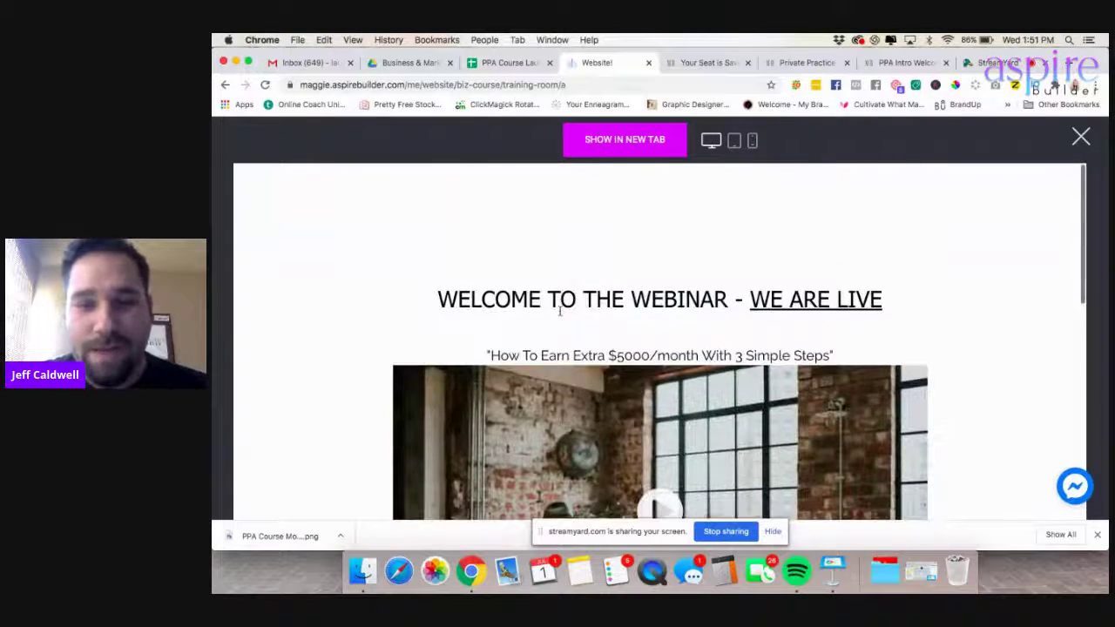
- Close the page preview and move the Training Room step into the Webinar Room section of the funnel
click(1088, 141)
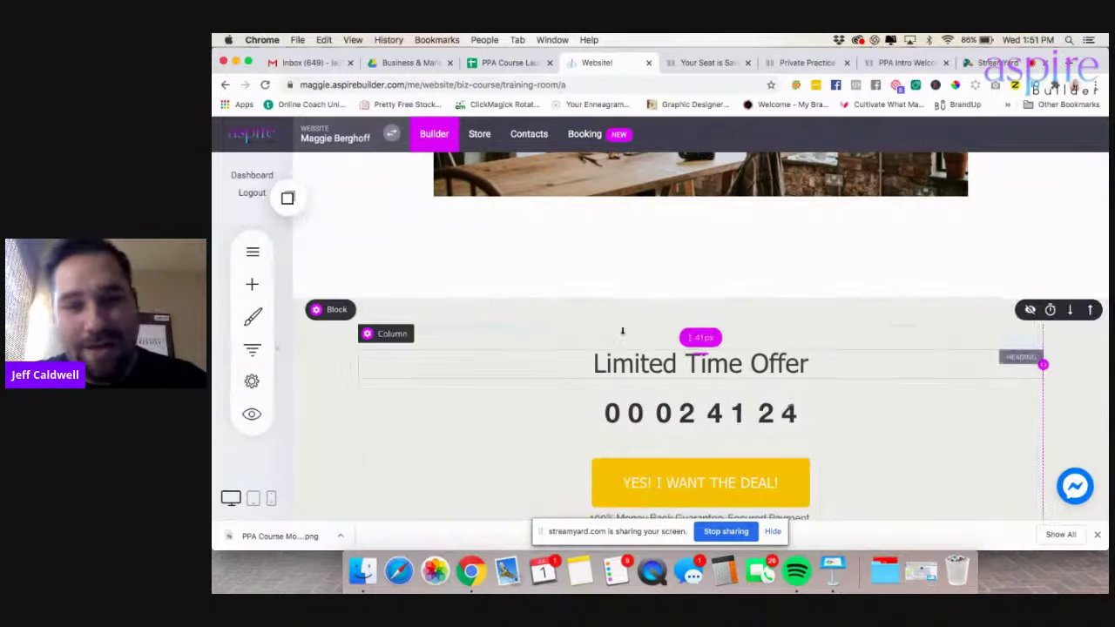
scroll(784, 262, up, 5)
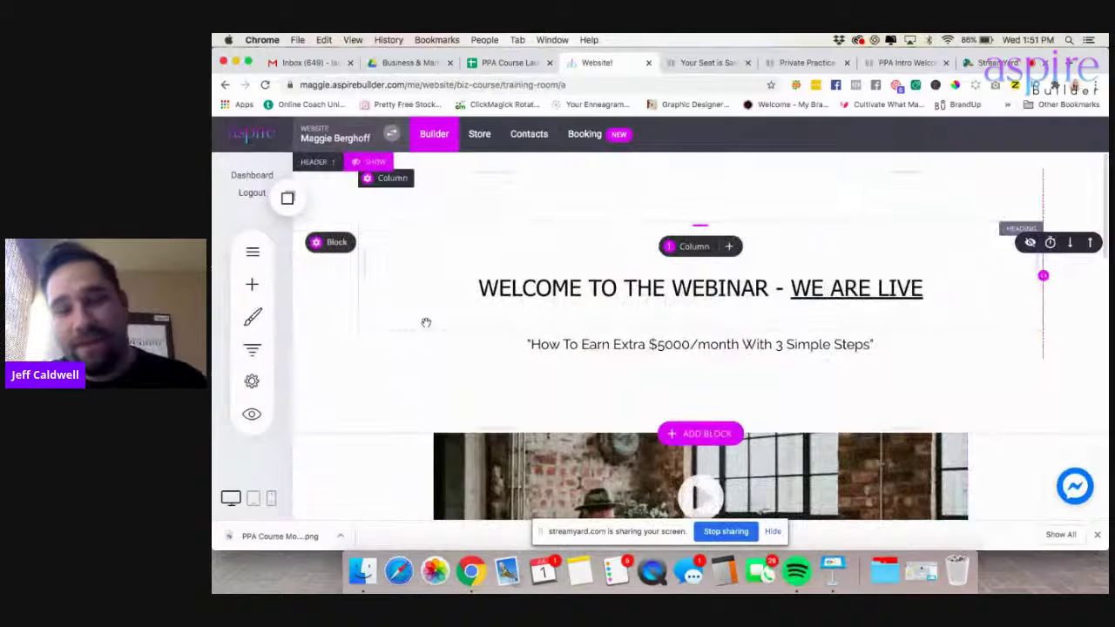
scroll(426, 323, down, 5)
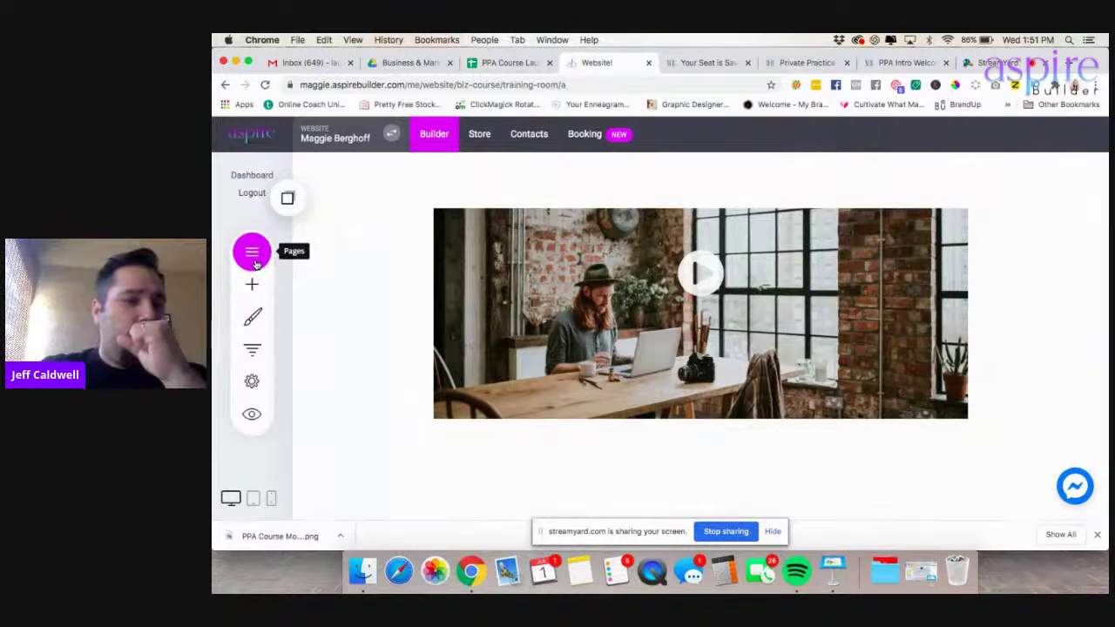
click(252, 348)
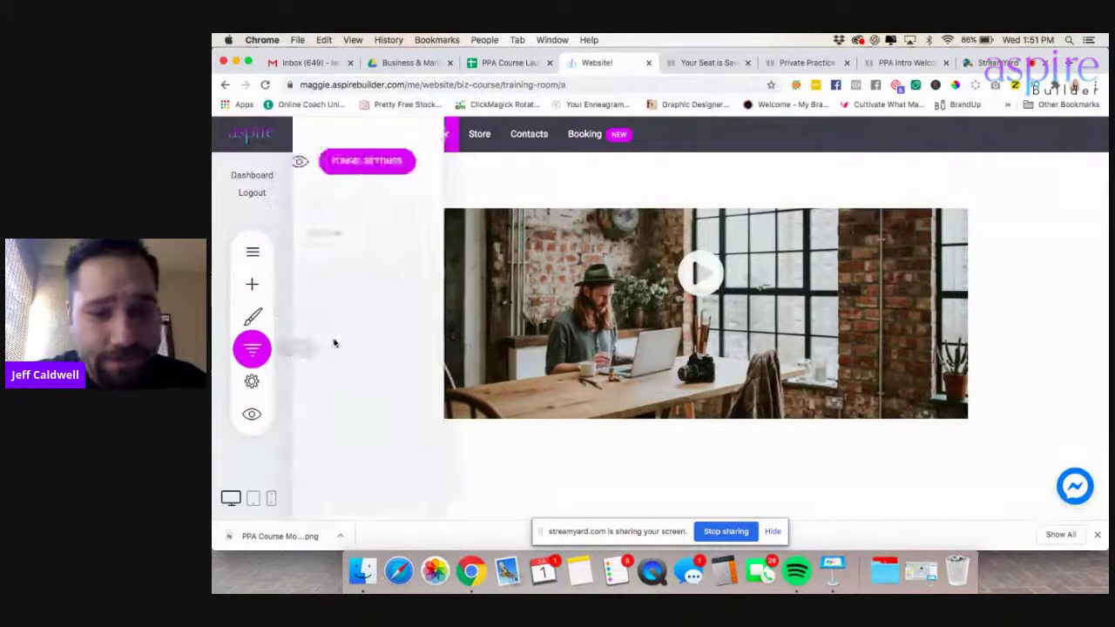
scroll(627, 313, down, 8)
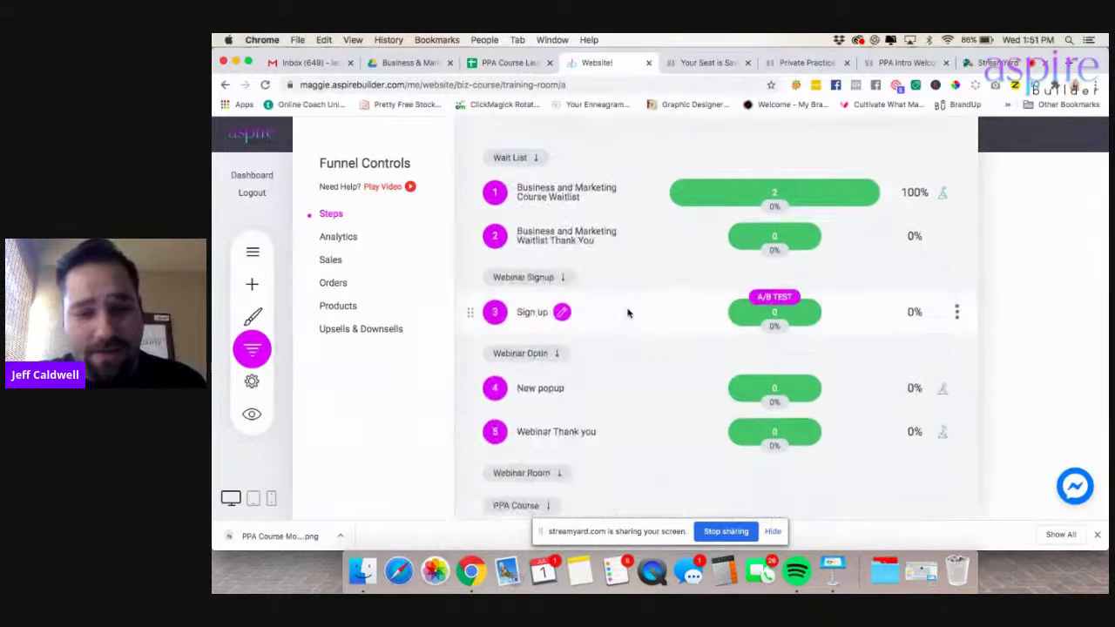
scroll(549, 339, down, 3)
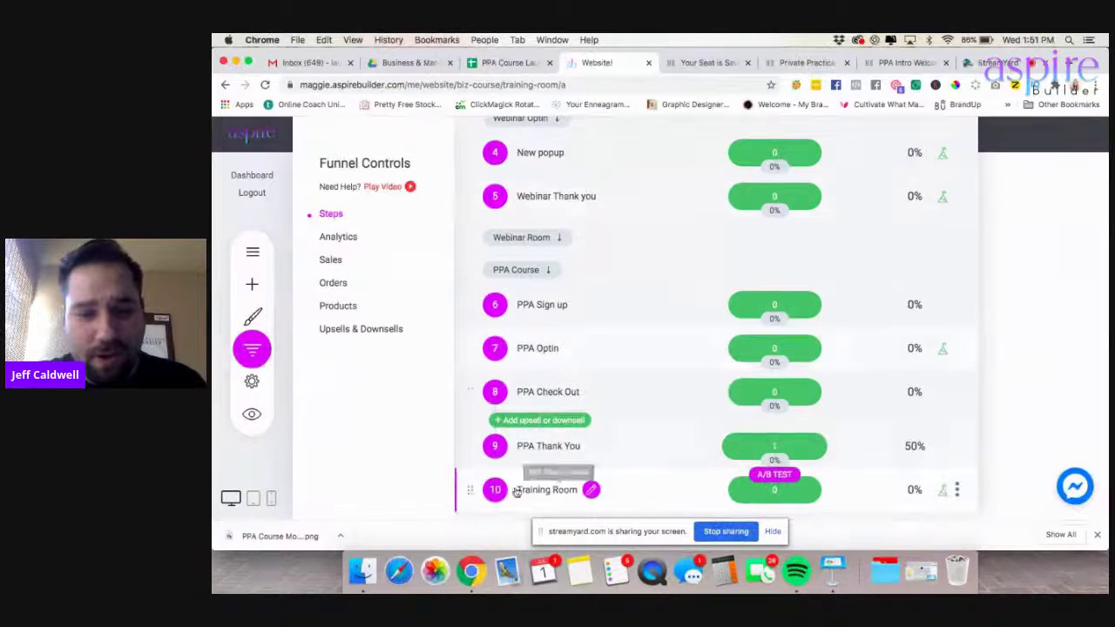
drag(470, 489, 492, 255)
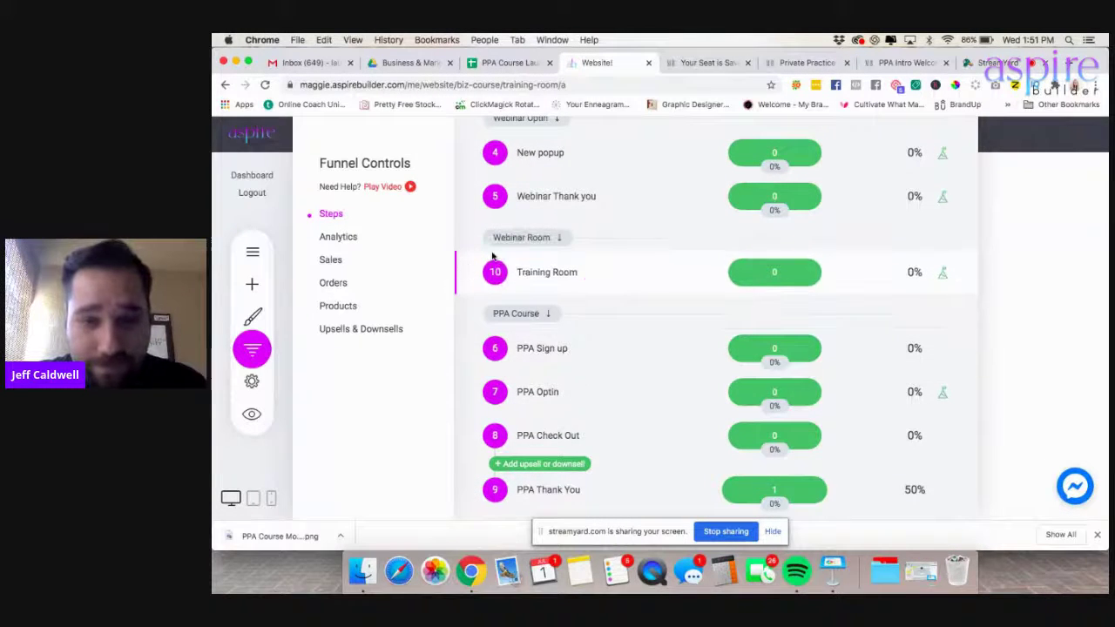
- Open the PPA Sign up page and preview its headline, video and introduction content
click(525, 357)
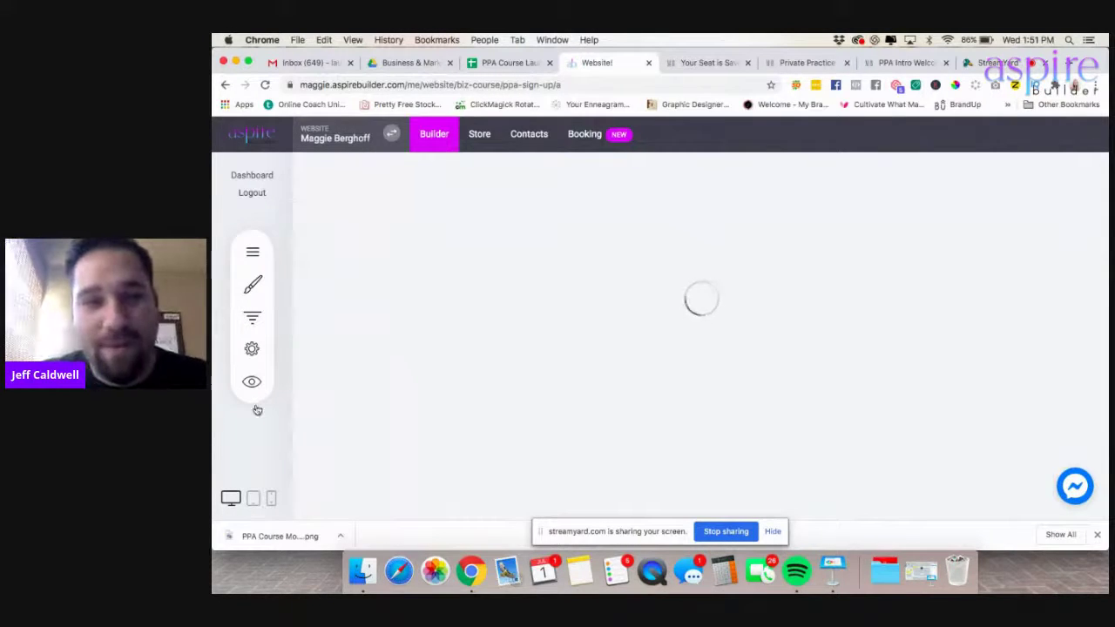
click(252, 415)
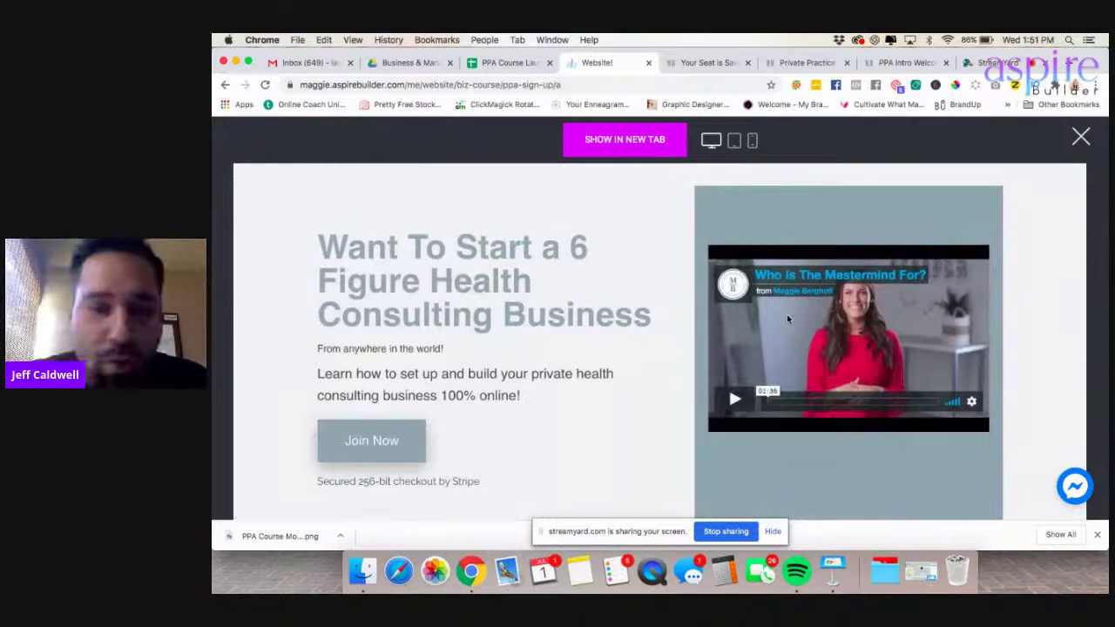
scroll(463, 343, down, 5)
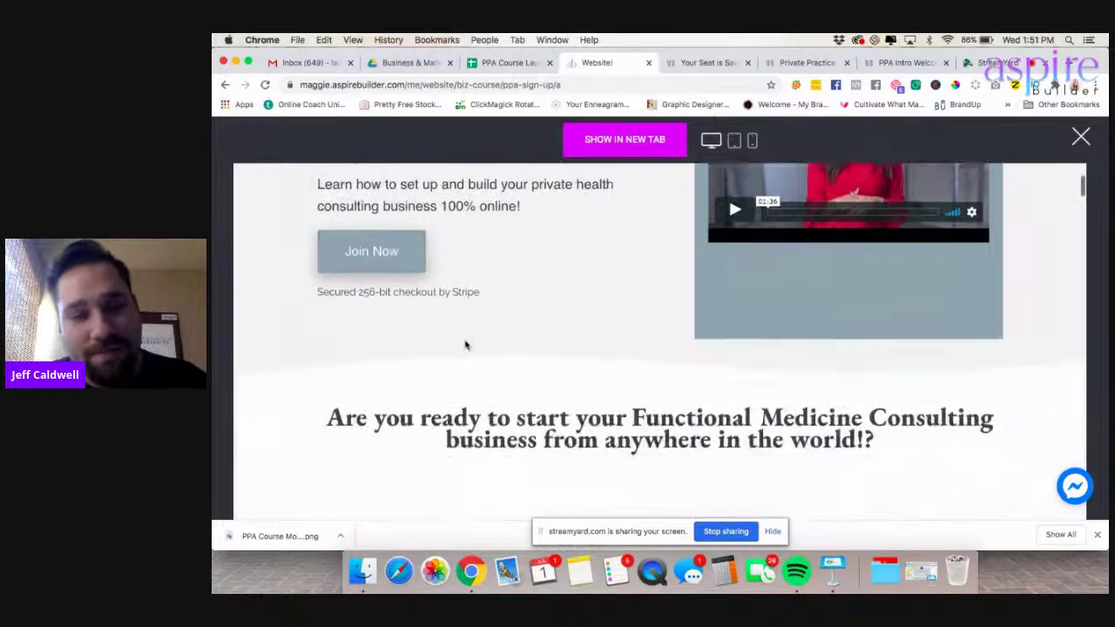
scroll(465, 344, up, 5)
scroll(510, 364, down, 10)
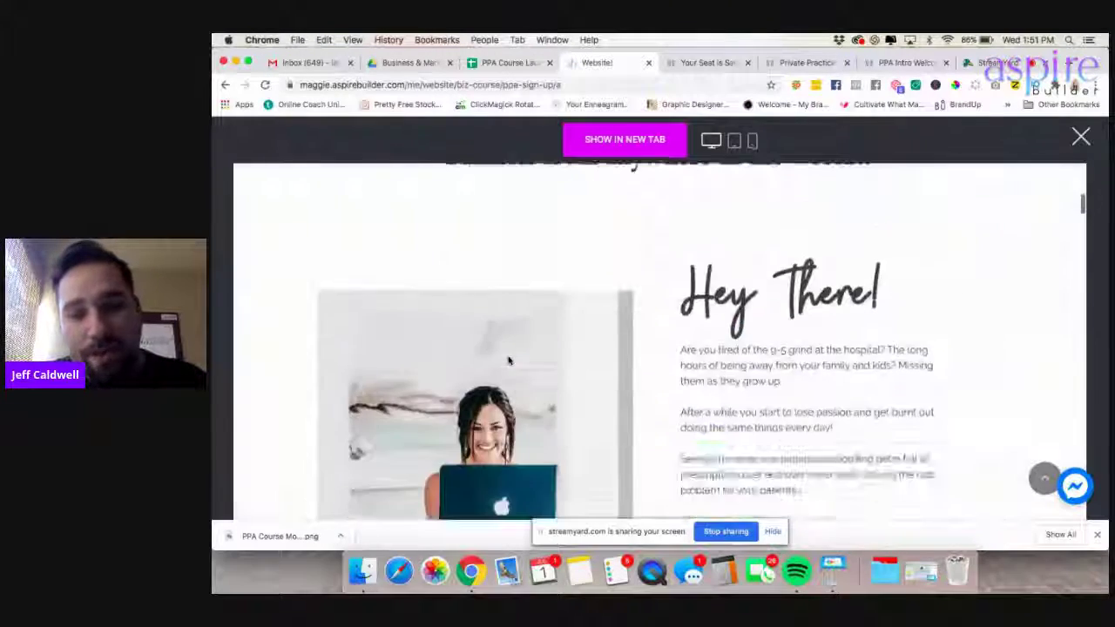
scroll(509, 364, up, 10)
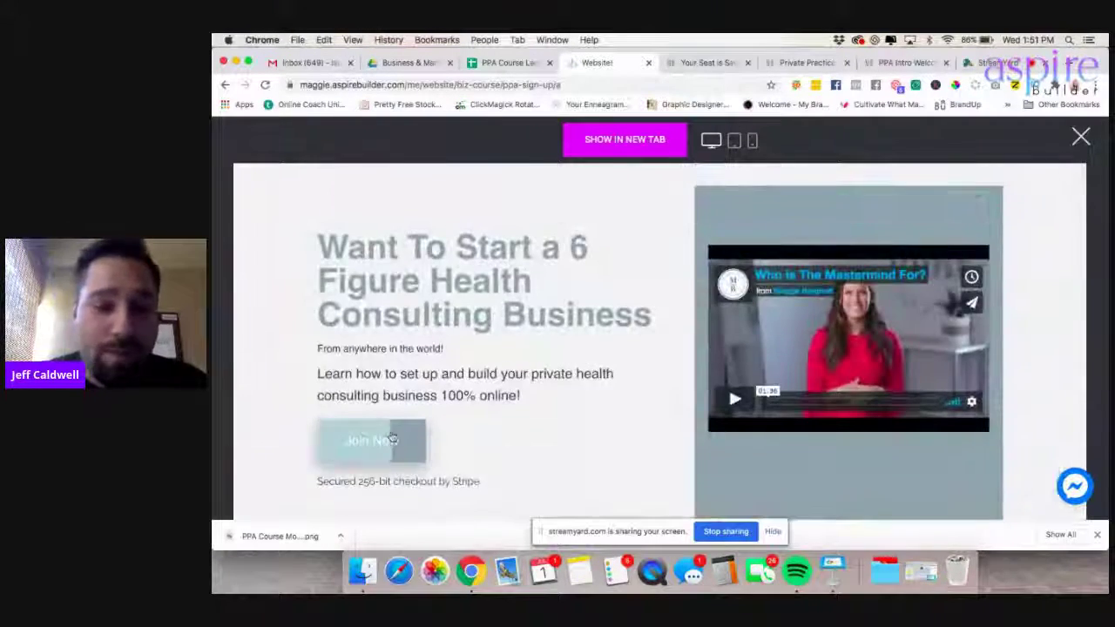
- Test the Join Now popup by filling in the first name, e-mail and phone number from saved suggestions and submitting it
click(405, 437)
click(711, 330)
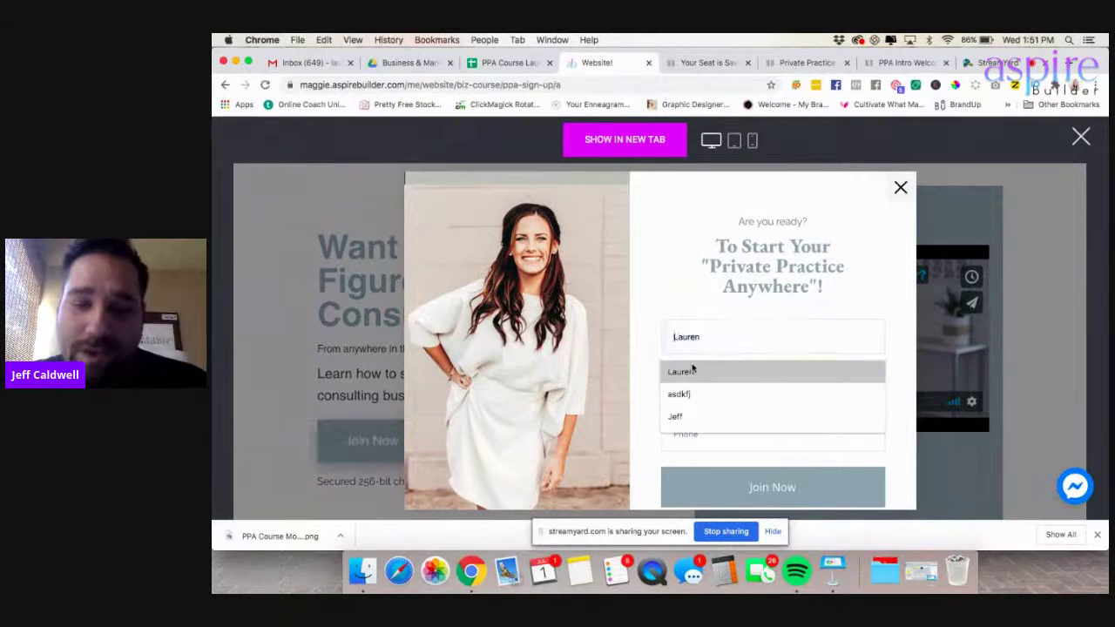
click(693, 369)
click(691, 385)
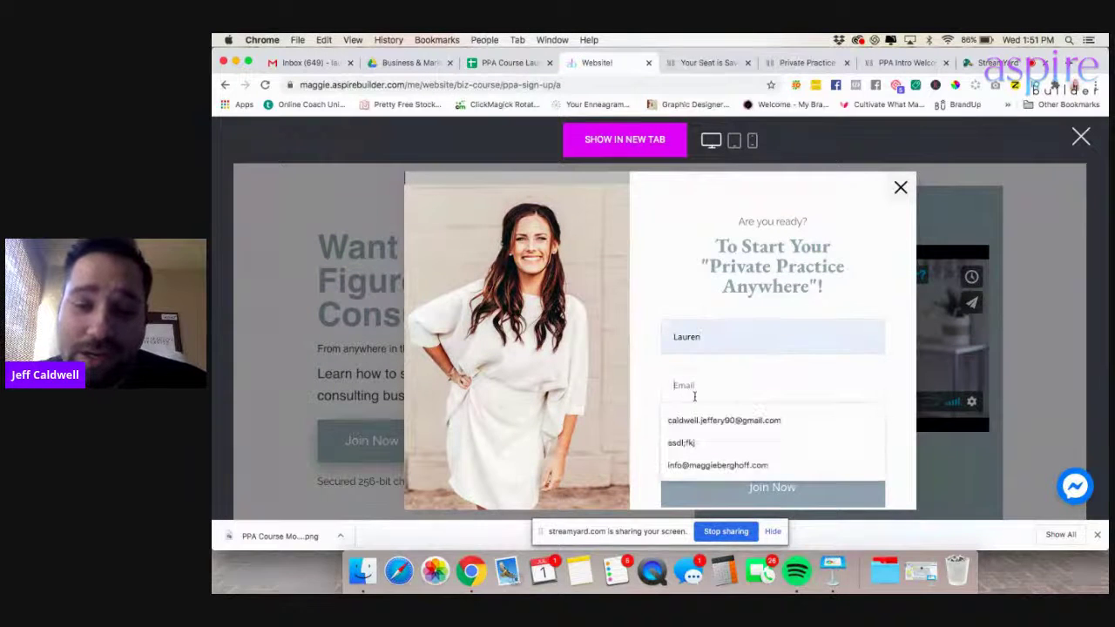
click(696, 419)
click(702, 433)
click(702, 470)
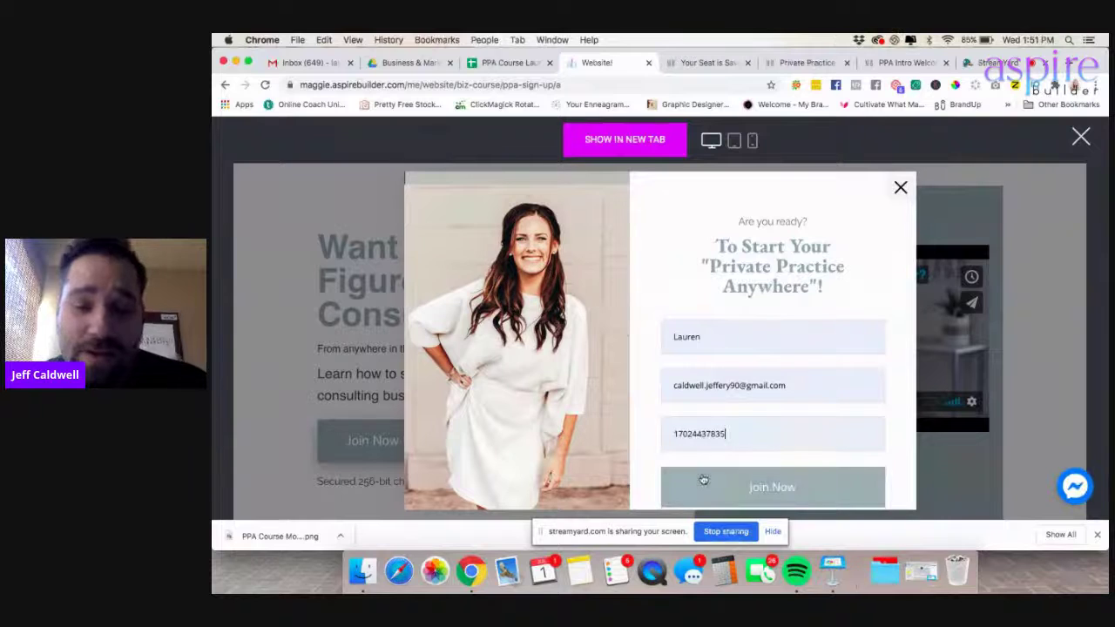
click(732, 478)
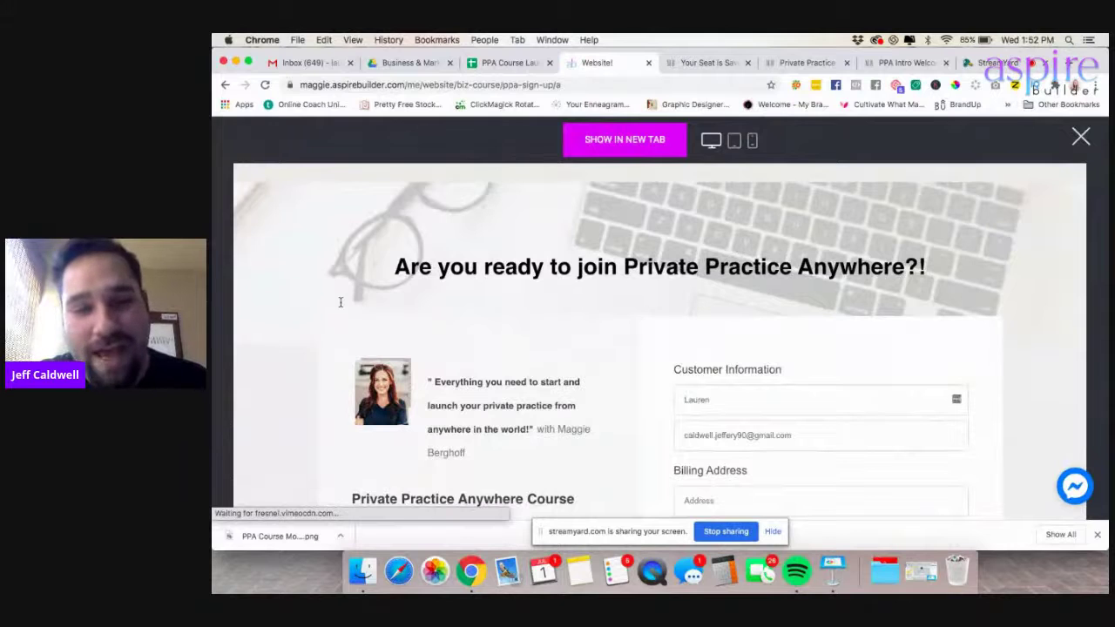
- Examine the checkout page's customer information, payment method, order total and course details, and close the preview
scroll(341, 302, down, 5)
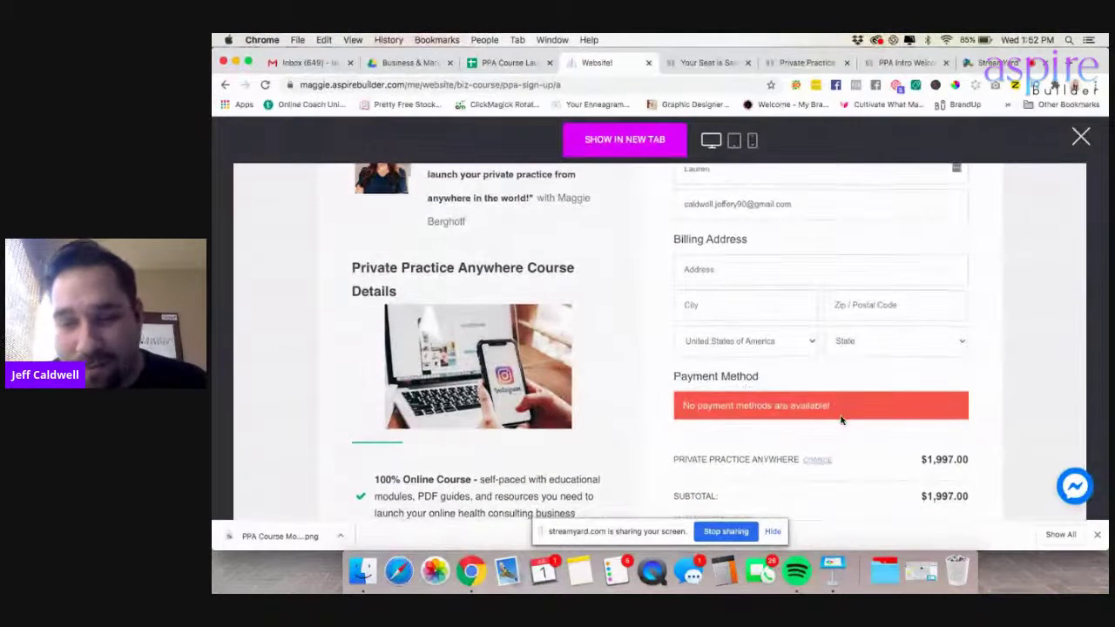
scroll(840, 420, down, 2)
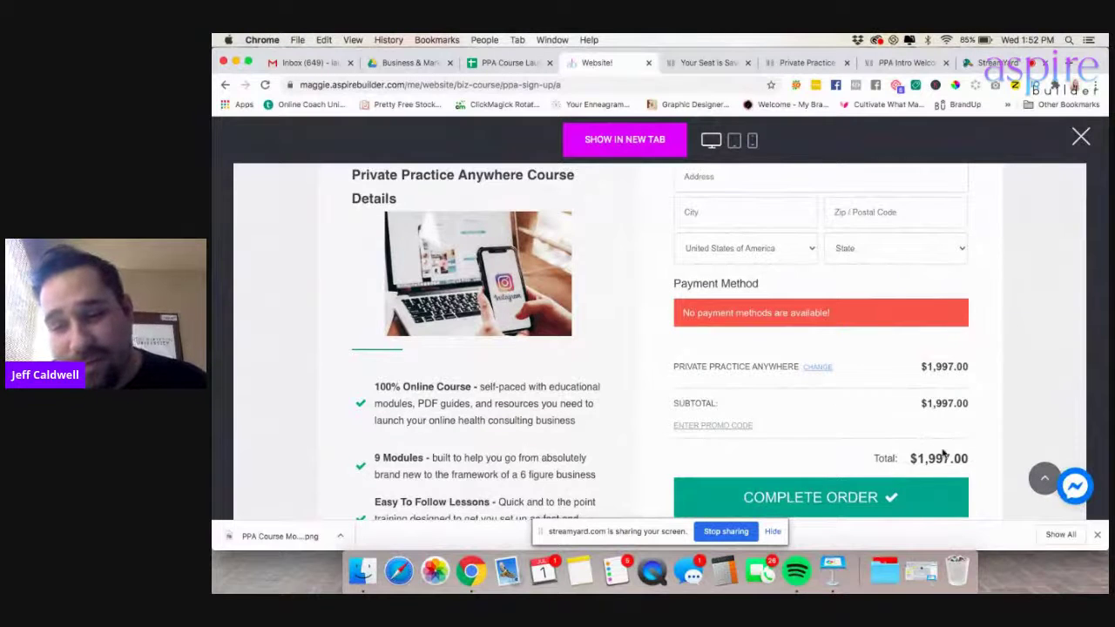
scroll(943, 452, down, 1)
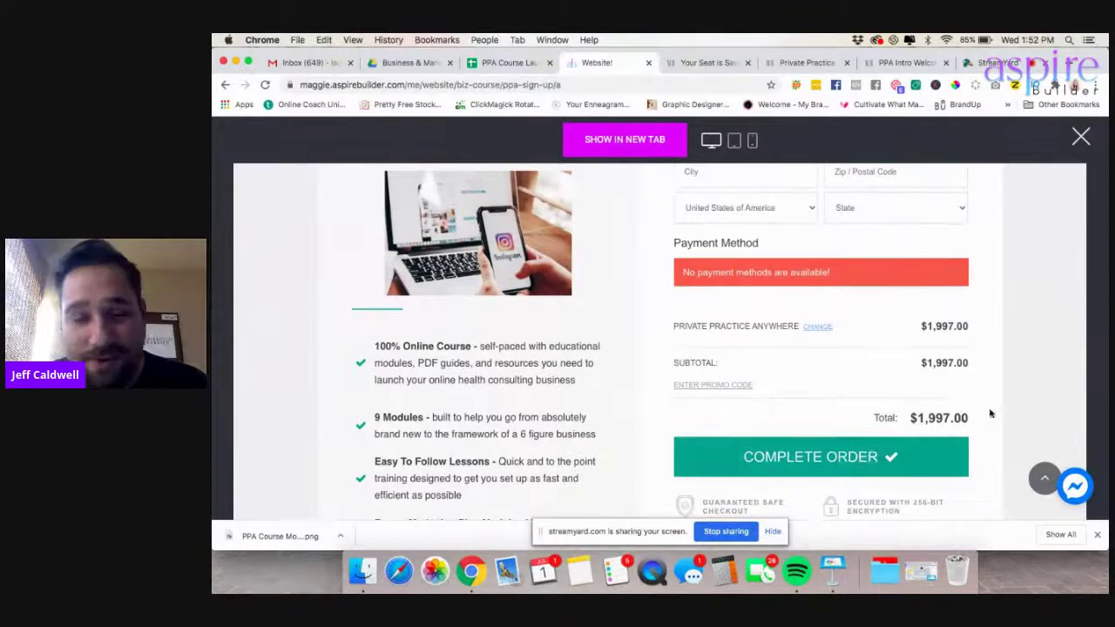
scroll(997, 408, down, 3)
scroll(997, 408, up, 10)
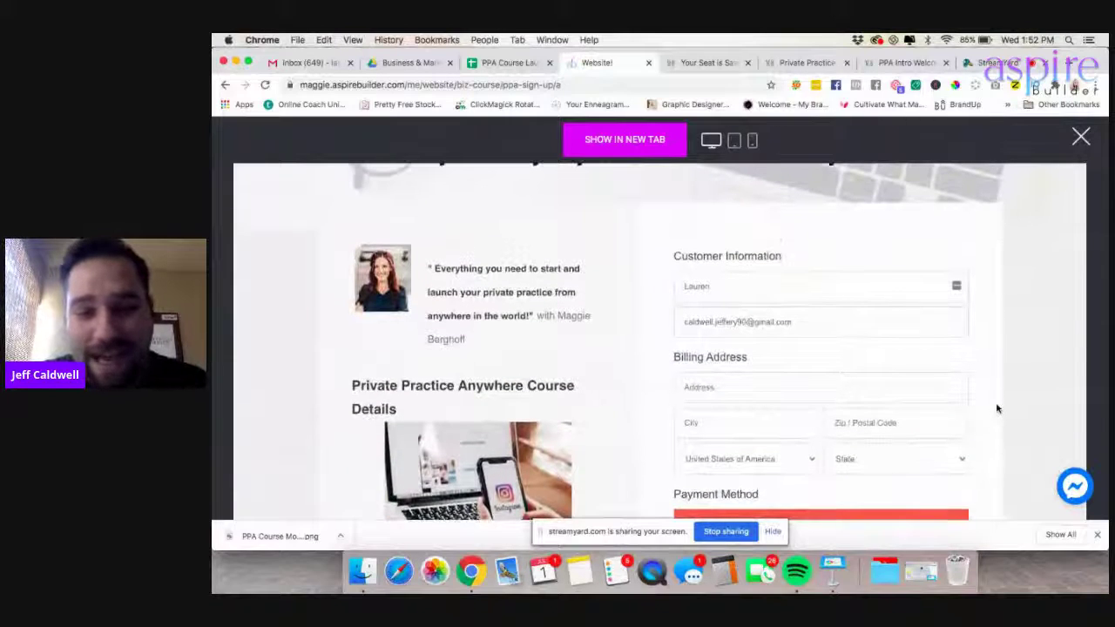
scroll(998, 408, up, 2)
scroll(997, 409, down, 3)
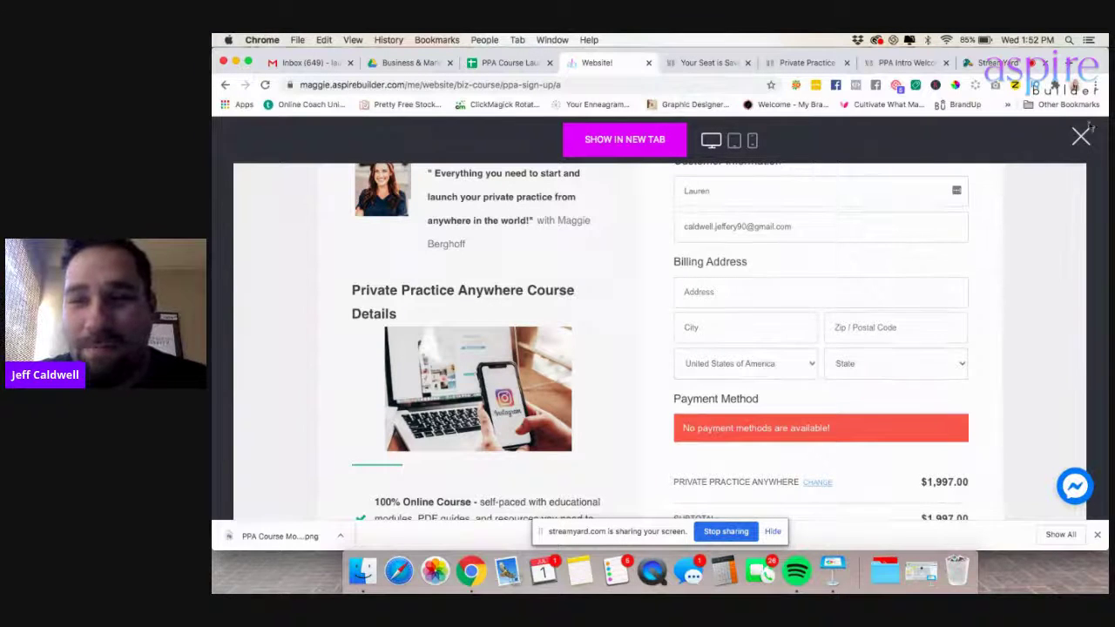
click(1080, 136)
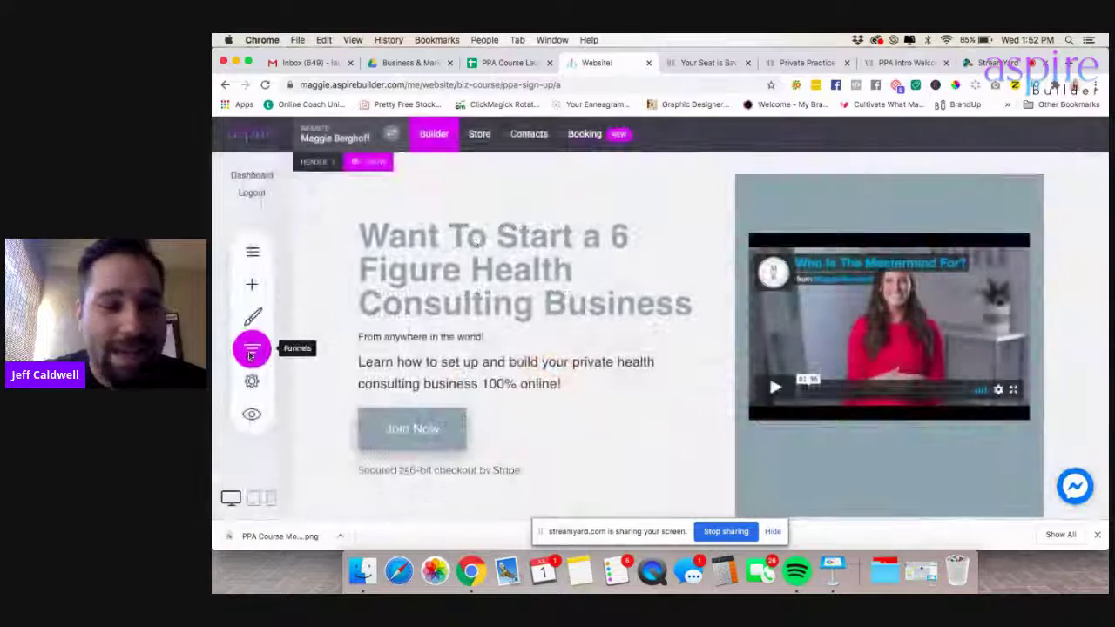
- Review the order of steps in the PPA Sales Process funnel, from the wait list to the PPA Thank You page
click(251, 351)
scroll(526, 312, down, 5)
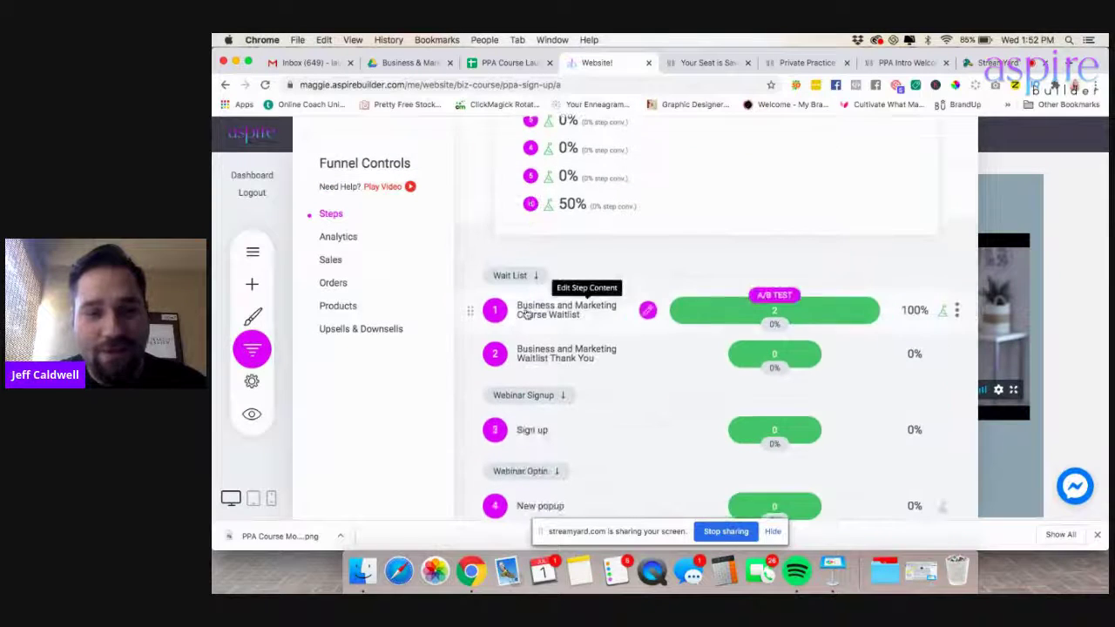
scroll(526, 312, down, 2)
scroll(601, 337, down, 2)
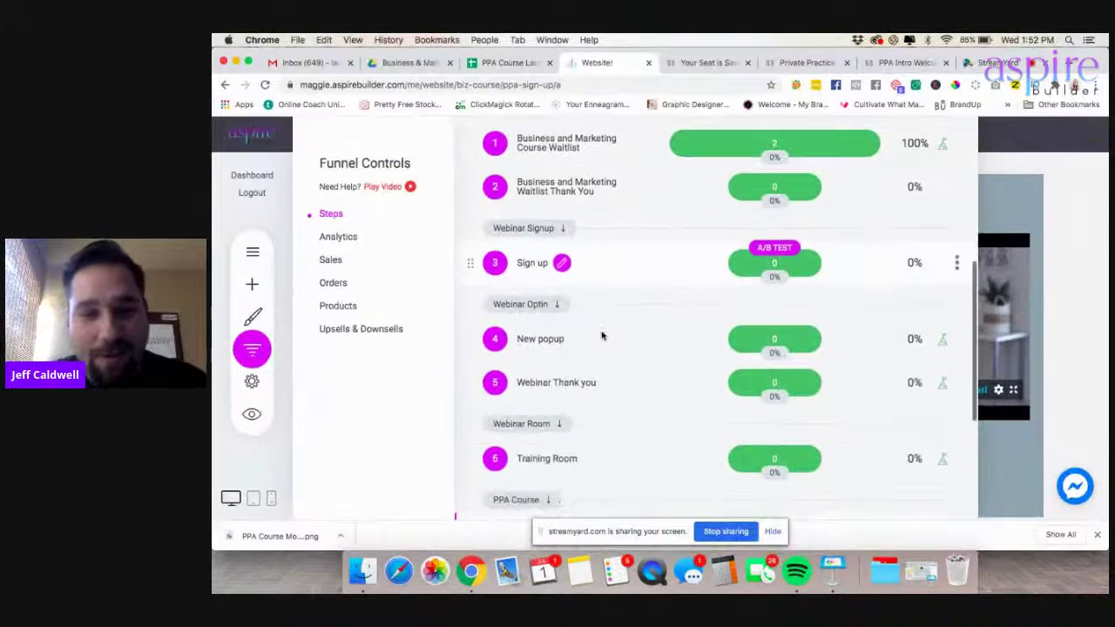
scroll(560, 326, down, 2)
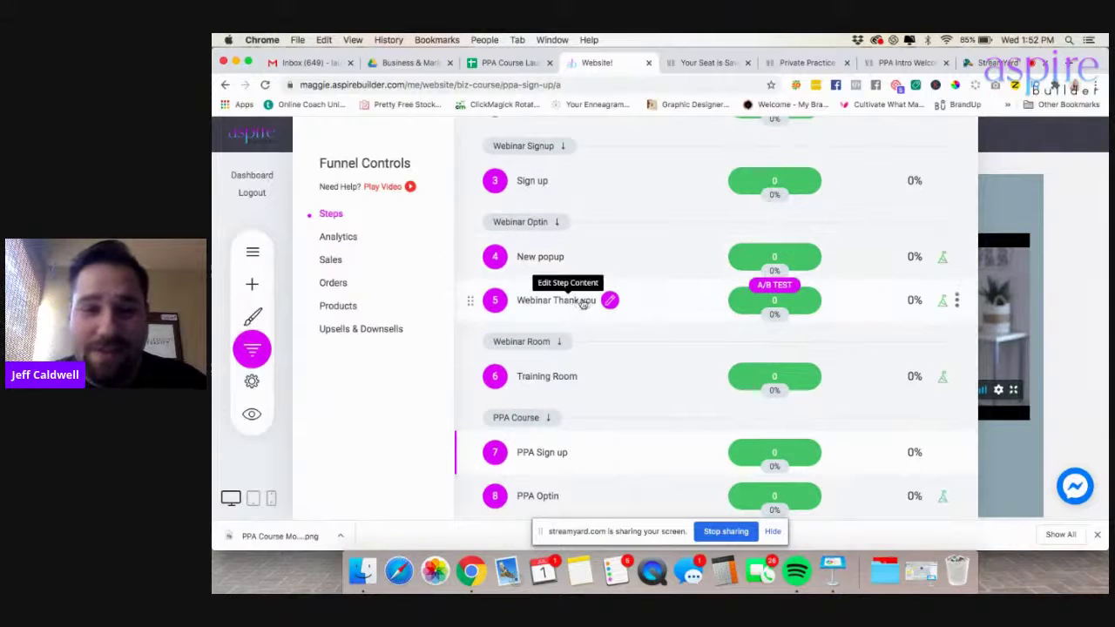
scroll(562, 309, down, 2)
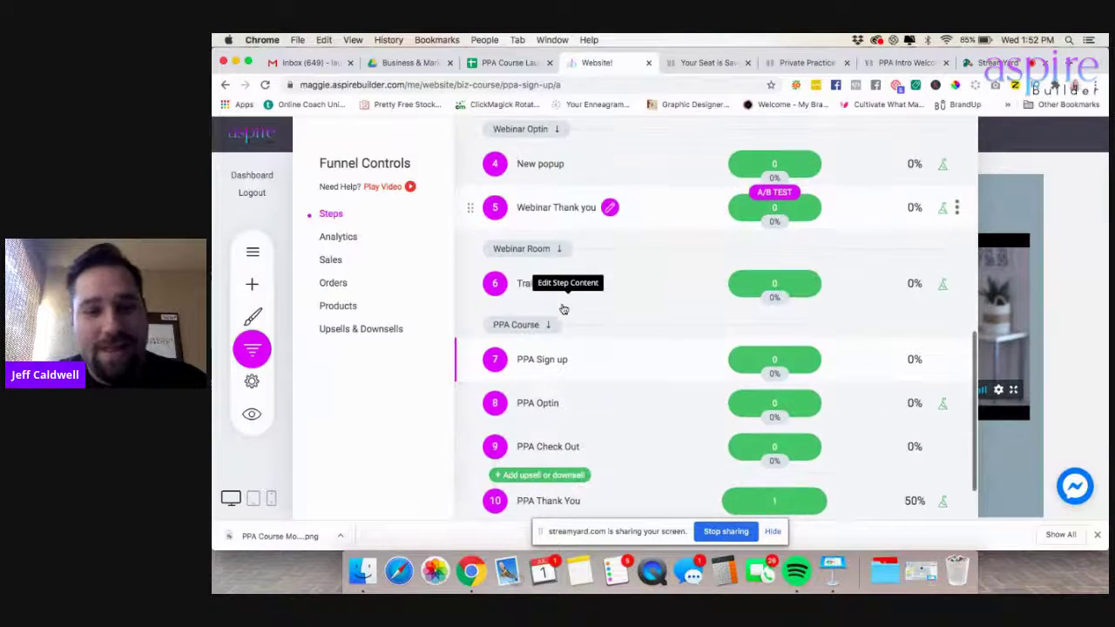
scroll(541, 291, down, 1)
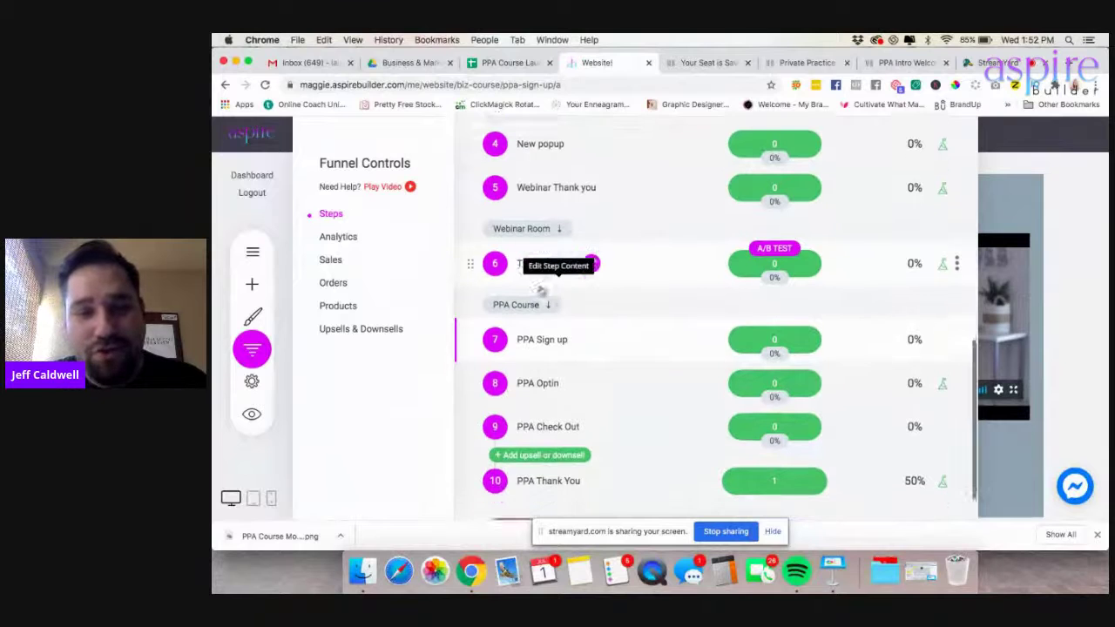
scroll(581, 261, down, 1)
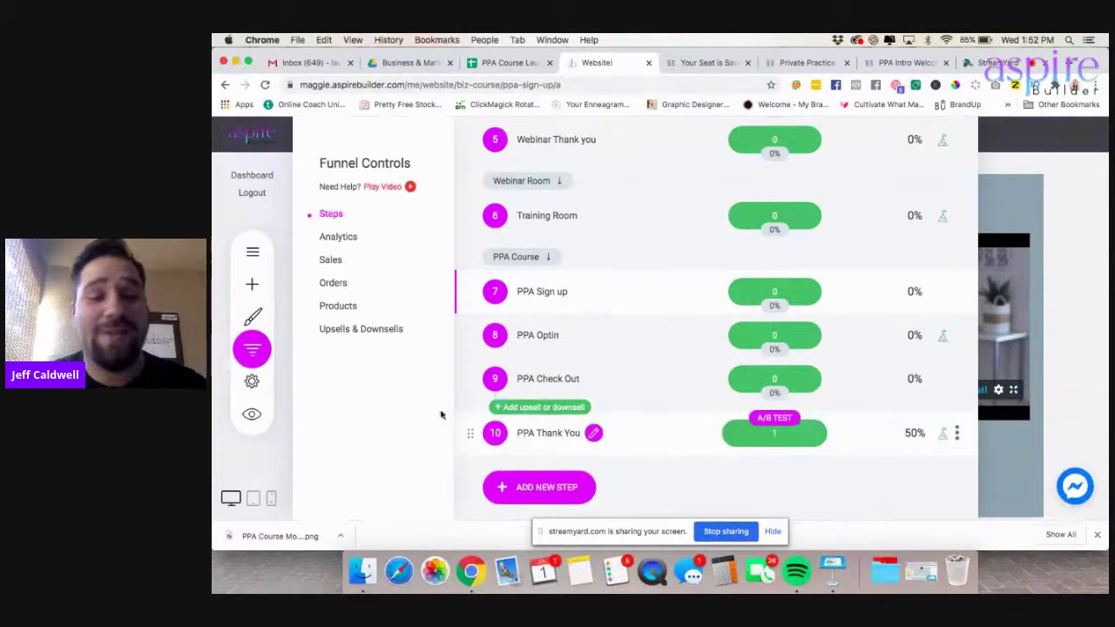
scroll(562, 296, up, 10)
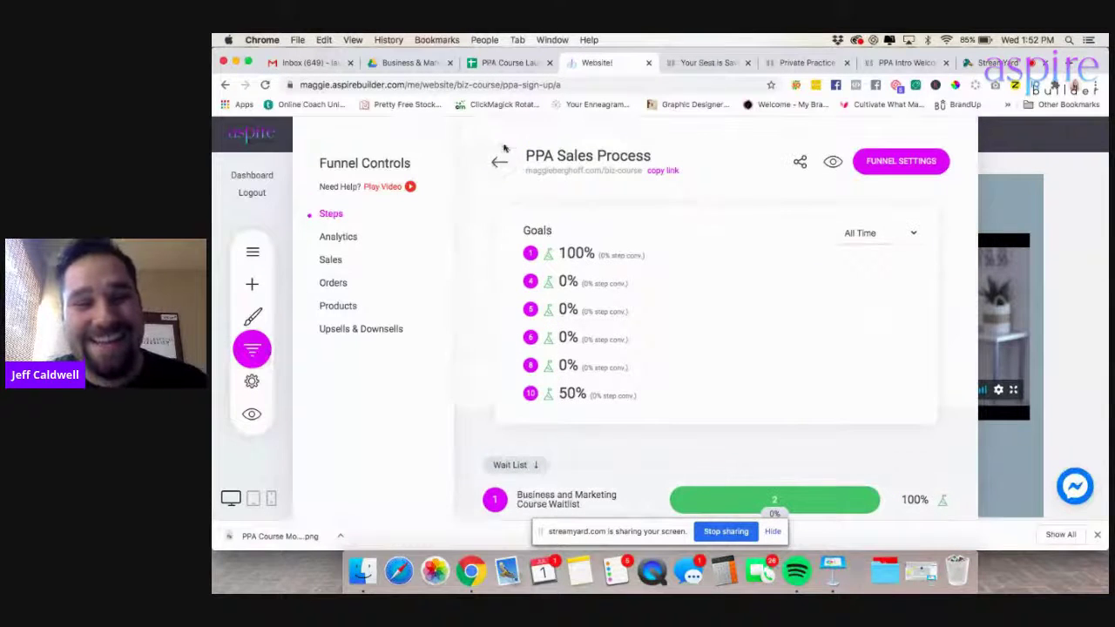
- Switch to the PPA Course funnel and look through its course overview, intro module and numbered module sections
click(501, 162)
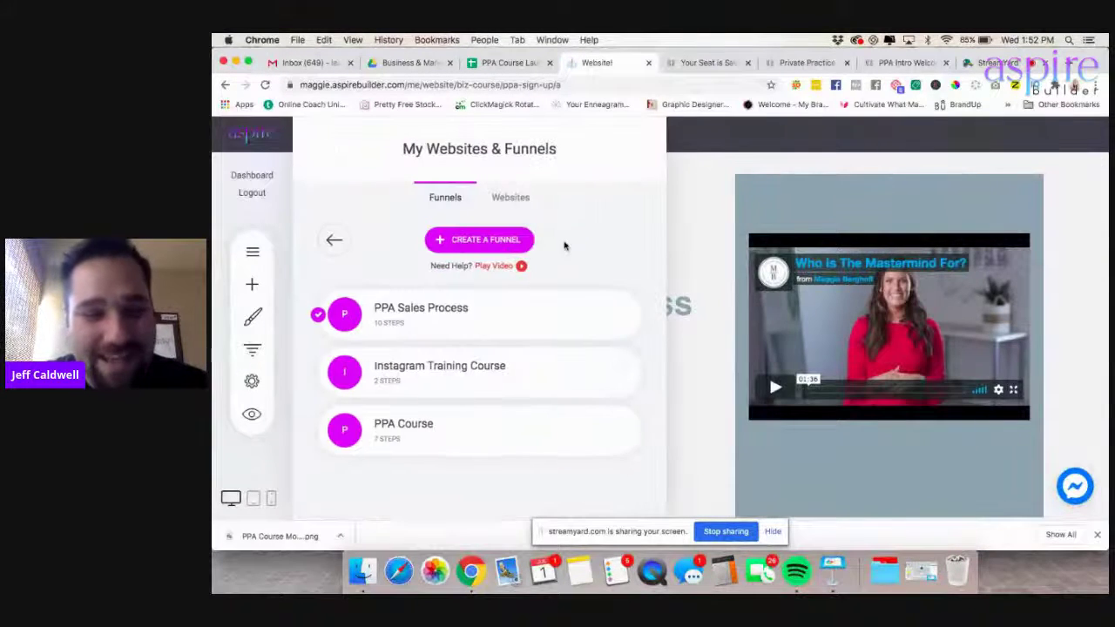
click(422, 437)
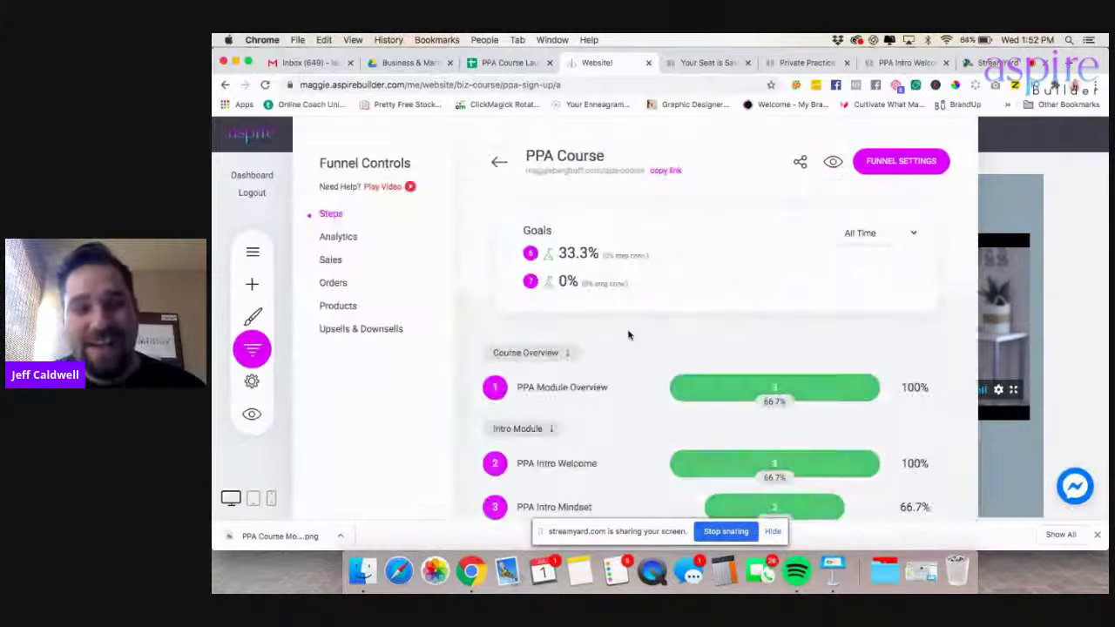
scroll(597, 351, down, 3)
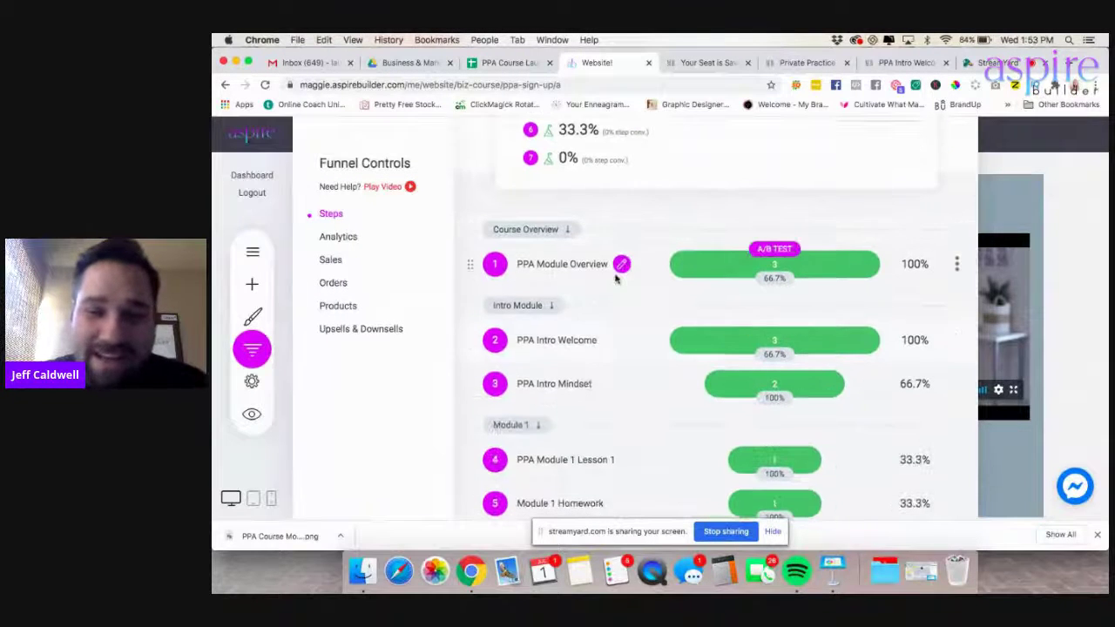
scroll(615, 277, down, 6)
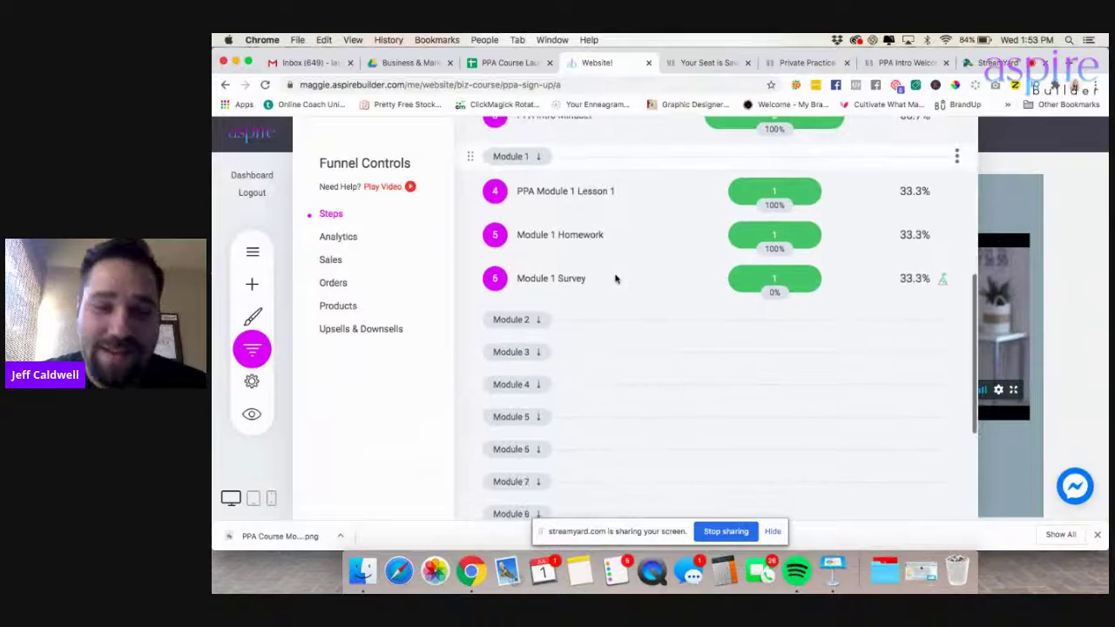
scroll(615, 276, up, 4)
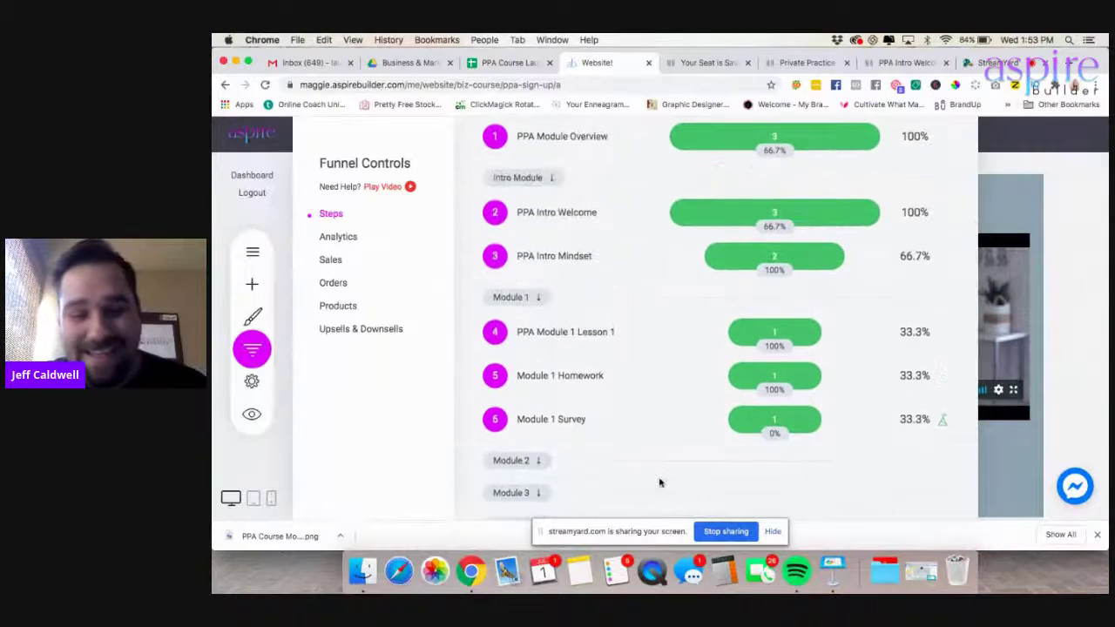
click(726, 531)
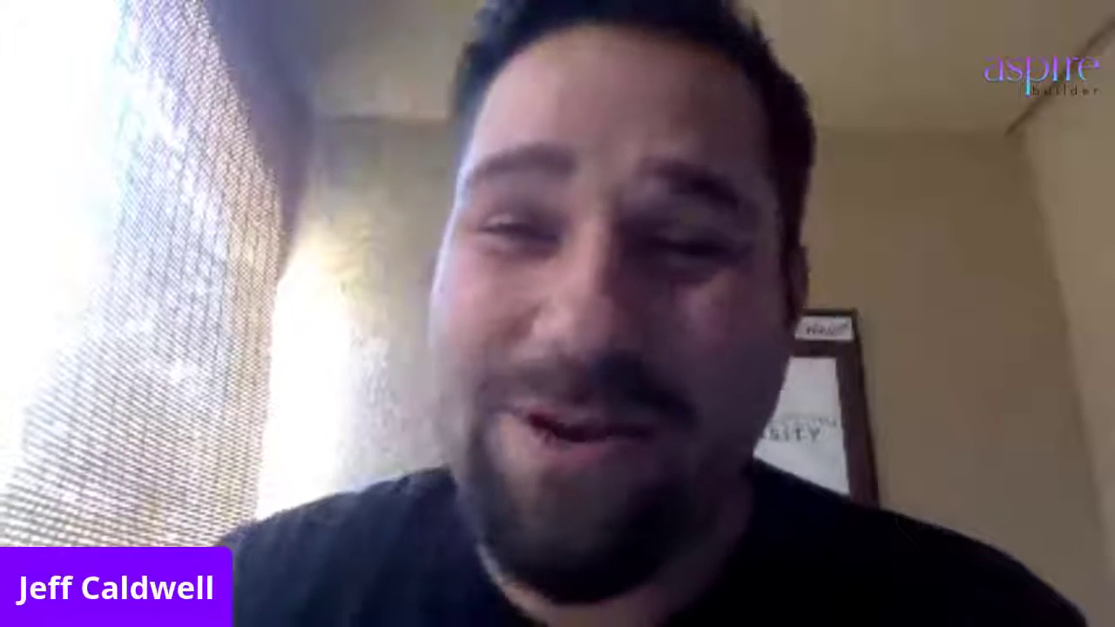